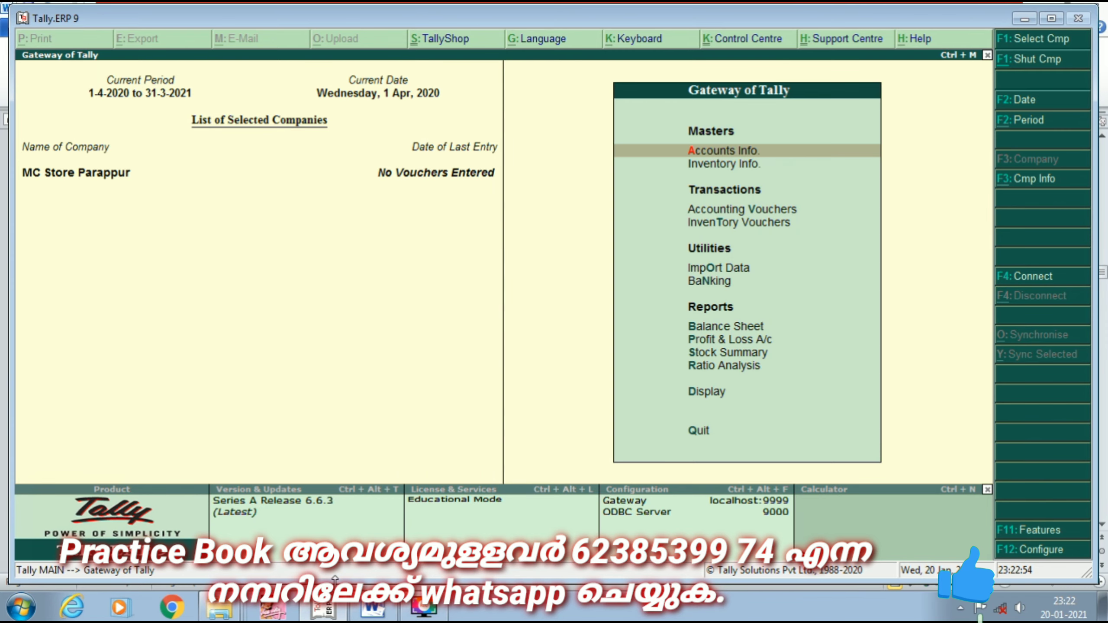
- Browse the existing stock item records back to Superia from the stock item creation form, then return to the Gateway of Tally
key(Down)
key(Return)
key(Down)
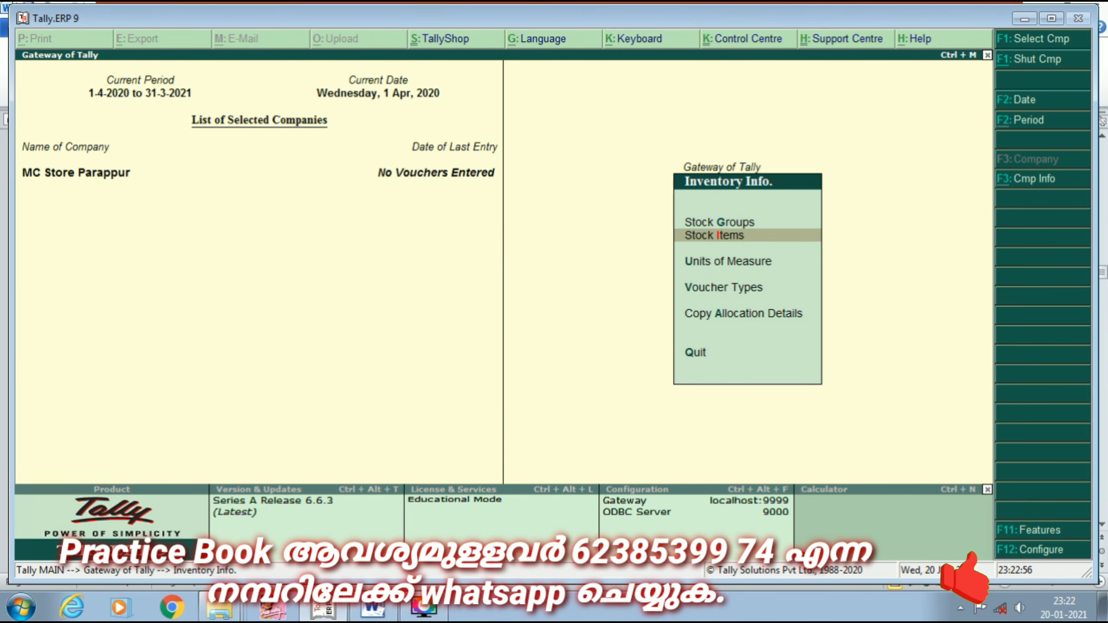
key(Return)
key(Return)
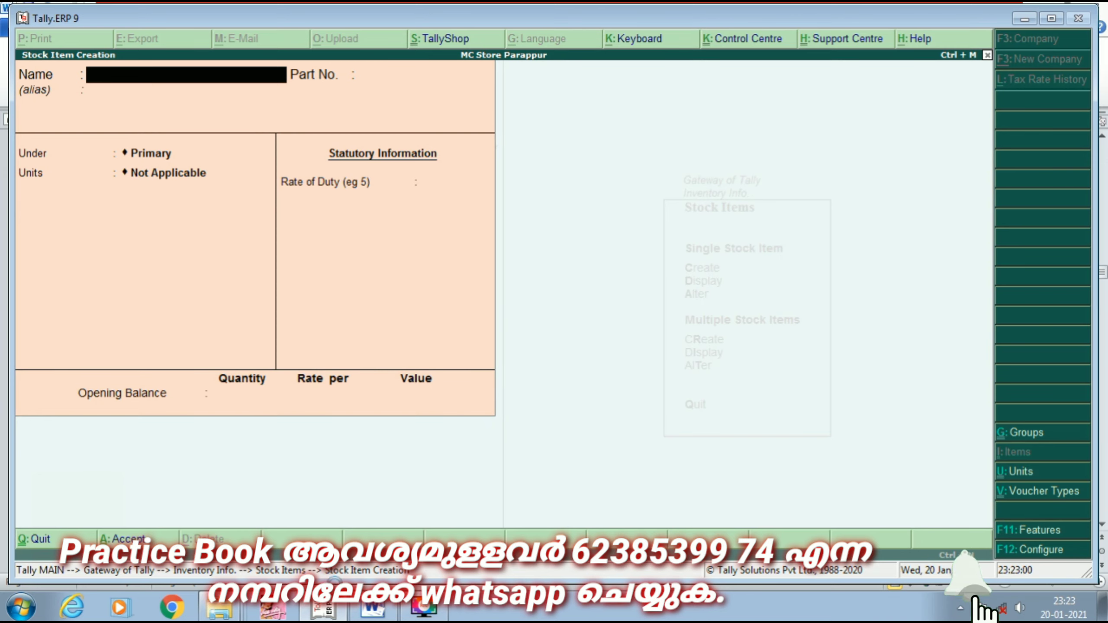
key(Page_Up)
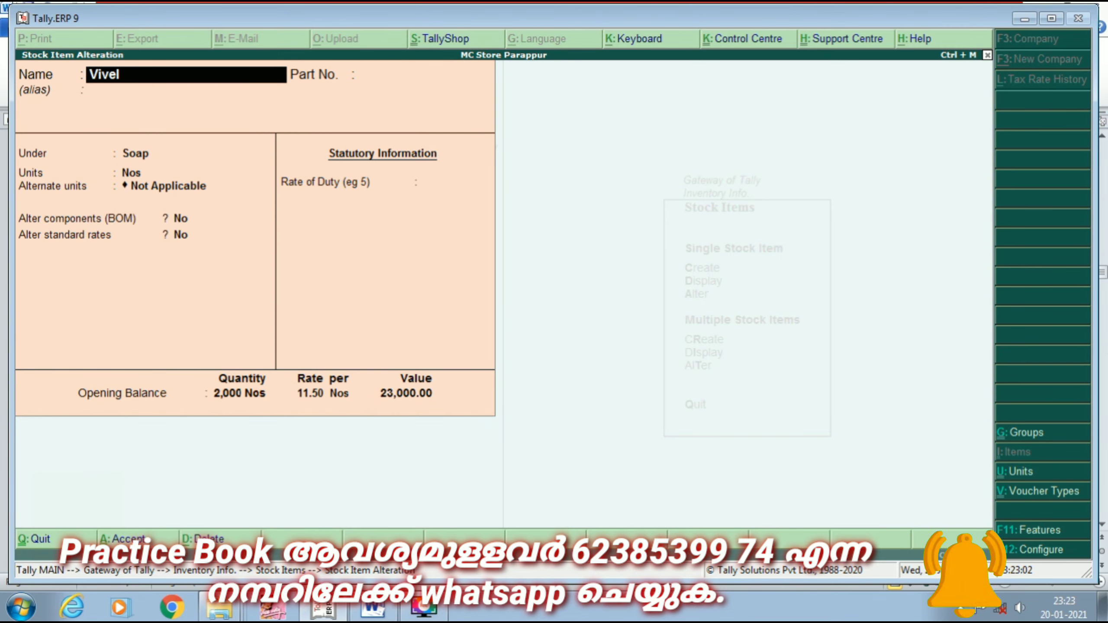
key(Page_Up)
key(Page_Up)
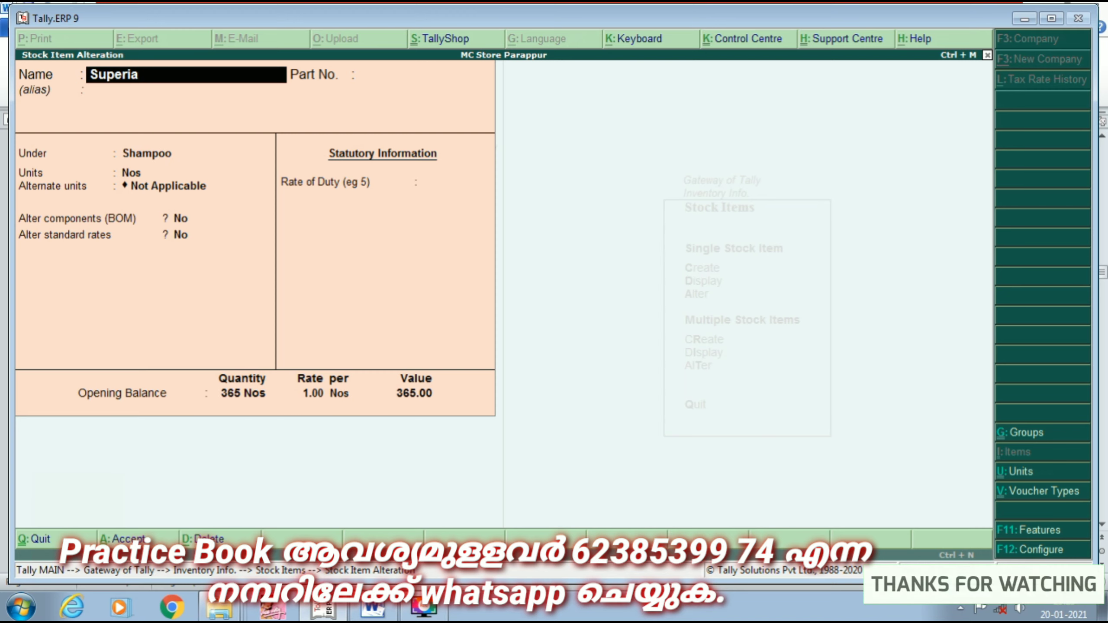
key(Escape)
key(Escape)
key(y)
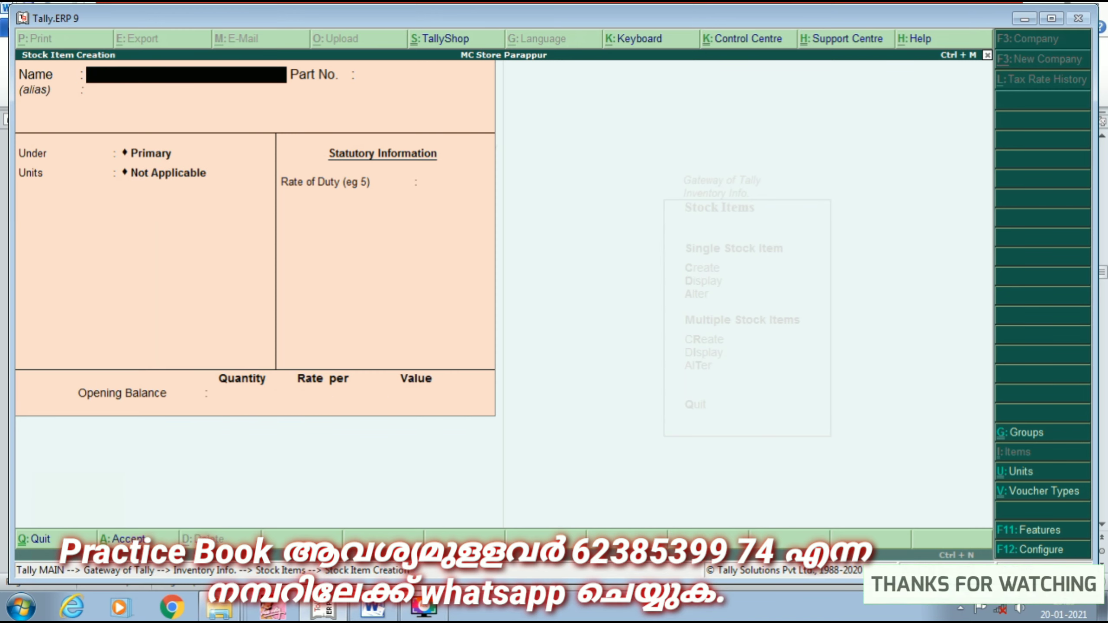
key(Escape)
key(y)
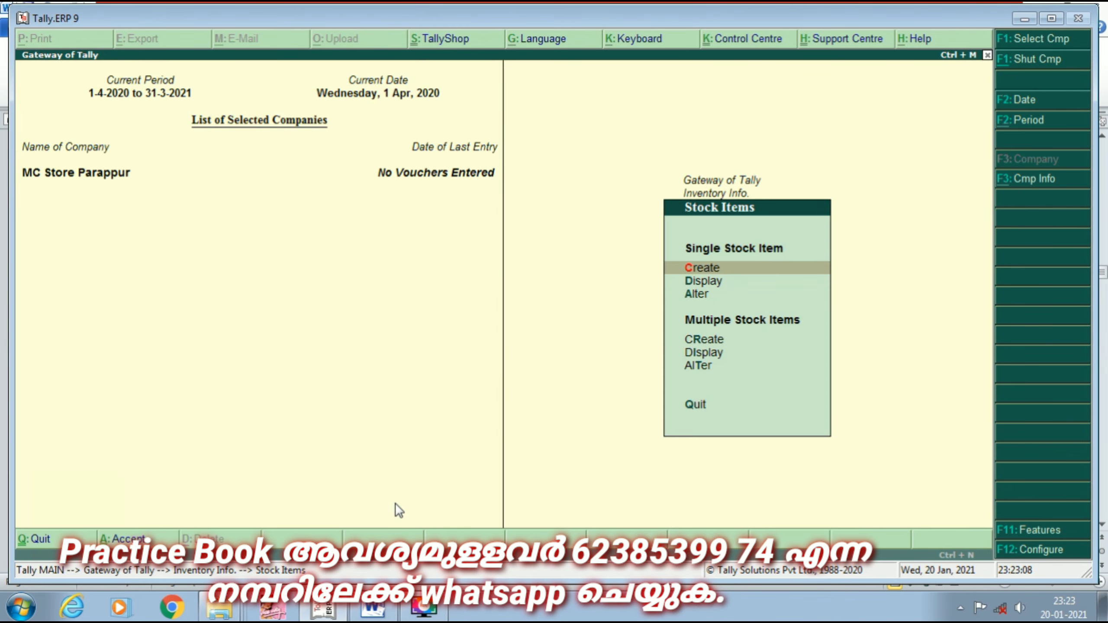
key(Escape)
key(Escape)
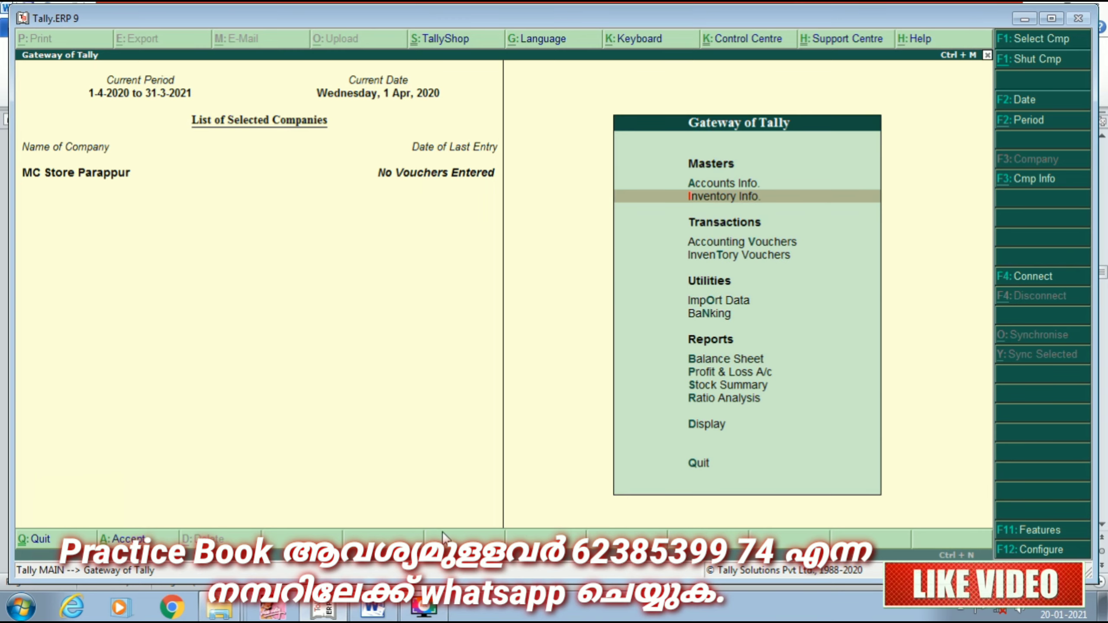
- Switch to the Word document and review the MC Store Parappur item table, including the quantity listed for Lux
click(373, 609)
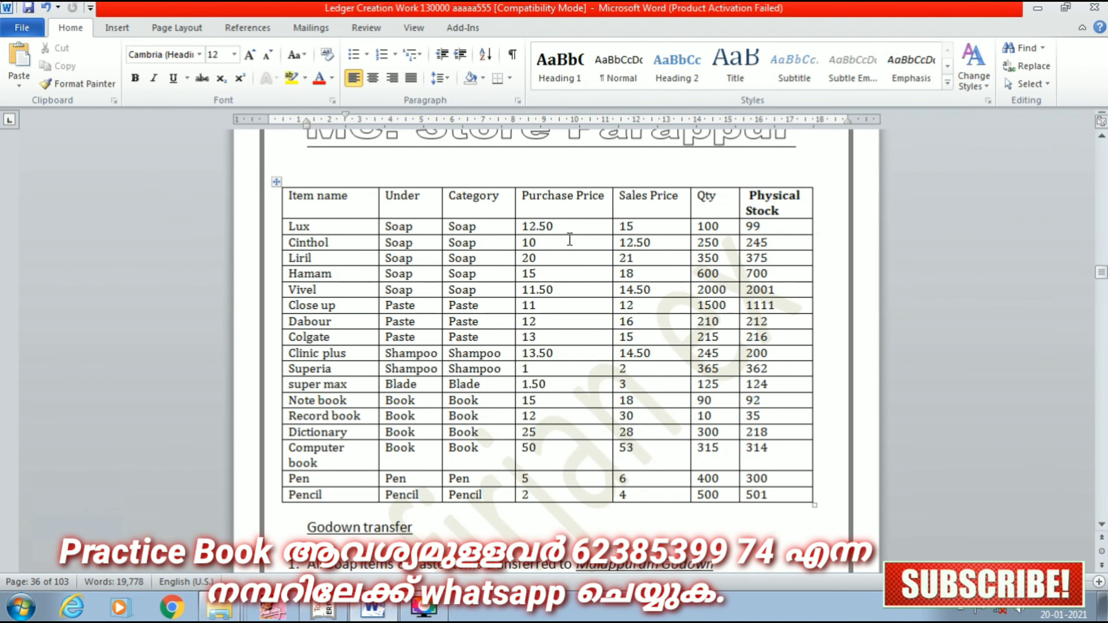
scroll(552, 249, down, 3)
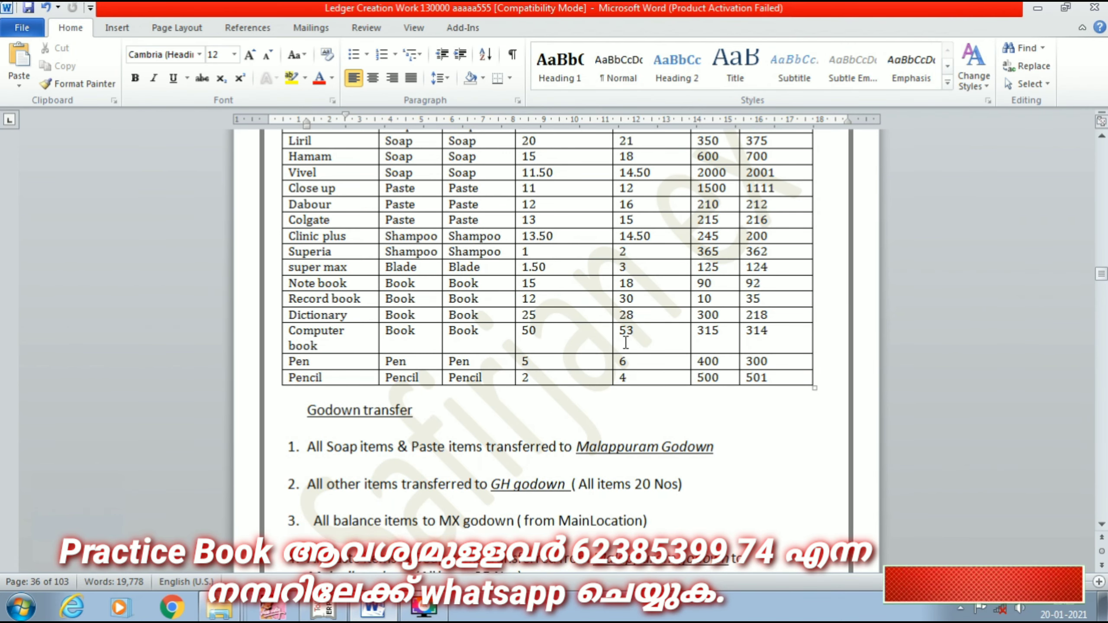
scroll(805, 236, up, 3)
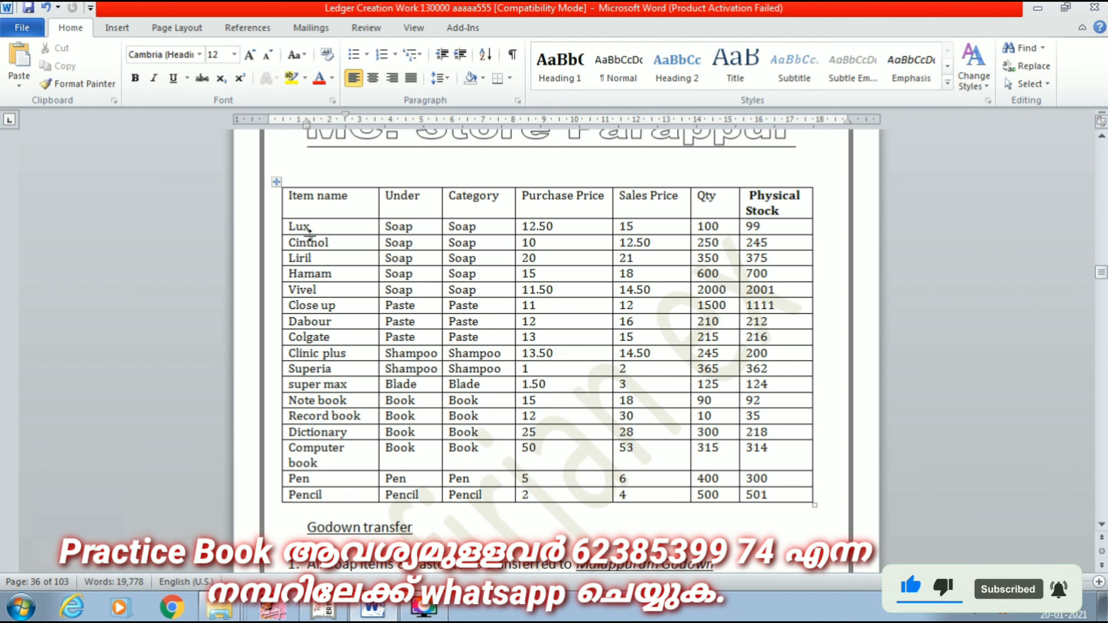
click(722, 226)
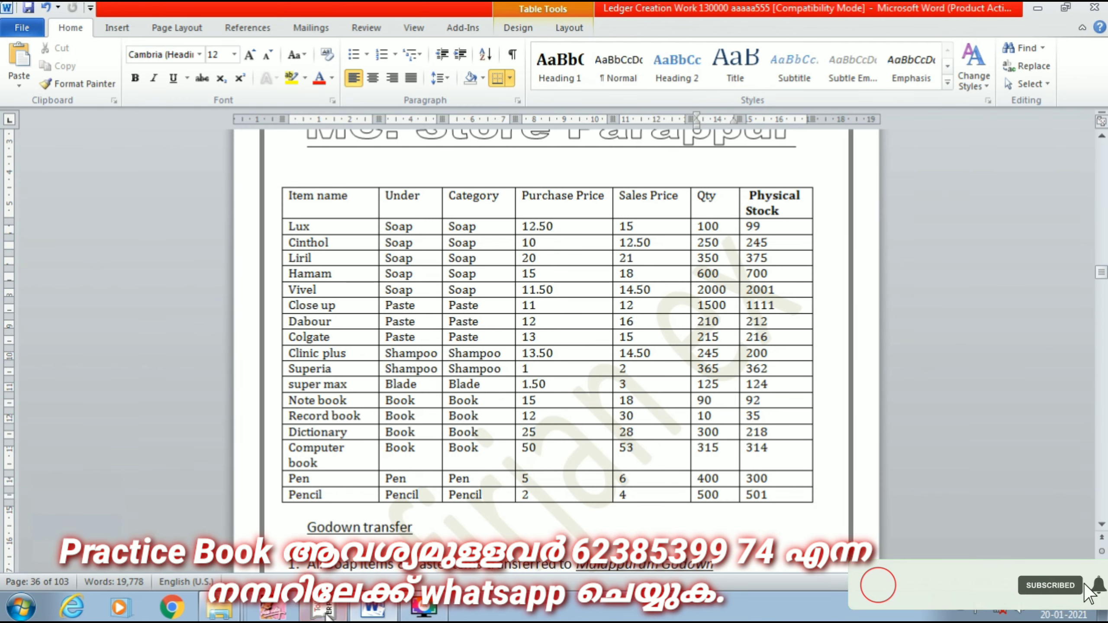
- Switch back to Tally and open the Stock Summary in its detailed view
key(alt+Tab)
key(Down)
key(Down)
key(Down)
key(Down)
key(Down)
key(Down)
key(Down)
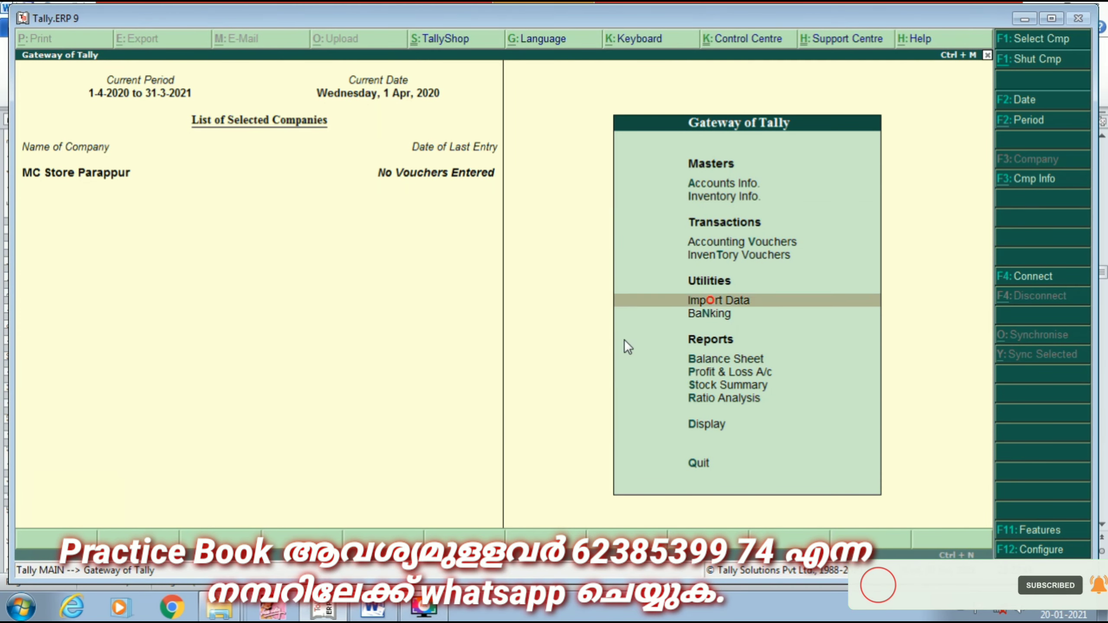
key(Return)
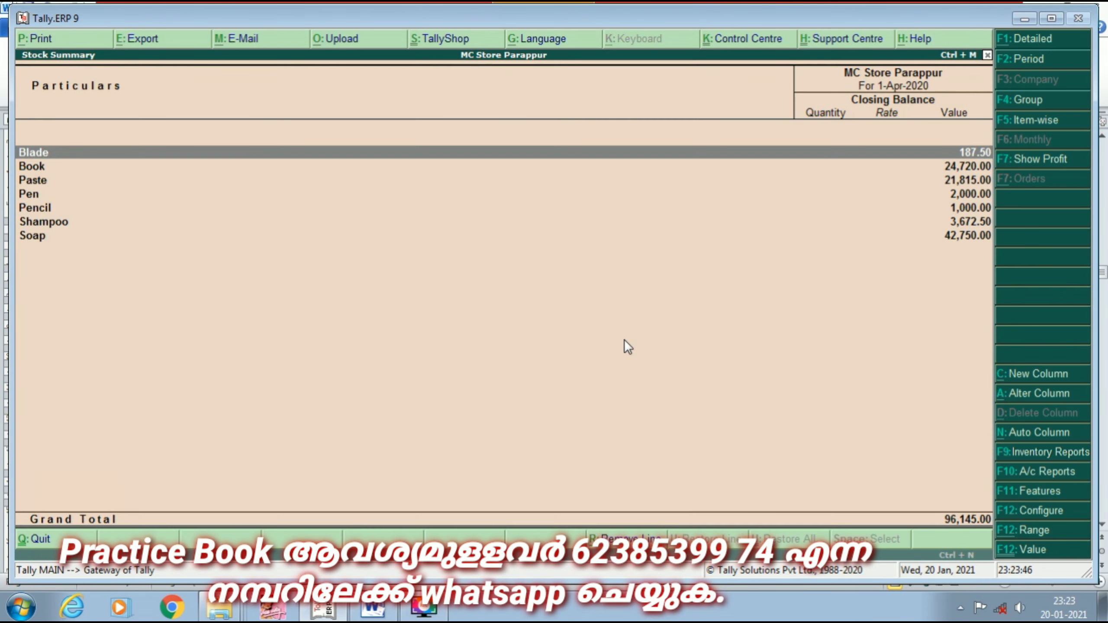
key(alt+F1)
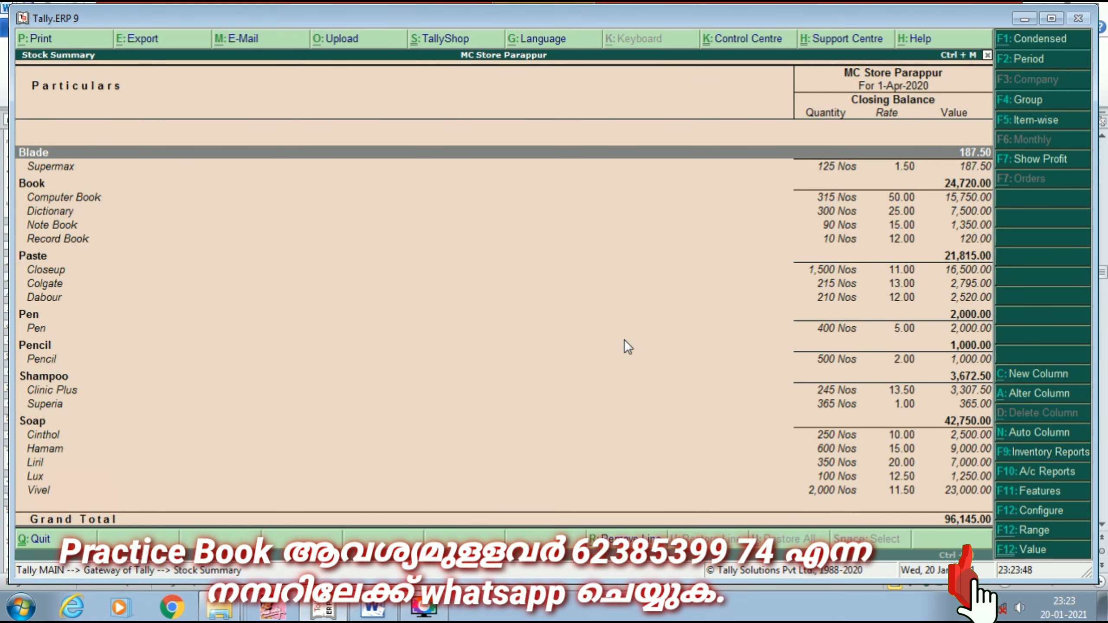
- Find Lux in the detailed stock summary and compare its quantity with the Physical Stock value in the Word table
key(Down)
key(Down)
key(Down)
key(Down)
key(Down)
key(Down)
key(Down)
key(Down)
key(Down)
key(Down)
key(Down)
key(Down)
key(Down)
key(Down)
key(Down)
key(Down)
key(Down)
key(Down)
key(Down)
key(Down)
key(Down)
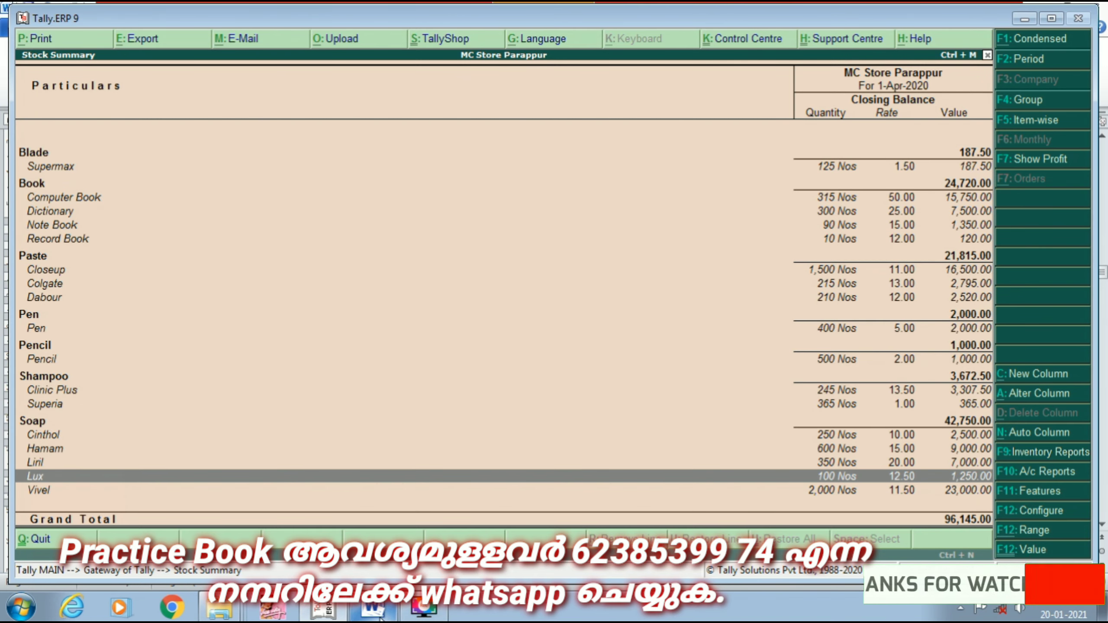
click(330, 615)
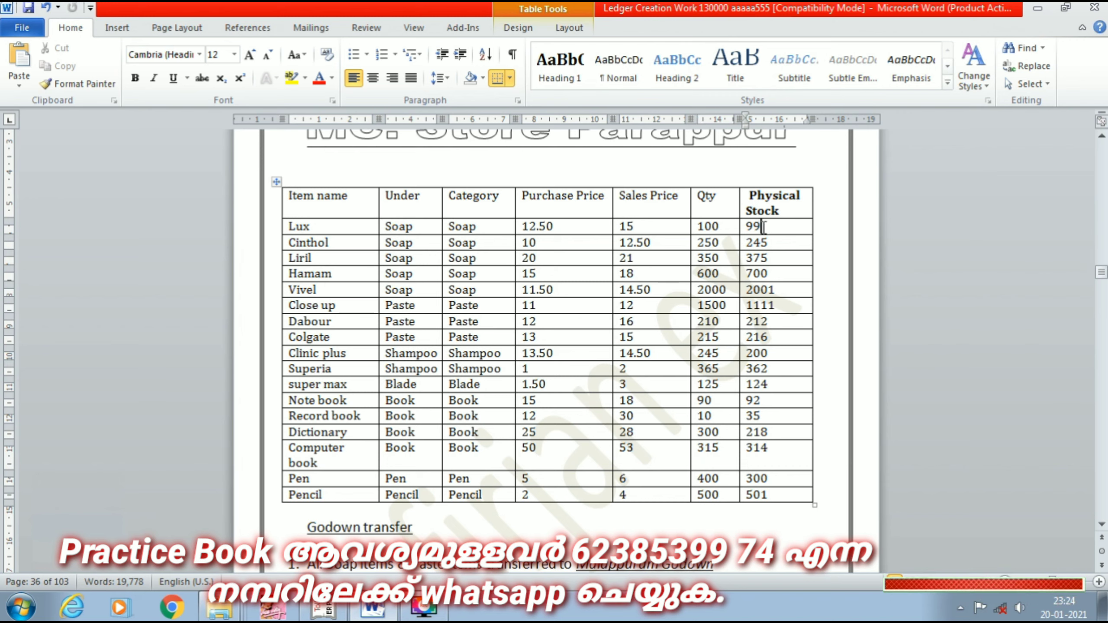
double_click(759, 227)
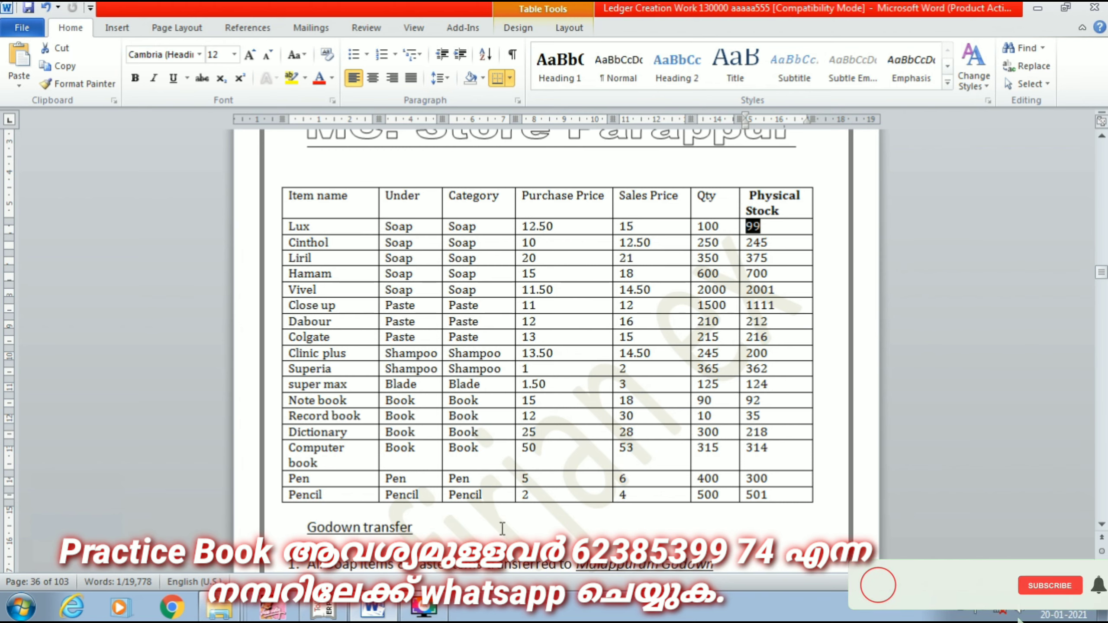
- Return to Tally, leave the Stock Summary and start a new Physical Stock inventory voucher
click(322, 609)
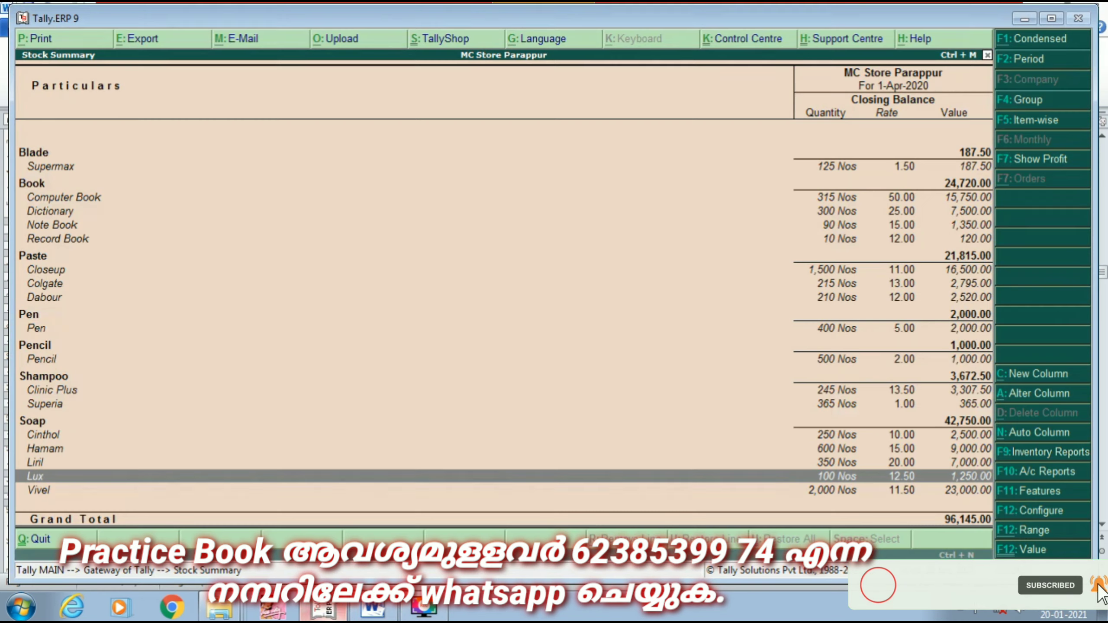
key(Escape)
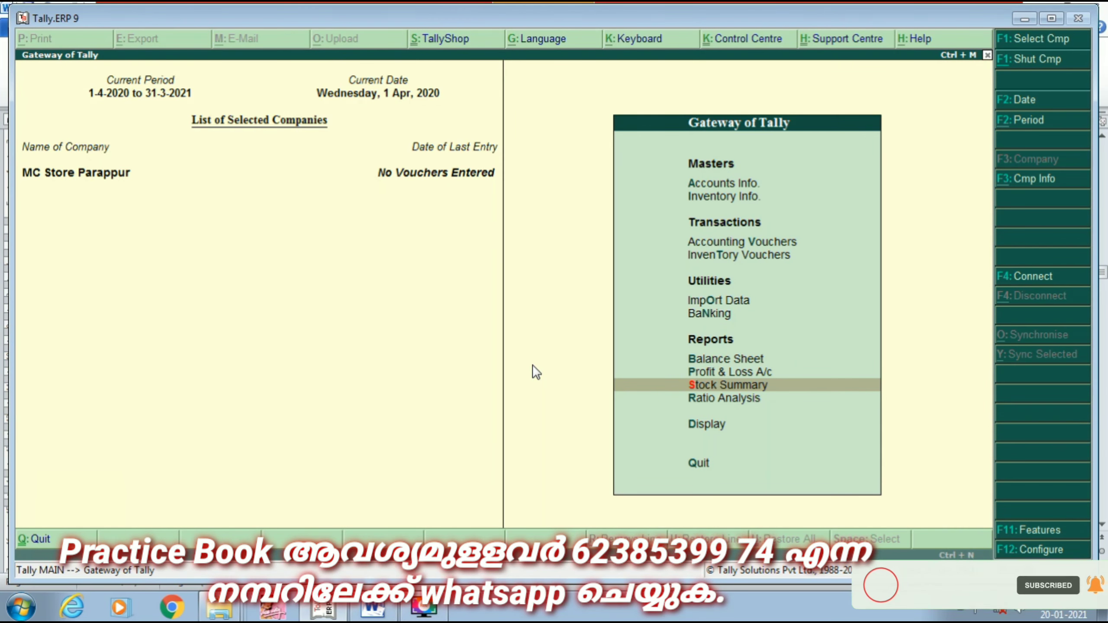
key(Up)
key(Up)
key(Up)
key(Up)
key(Up)
key(Up)
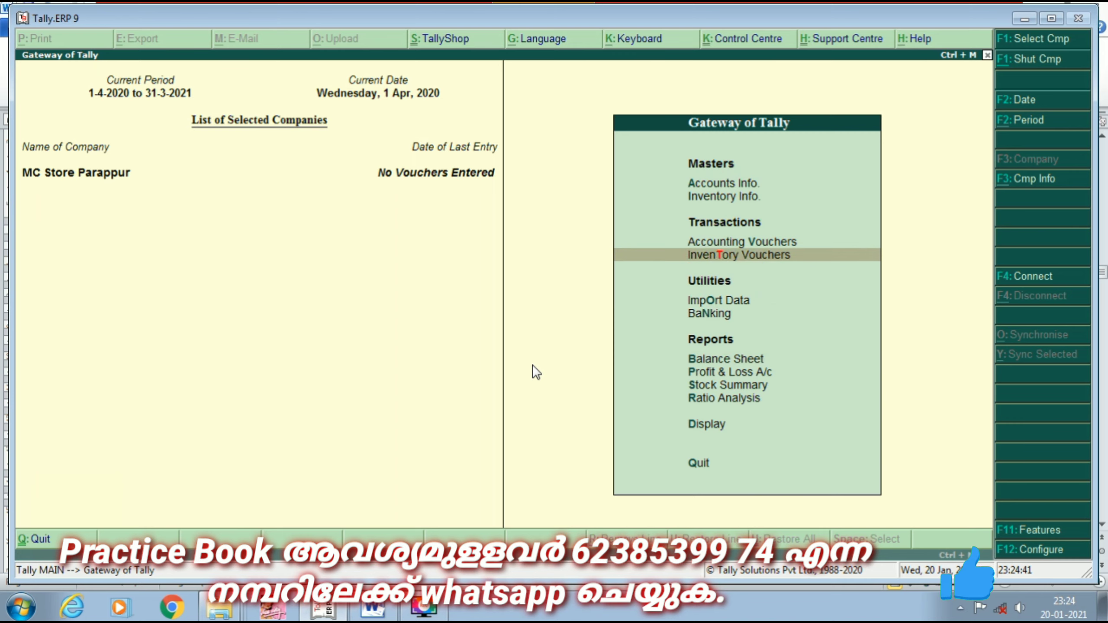
key(Return)
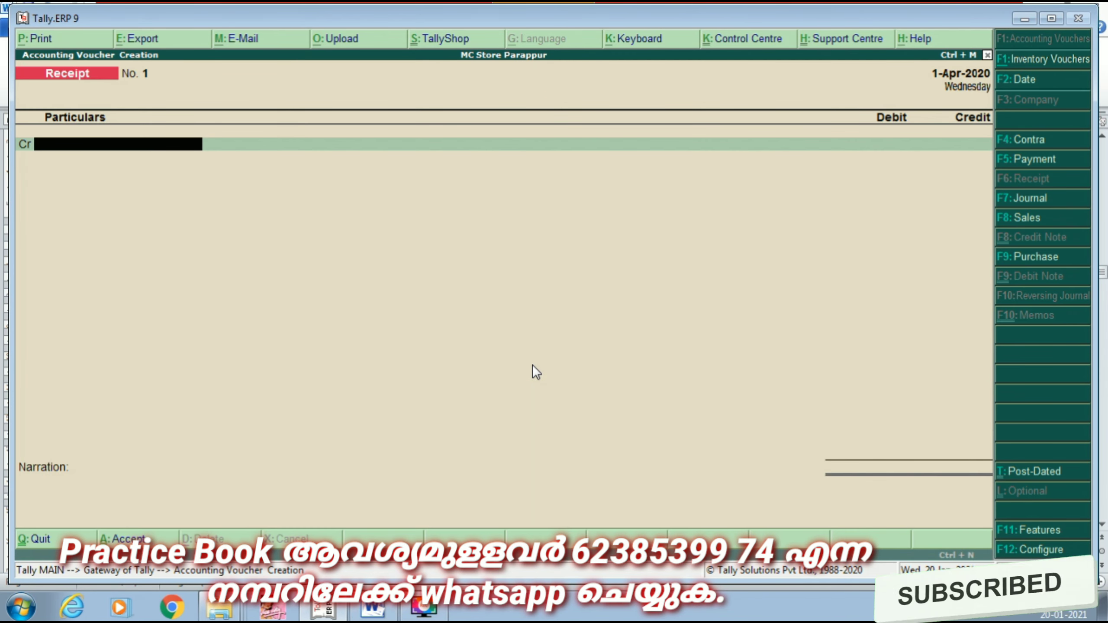
key(alt+F10)
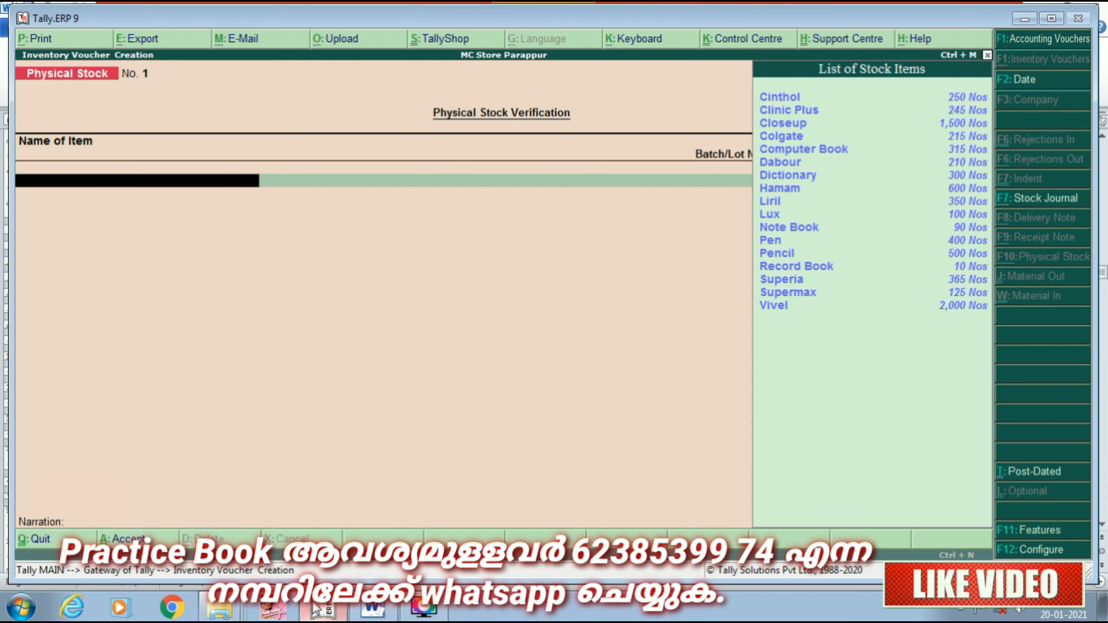
- Check the physical stock figures in the Word table, then enter Lux in the voucher with a quantity of 99 Nos
click(369, 610)
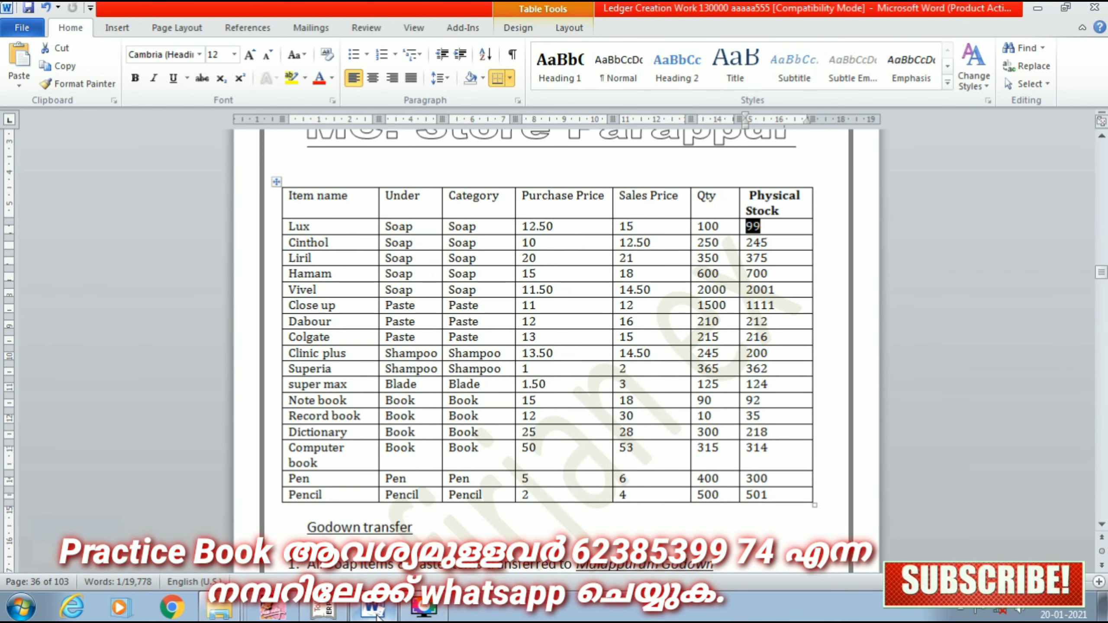
key(alt+Tab)
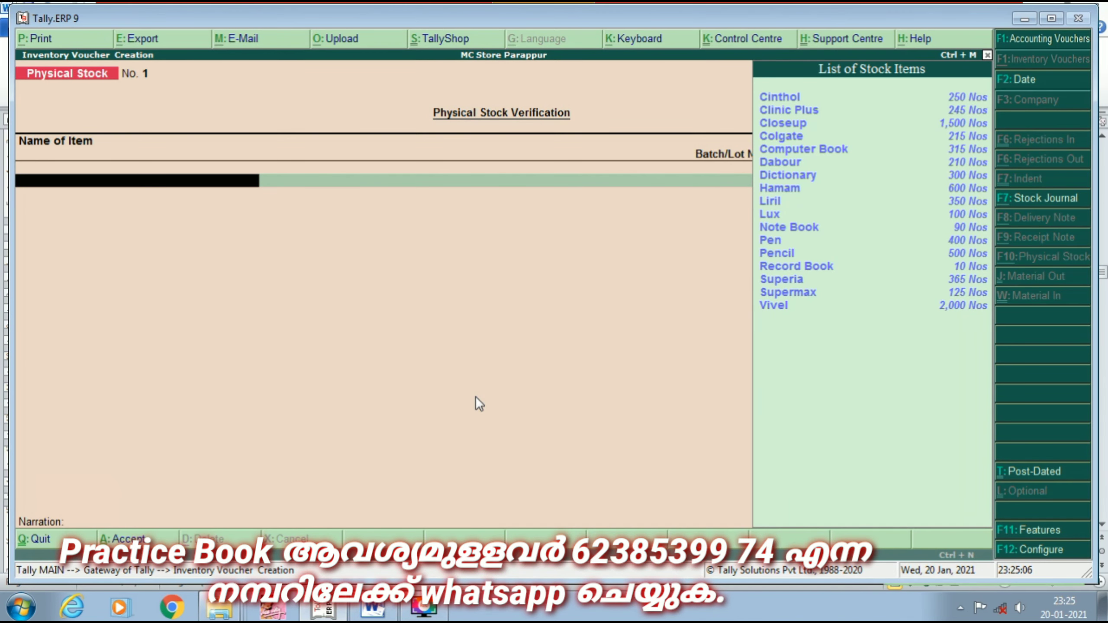
text(L)
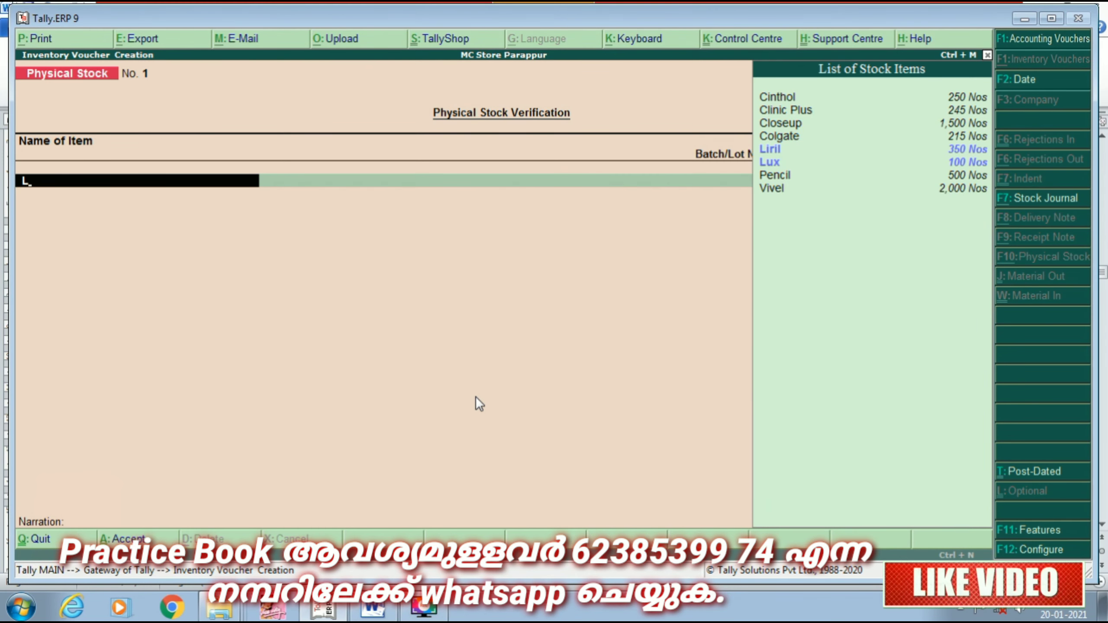
key(Down)
key(Return)
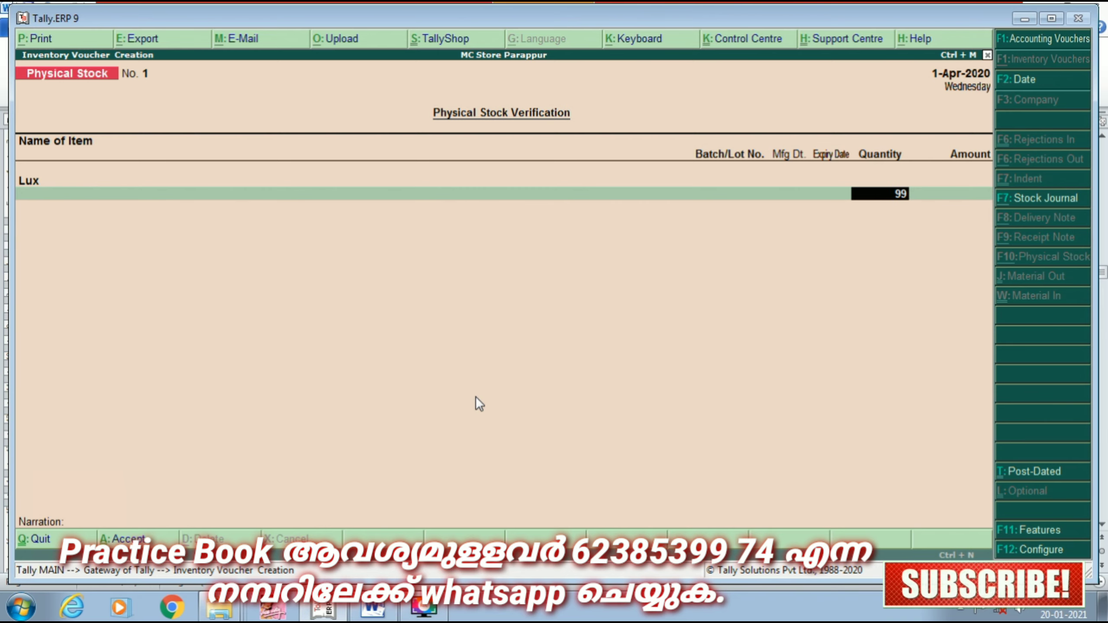
text(99)
key(Return)
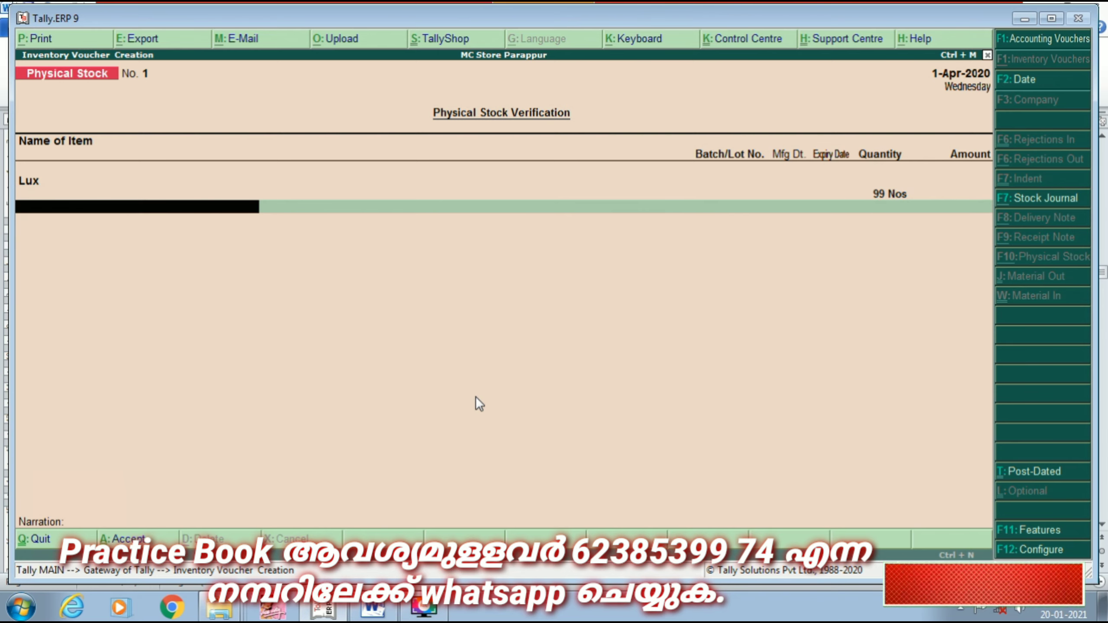
- Add Cinthol with a quantity of 245 Nos and Liril with 375 Nos to the physical stock voucher
text(C)
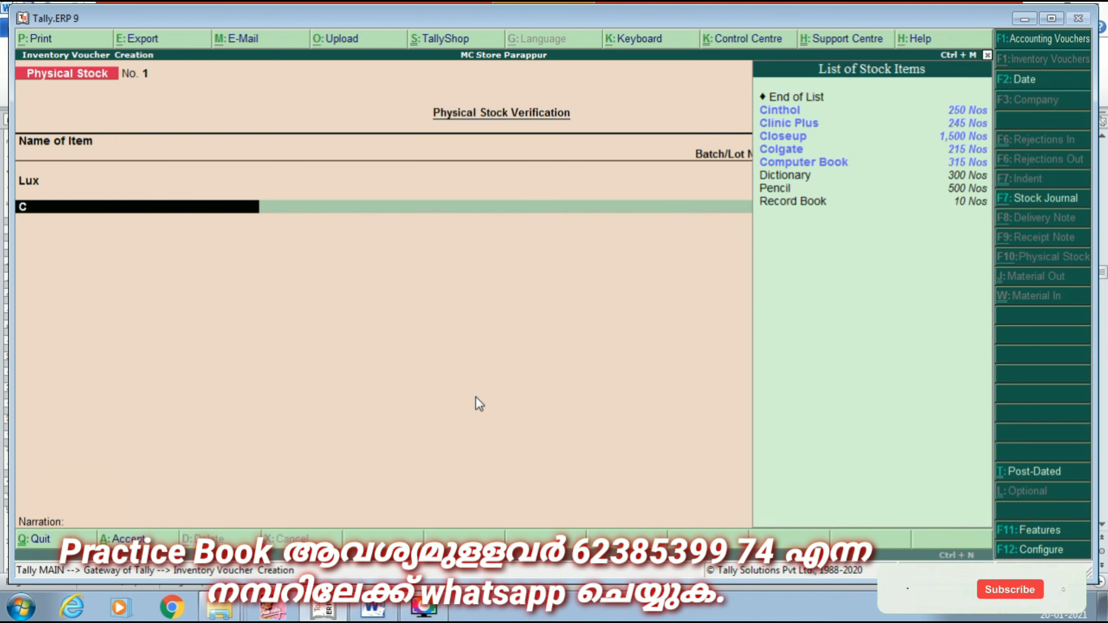
key(Return)
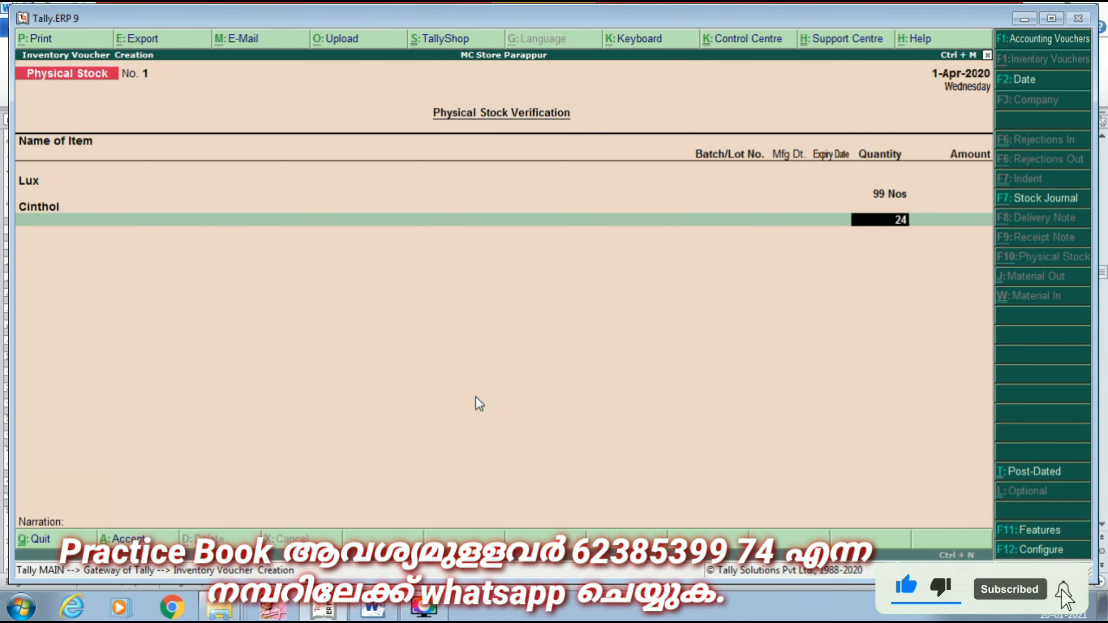
key(Return)
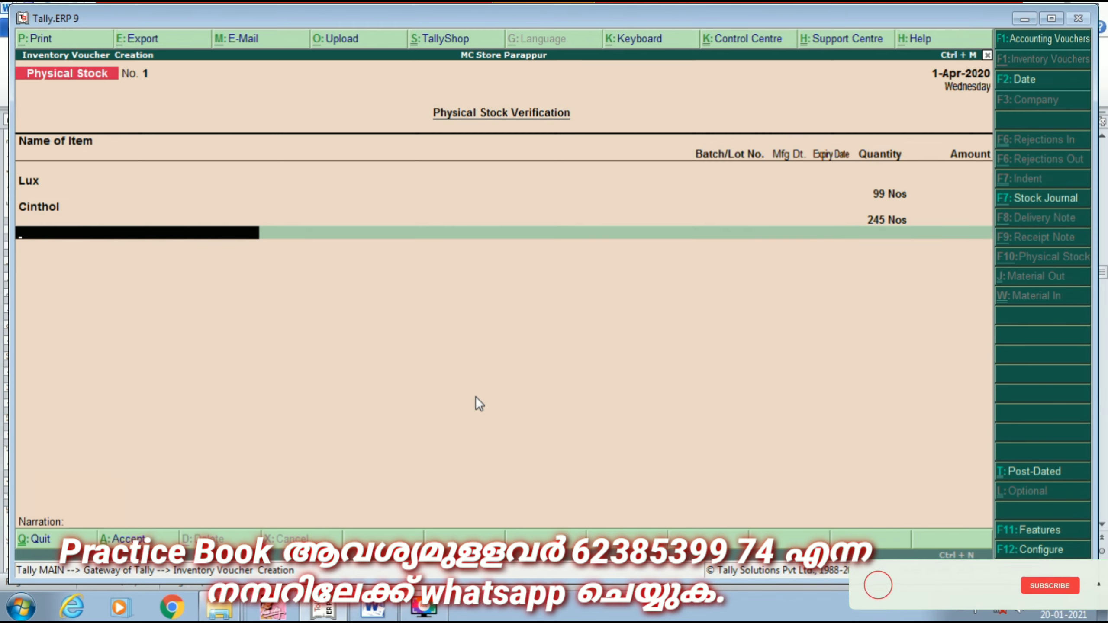
text(Li)
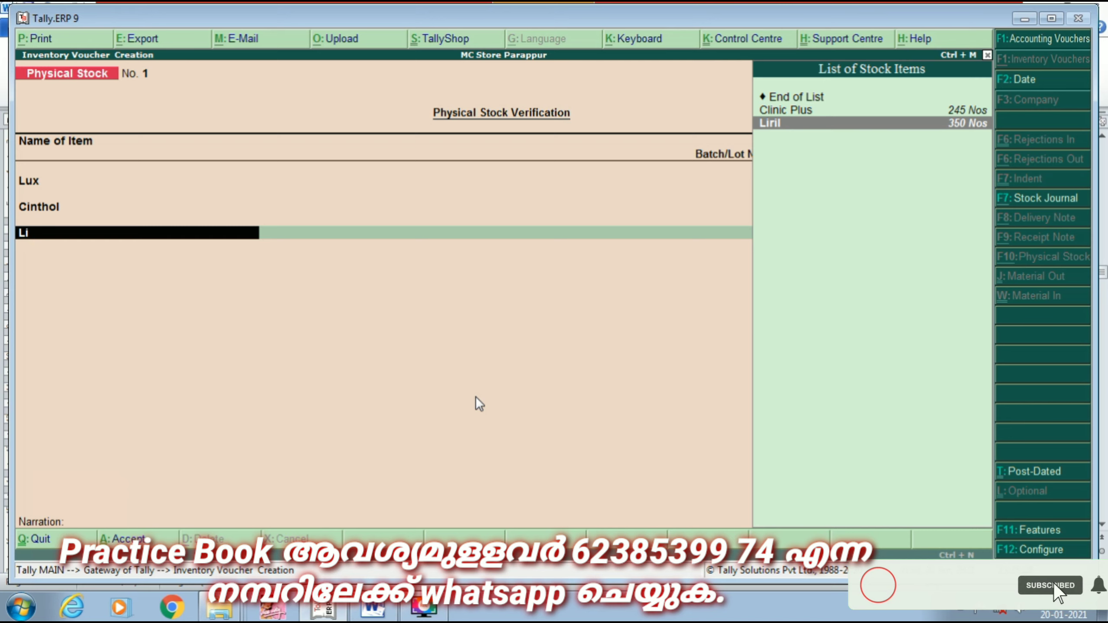
key(Return)
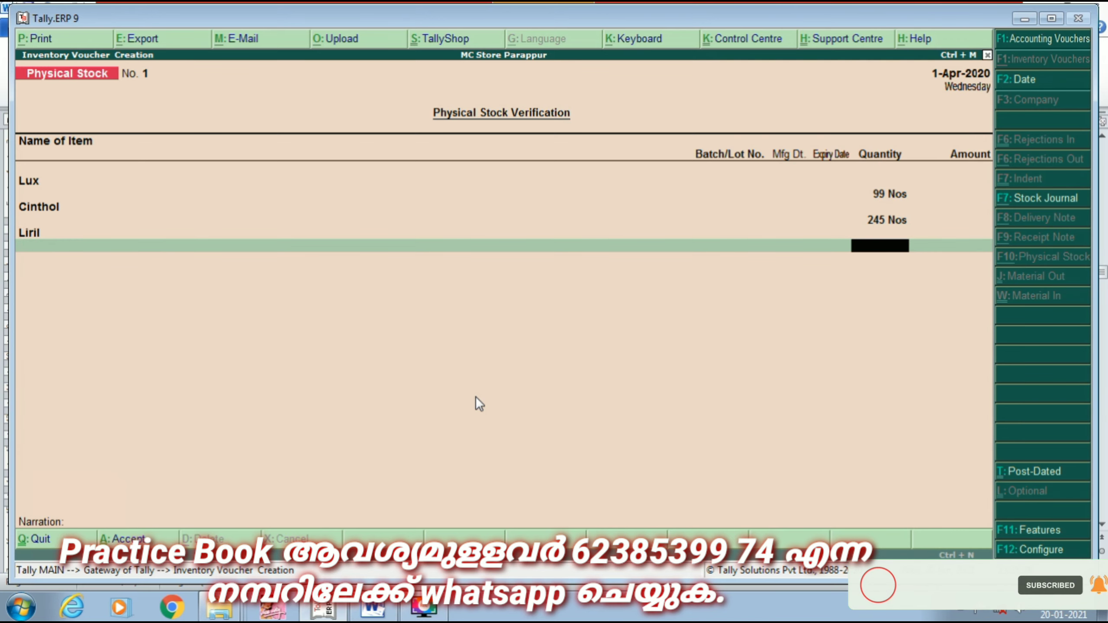
text(375)
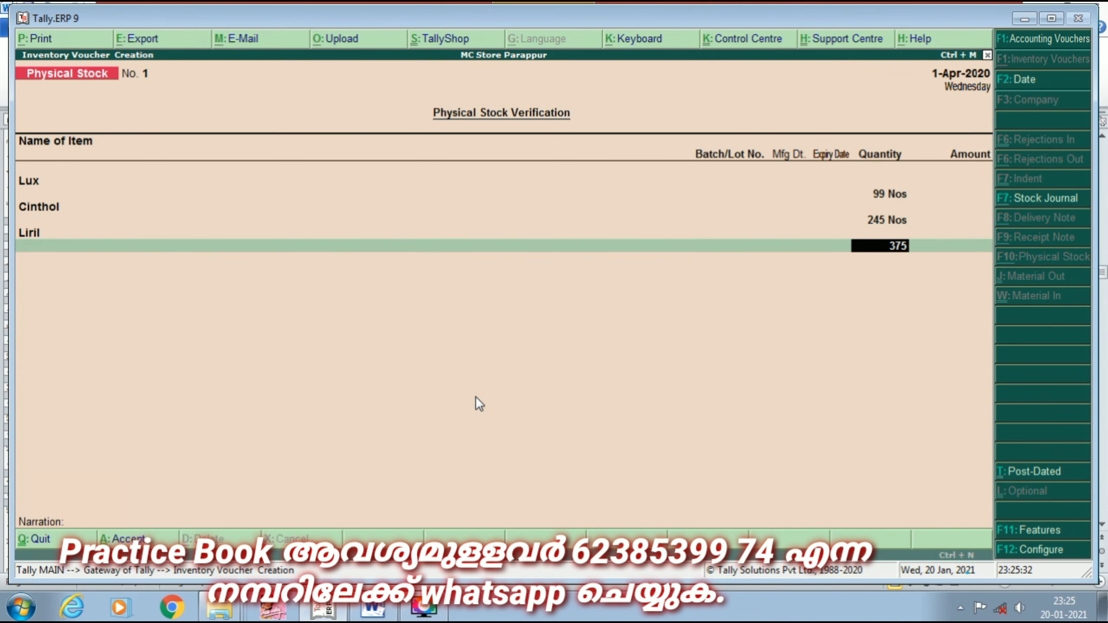
key(Return)
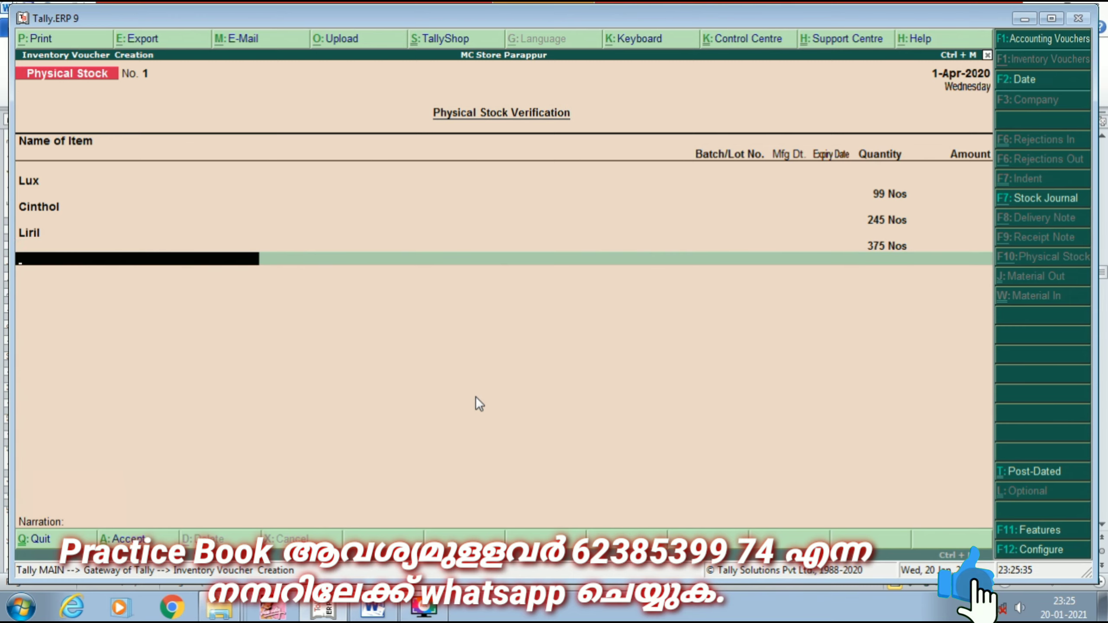
- Add Hamam with a quantity of 700 Nos and Vivel with 2,001 Nos to the physical stock voucher
text(H)
key(Return)
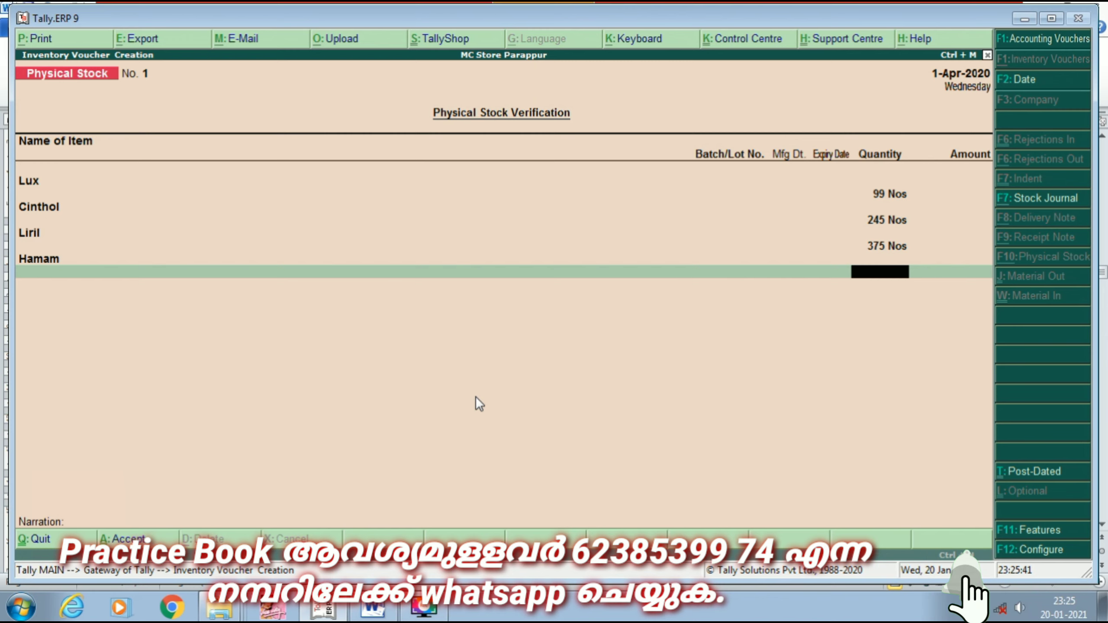
text(700)
key(Return)
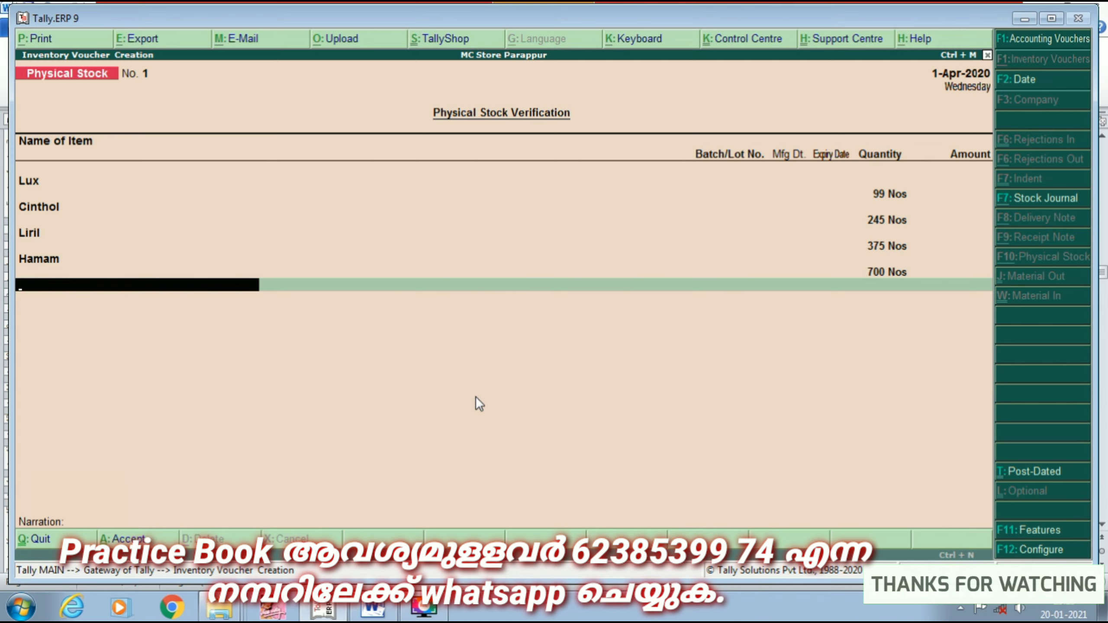
text(v)
key(Return)
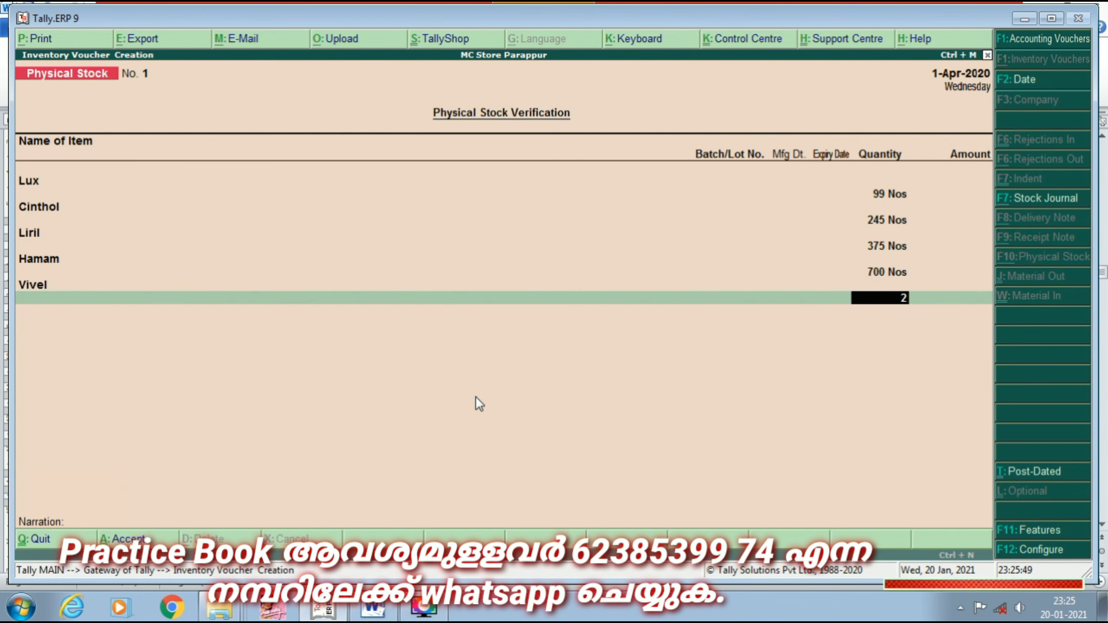
text(2,001)
key(Return)
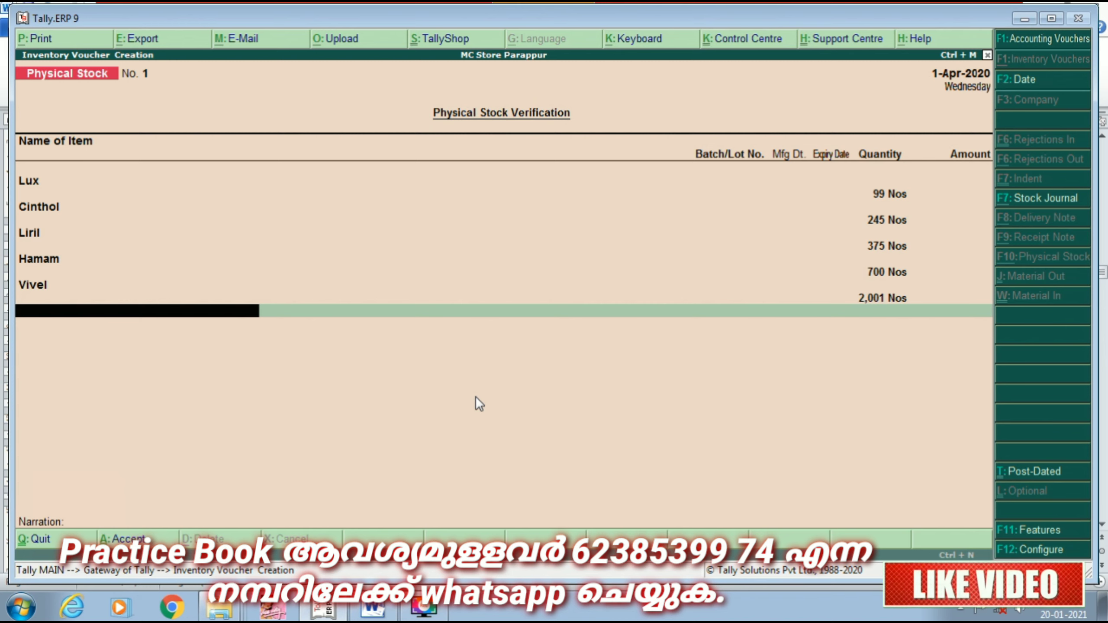
- Add Closeup with a quantity of 111 Nos and Dabour with 212 Nos to the physical stock voucher
text(Cl)
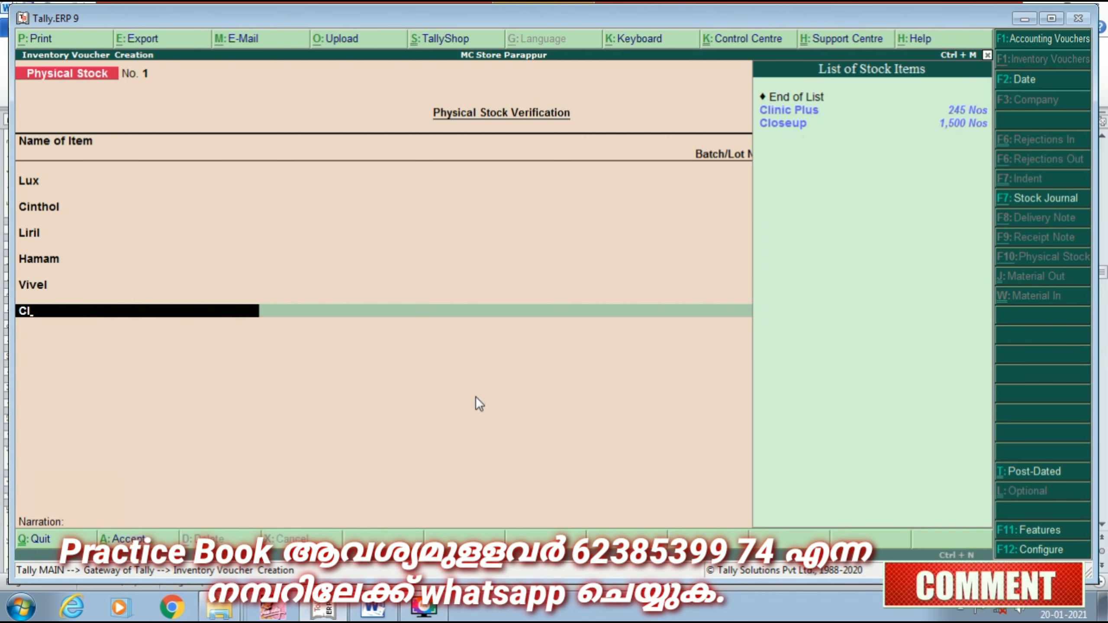
key(Down)
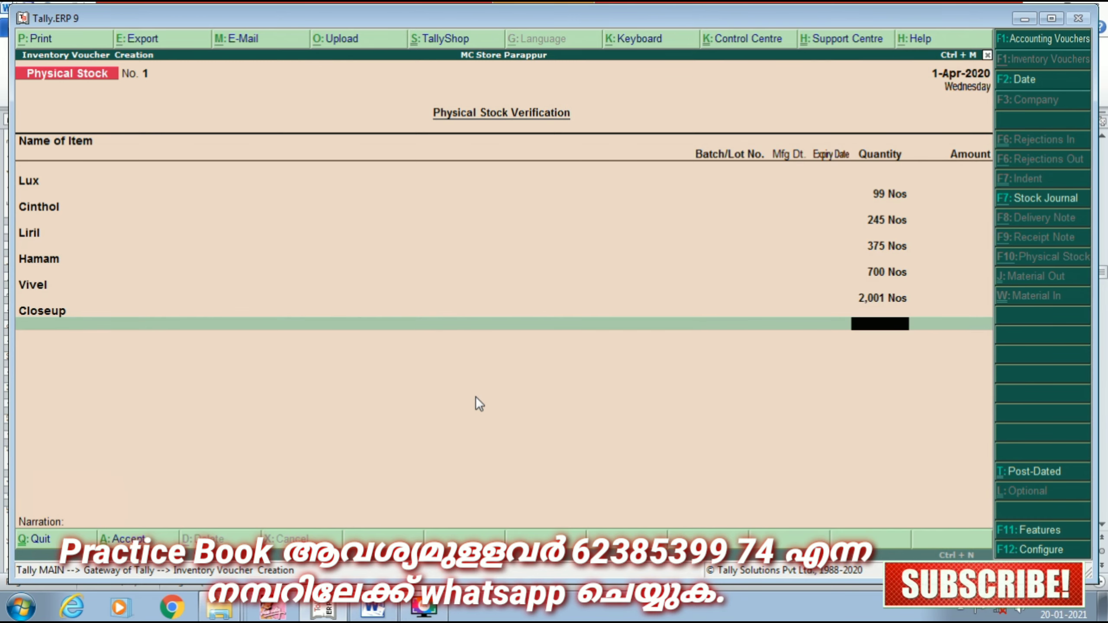
text(111)
key(Return)
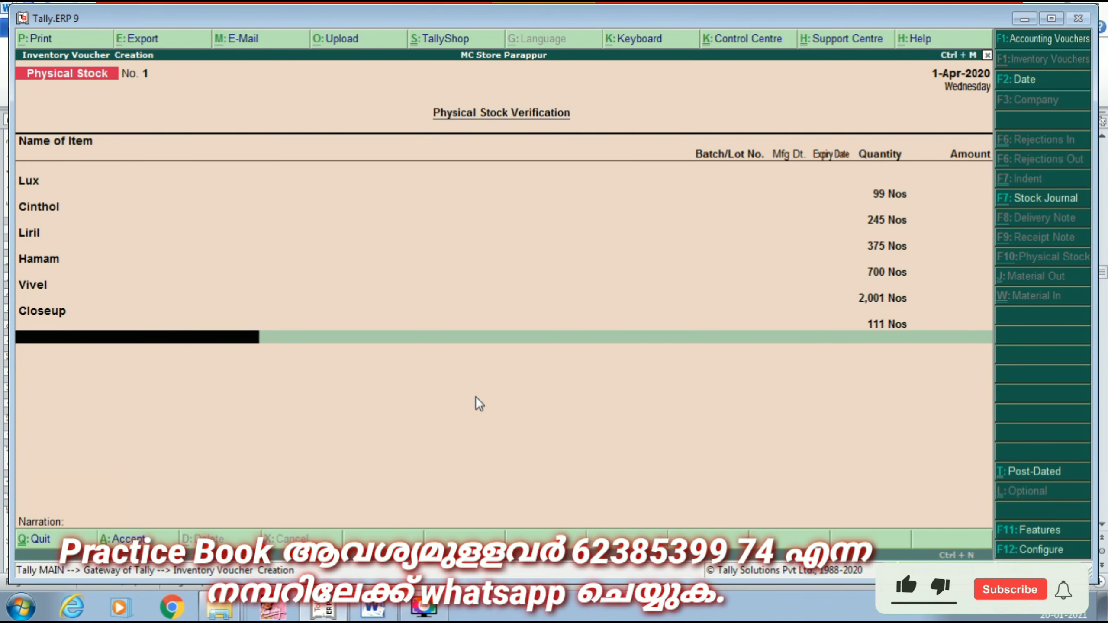
text(D)
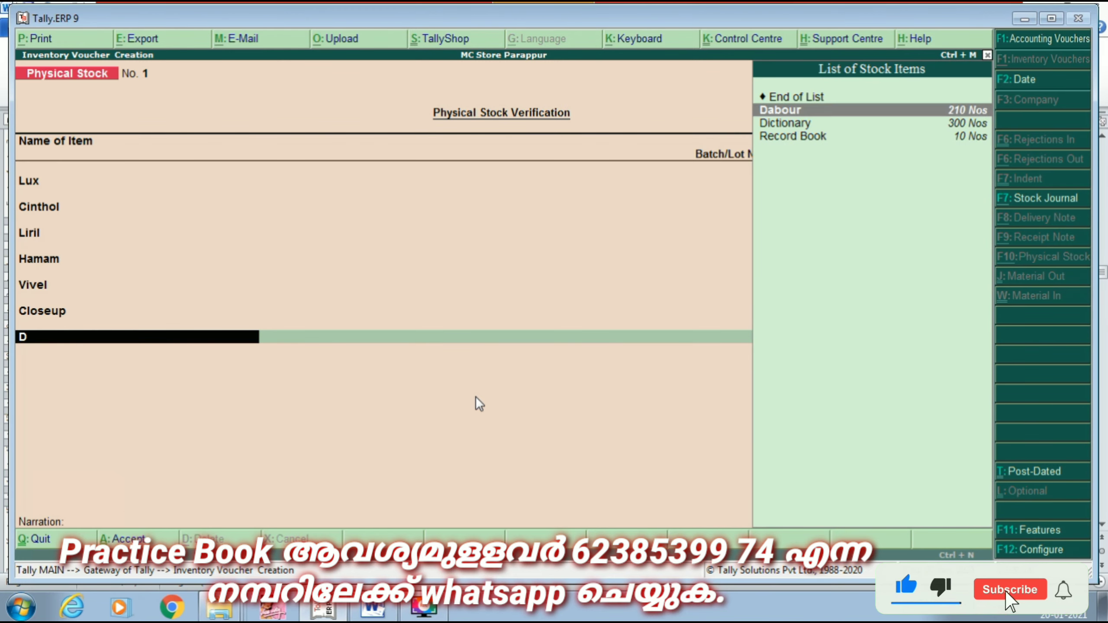
key(Return)
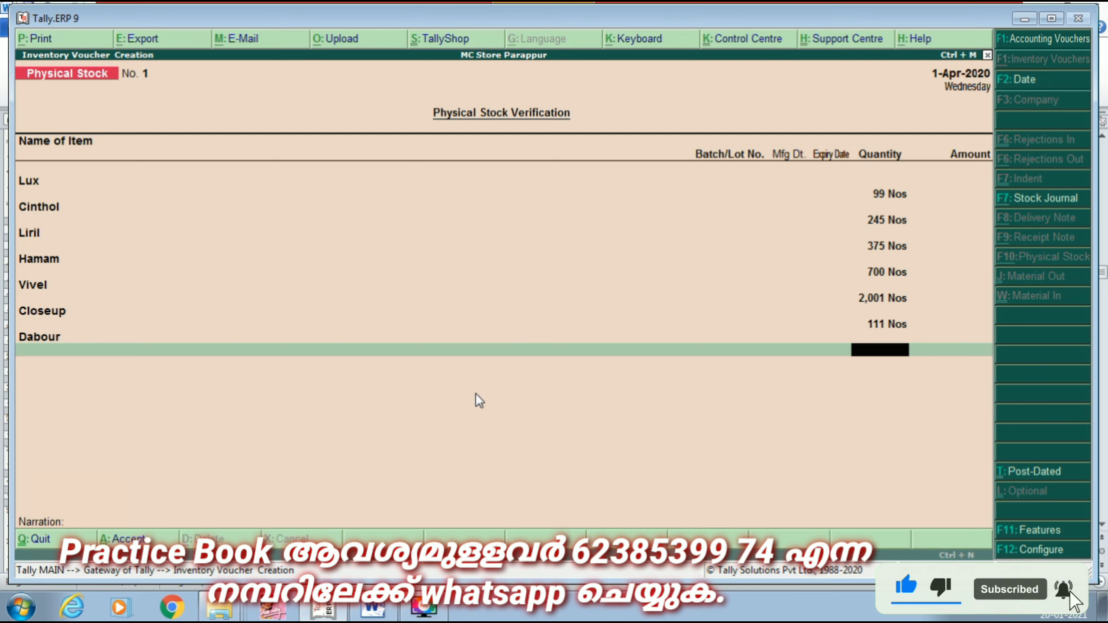
text(212)
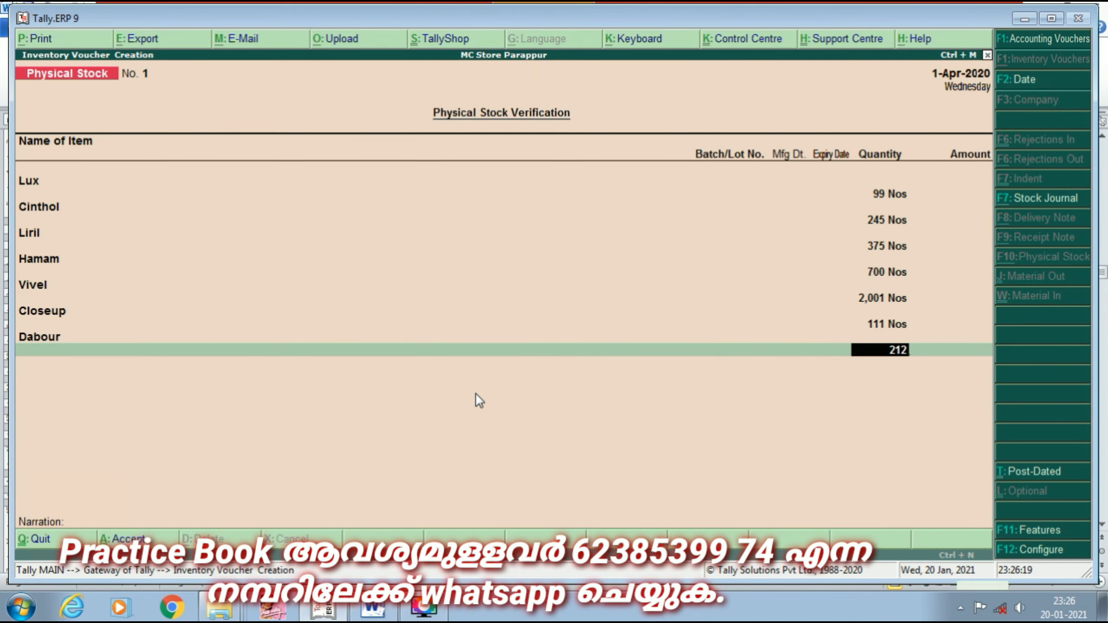
key(Return)
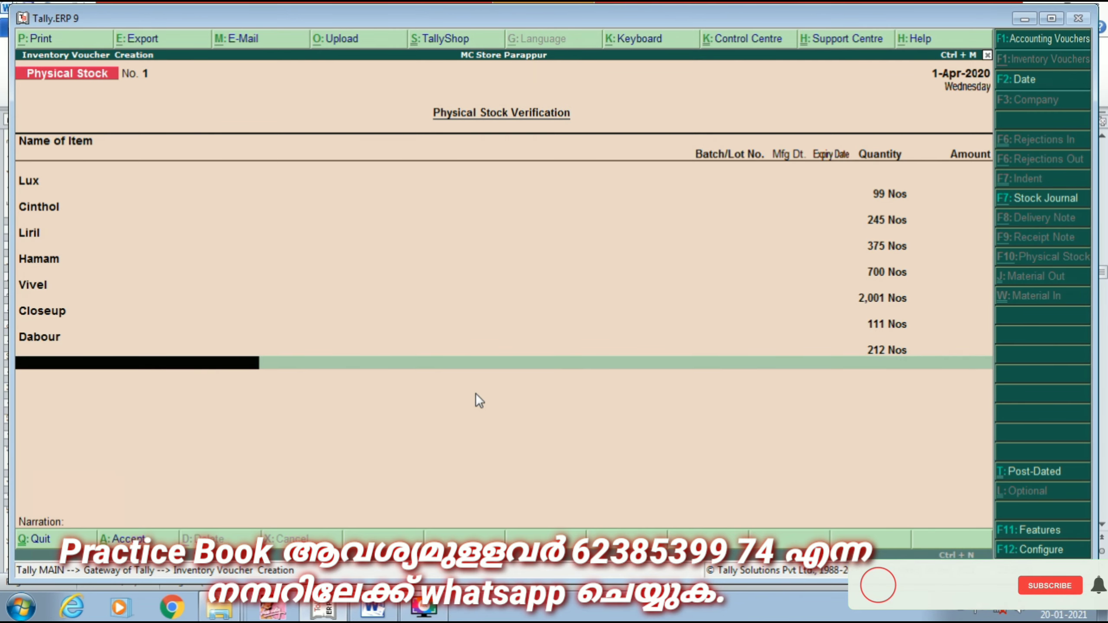
- Add Colgate with a quantity of 216 Nos and Clinic Plus with 200 Nos to the physical stock voucher
text(C)
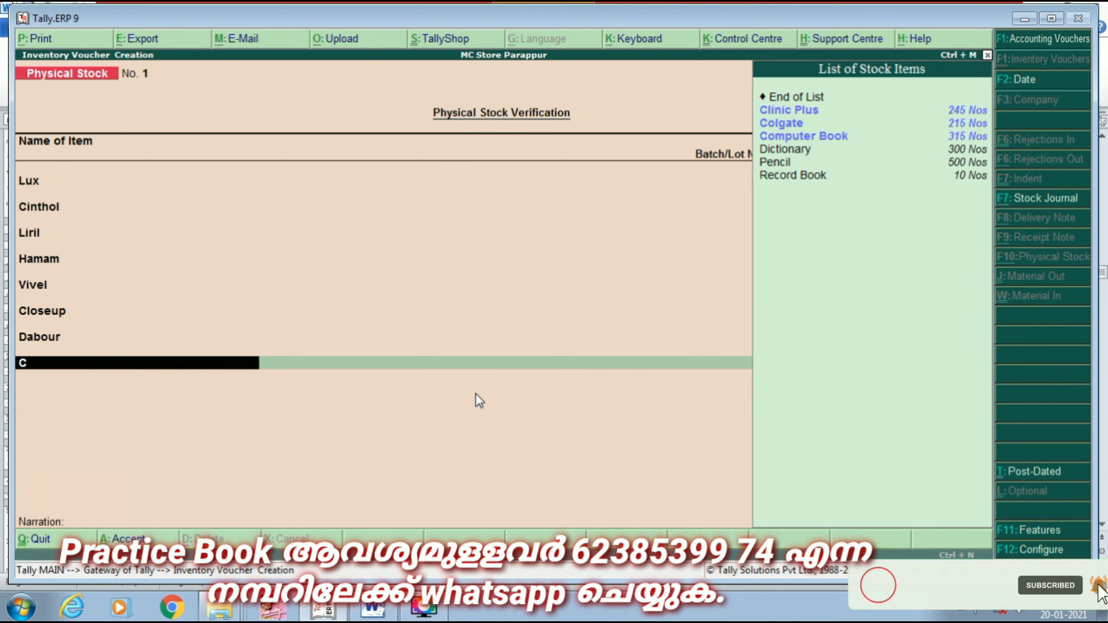
text(ol)
key(Return)
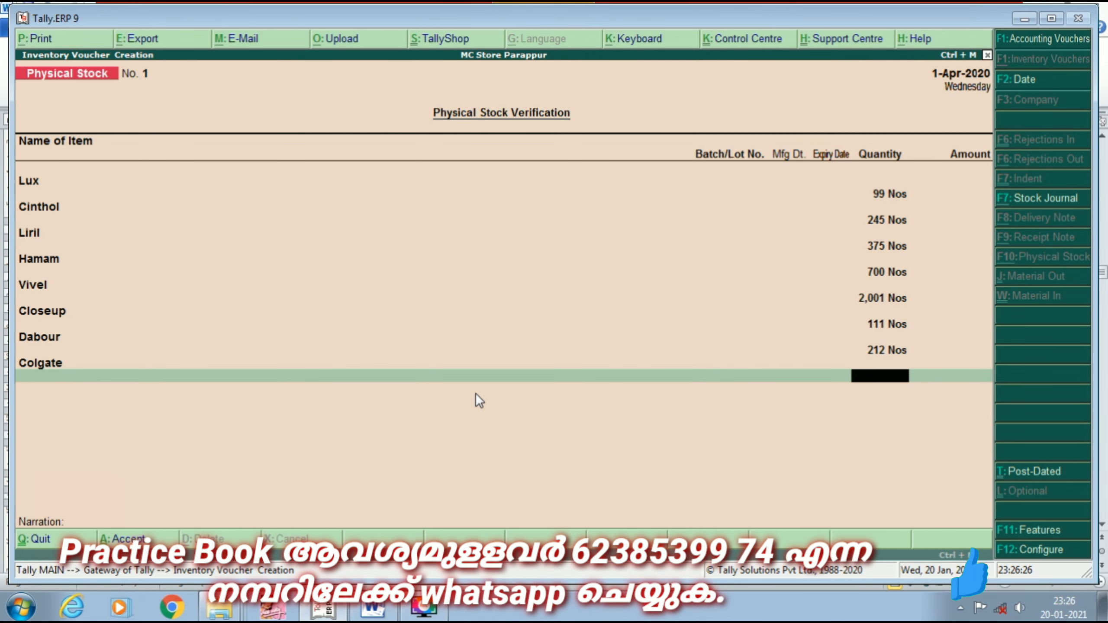
text(216)
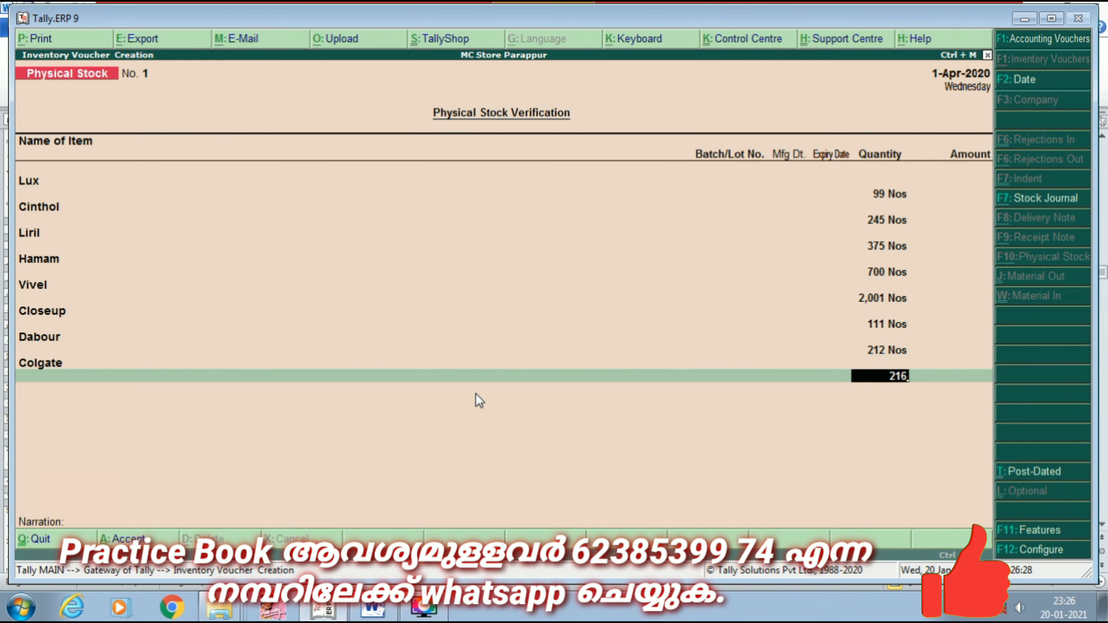
key(Return)
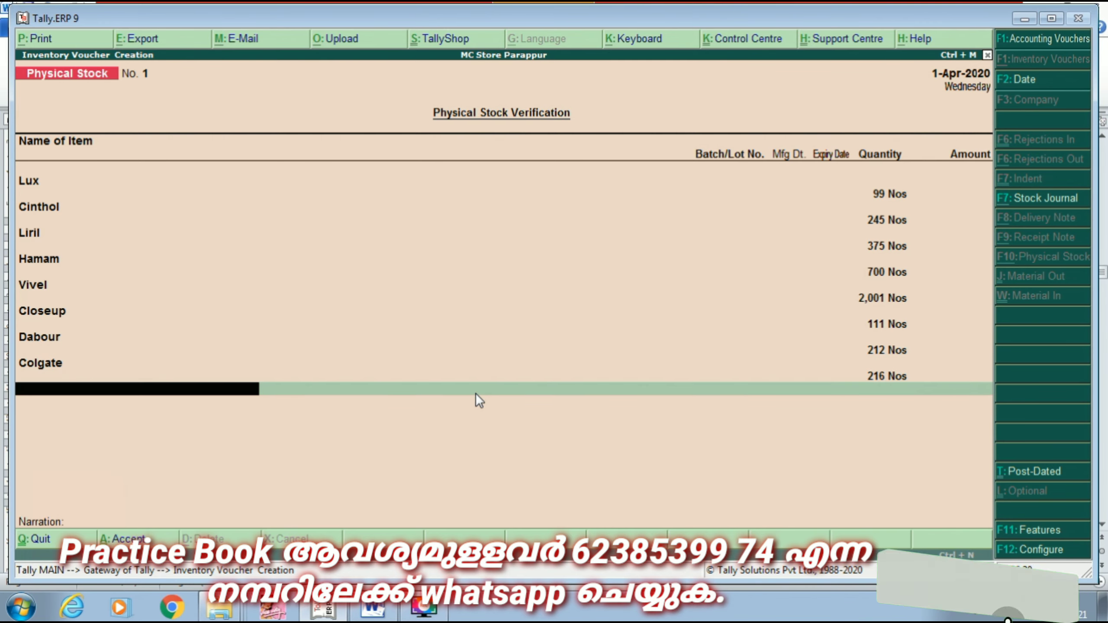
text(C)
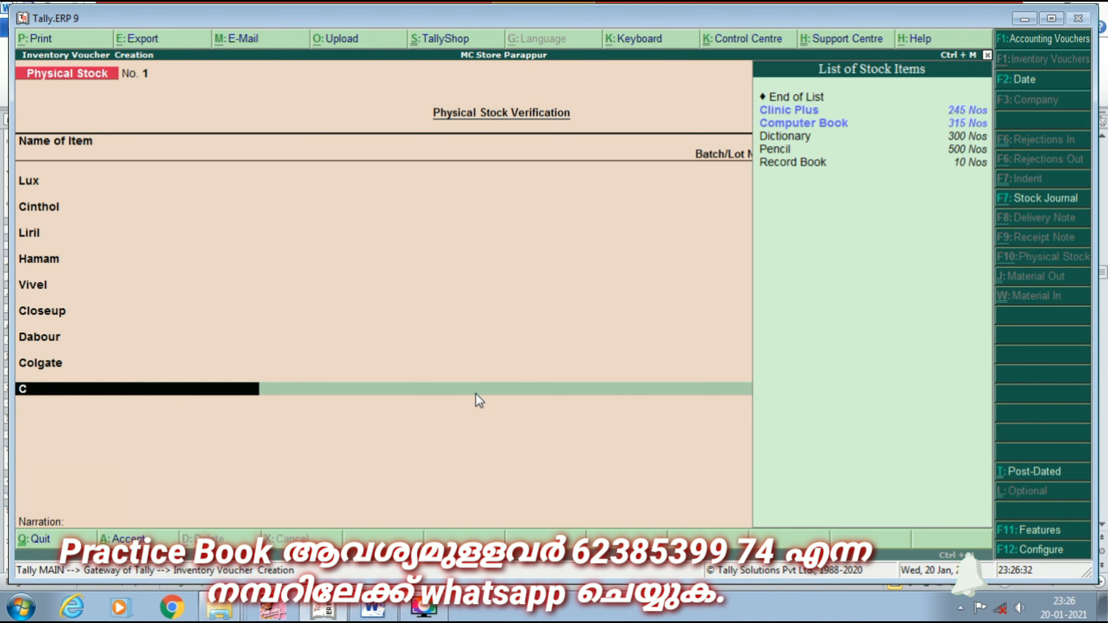
text(l)
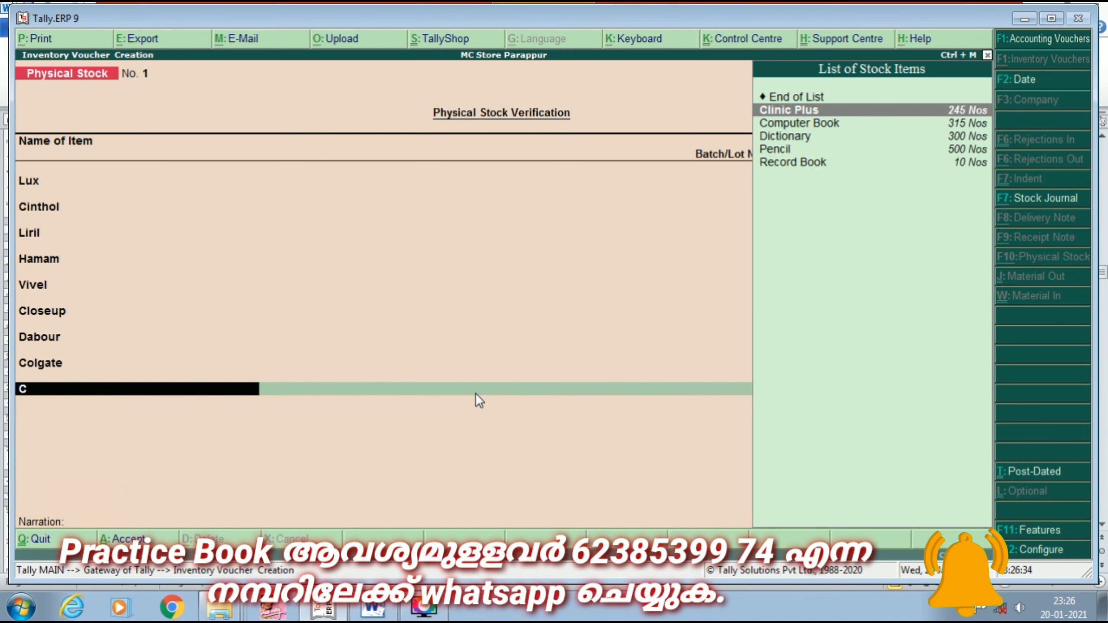
key(Return)
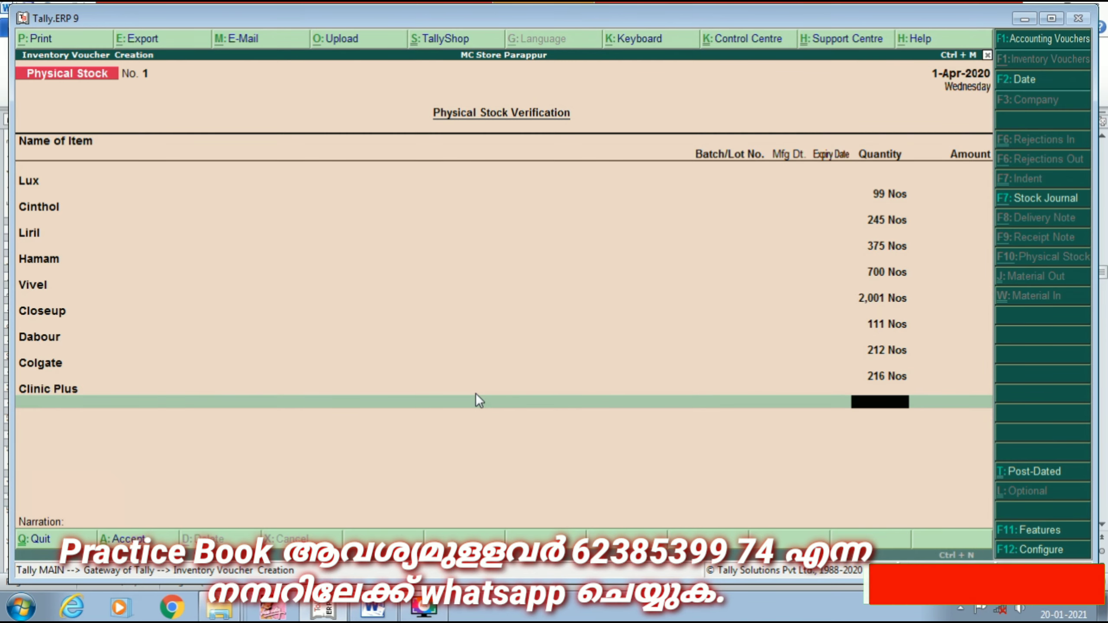
text(200)
key(Return)
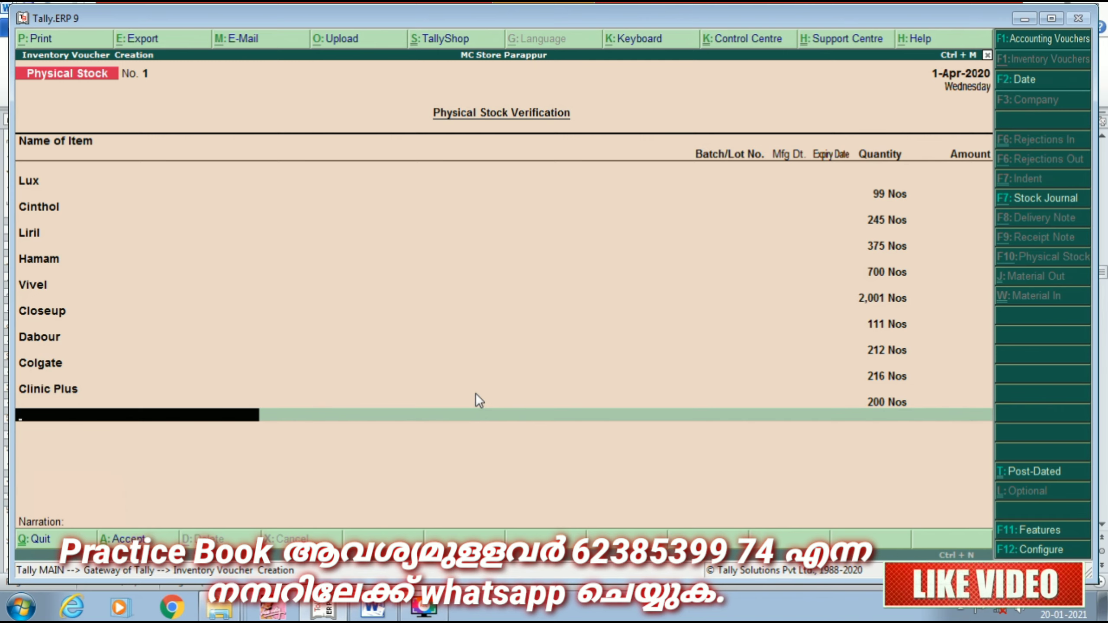
- Add Superia with a quantity of 362 Nos and Supermax with 124 Nos to the physical stock voucher
text(S)
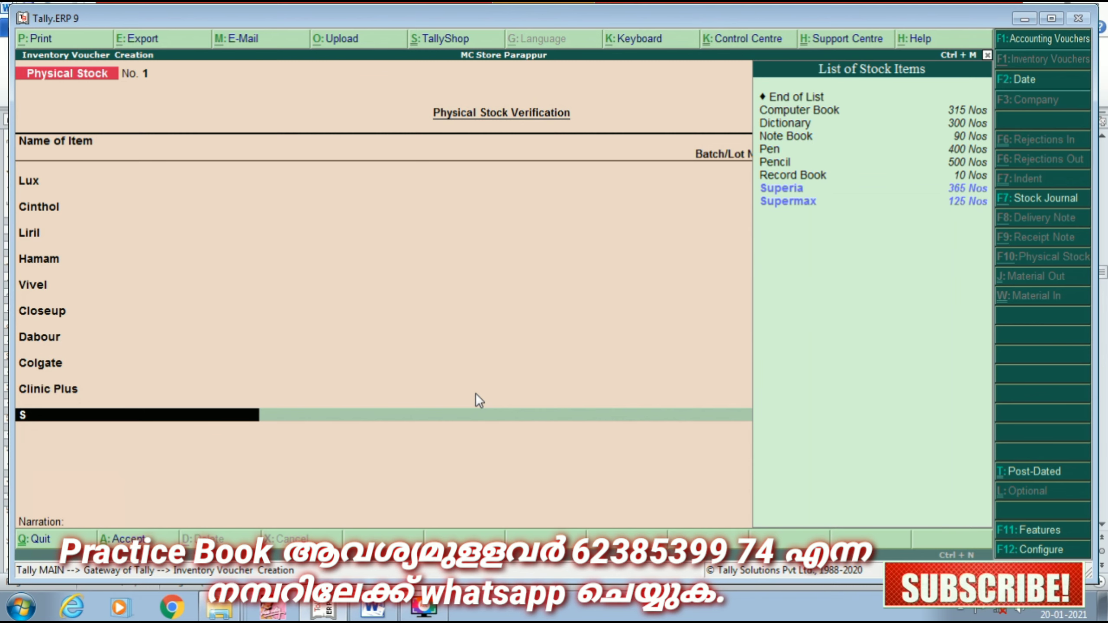
key(Down)
key(Return)
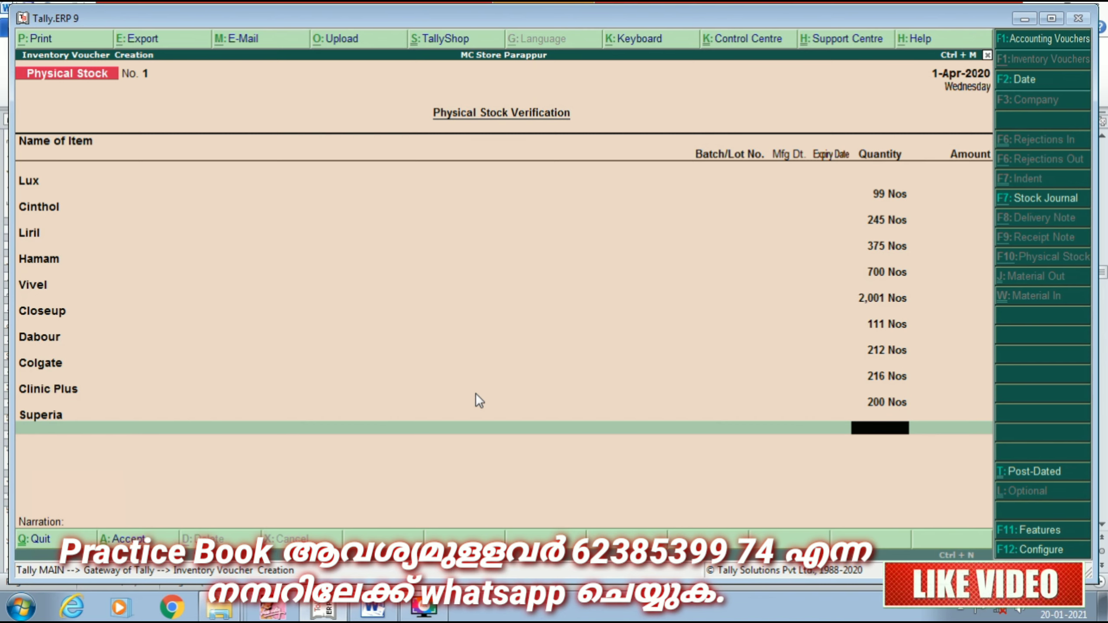
text(62)
key(Return)
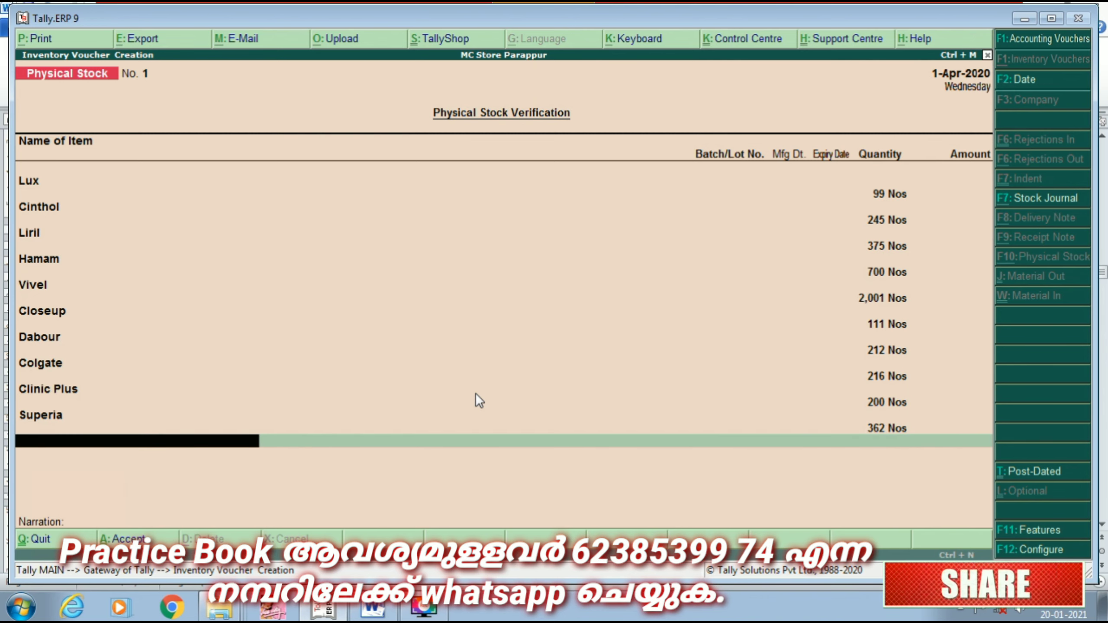
text(s)
key(Return)
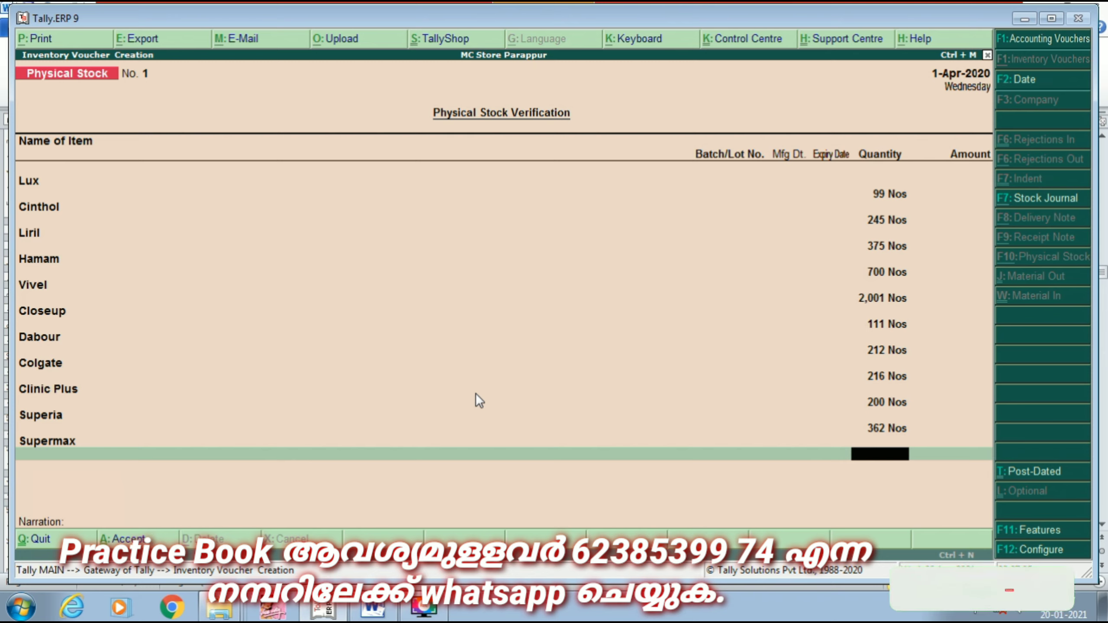
text(124)
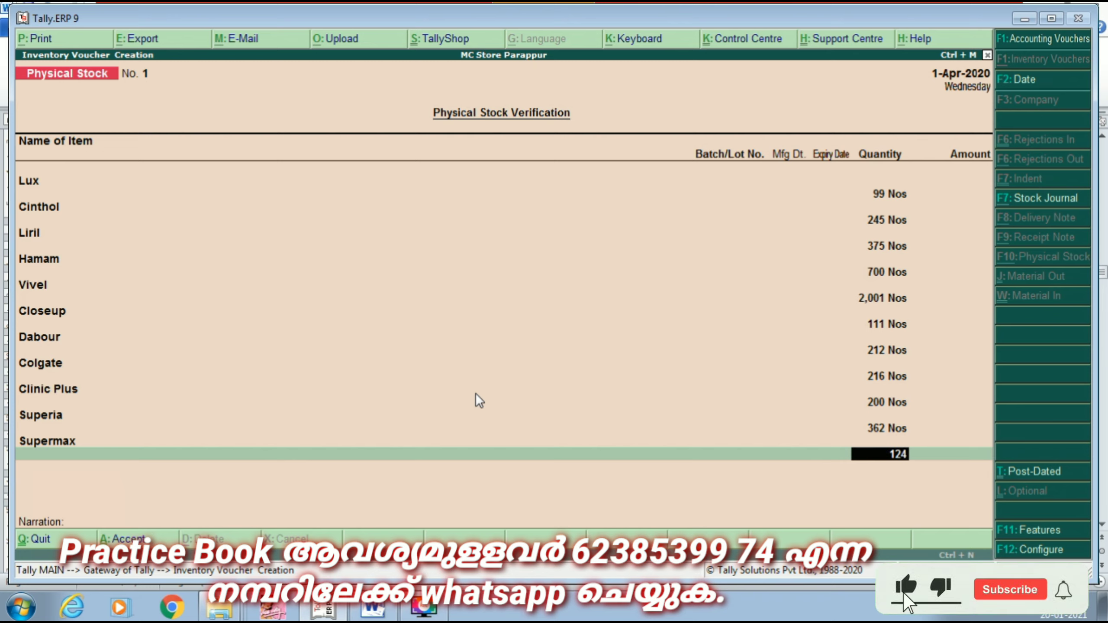
key(Return)
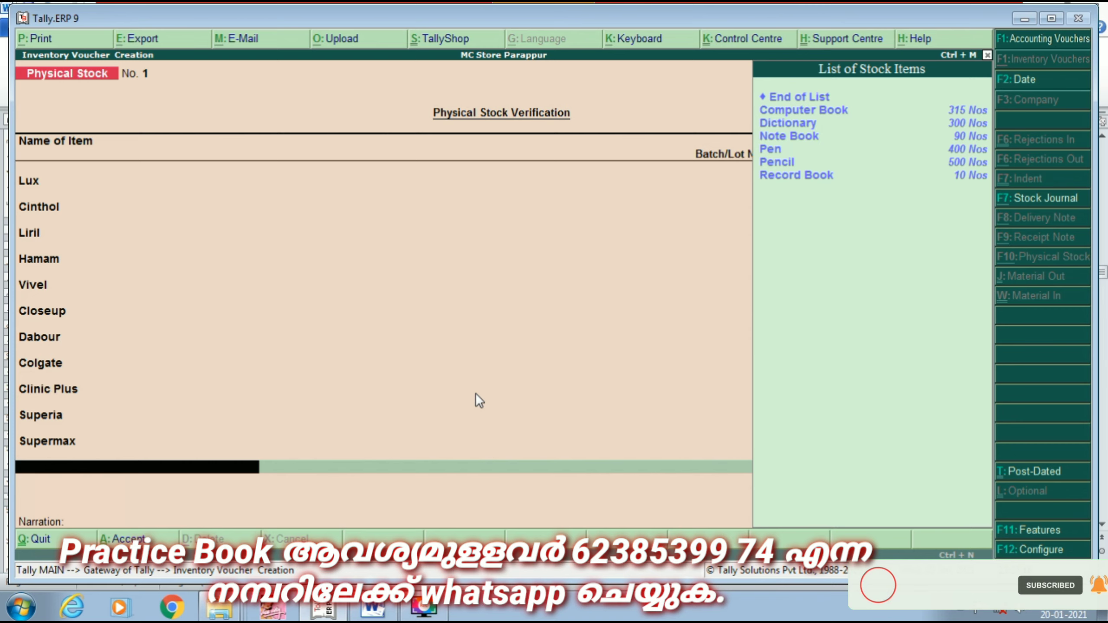
- Add Note Book with a quantity of 92 Nos and Record Book with 35 Nos to the physical stock voucher
key(Down)
key(Down)
key(Down)
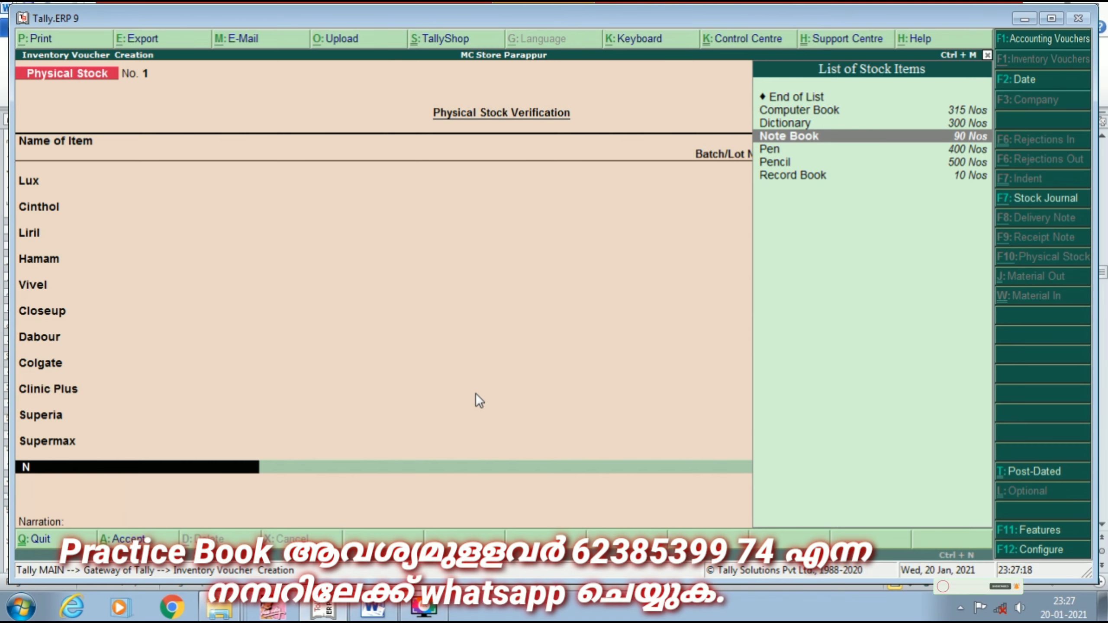
key(Return)
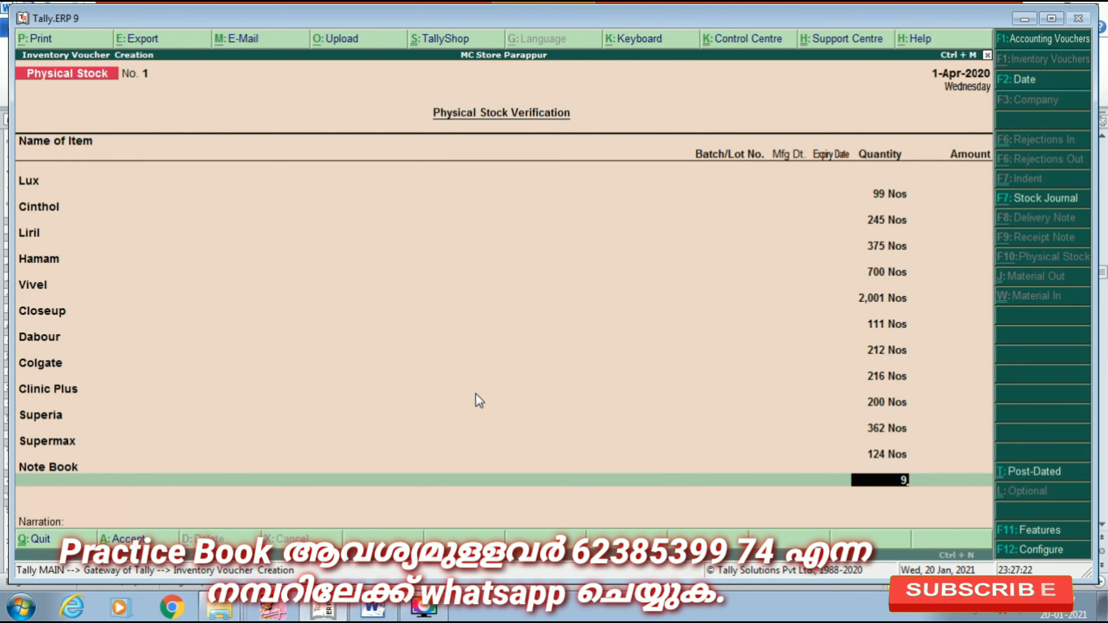
text(92 Nos)
key(Return)
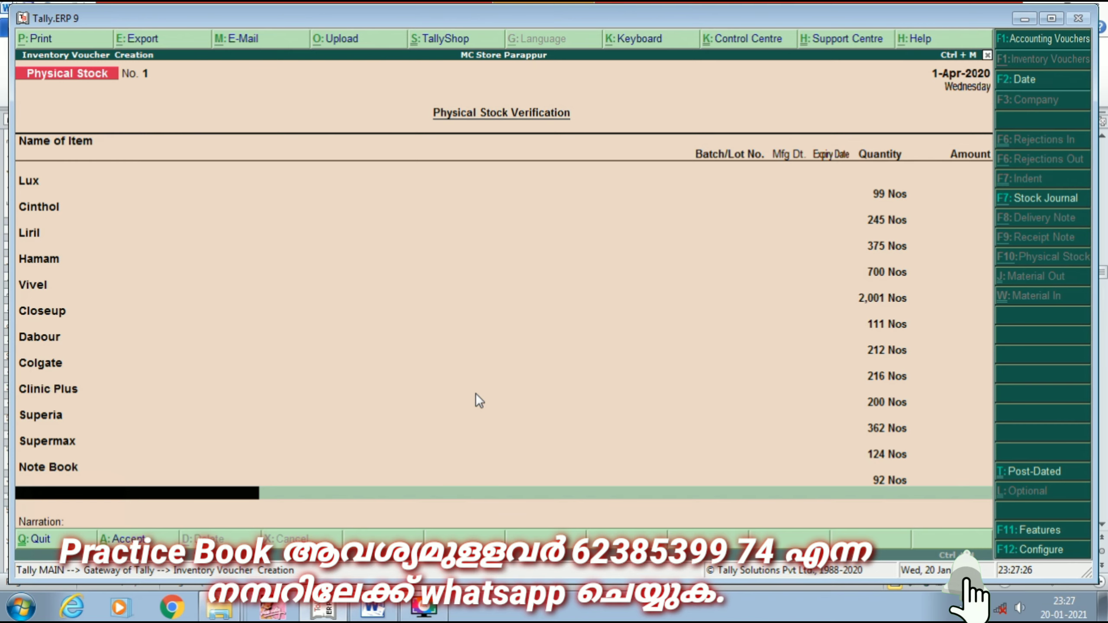
text(r)
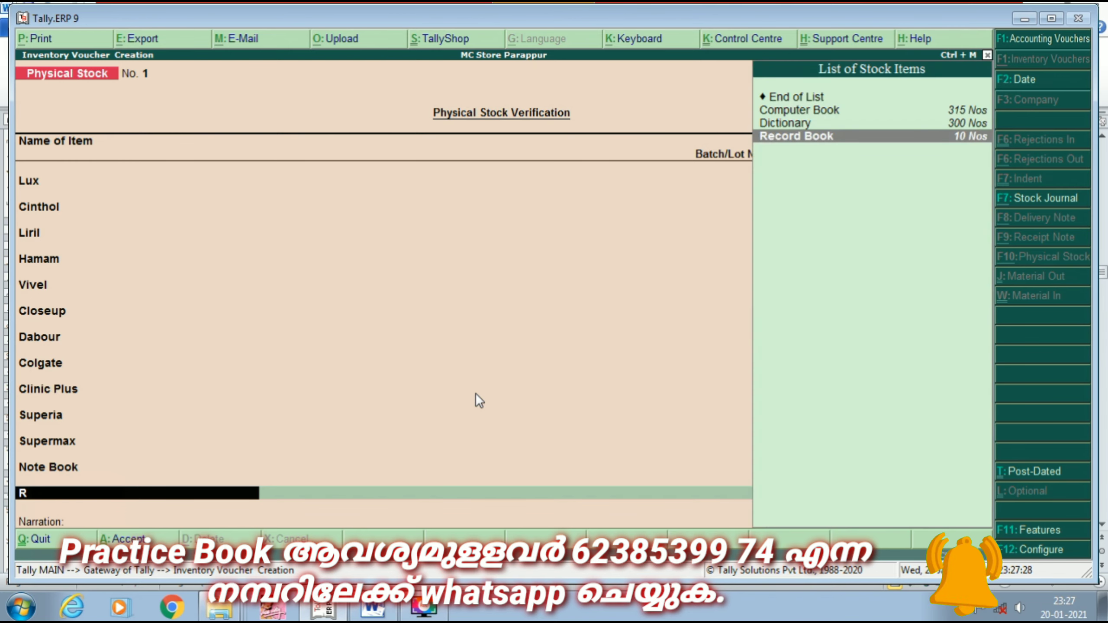
key(Return)
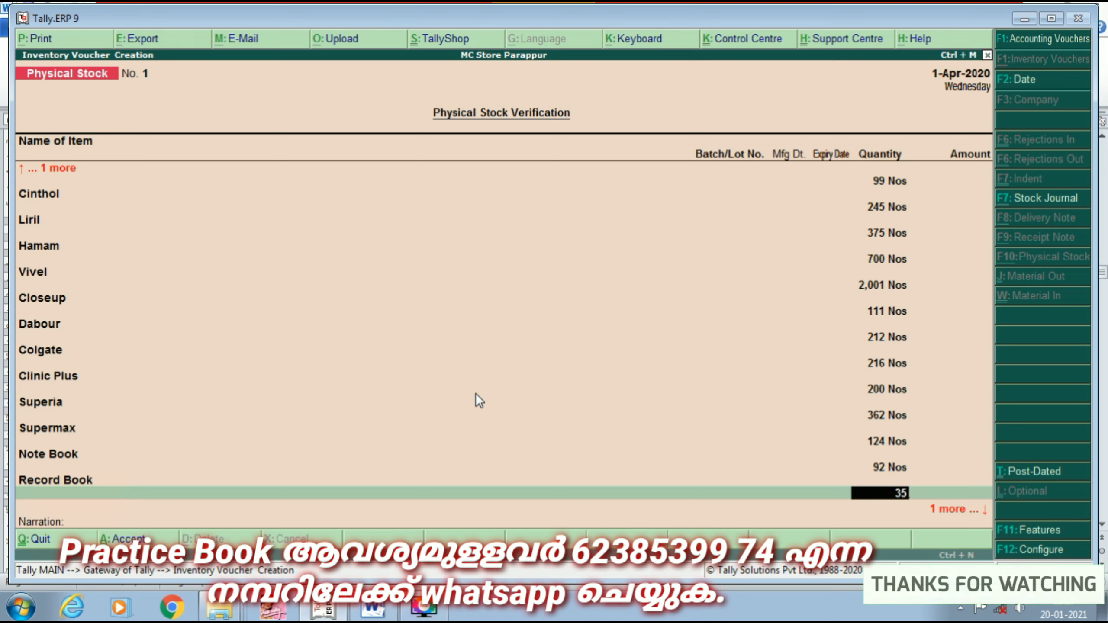
key(Return)
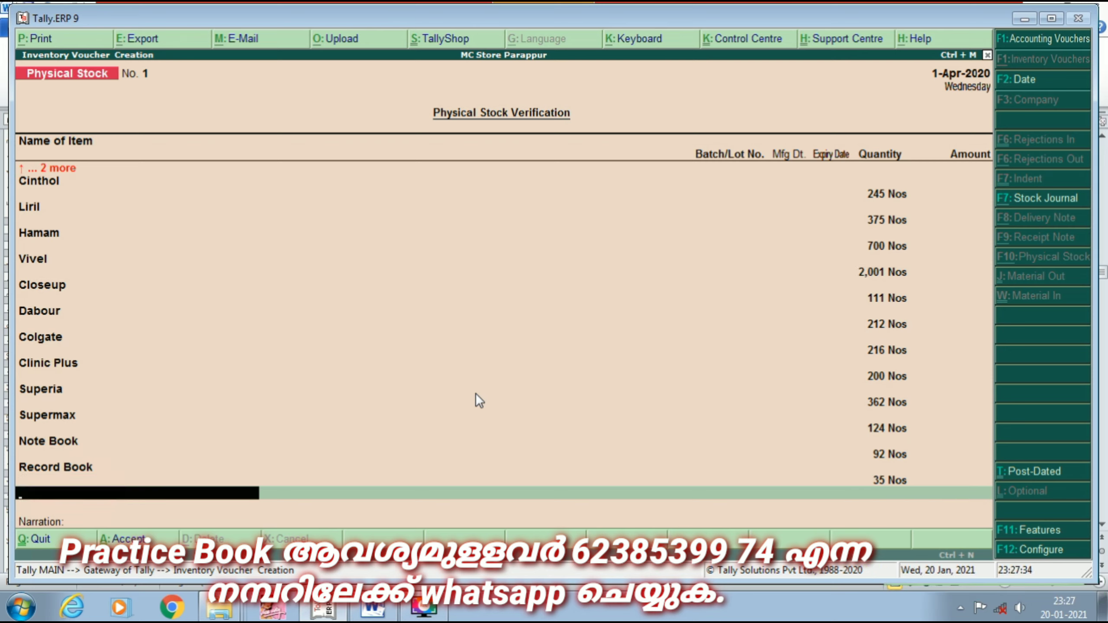
- Add Dictionary with a quantity of 218 Nos to the physical stock voucher
text(D)
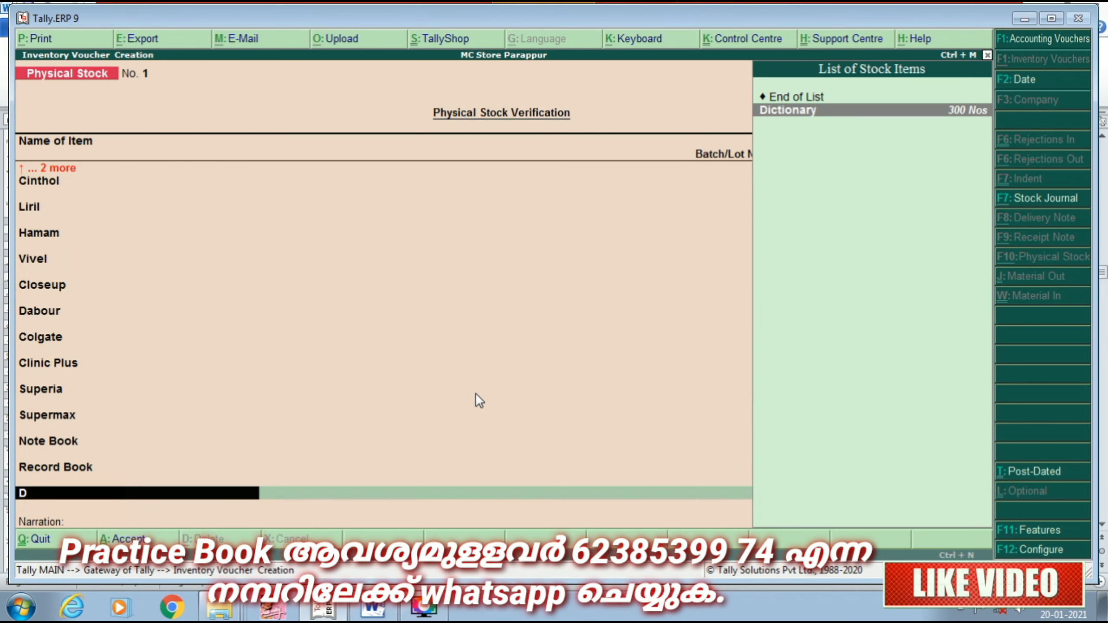
key(Return)
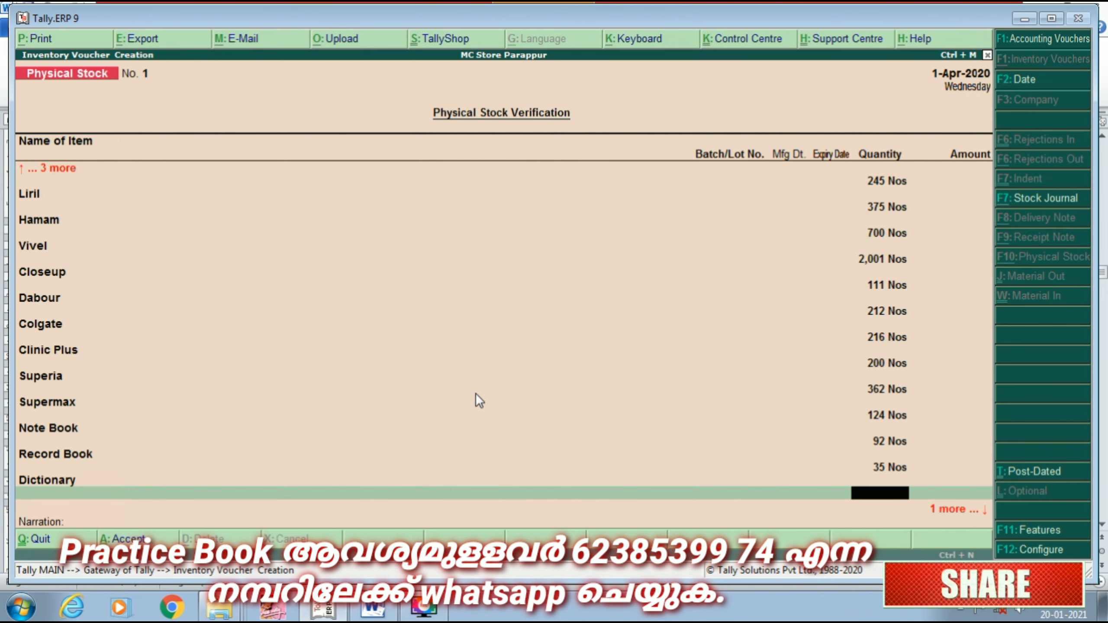
text(218)
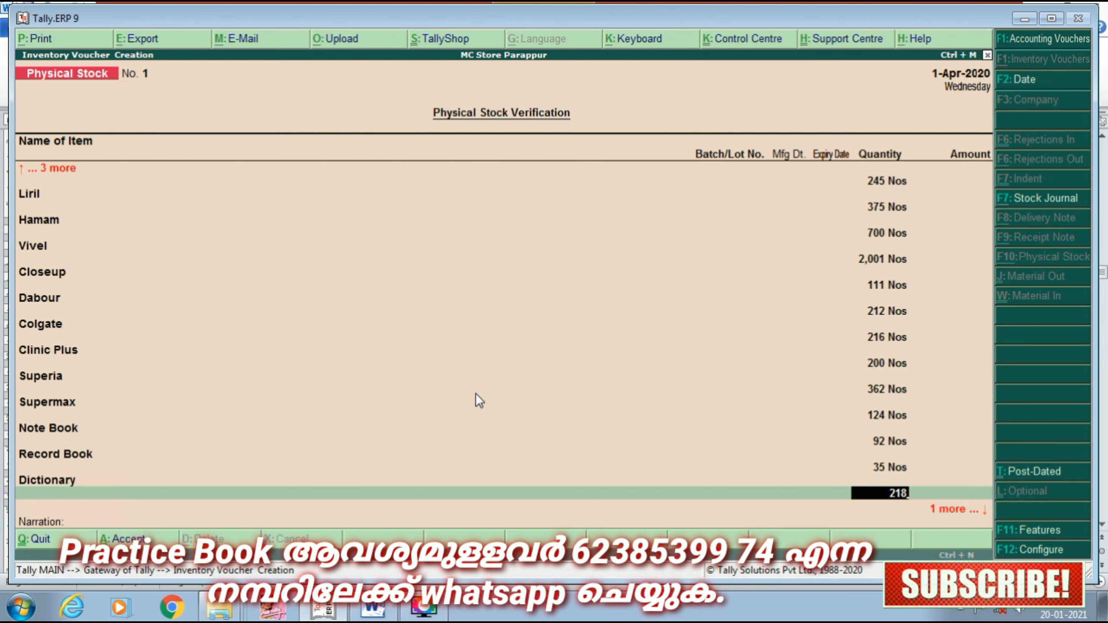
key(Return)
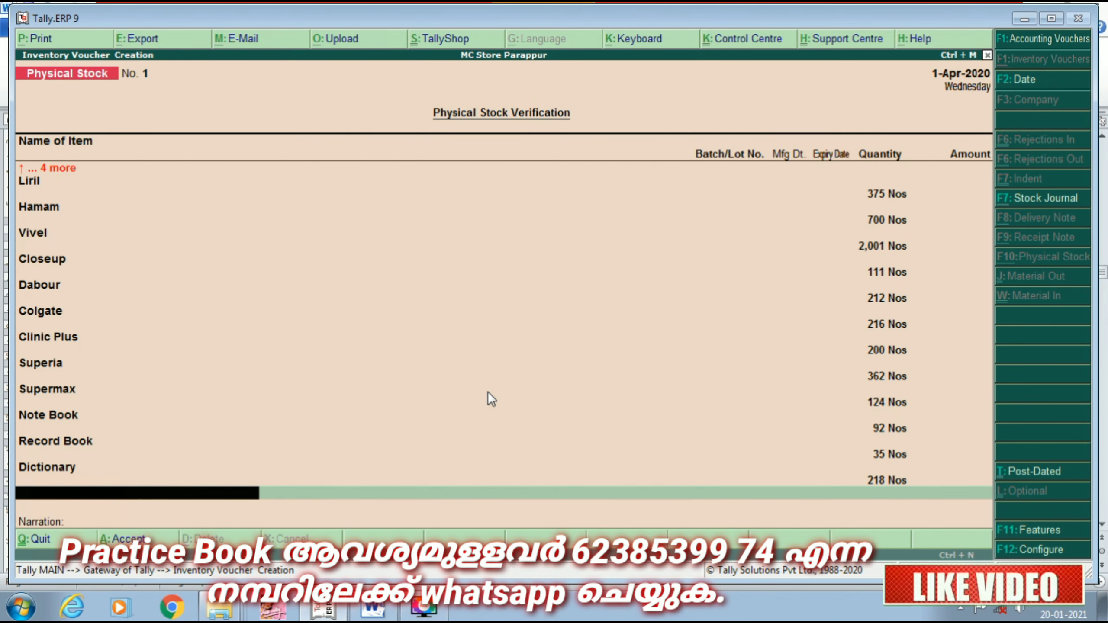
- Add Computer Book with a quantity of 314 Nos and Pen with 300 Nos to the physical stock voucher
key(Return)
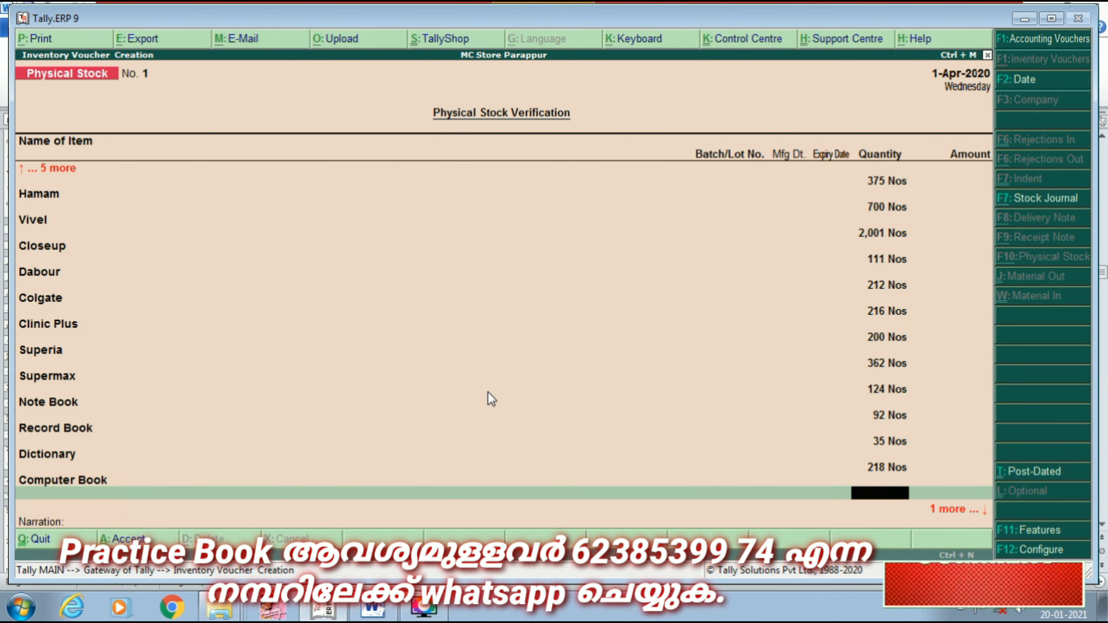
text(314)
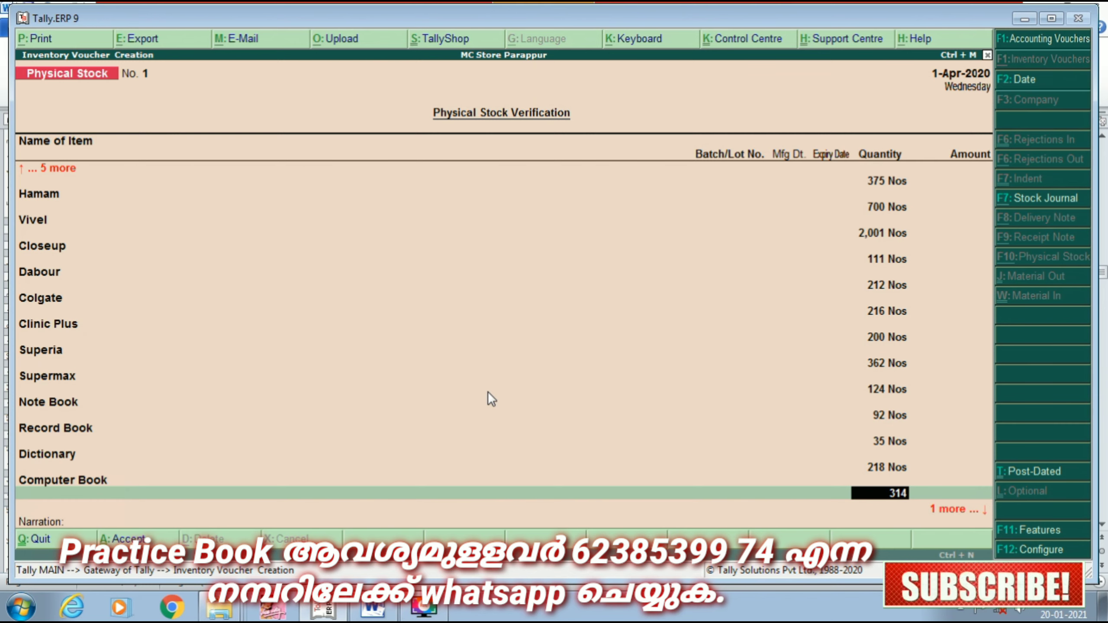
key(Return)
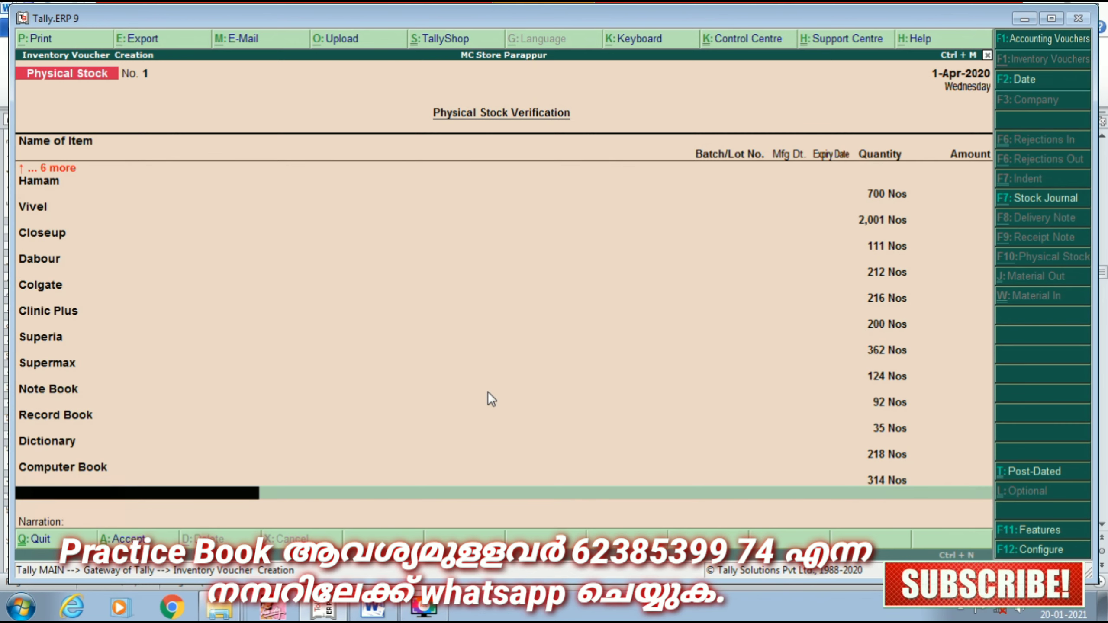
text(P)
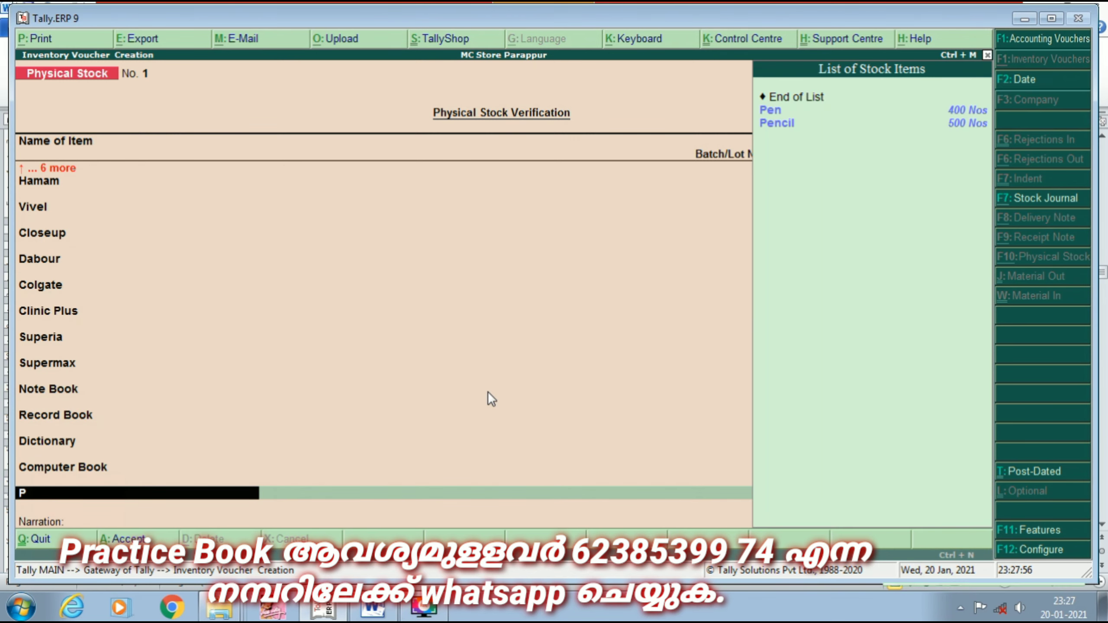
key(Return)
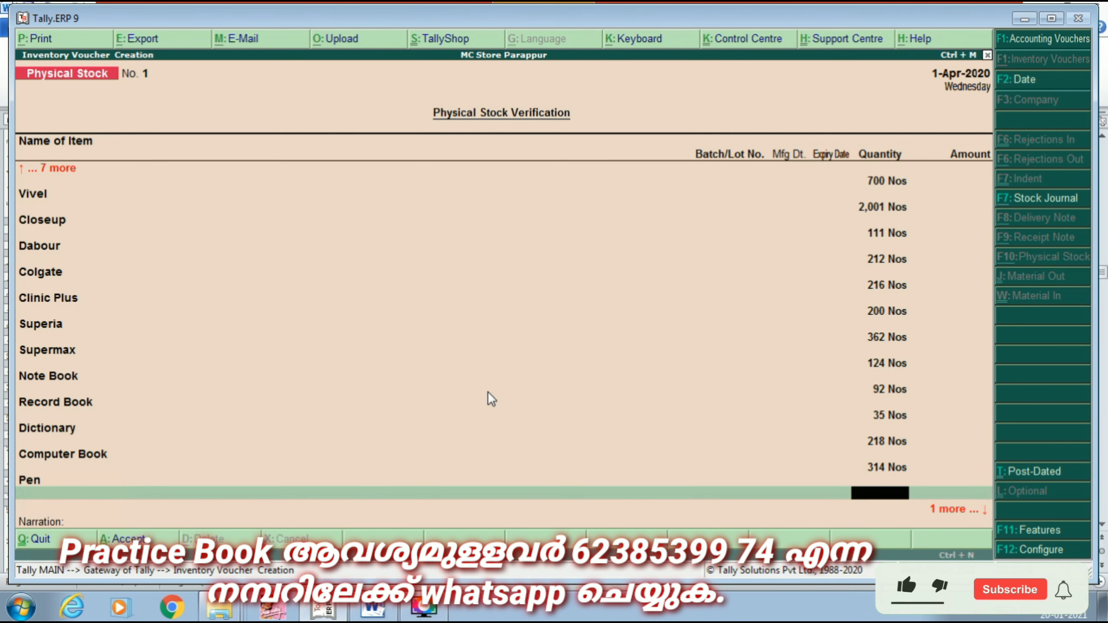
text(300)
key(Return)
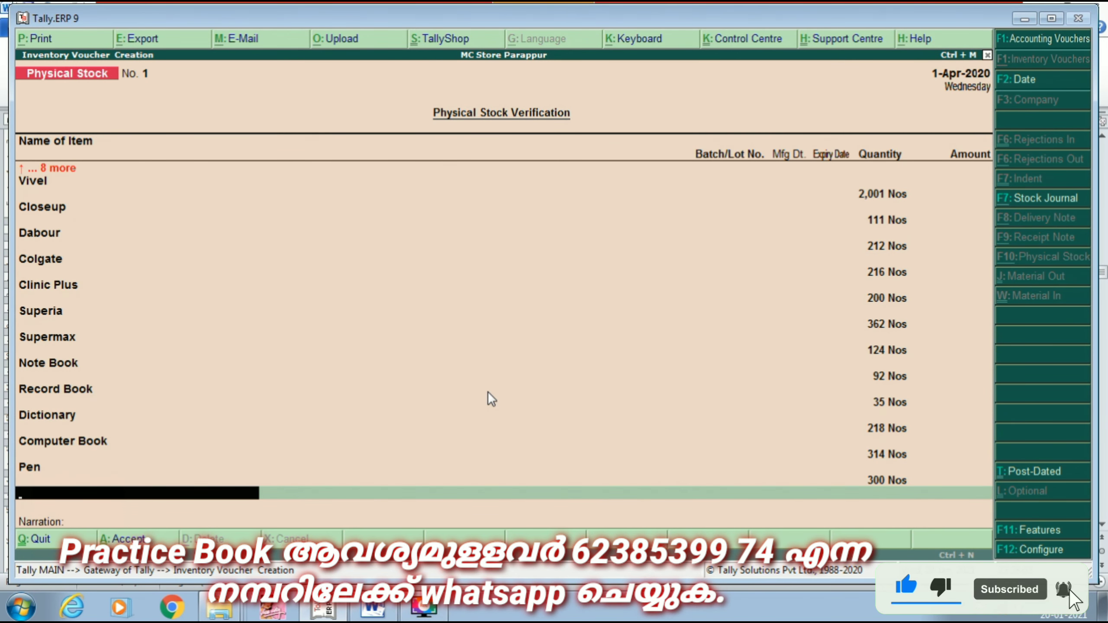
- Add Pencil with a quantity of 501 Nos, then finish the item list and save the voucher with a blank narration
text(P)
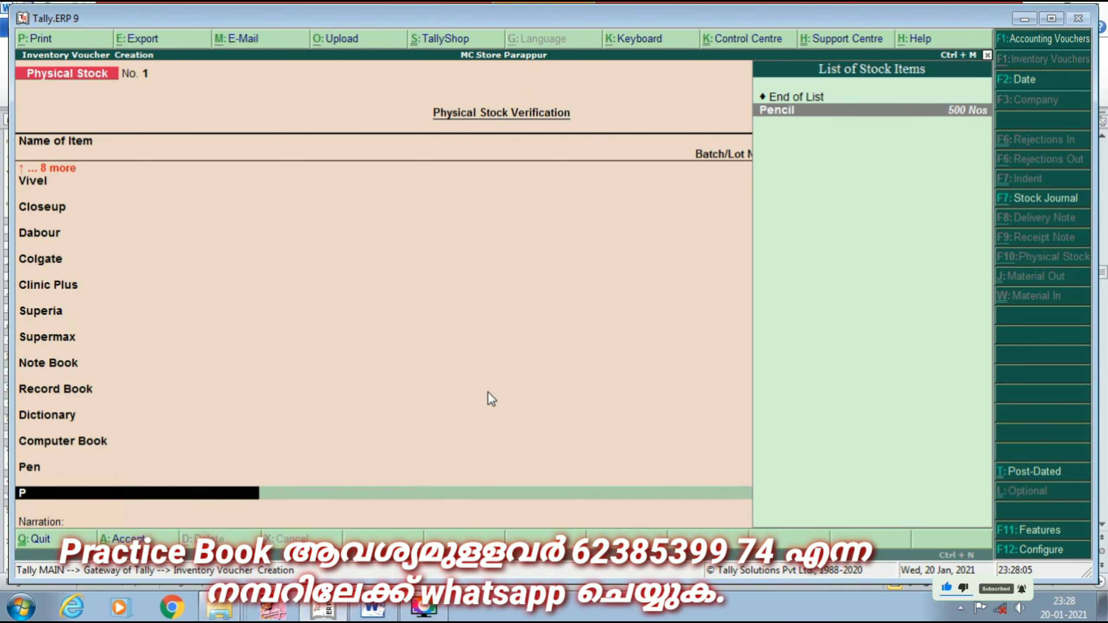
key(Return)
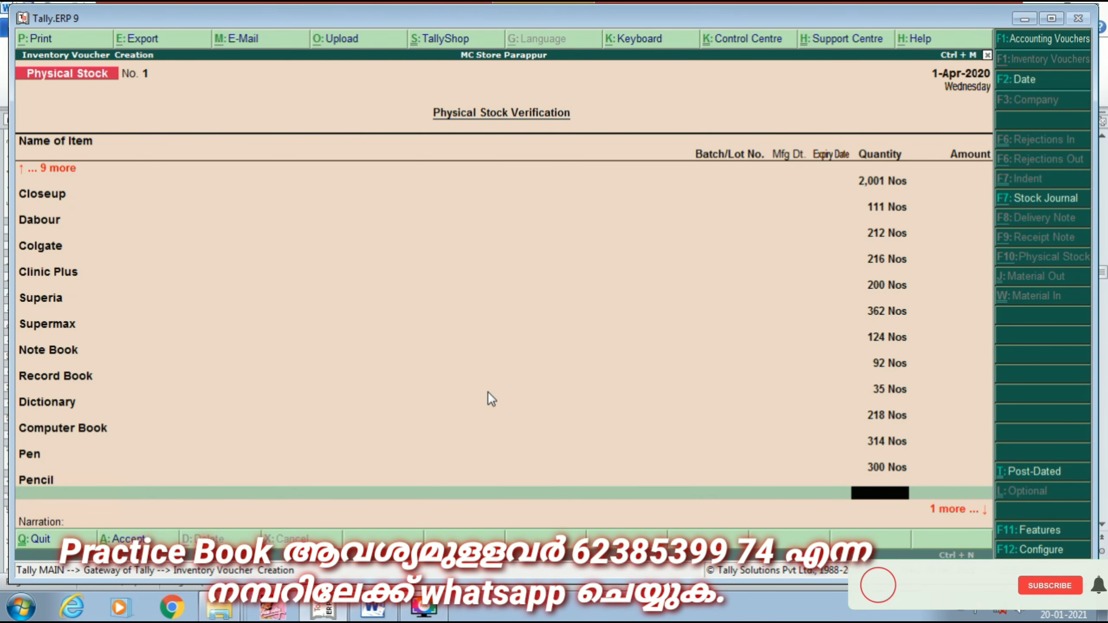
text(501)
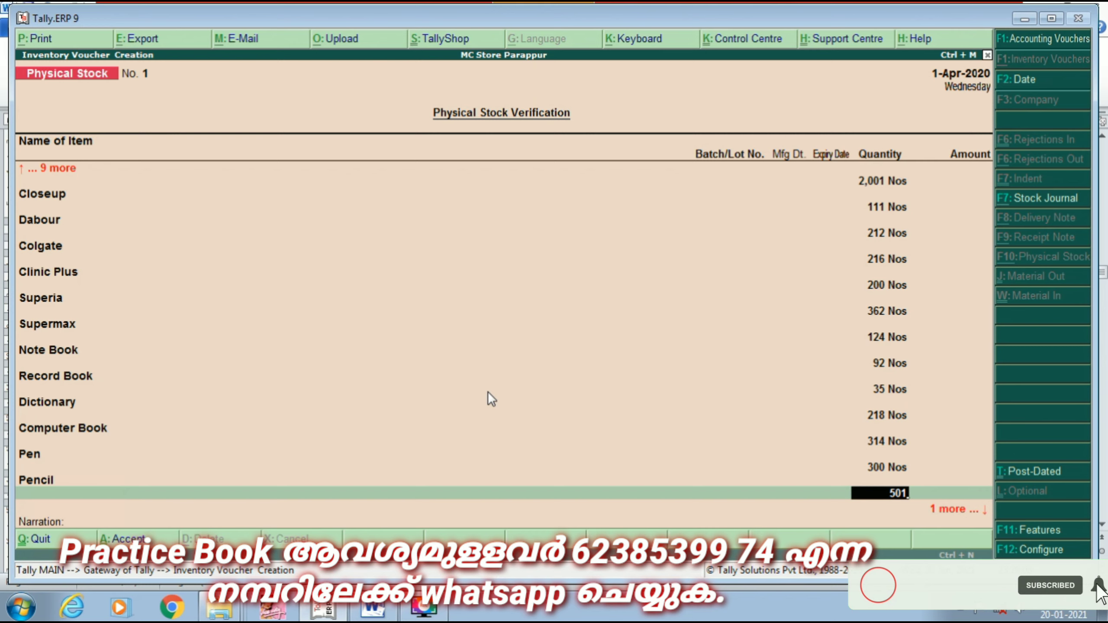
key(Return)
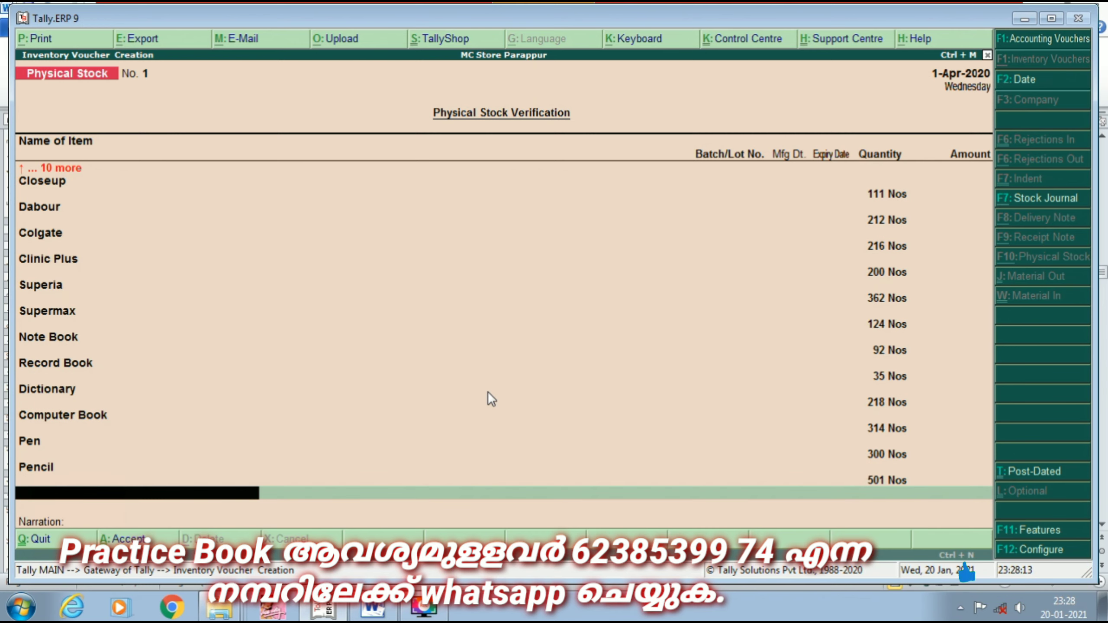
key(Return)
key(Return)
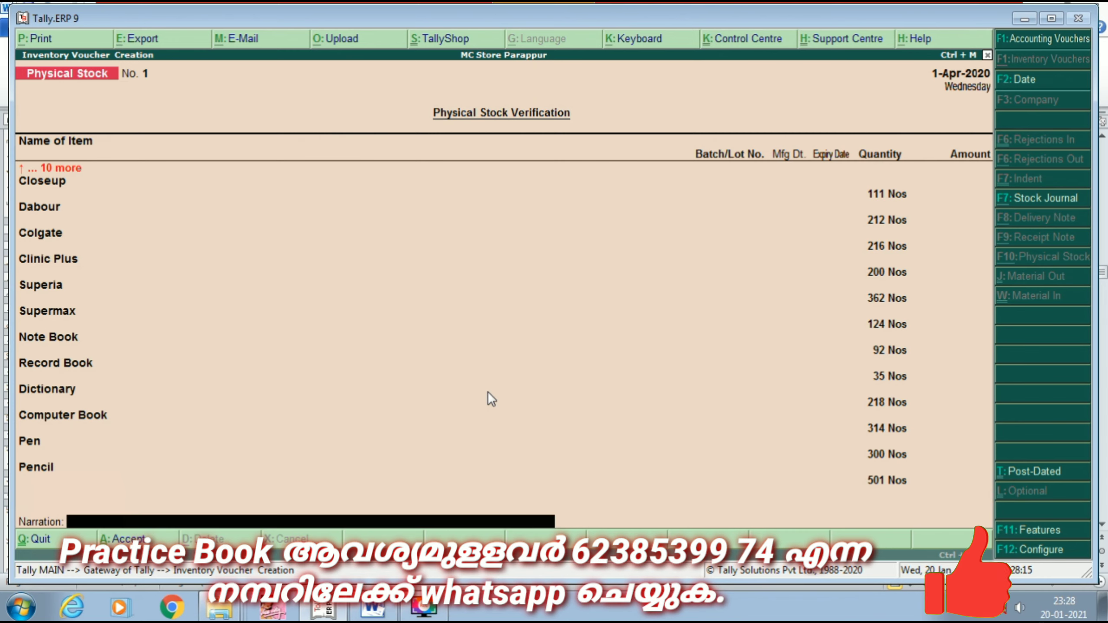
key(Return)
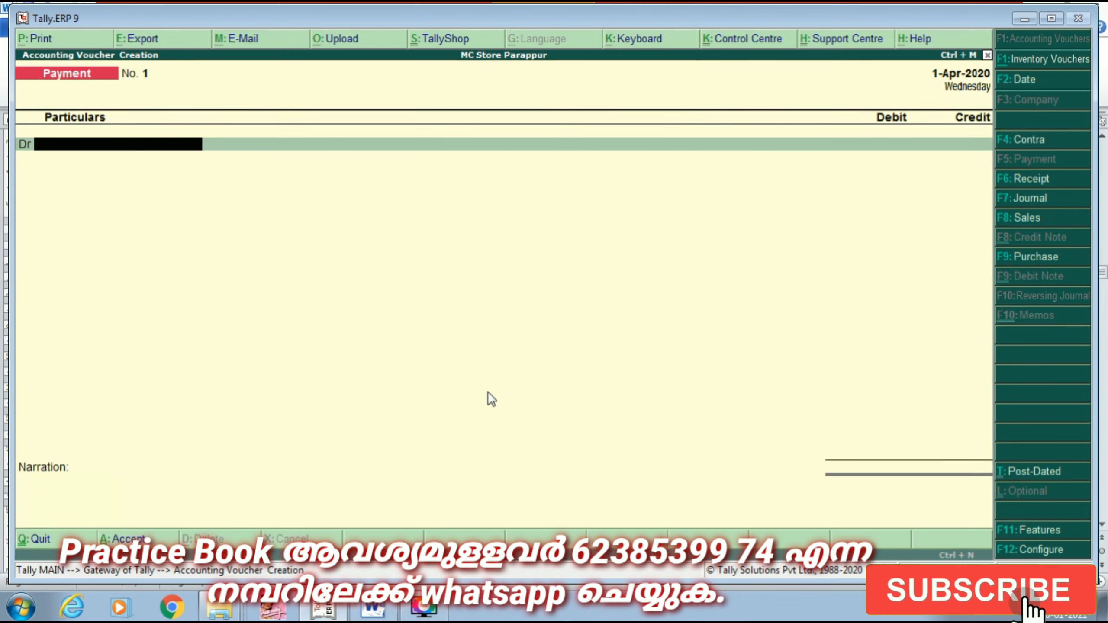
- Leave voucher entry and open the Stock Summary report in detailed form, with the items listed under each stock group
key(Escape)
key(Down)
key(Down)
key(Down)
key(Down)
key(Down)
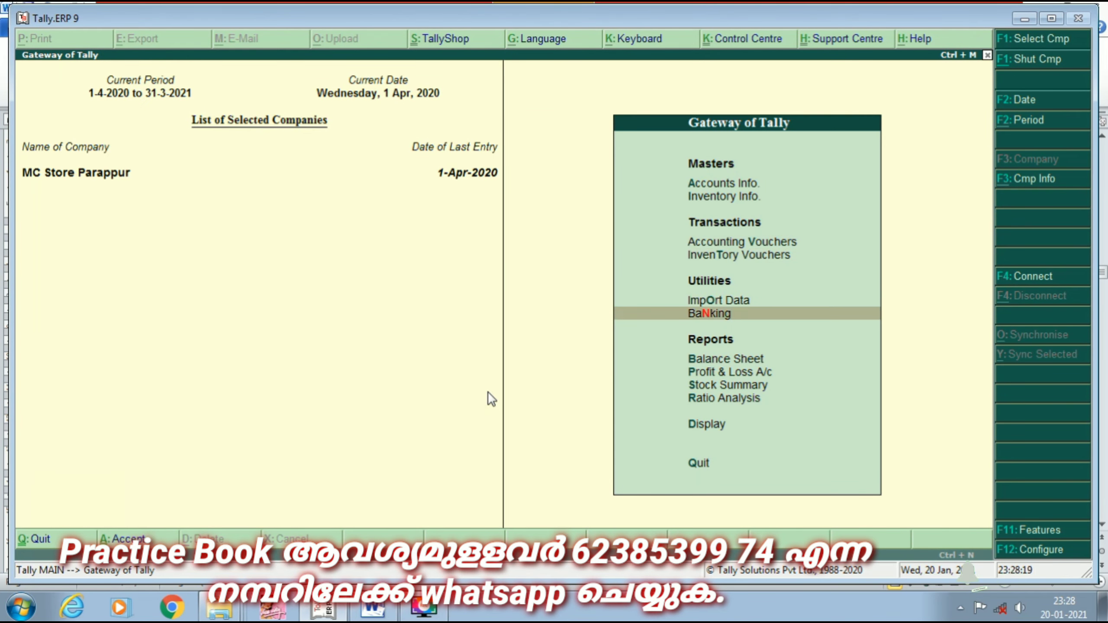
key(Down)
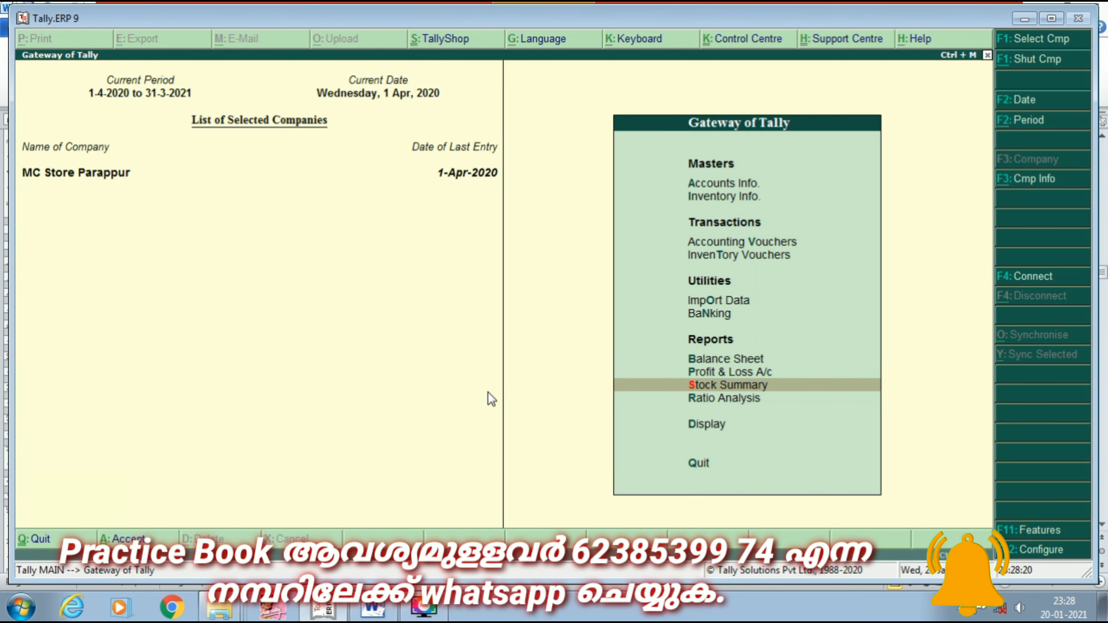
key(Return)
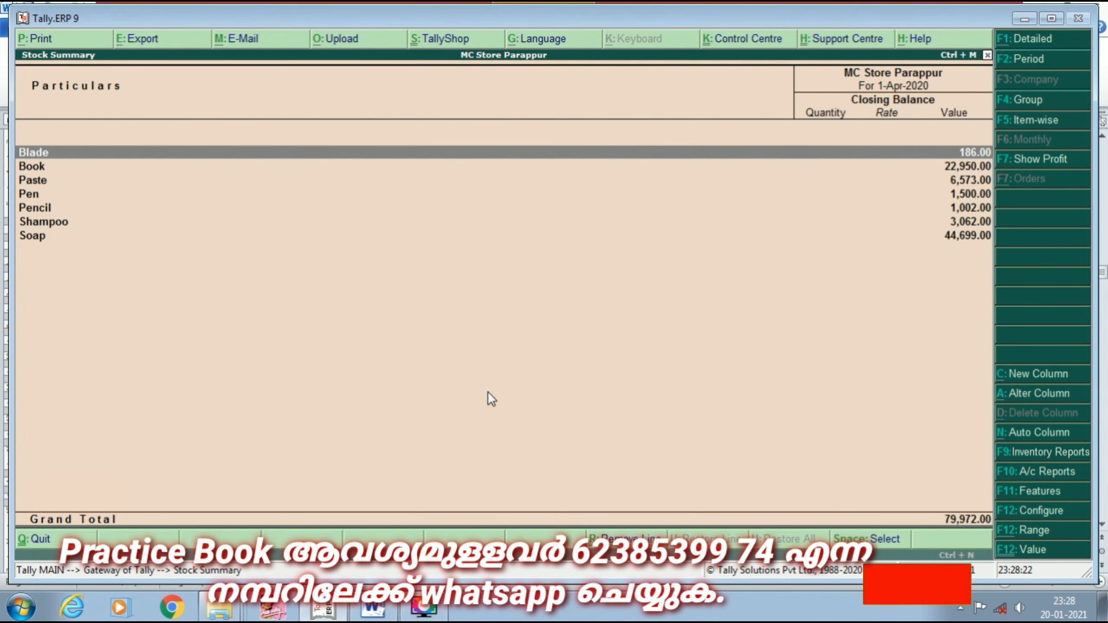
key(alt+F1)
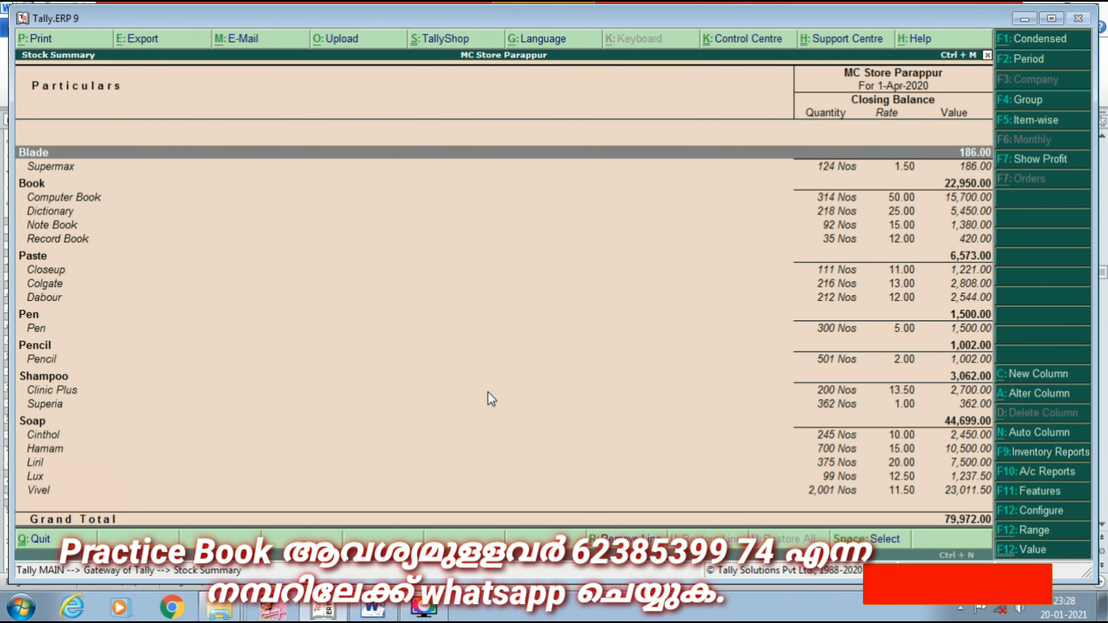
- Go through the stock groups and items in the detailed stock summary to check their closing quantities, rates and values
key(Down)
key(Down)
key(Down)
key(Down)
key(Down)
key(Down)
key(Down)
key(Down)
key(Down)
key(Down)
key(Down)
key(Down)
key(Down)
key(Down)
key(Down)
key(Down)
key(Down)
key(Down)
key(Down)
key(Down)
key(Down)
key(Down)
key(Down)
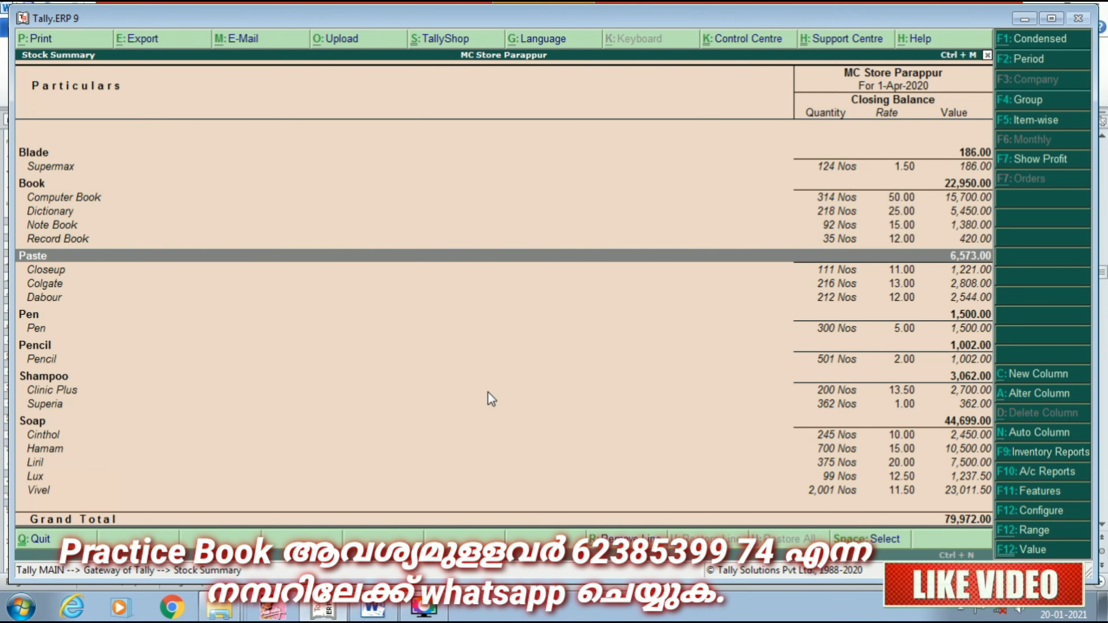
key(Up)
key(Up)
key(Up)
key(Up)
key(Up)
key(Up)
key(Up)
key(Up)
key(Up)
key(Up)
key(Up)
key(Up)
key(Up)
key(Up)
key(Up)
key(Up)
key(Up)
key(Up)
key(Up)
key(Up)
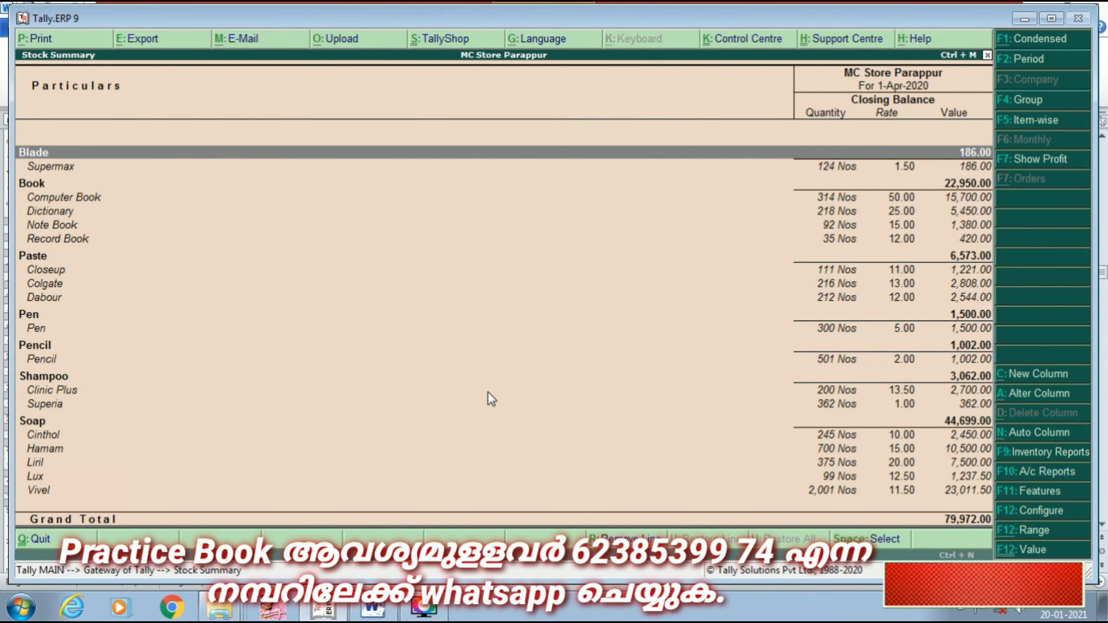
- Switch to the Word document and review the item table's physical stock column and the Godown transfer instructions below it
click(373, 609)
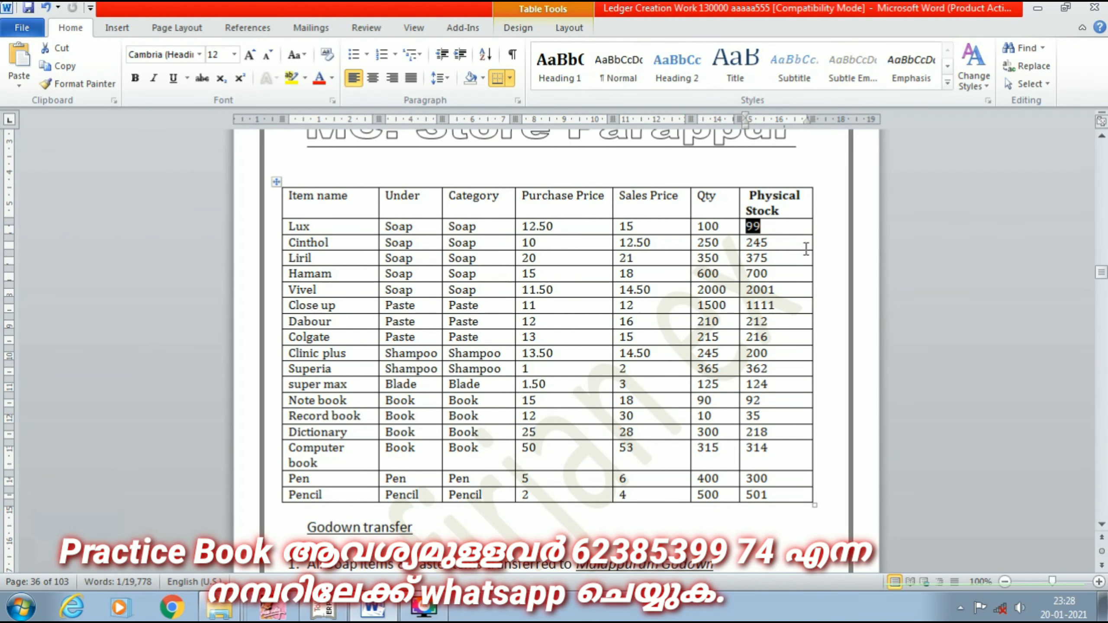
scroll(495, 461, down, 6)
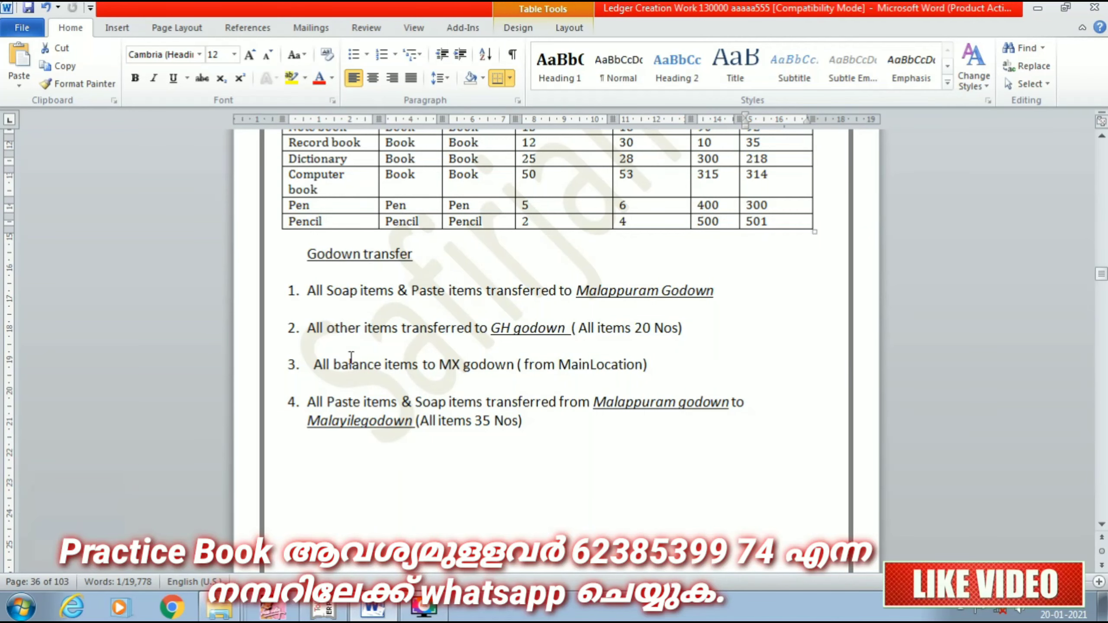
scroll(573, 350, up, 5)
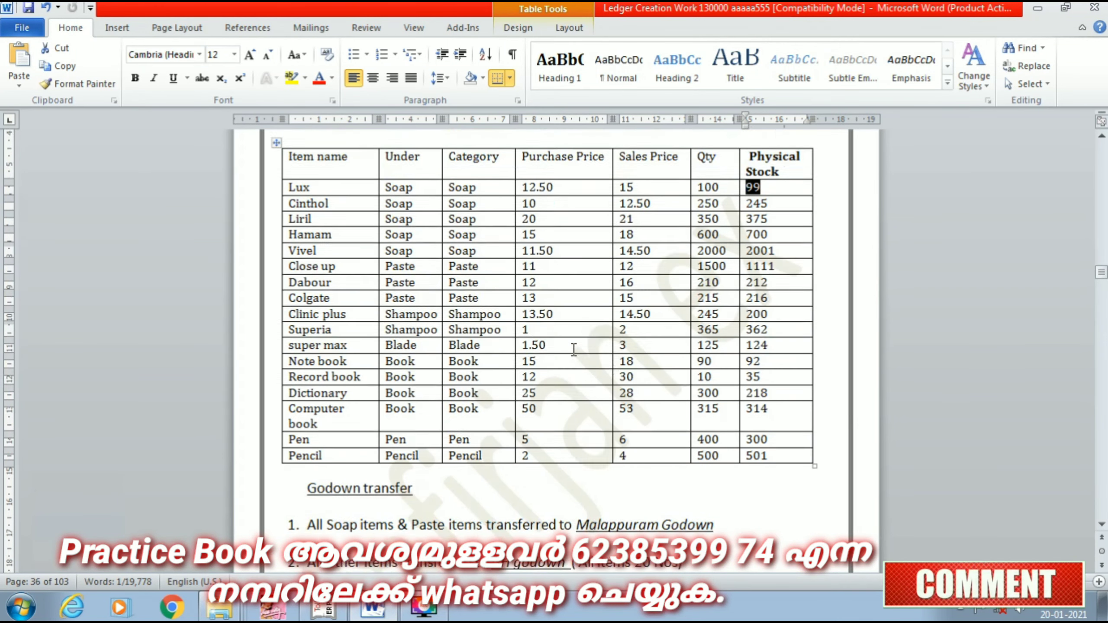
scroll(574, 349, up, 1)
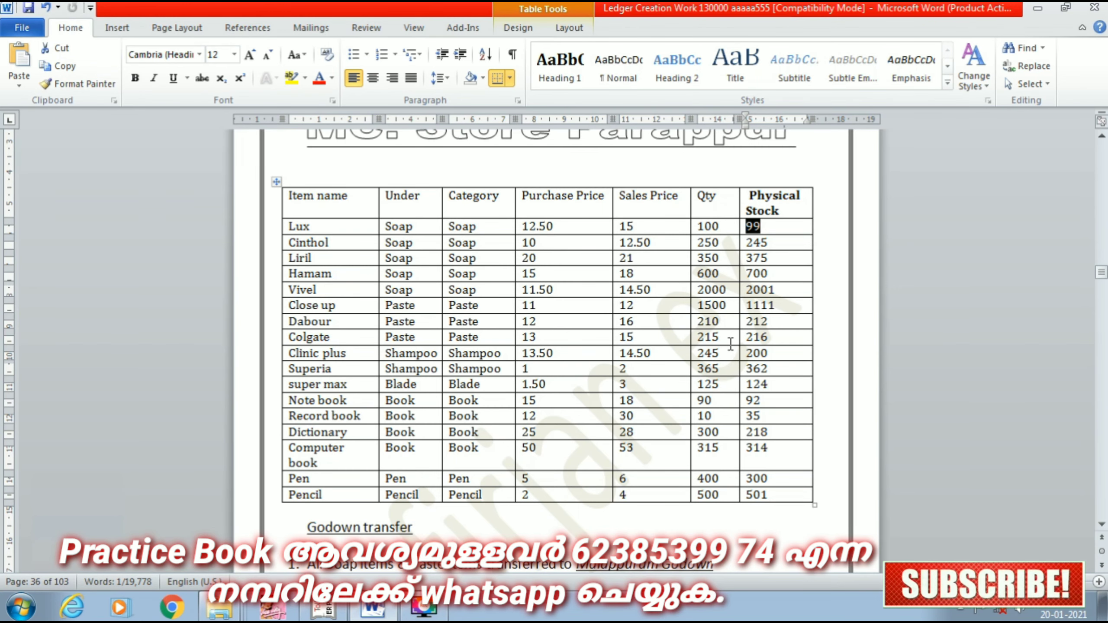
scroll(730, 345, down, 5)
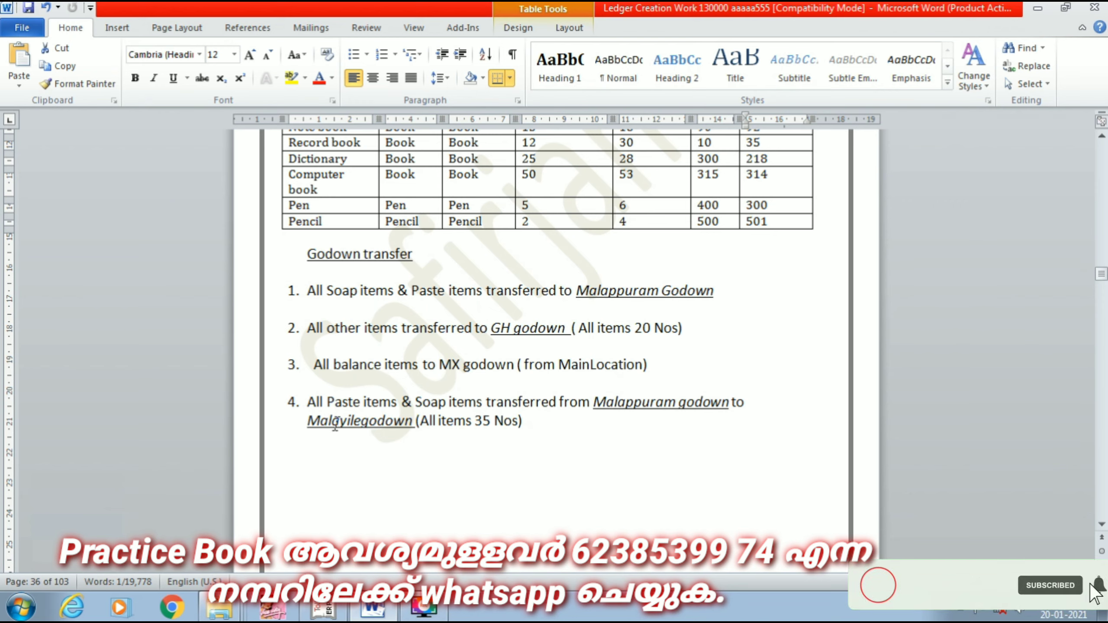
- Back in Tally, set Maintain multiple Godowns to Yes in the company's inventory features and save the change
click(344, 609)
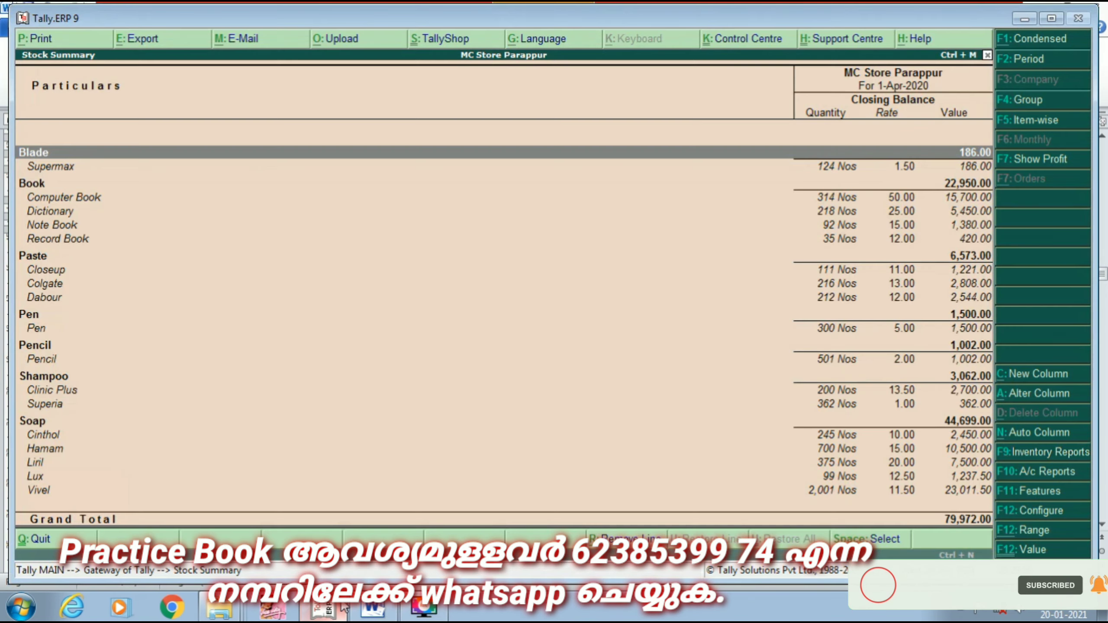
key(Escape)
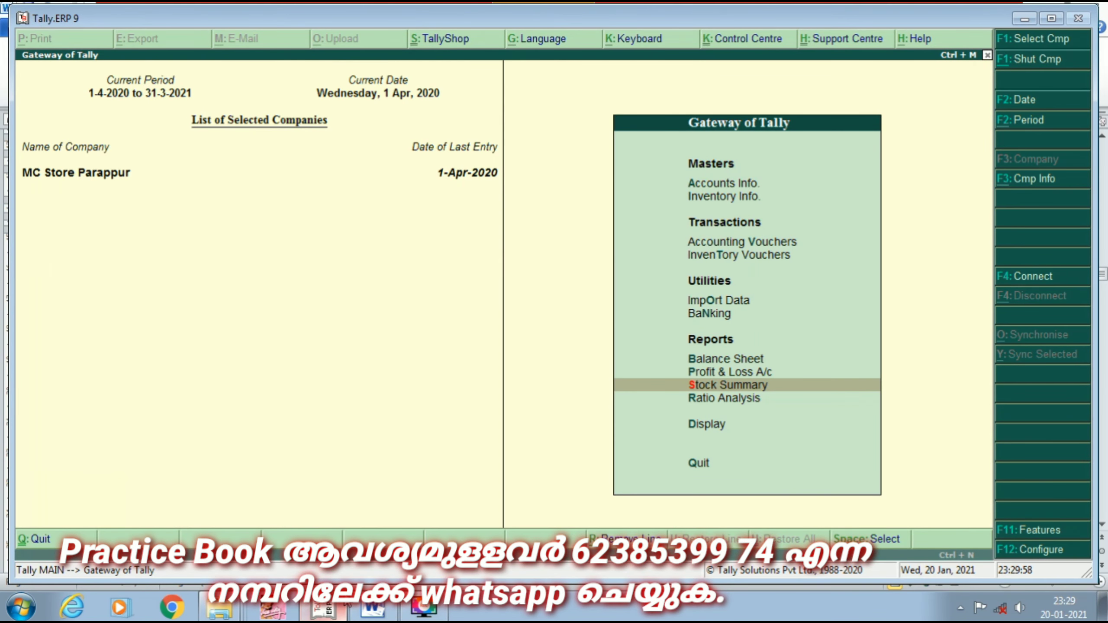
key(F11)
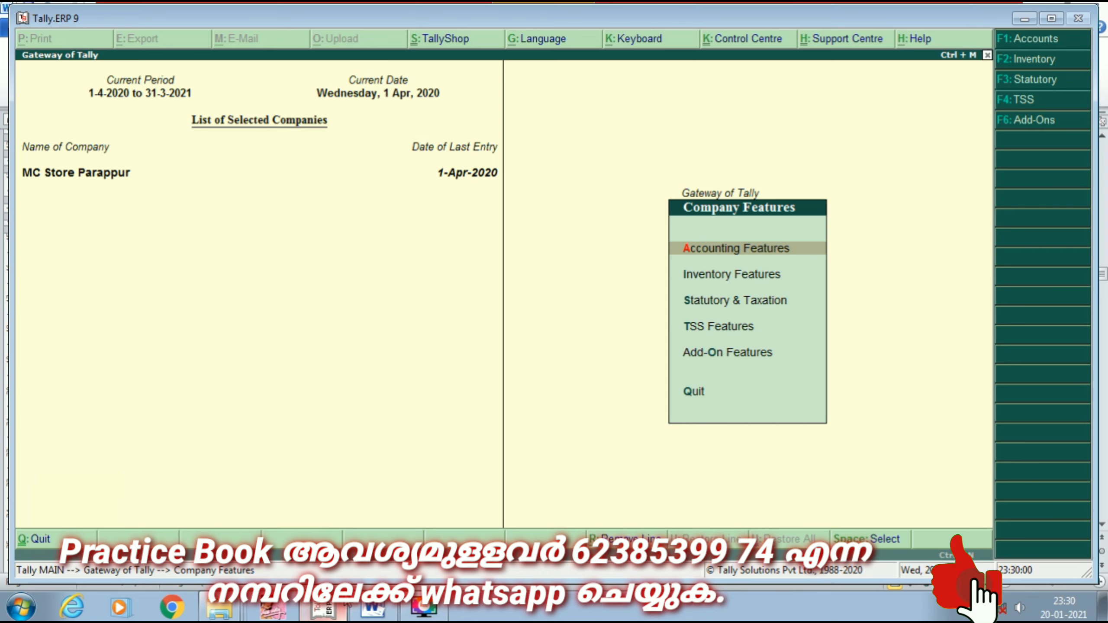
key(i)
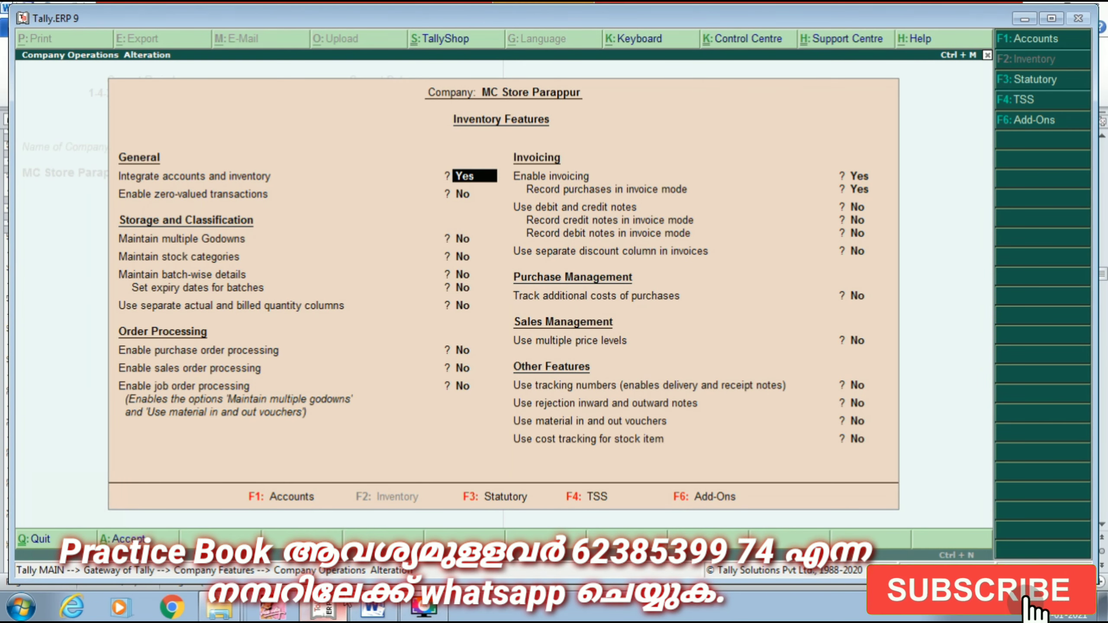
key(Return)
key(Return)
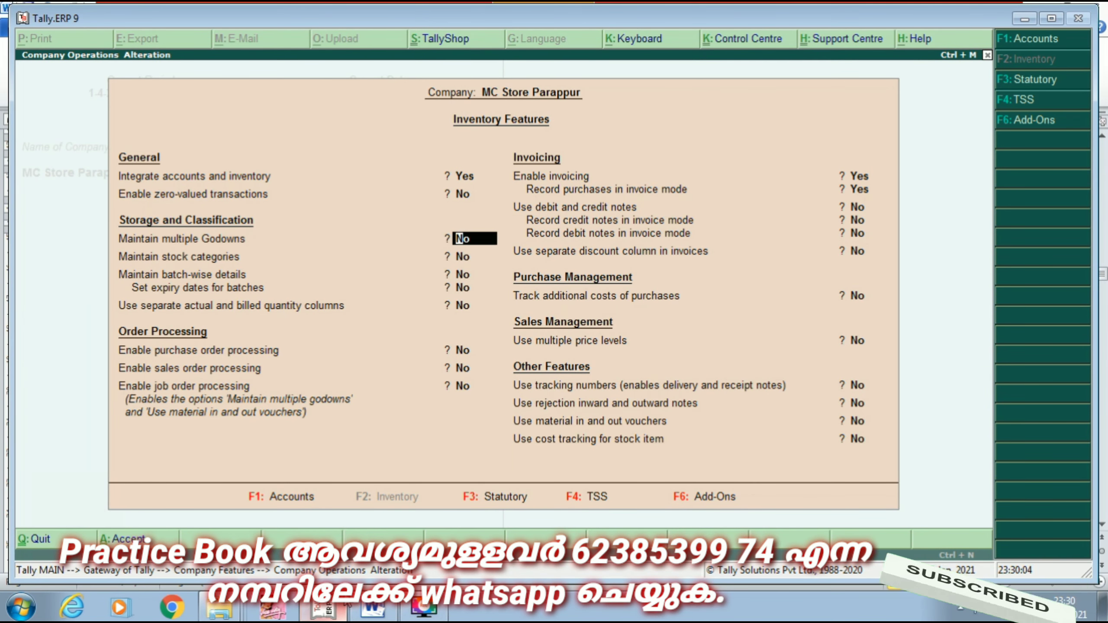
key(y)
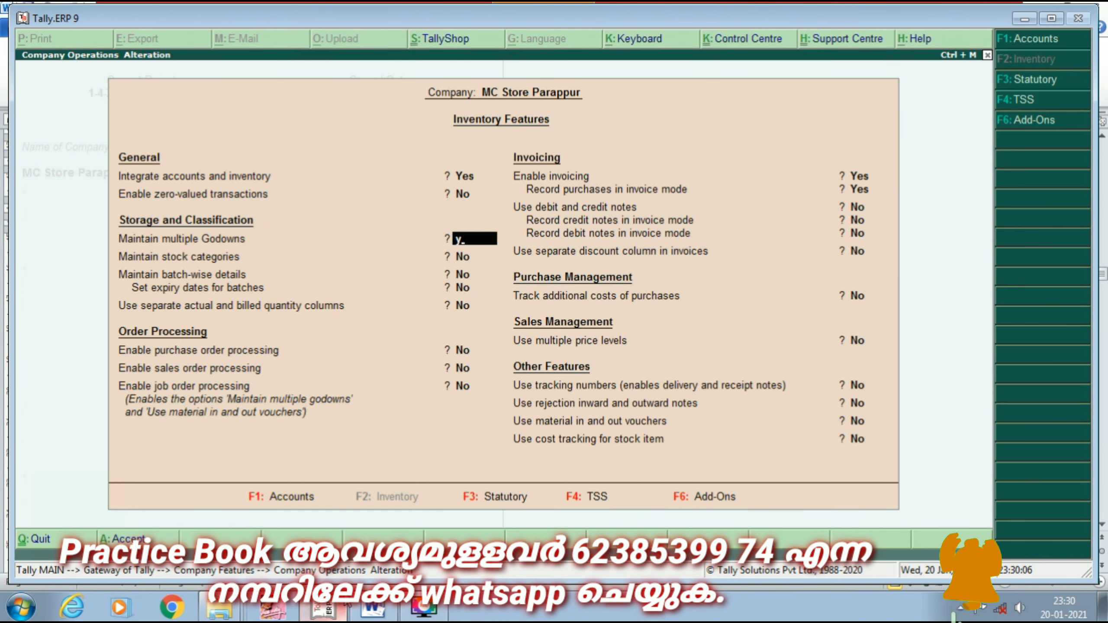
key(Return)
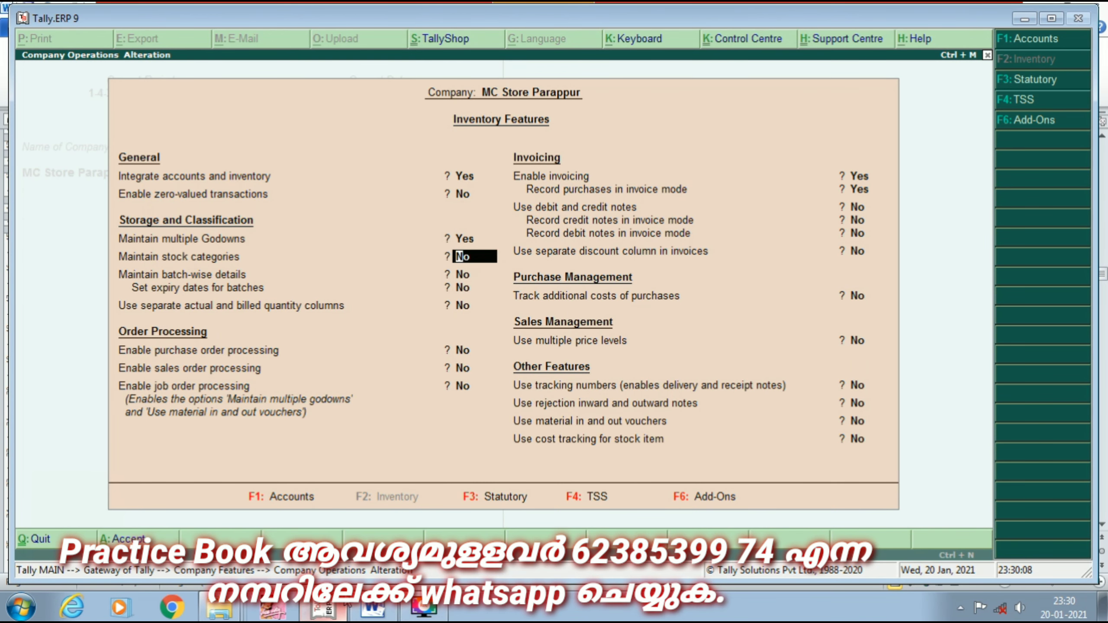
key(ctrl+a)
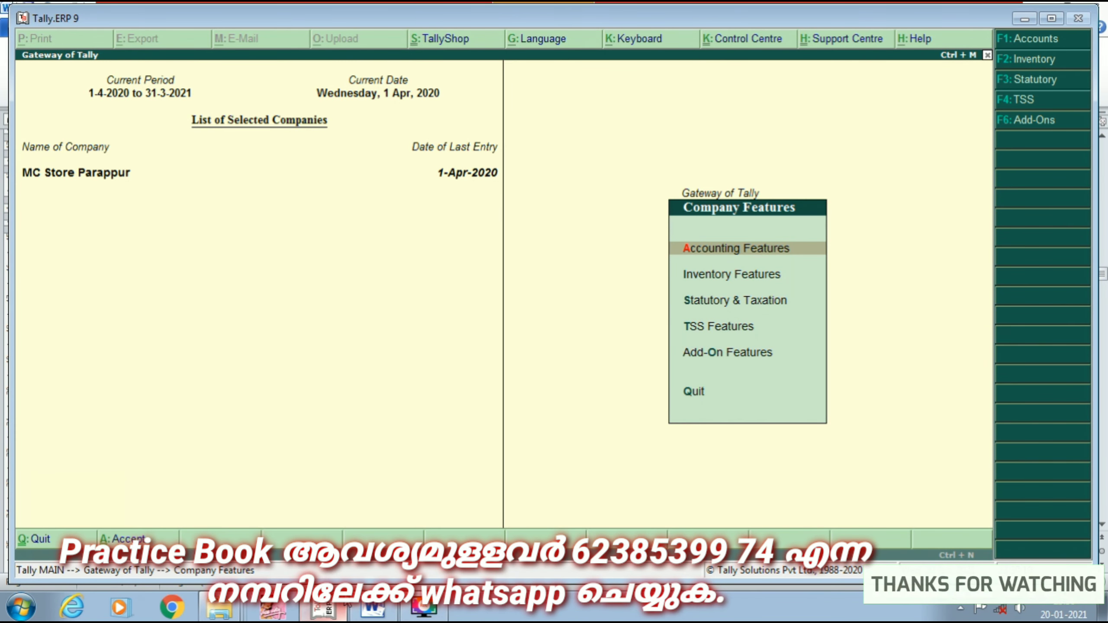
key(Escape)
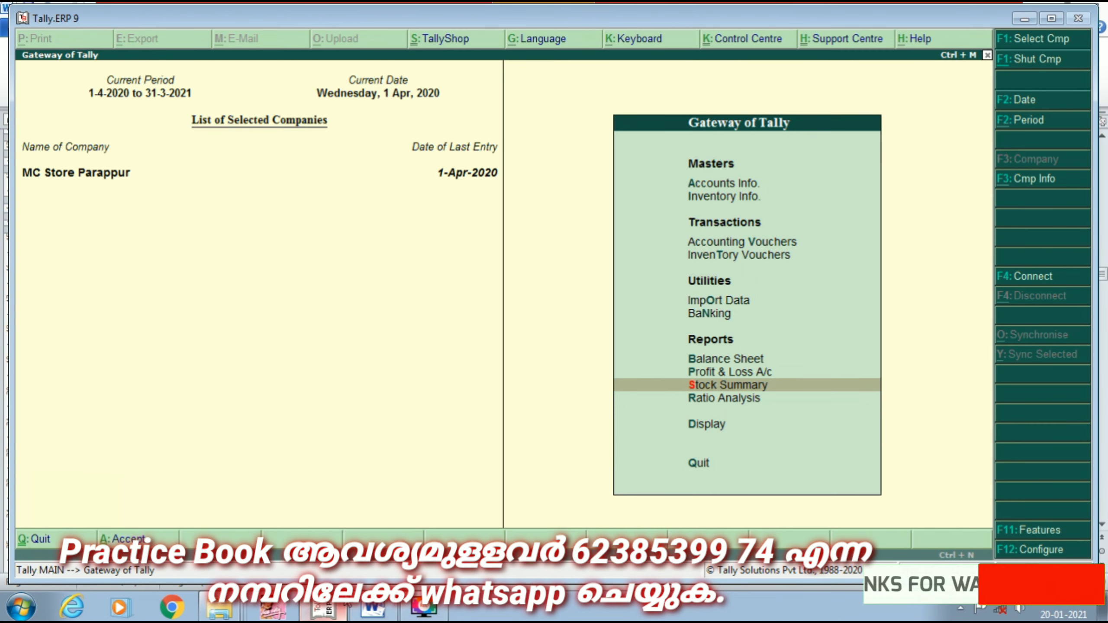
- Open the creation form for a single godown in the inventory masters
key(Up)
key(Up)
key(Up)
key(Up)
key(Up)
key(Up)
key(Up)
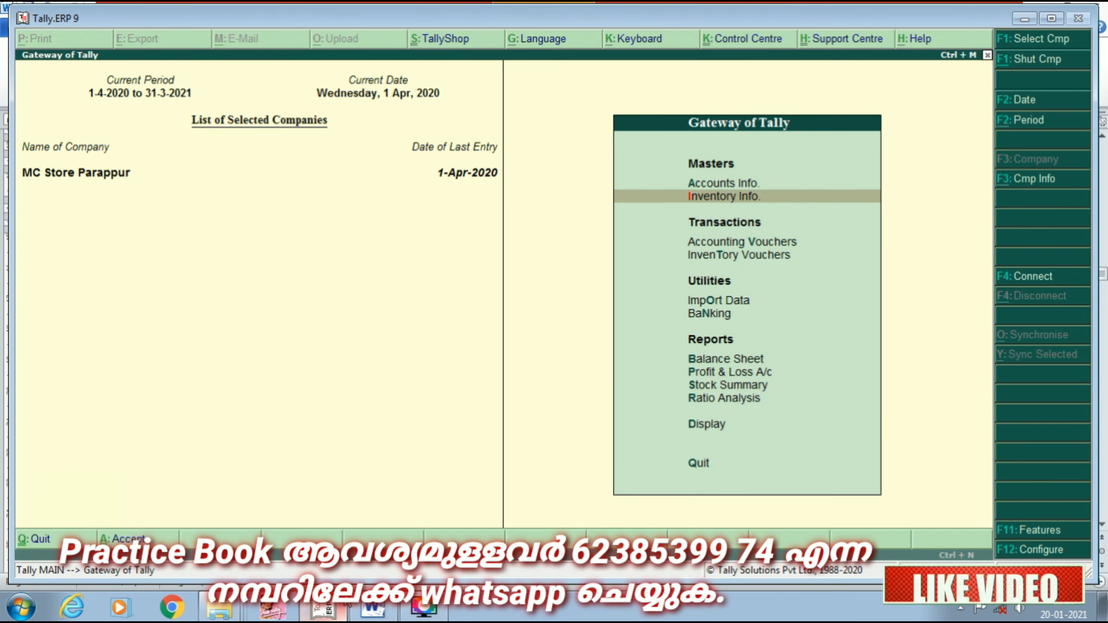
key(Return)
key(Down)
key(Down)
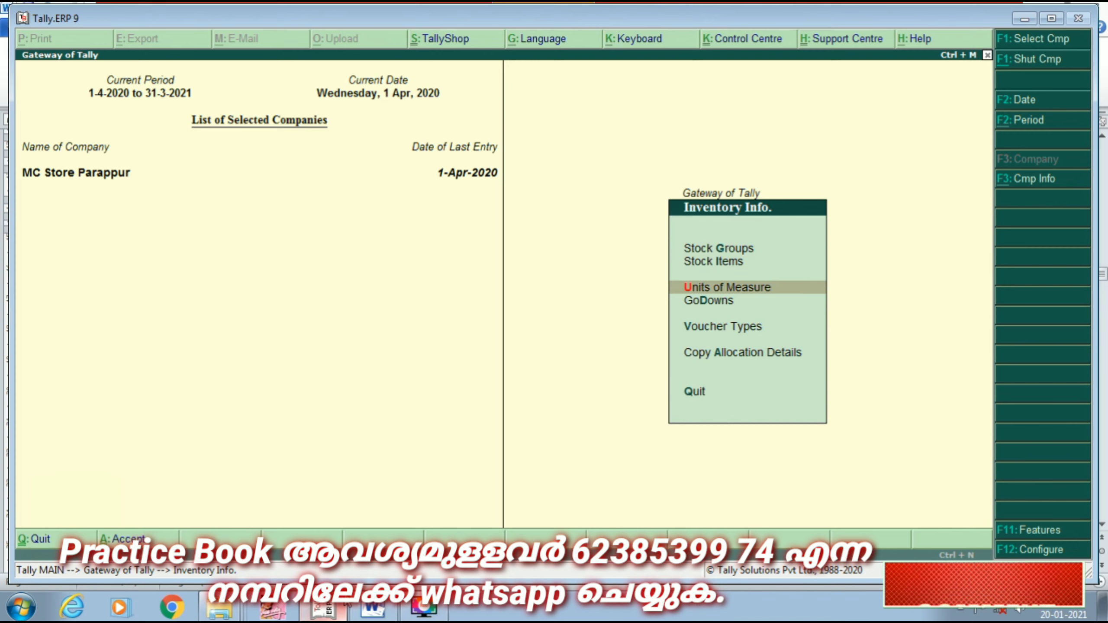
key(Down)
key(Return)
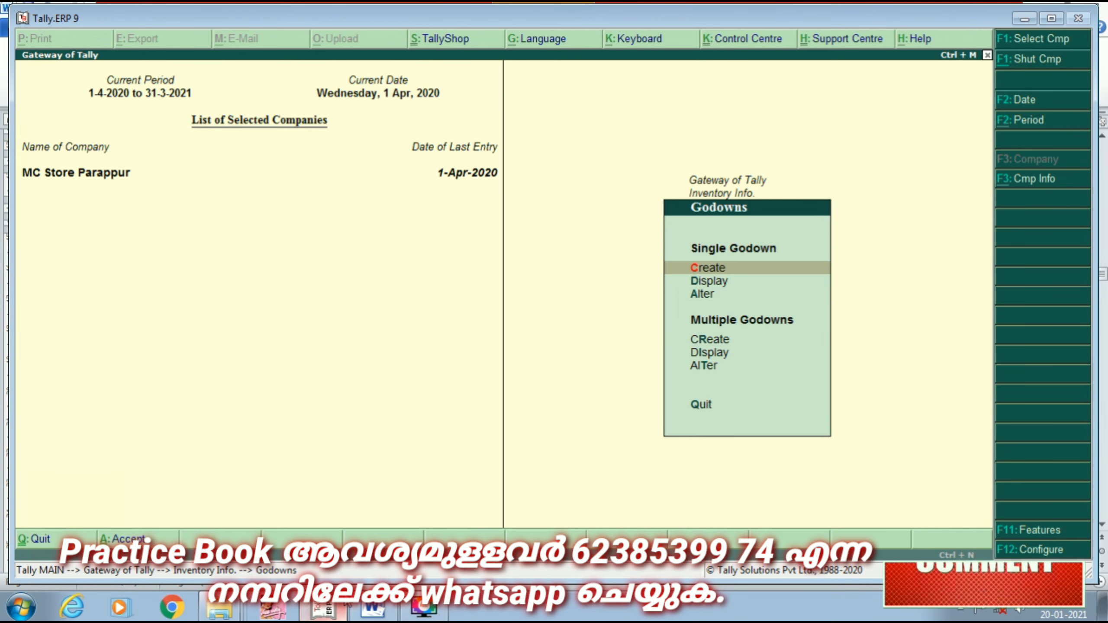
key(Return)
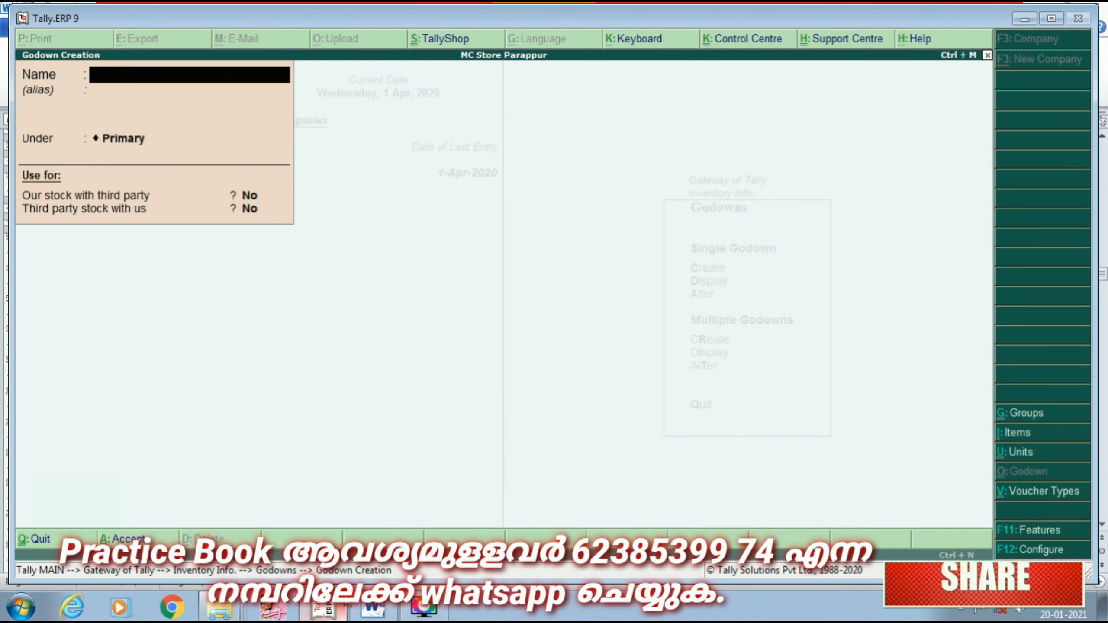
- Create a godown named Malappuram Godown under Primary, without third-party stock use
text(Ma)
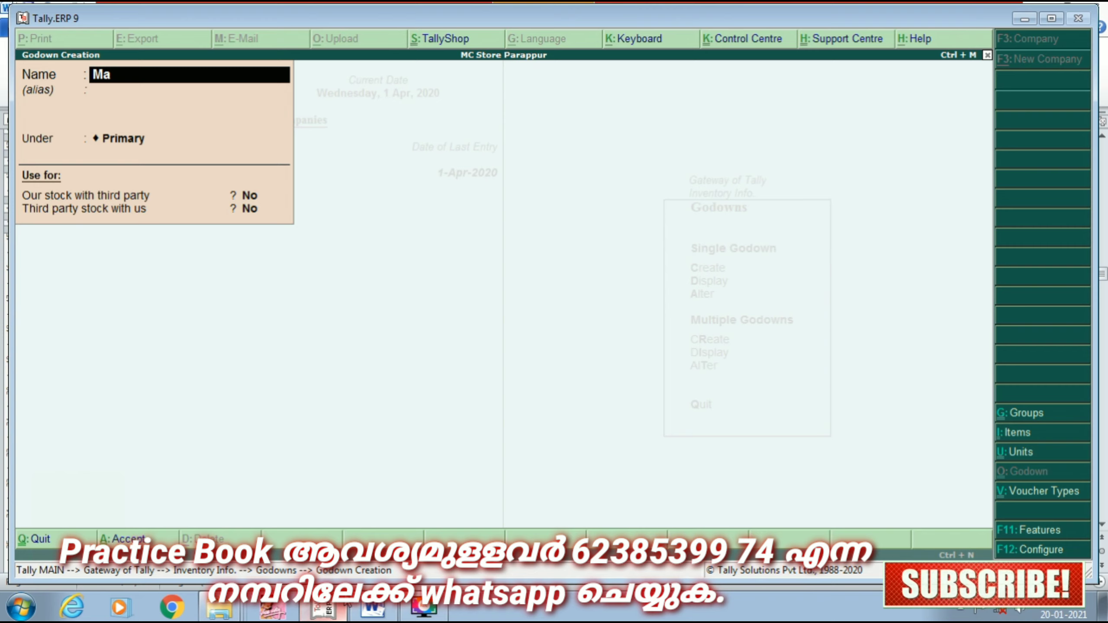
text(lappuram Godw)
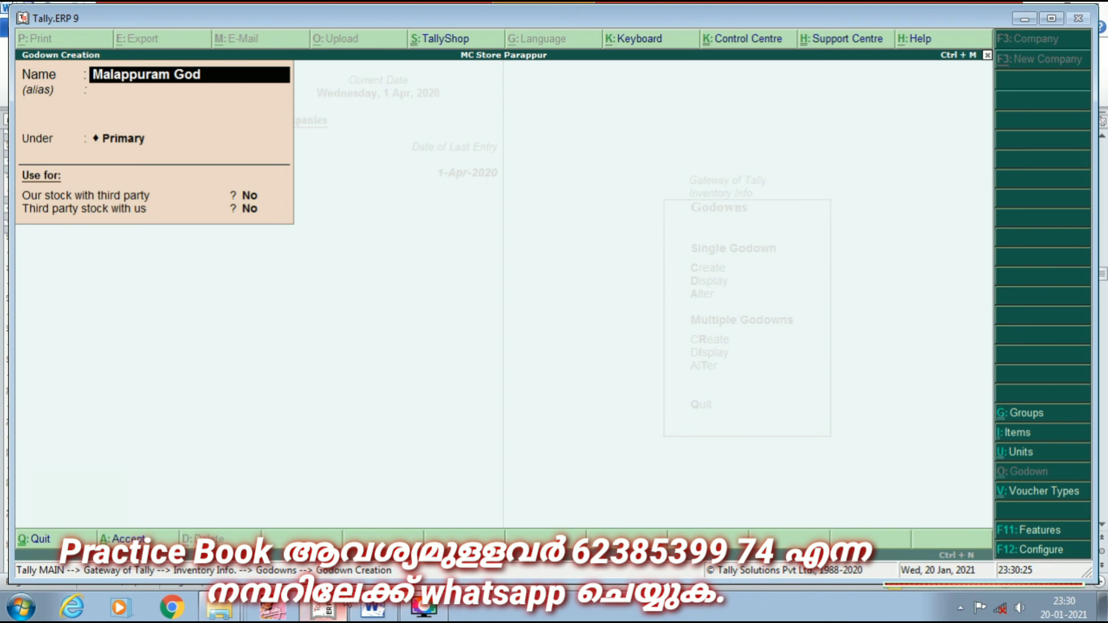
key(BackSpace)
key(BackSpace)
text(dow)
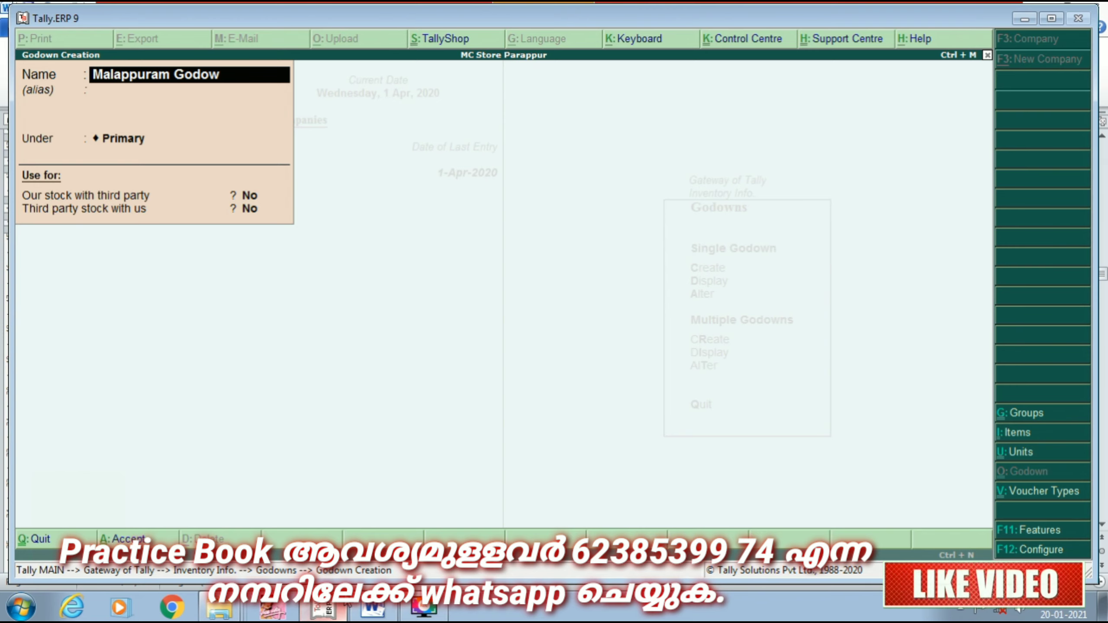
text(un)
key(BackSpace)
key(BackSpace)
text(n)
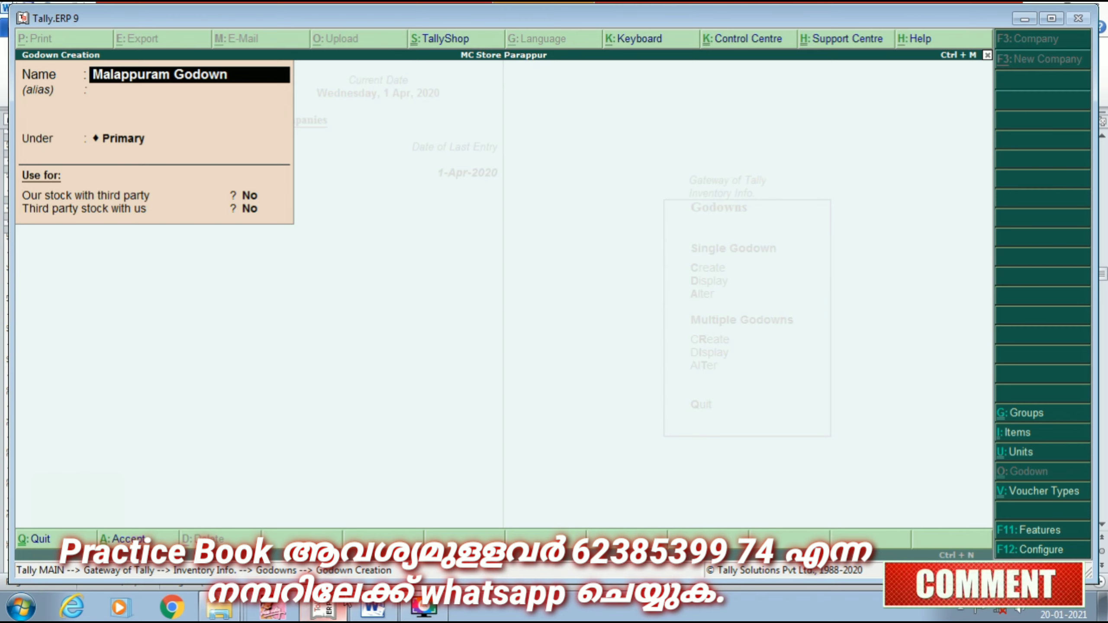
key(Return)
key(Return)
key(Return)
key(Return)
key(Return)
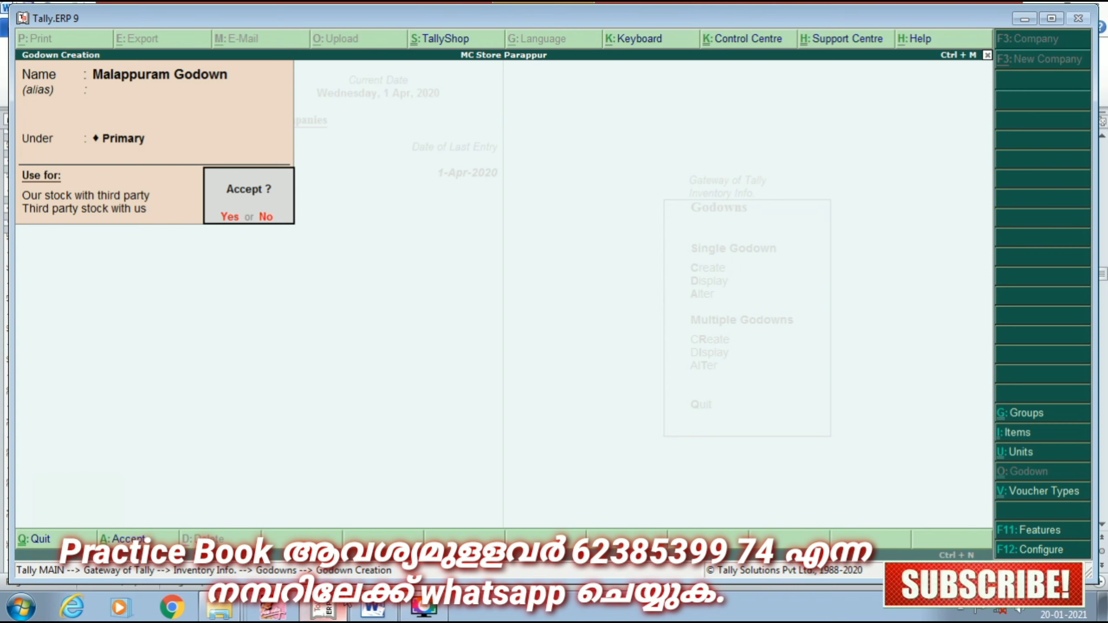
key(Return)
- Create a second godown named Gh Godown under Primary
text(G)
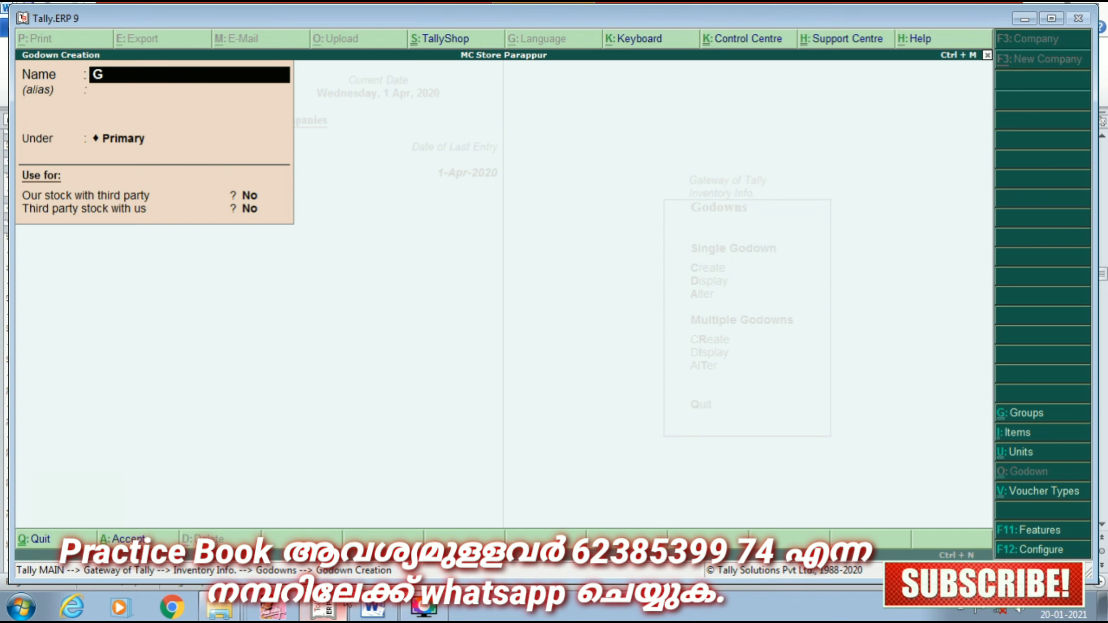
text(h Godown)
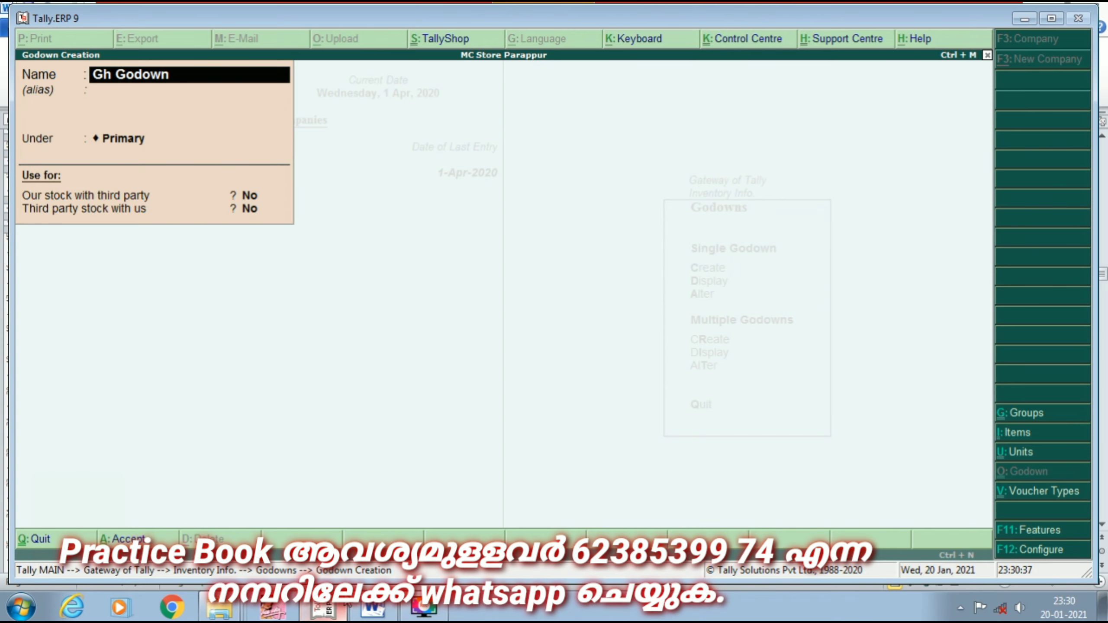
key(Return)
key(Return)
key(Return)
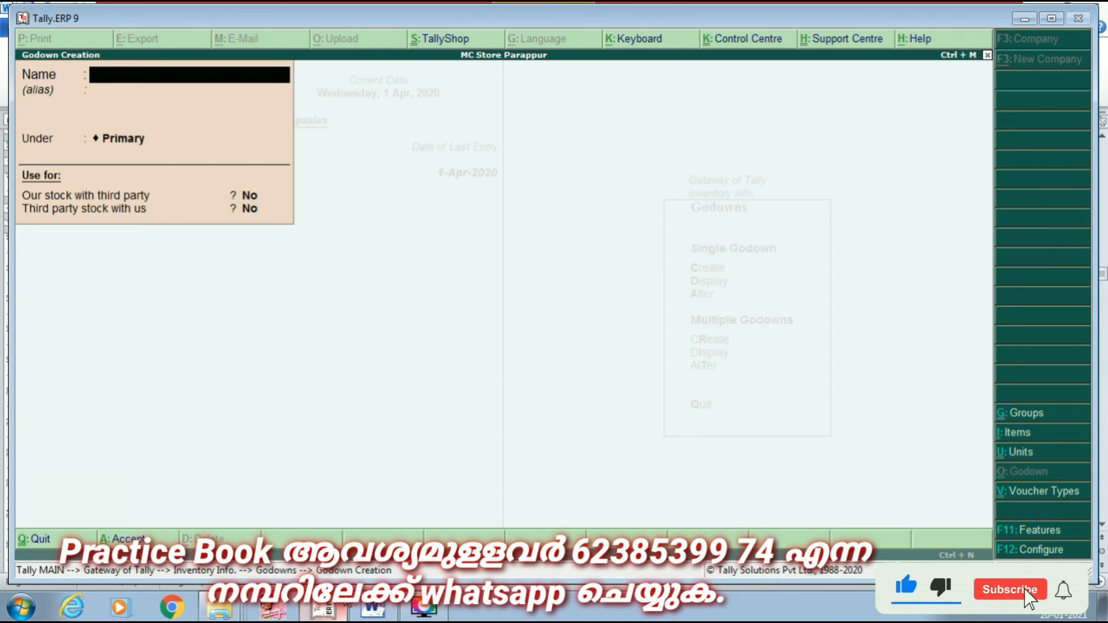
- Create a third godown named Mx Godown under Primary
text(M)
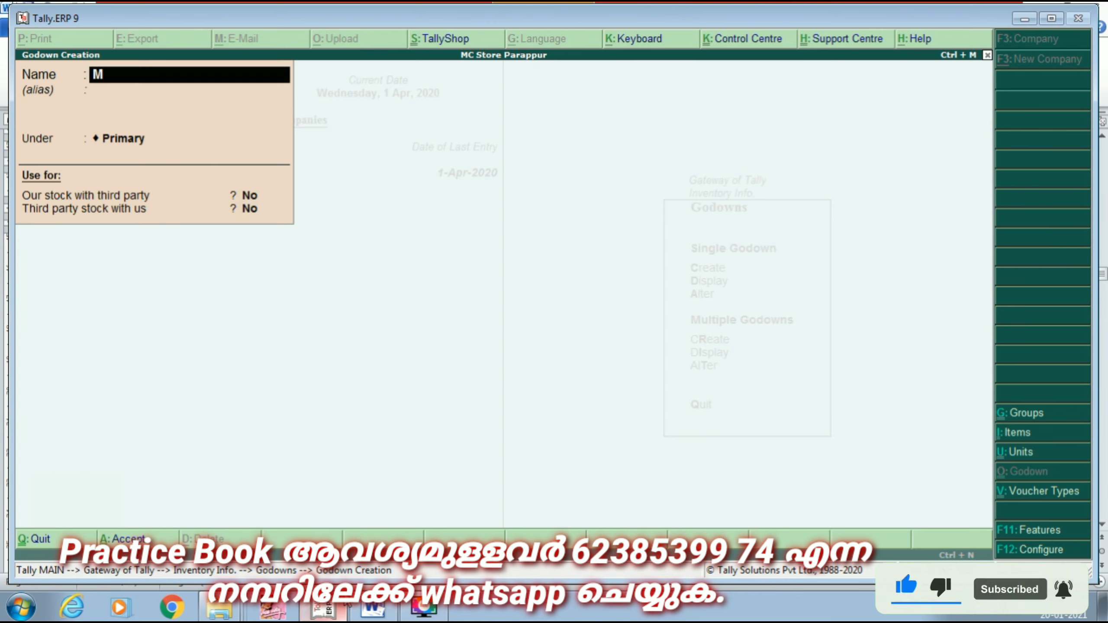
text(x God)
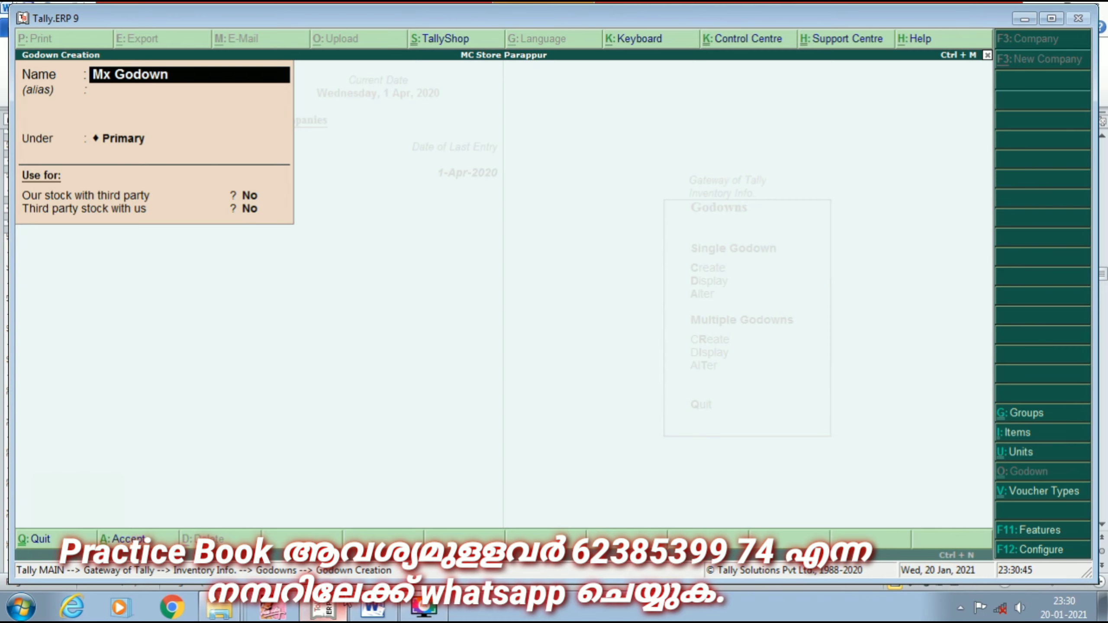
text(own)
key(Return)
key(Return)
key(Return)
key(Return)
key(Return)
key(Return)
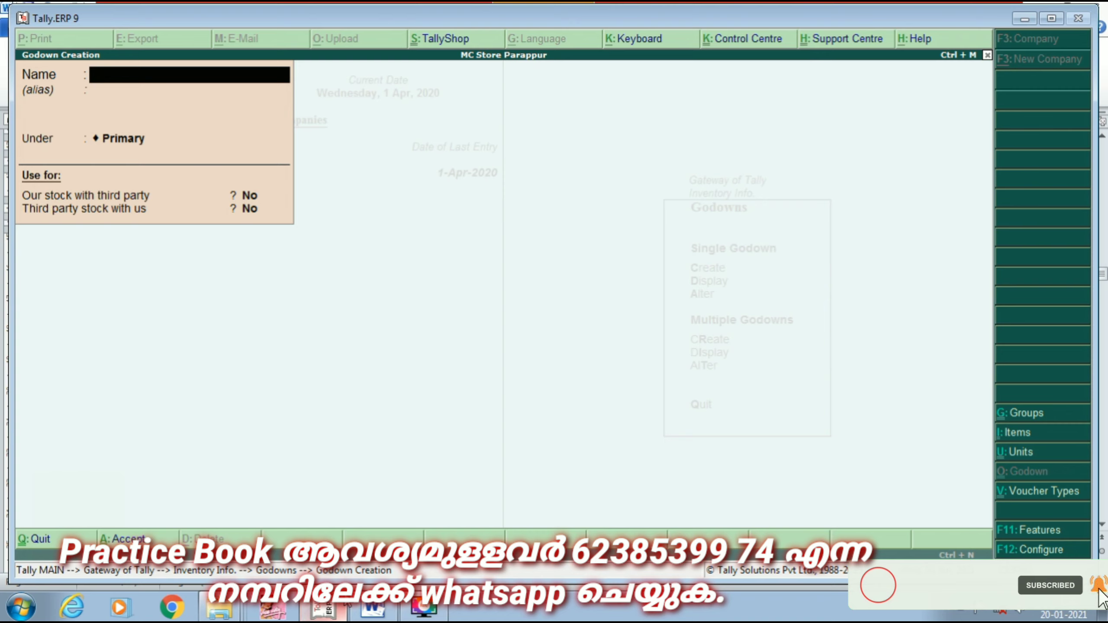
- Create a fourth godown named Malayil Godown under Primary and return to the Gateway of Tally
text(Malap)
key(BackSpace)
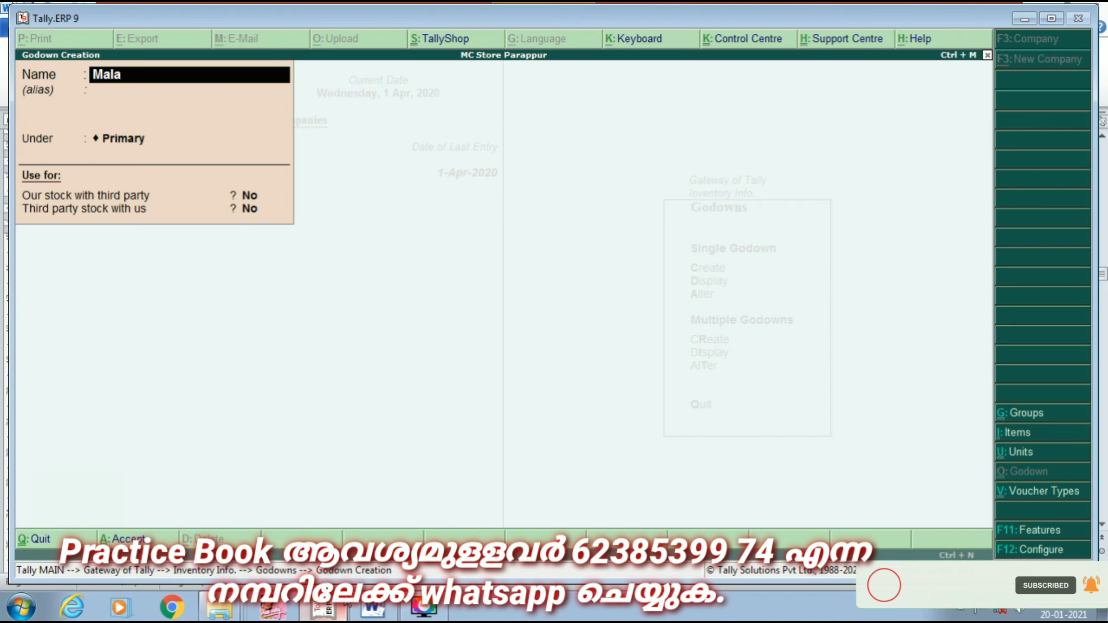
text(yil G)
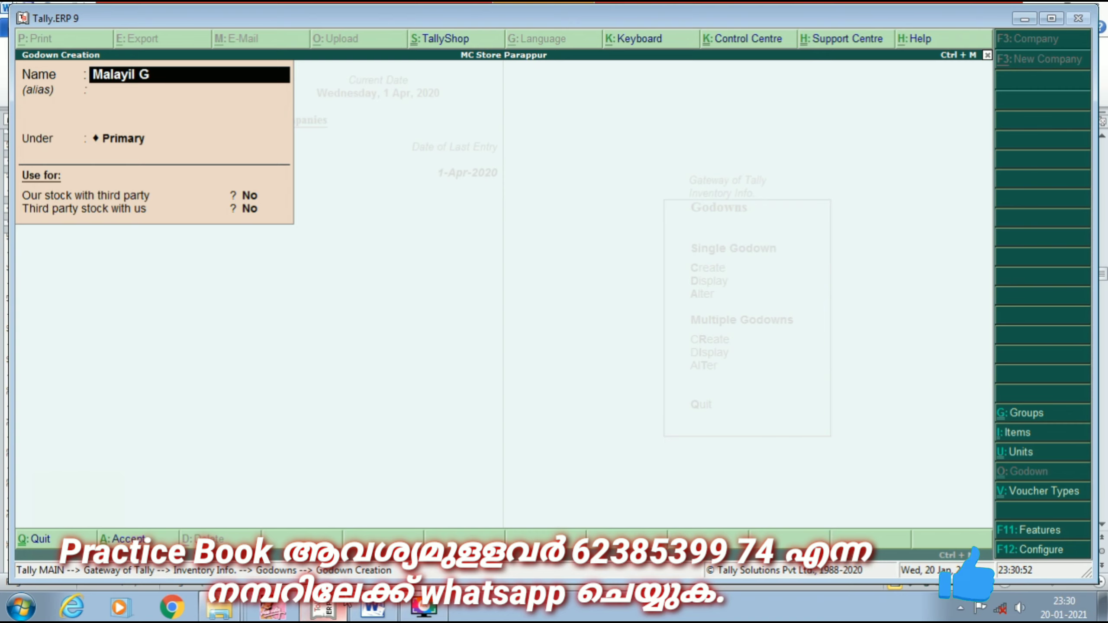
text(odown)
key(Return)
key(Return)
key(Return)
key(Return)
key(Return)
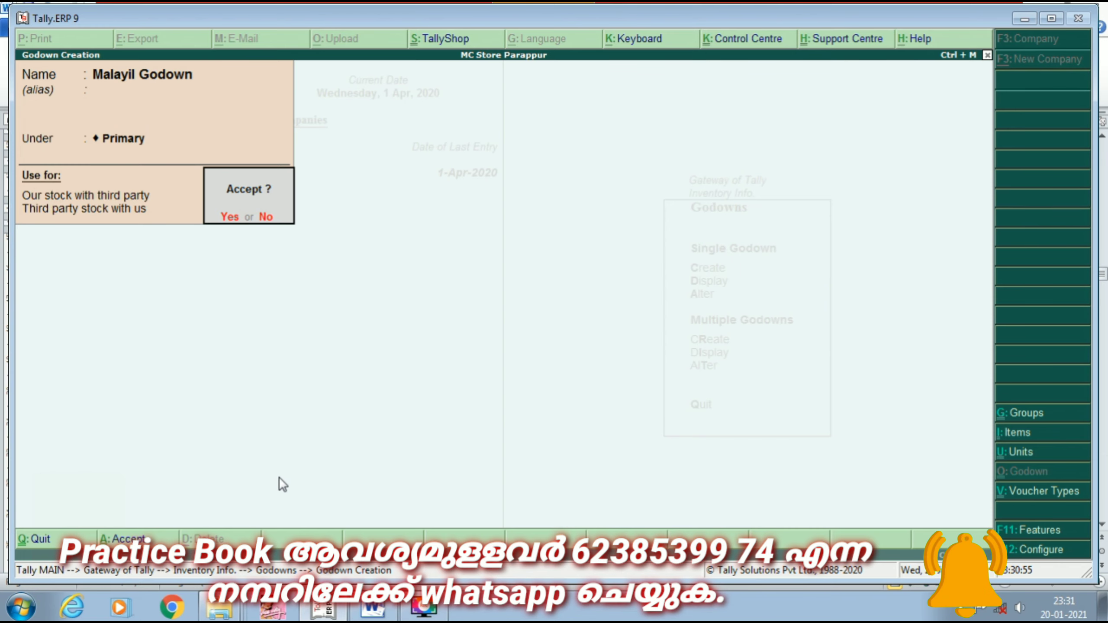
key(Return)
key(Escape)
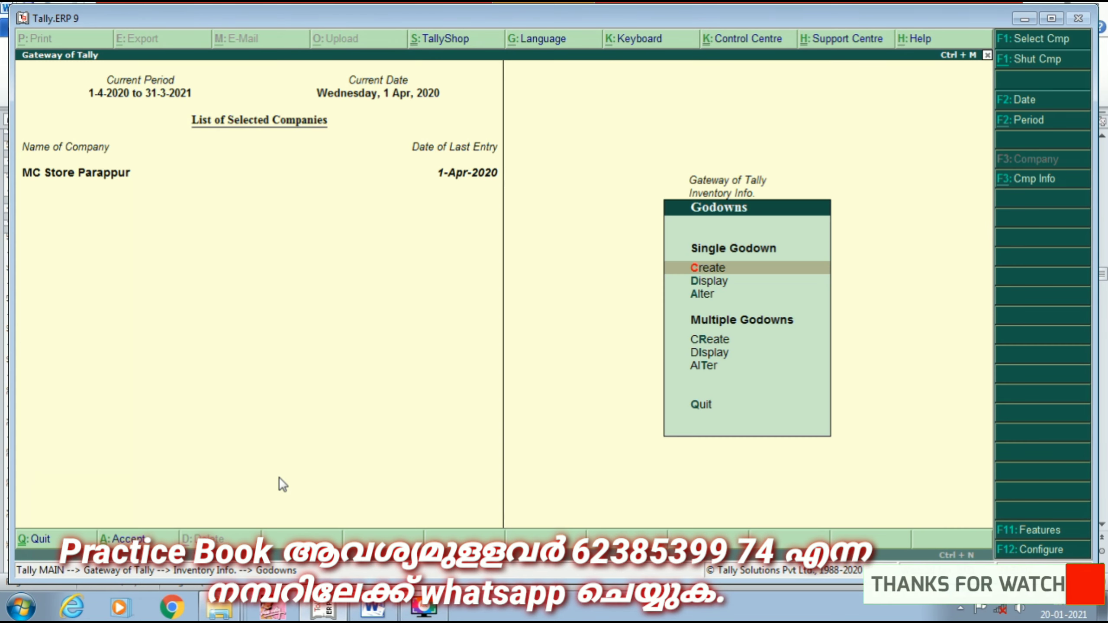
key(Escape)
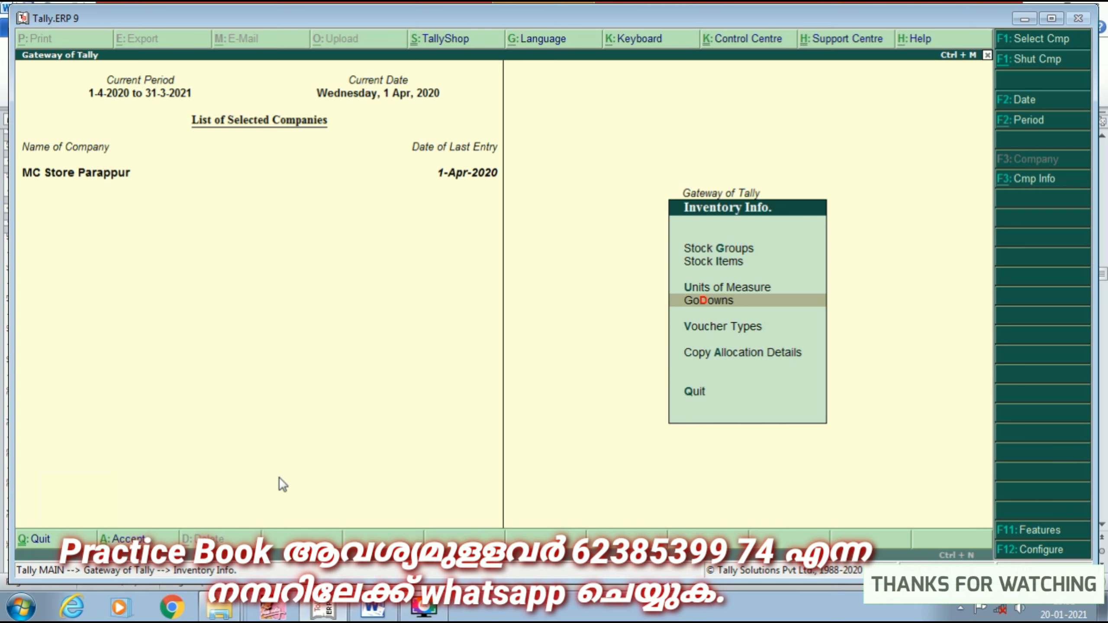
key(Escape)
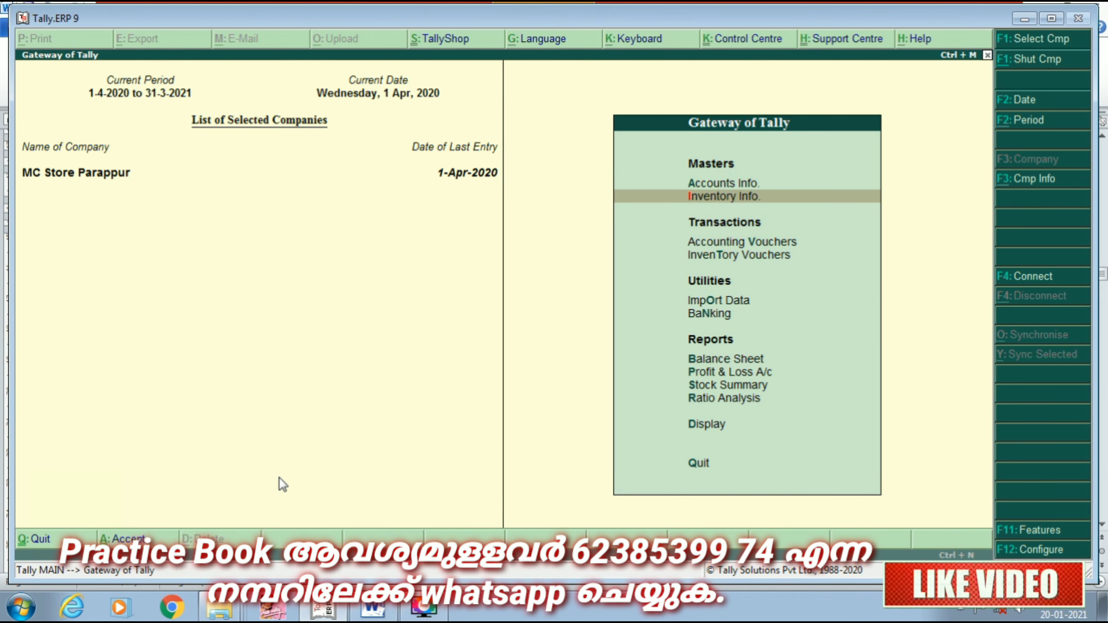
key(Down)
key(Return)
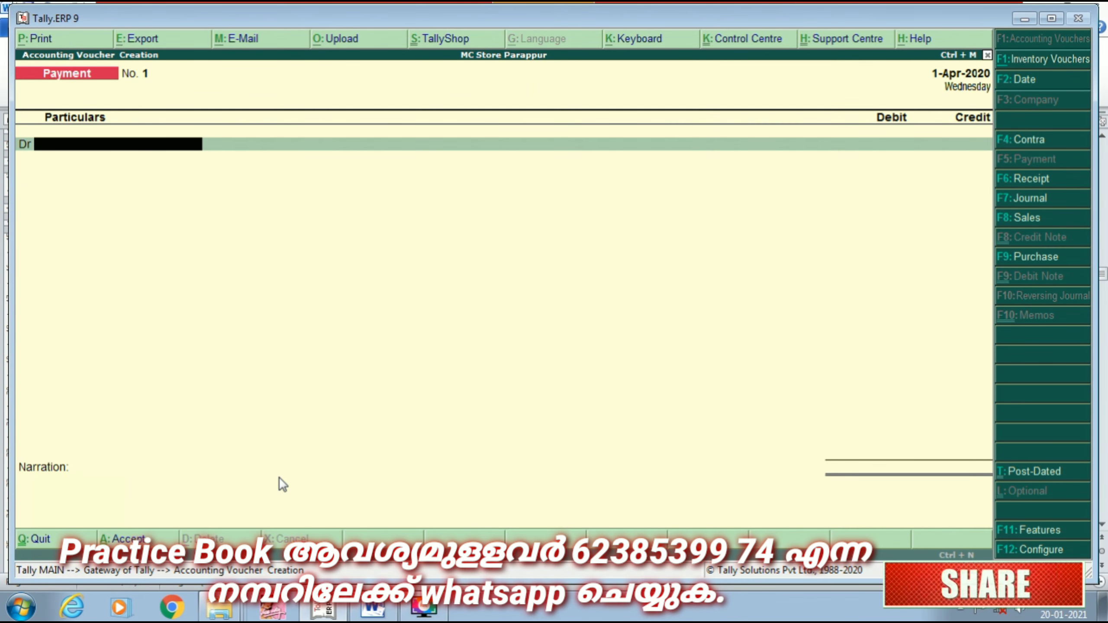
key(alt+F7)
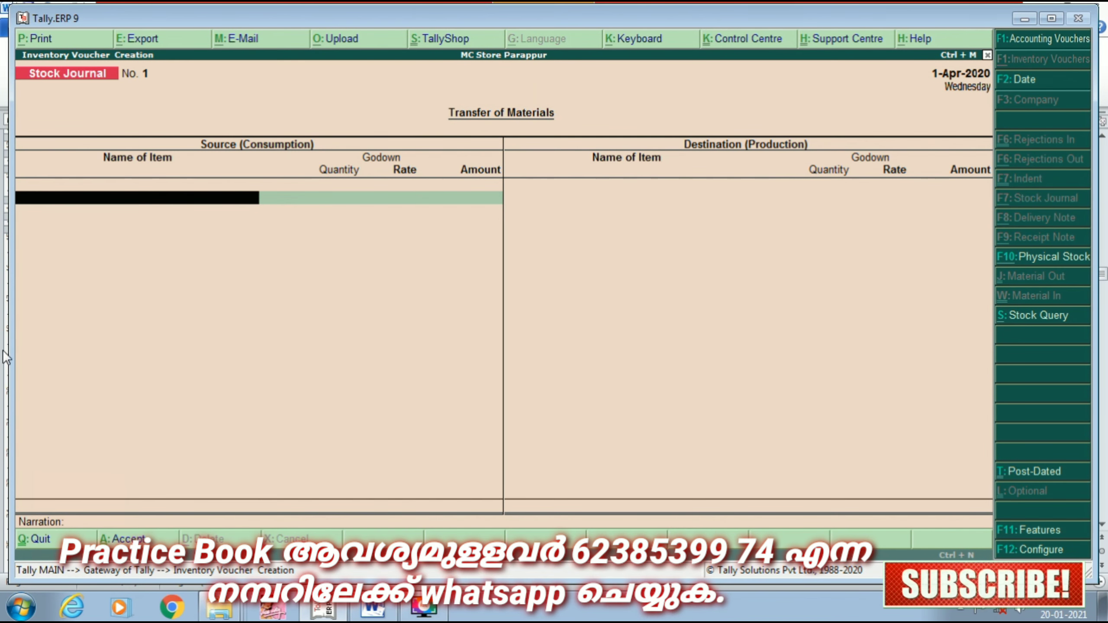
key(Escape)
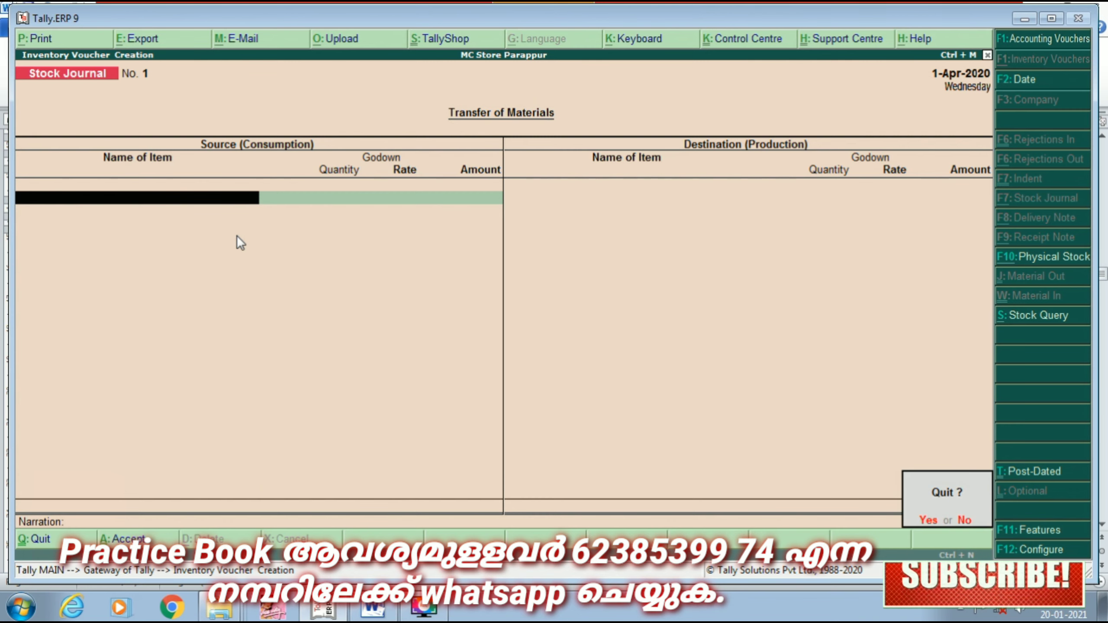
key(Return)
- Open a Stock Journal inventory voucher and consult the Godown transfer instructions and item table in the Word document
key(Down)
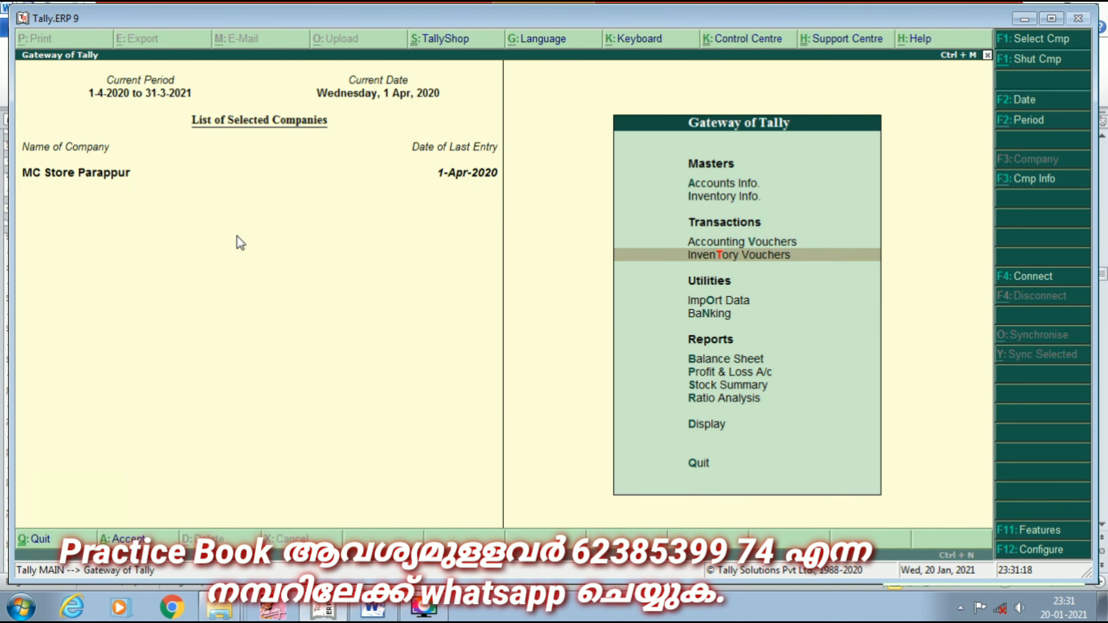
key(Return)
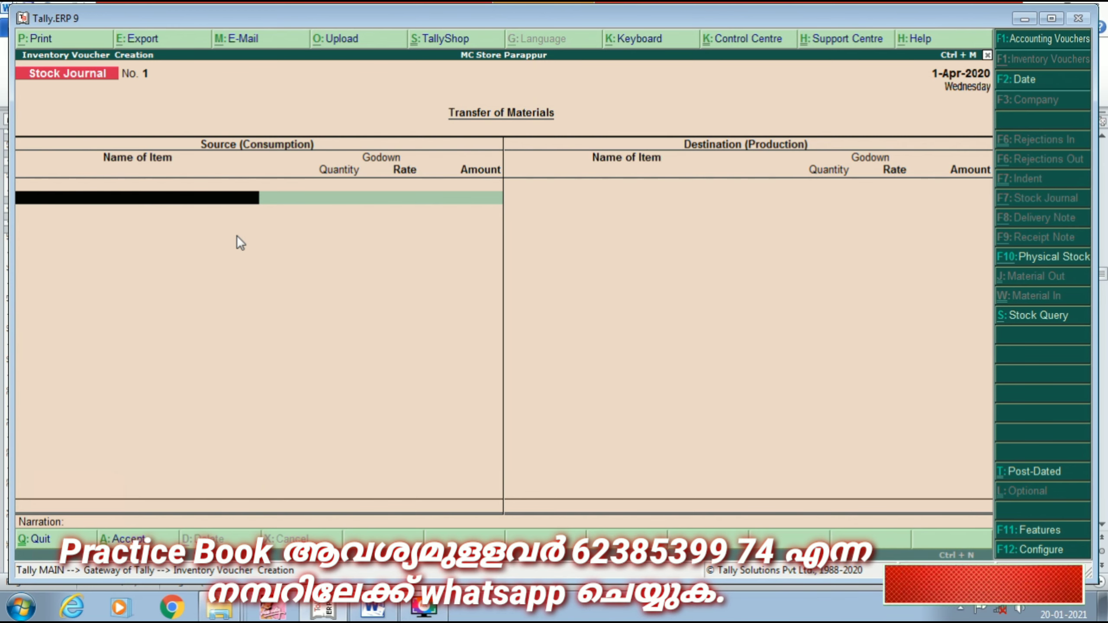
click(369, 611)
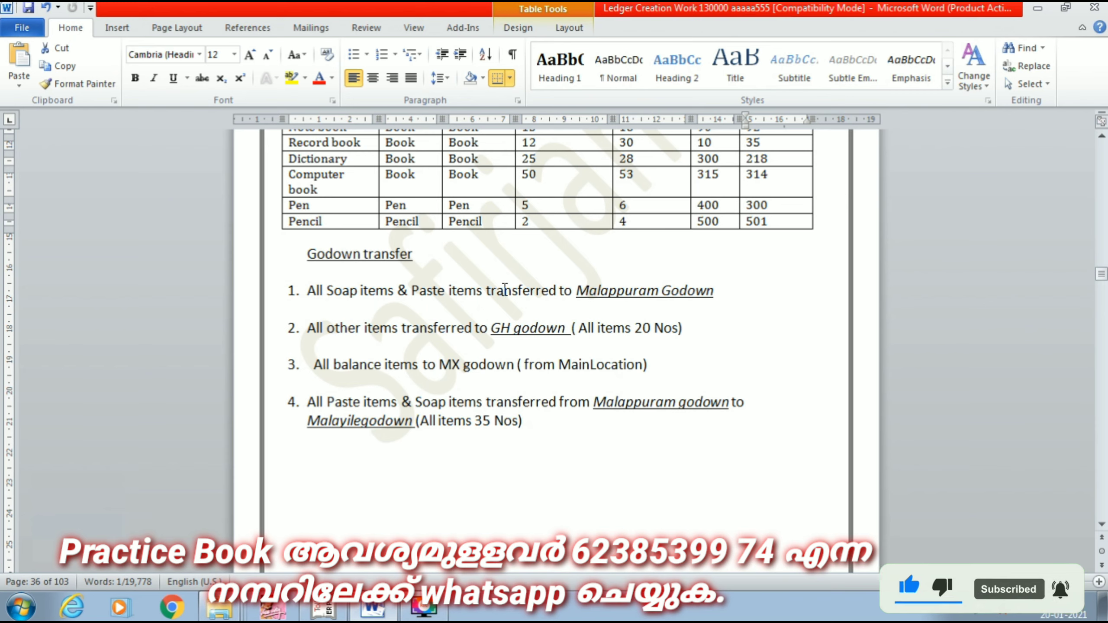
scroll(474, 312, up, 5)
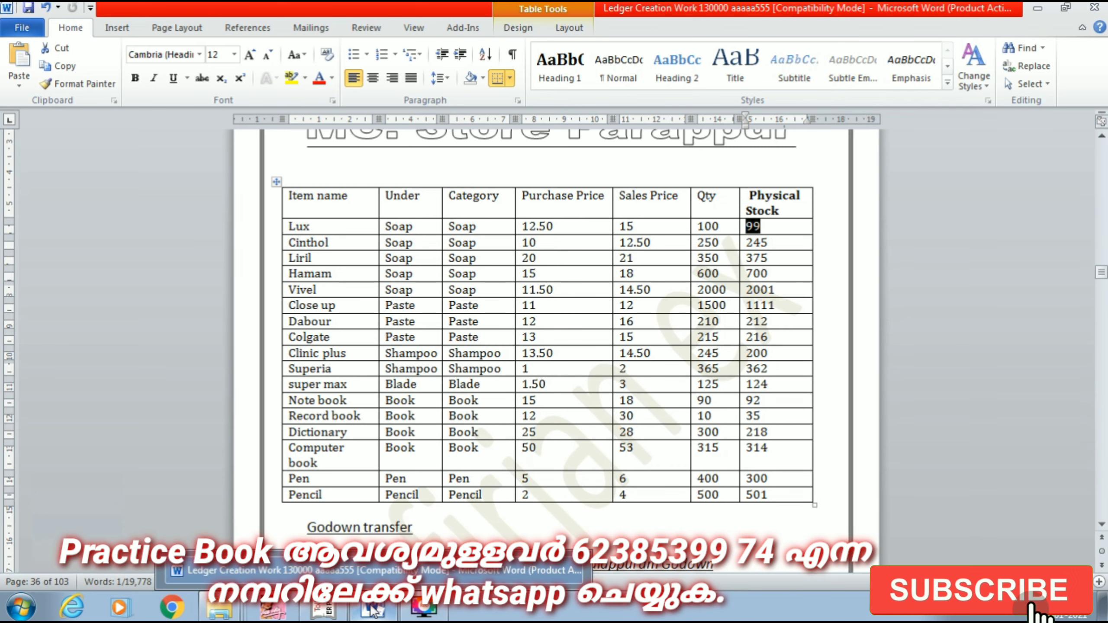
- Back in Tally, enter Lux as a source item from Main Location with 99 Nos at a rate of 12.50
click(323, 608)
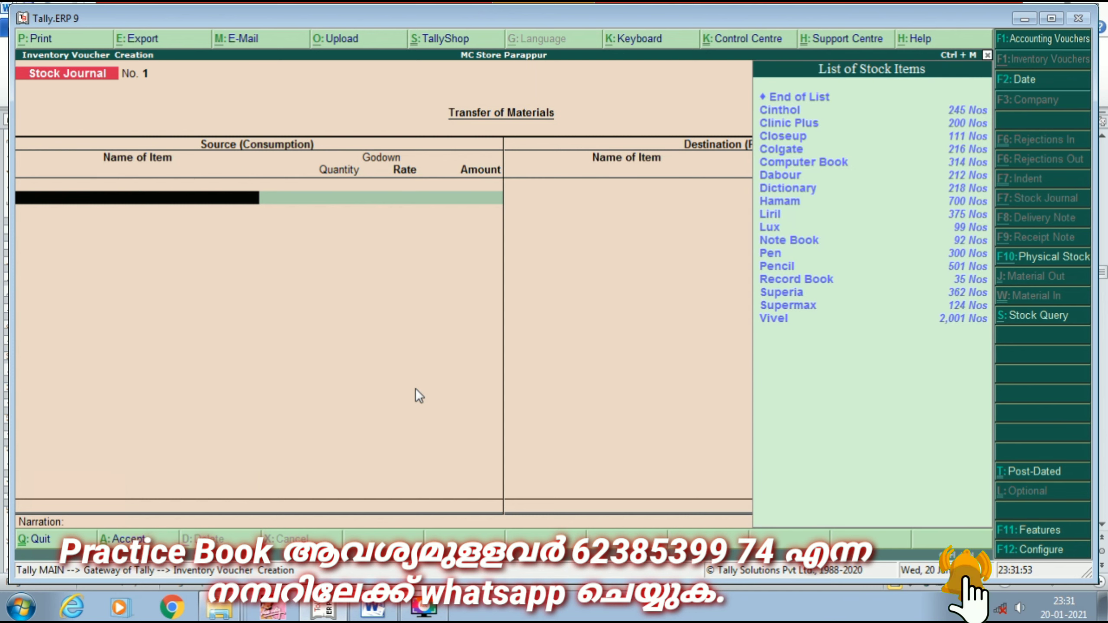
text(L)
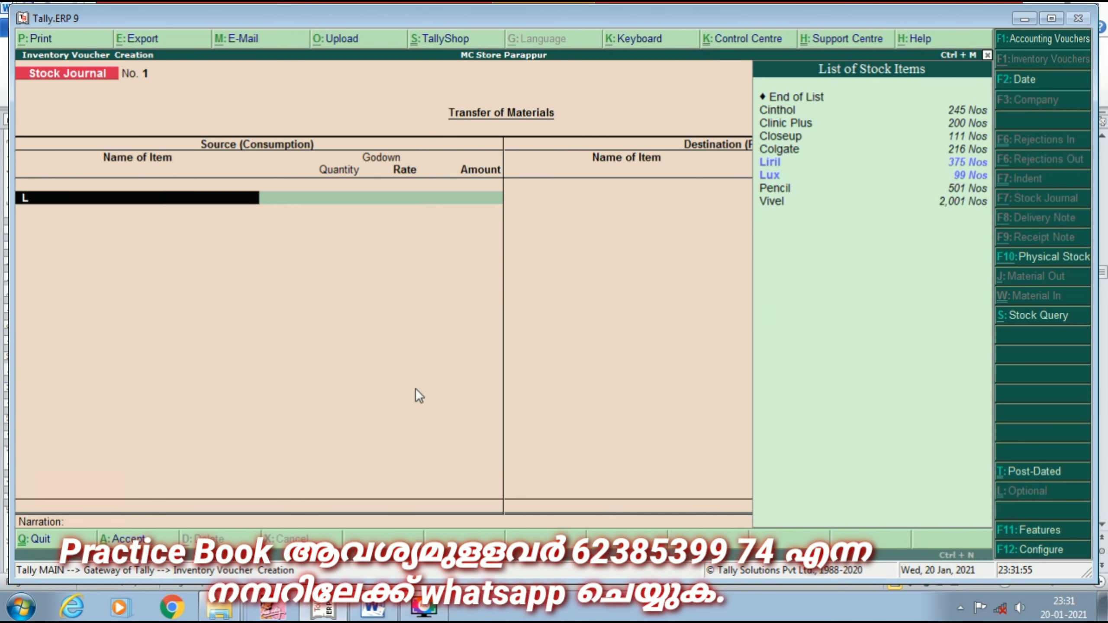
key(Down)
key(Down)
key(Return)
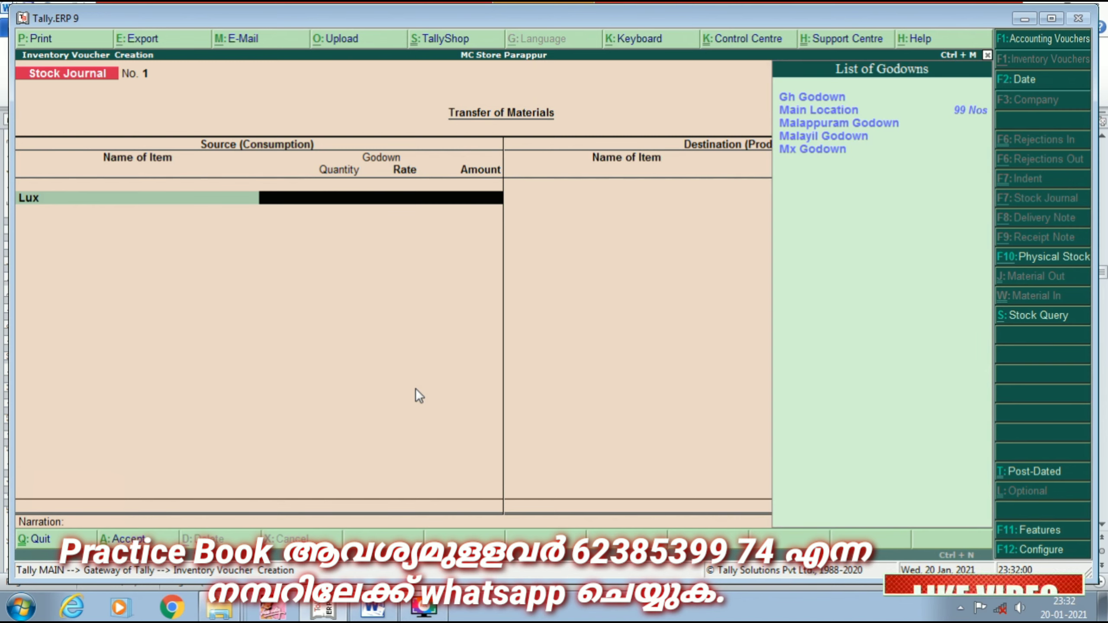
key(Down)
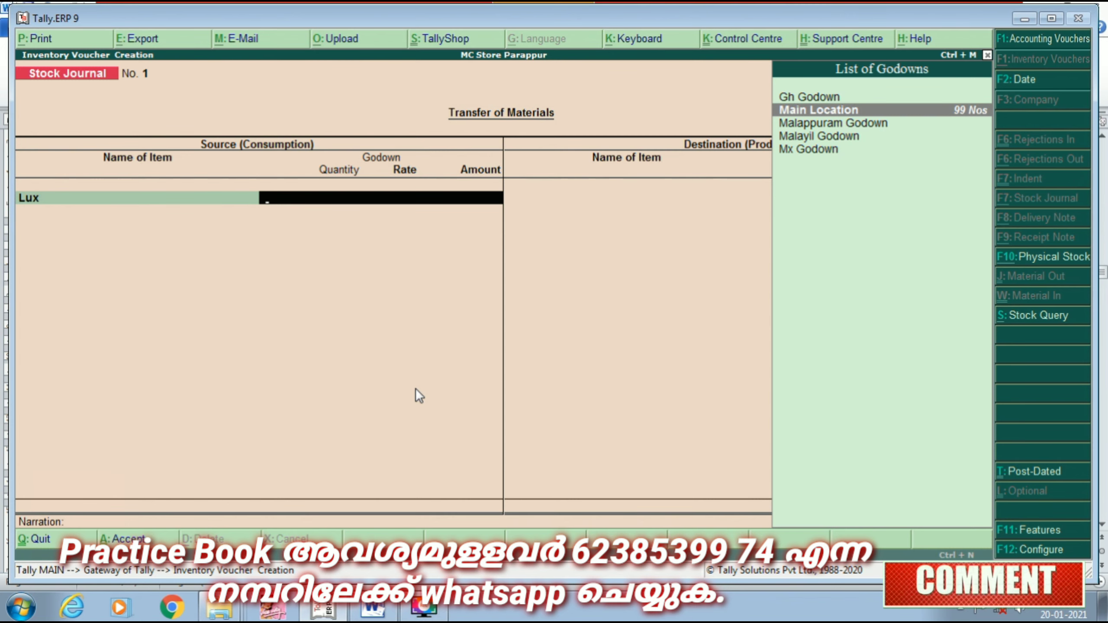
key(Return)
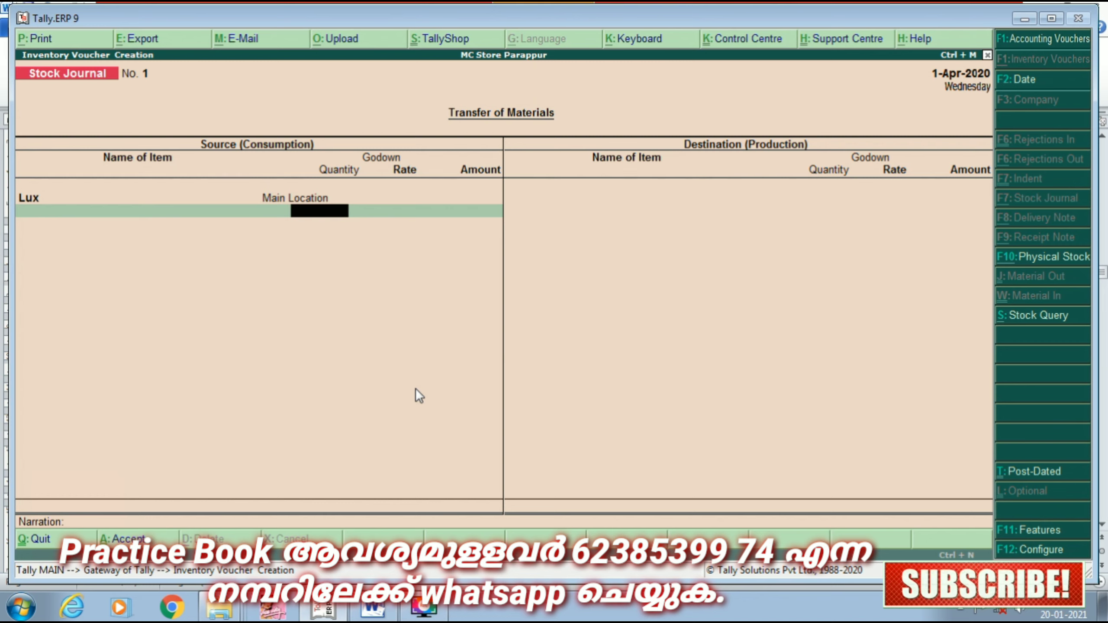
key(Return)
key(Return)
key(Return)
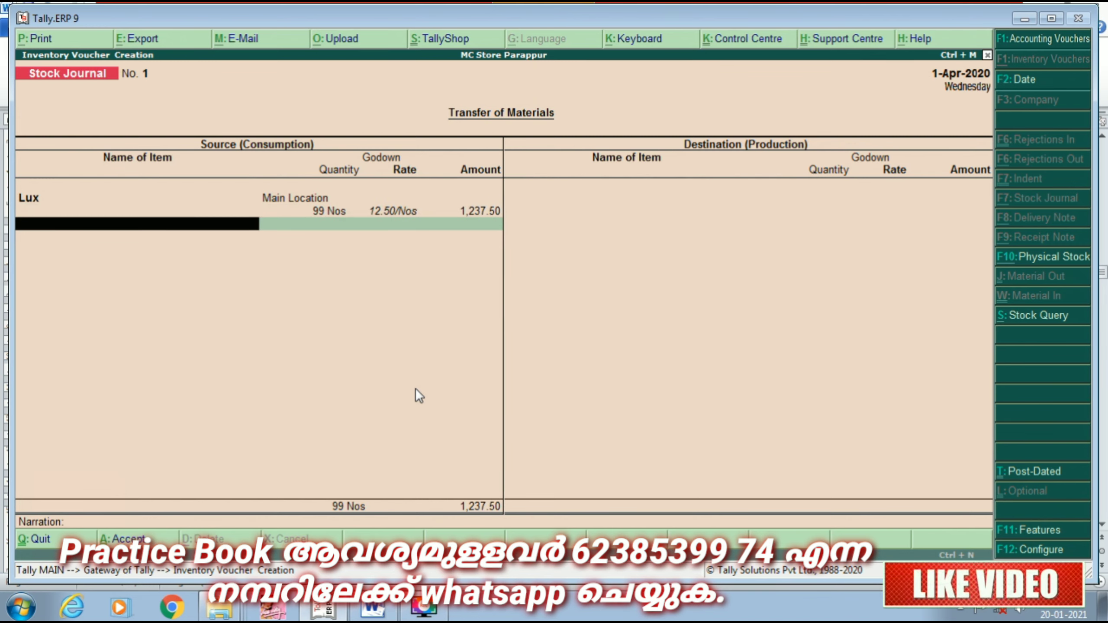
- Add Cinthol as a source item from Main Location with 245 Nos at a rate of 10.00
text(C)
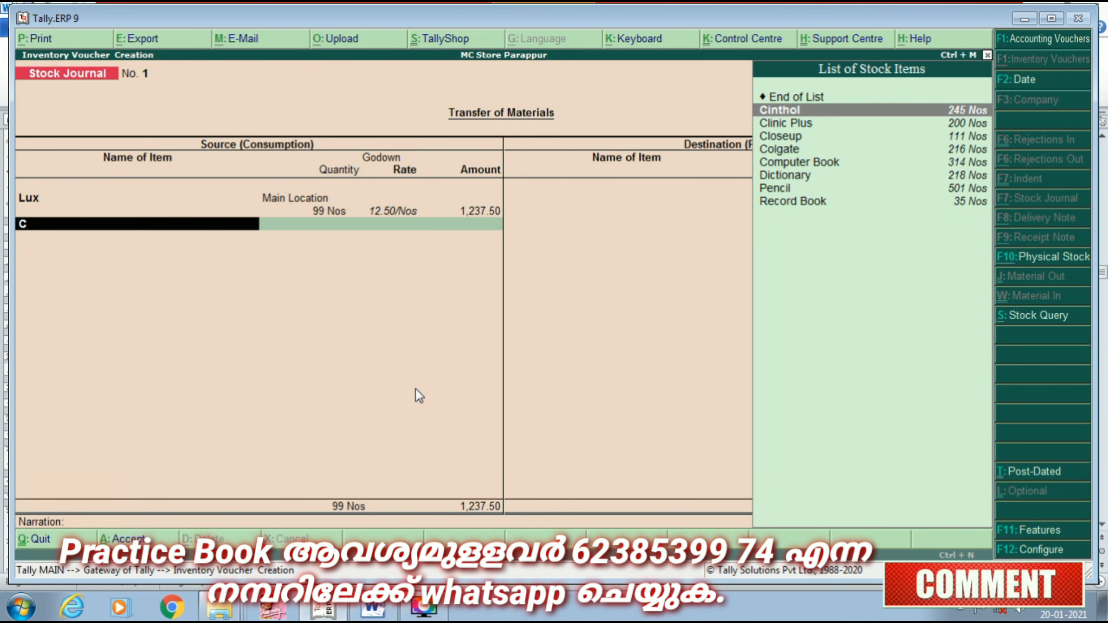
key(Return)
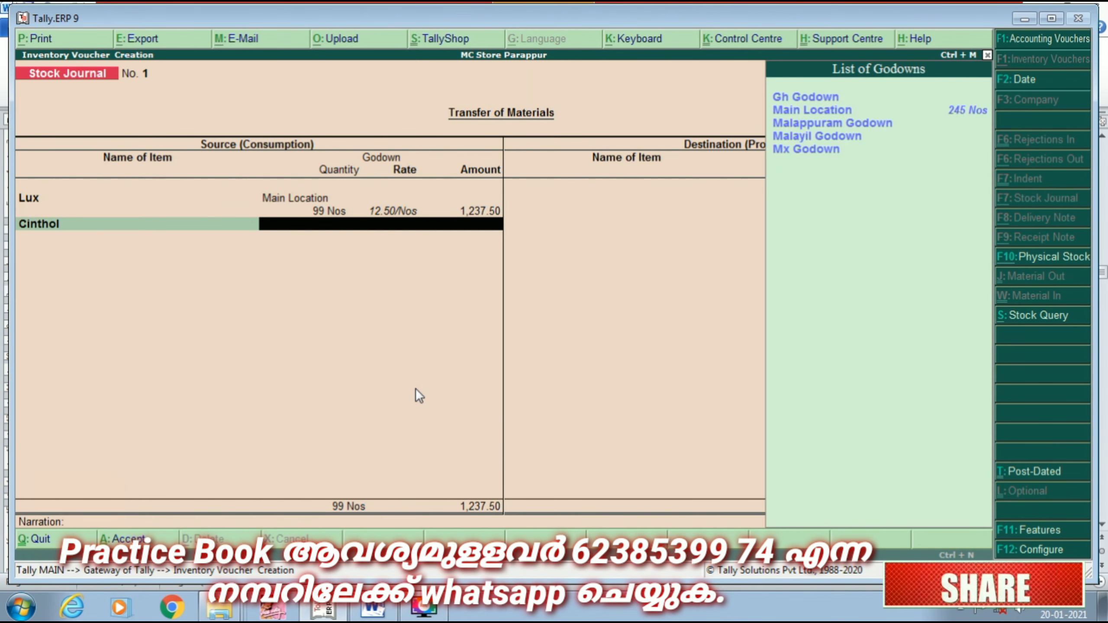
key(Return)
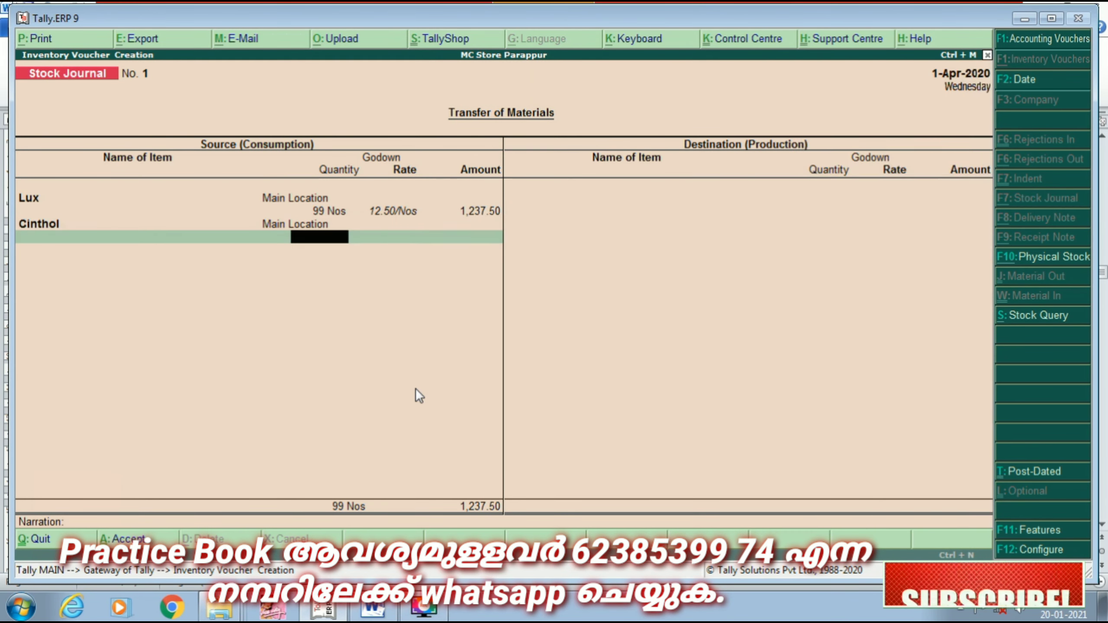
text(245)
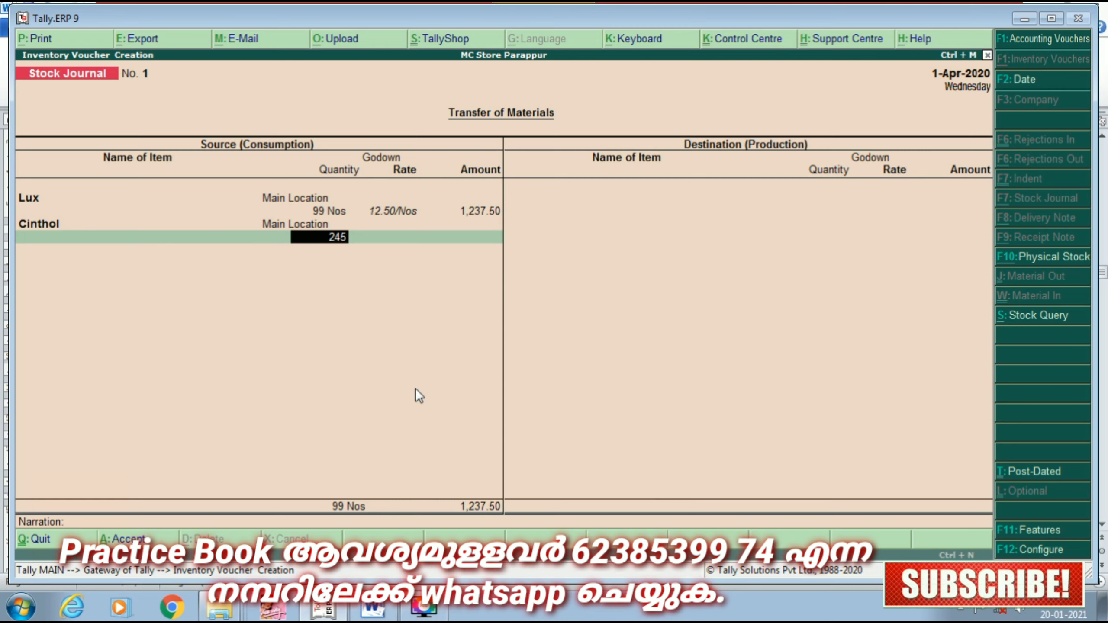
key(Return)
key(Return)
key(Return)
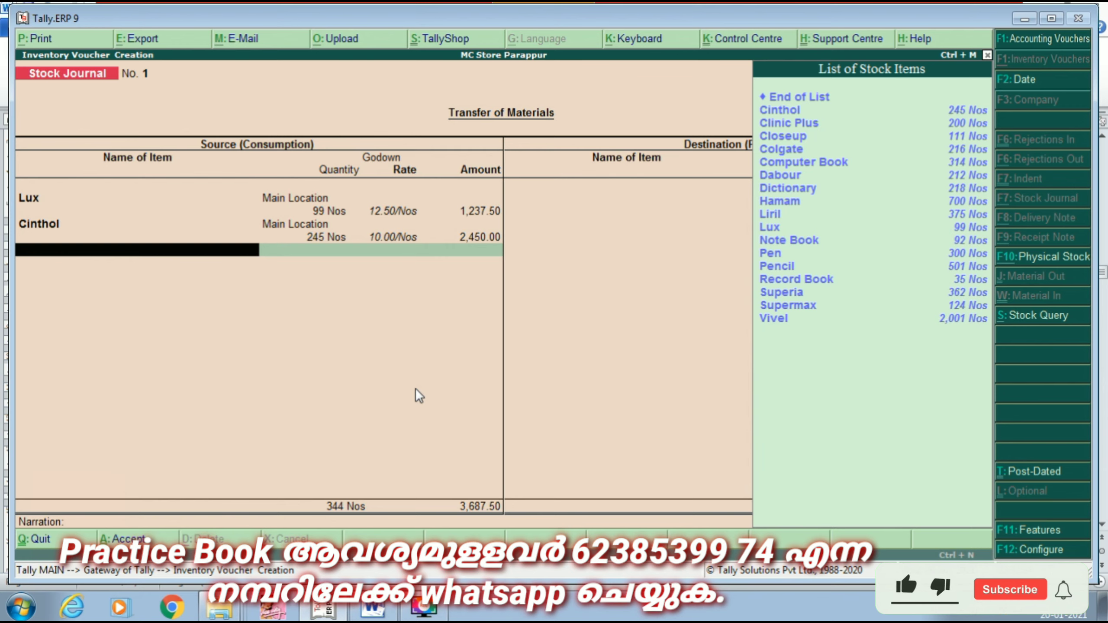
- Add Liril as a source item from Main Location with 375 Nos at a rate of 20.00
text(Li)
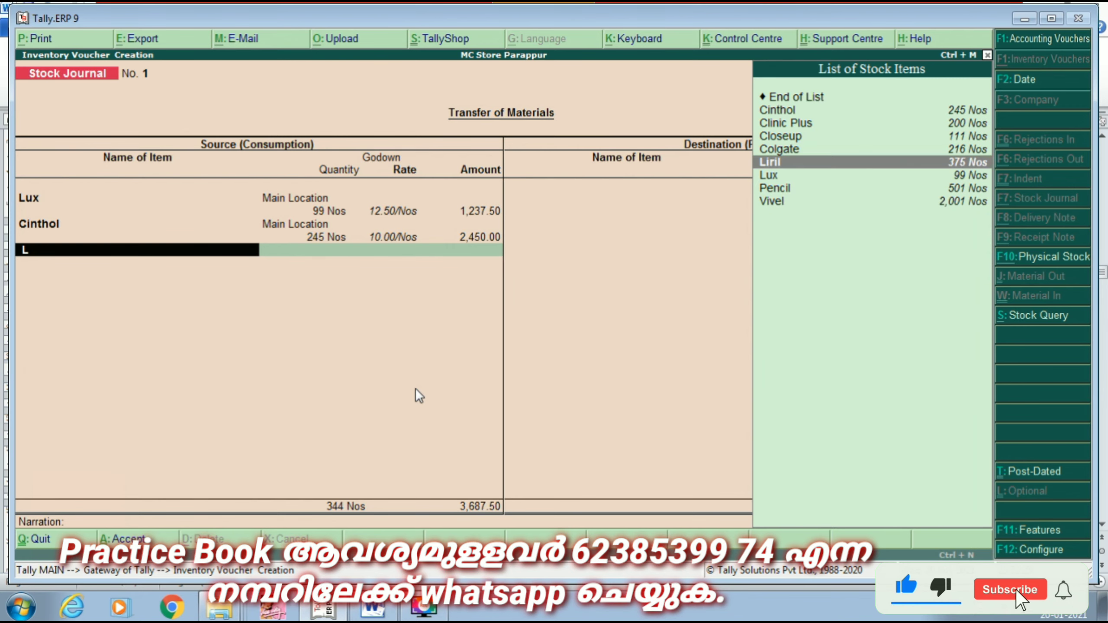
key(Return)
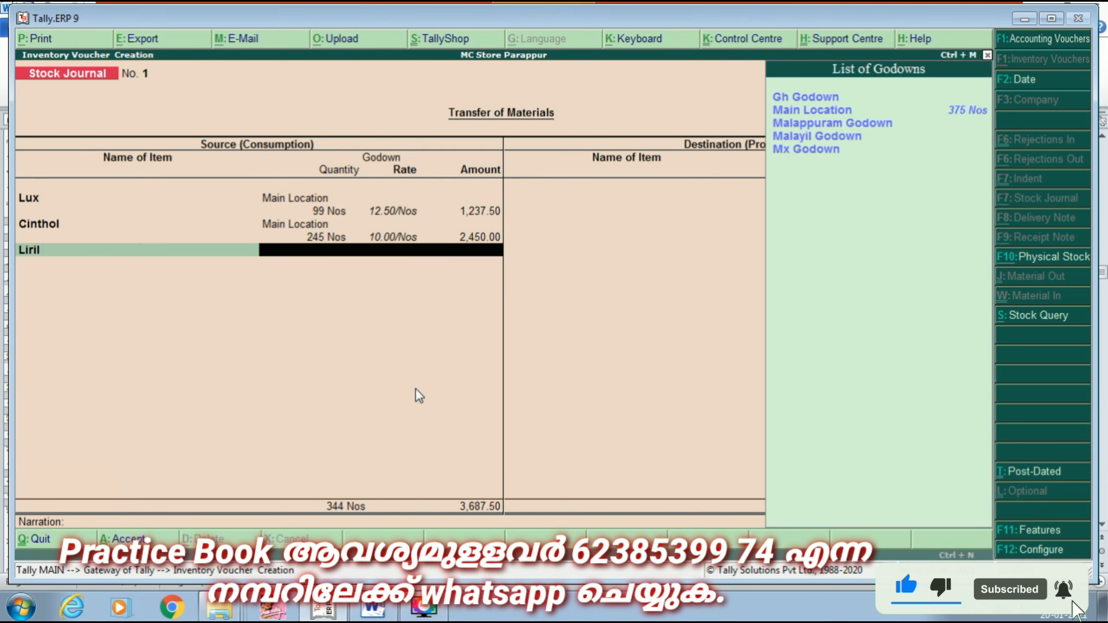
key(Down)
key(Return)
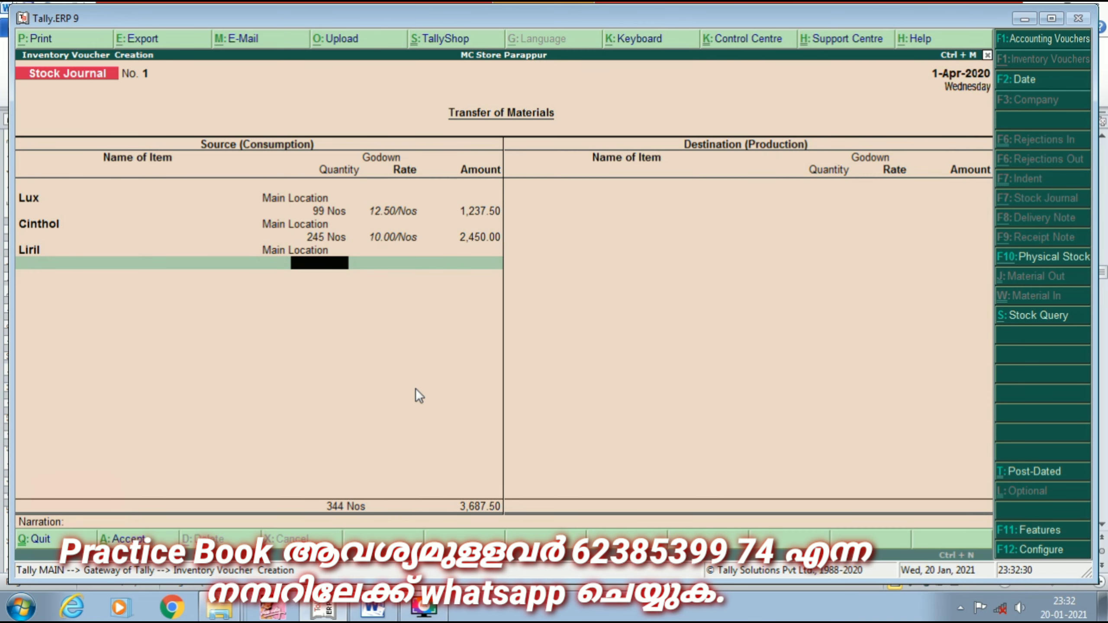
text(375)
key(Return)
text(20)
key(Return)
key(Return)
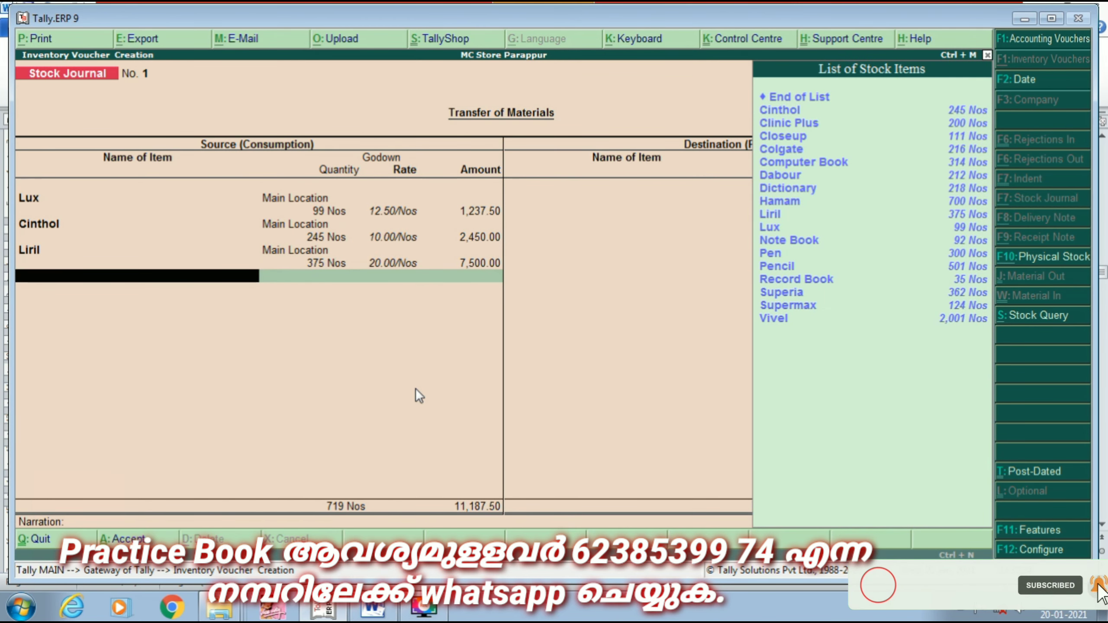
- Add Hamam as a source item from Main Location with 700 Nos at a rate of 15.00
text(H)
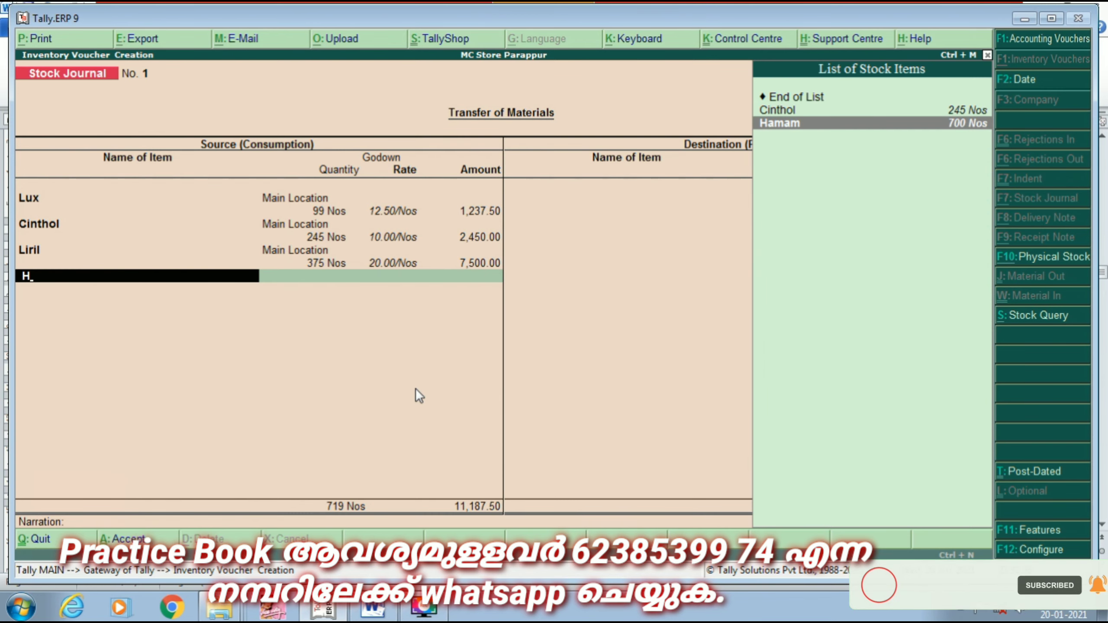
key(Return)
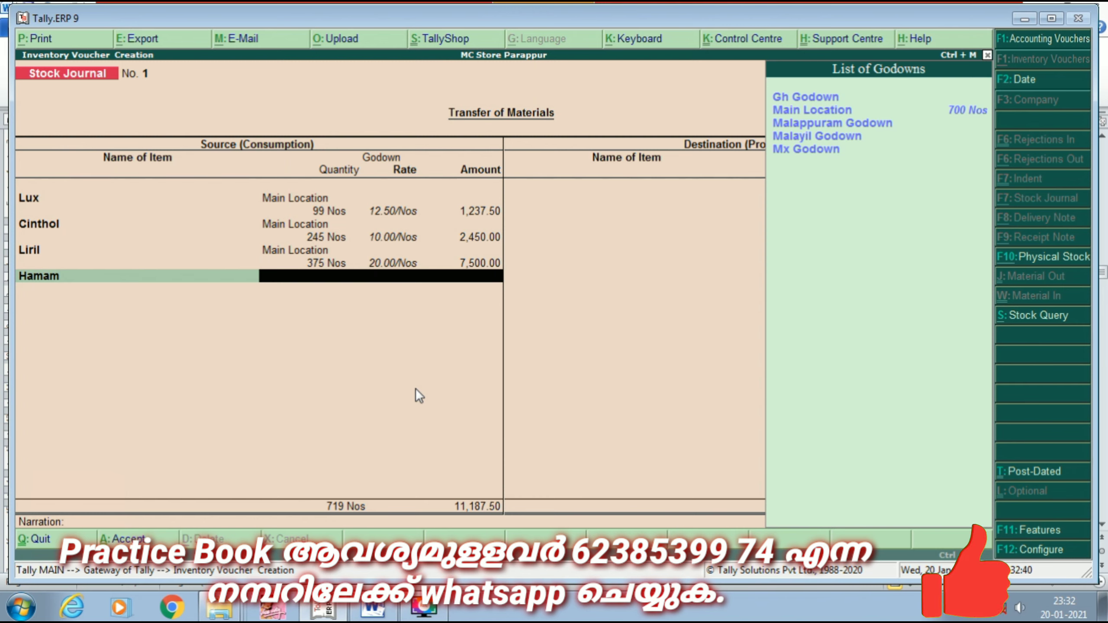
key(Down)
key(Return)
text(70)
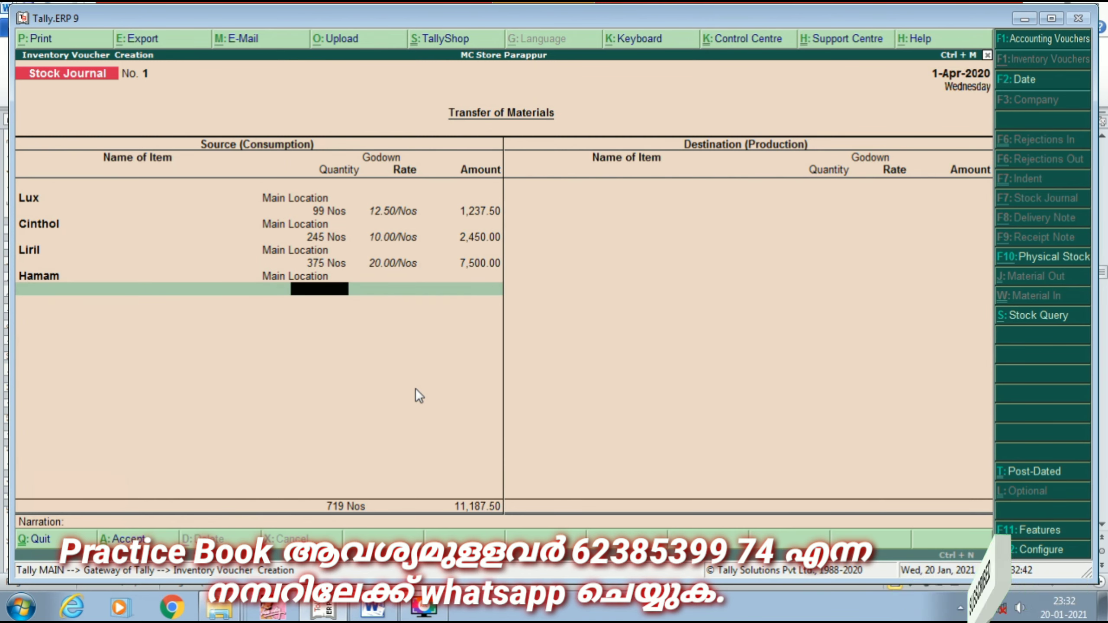
text(0)
key(Return)
key(Return)
key(Return)
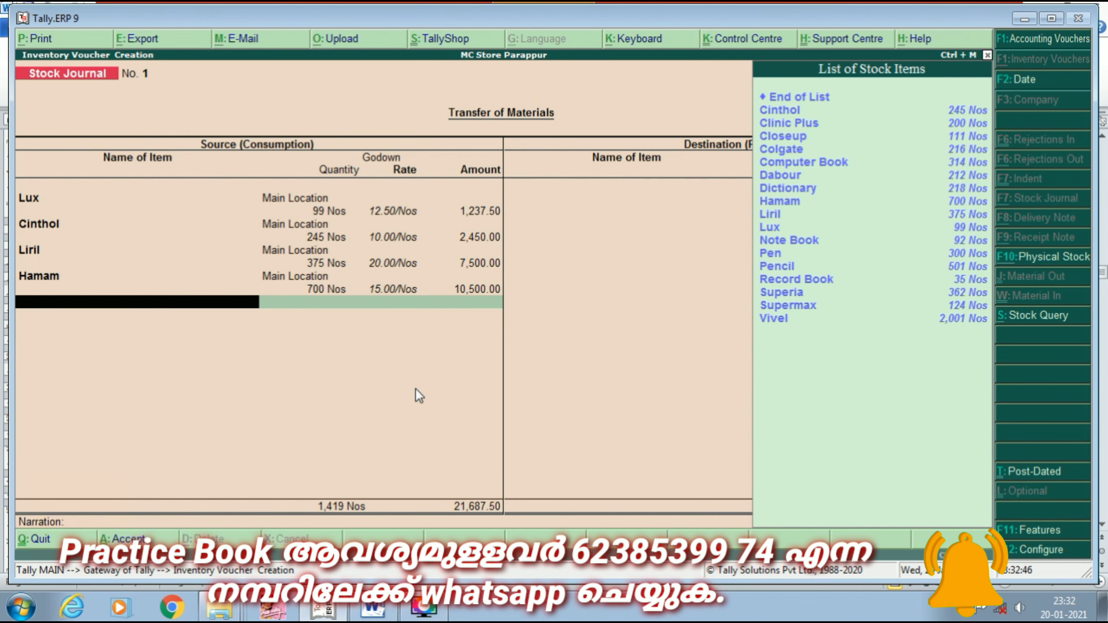
- Add Vivel as a source item from Main Location with 2001 Nos at a rate of 11.50
text(Vivel)
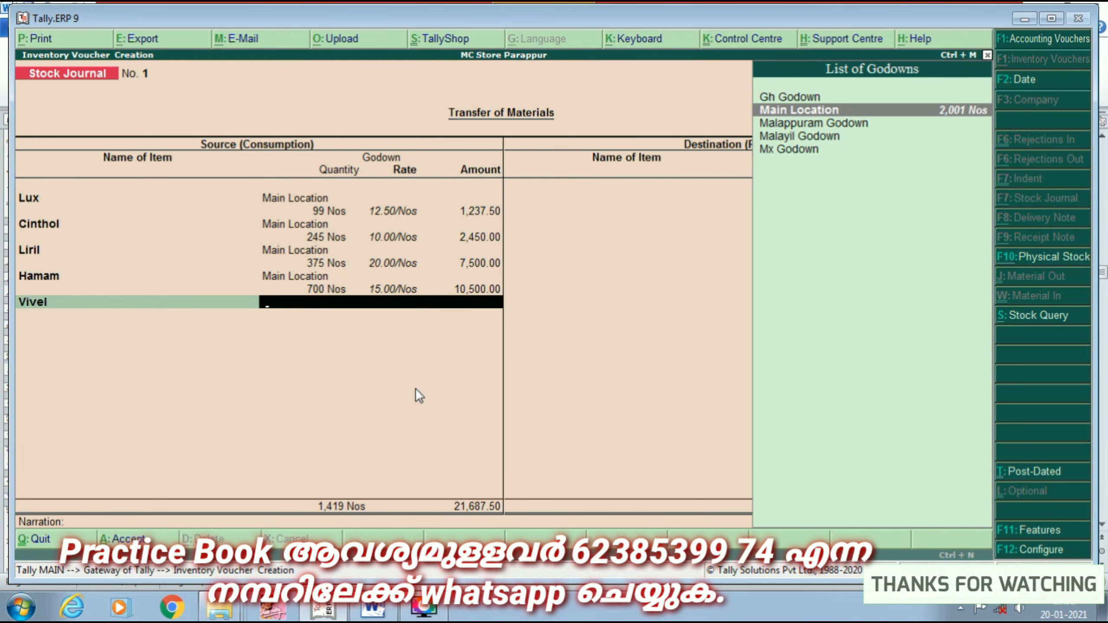
key(Return)
key(Down)
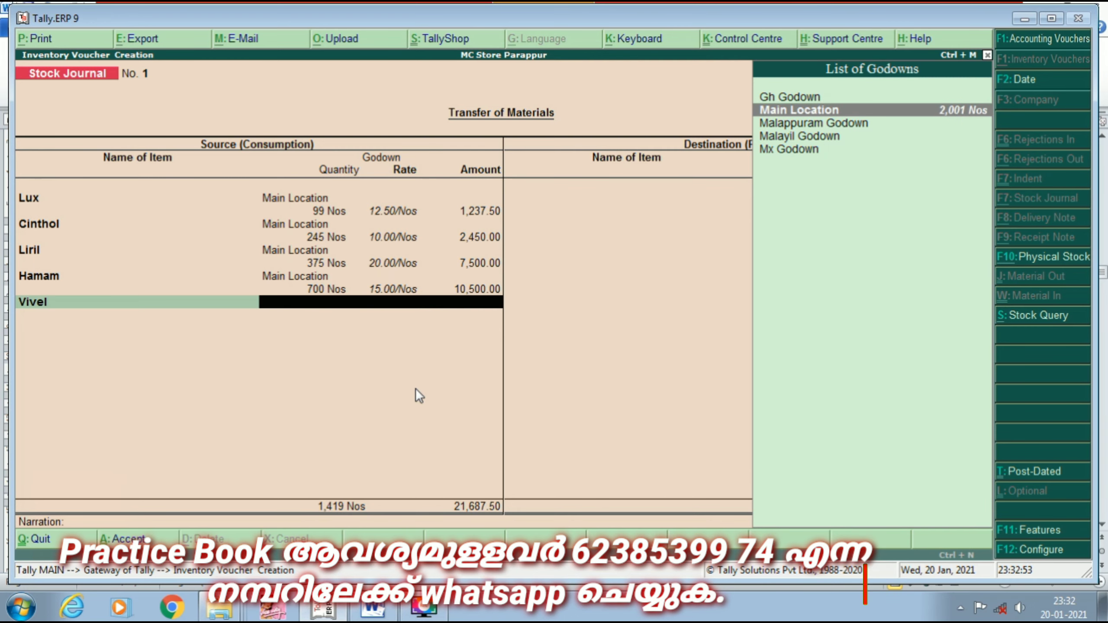
key(Return)
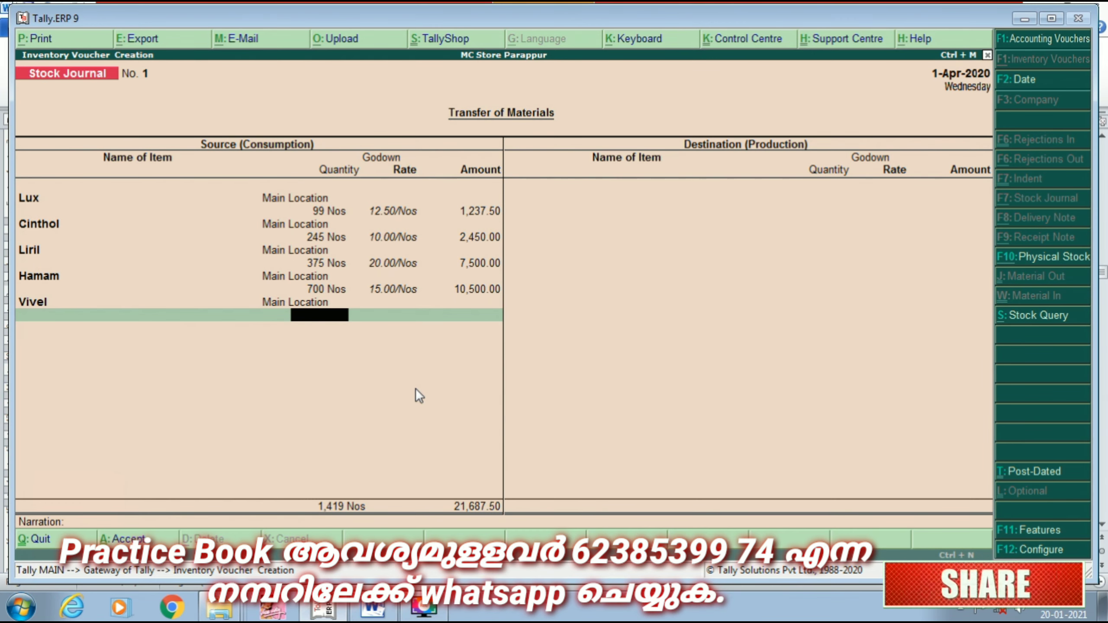
key(BackSpace)
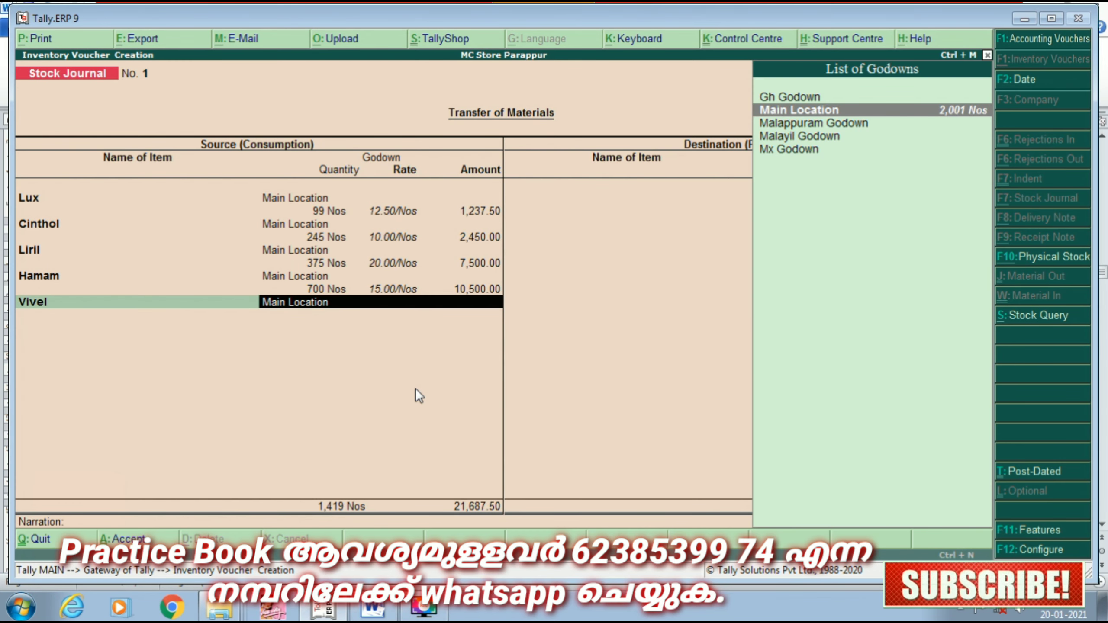
key(Return)
text(2001)
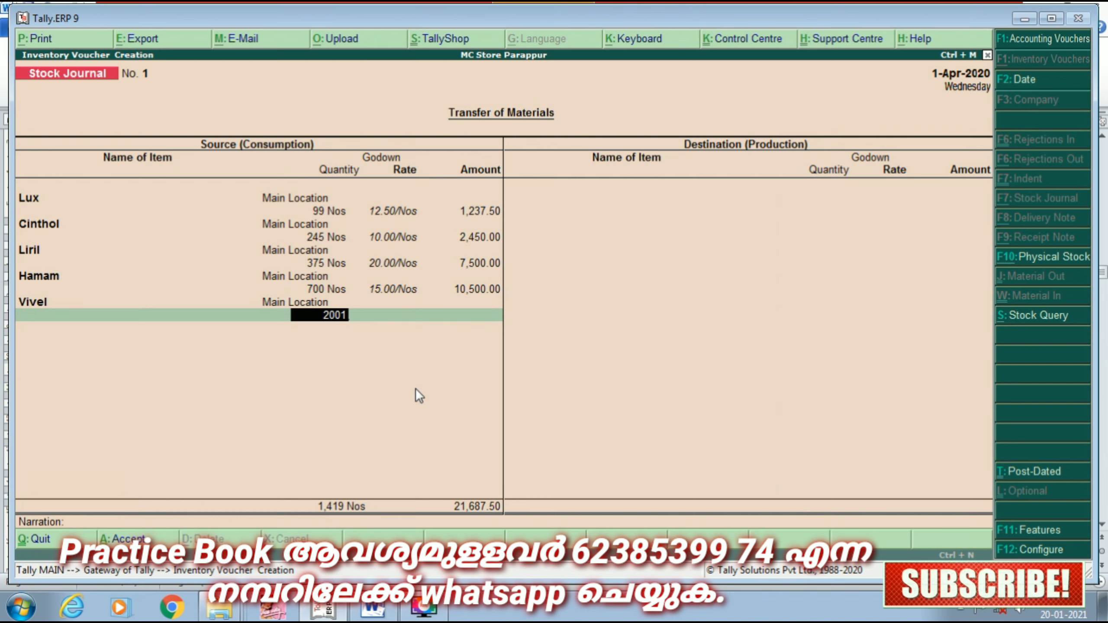
key(Return)
key(Return)
key(Return)
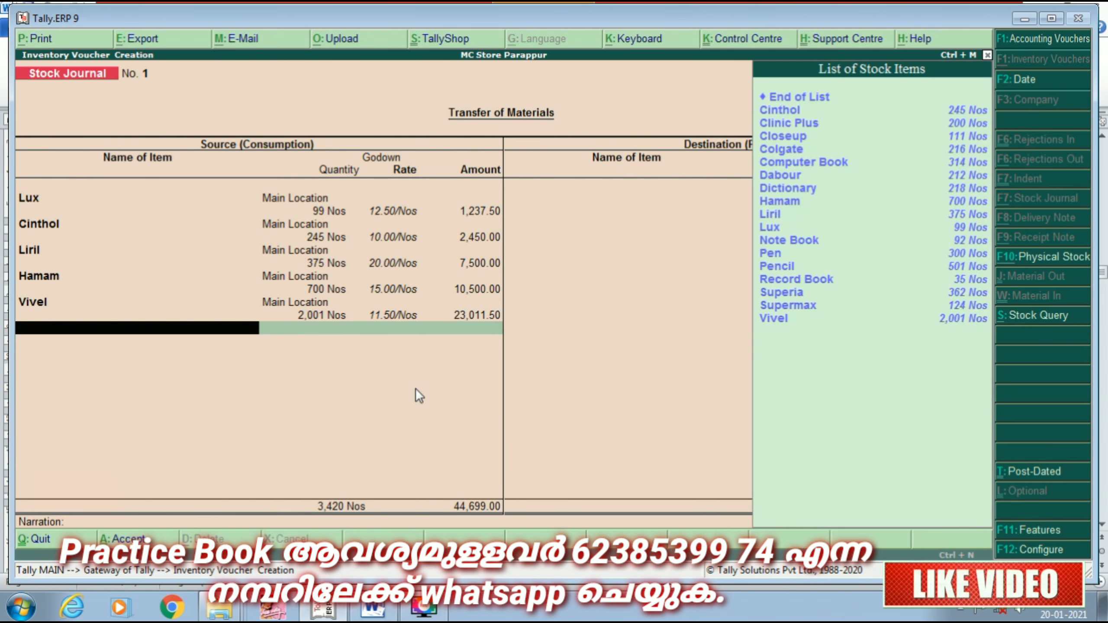
- Add Closeup as a source item from Main Location with 111 Nos at a rate of 11.00
text(c)
key(Down)
key(Down)
key(Down)
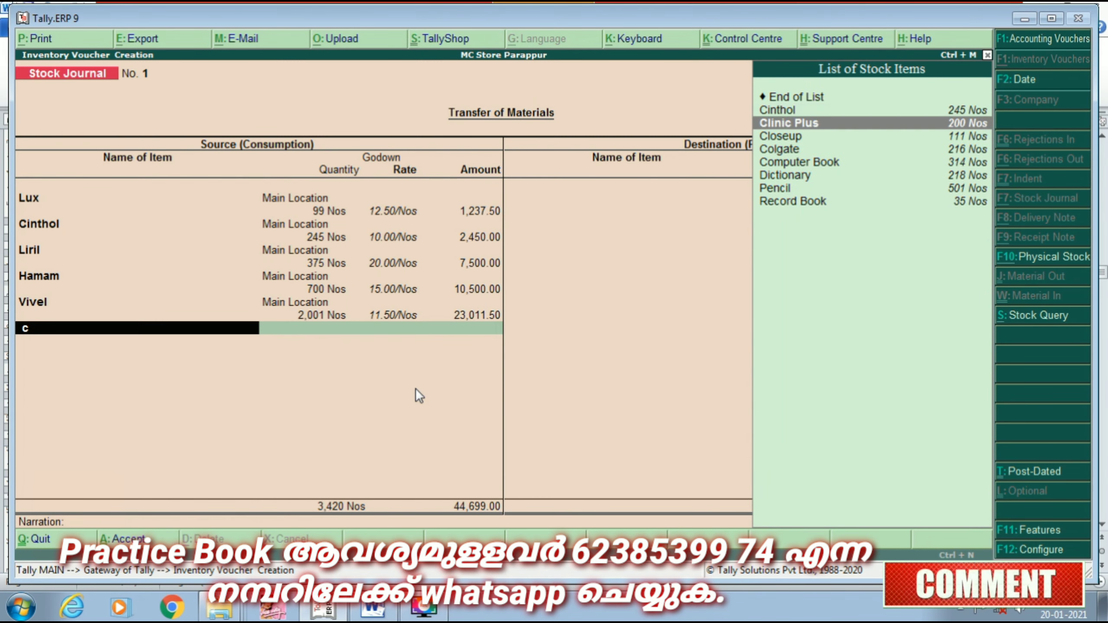
key(Up)
key(Return)
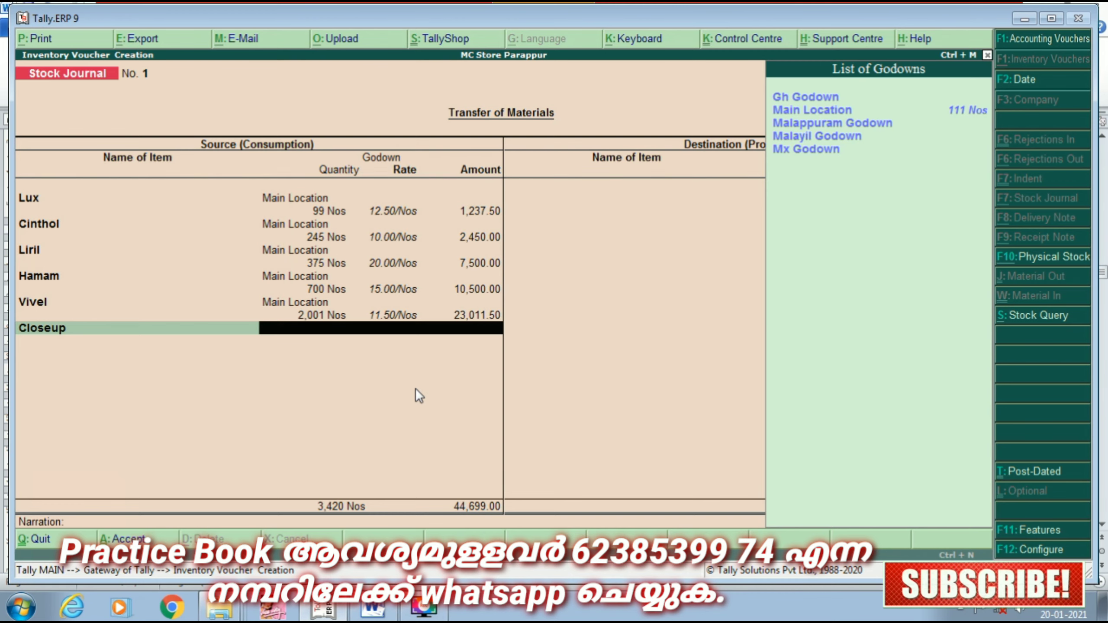
key(Down)
key(Down)
key(Down)
key(Up)
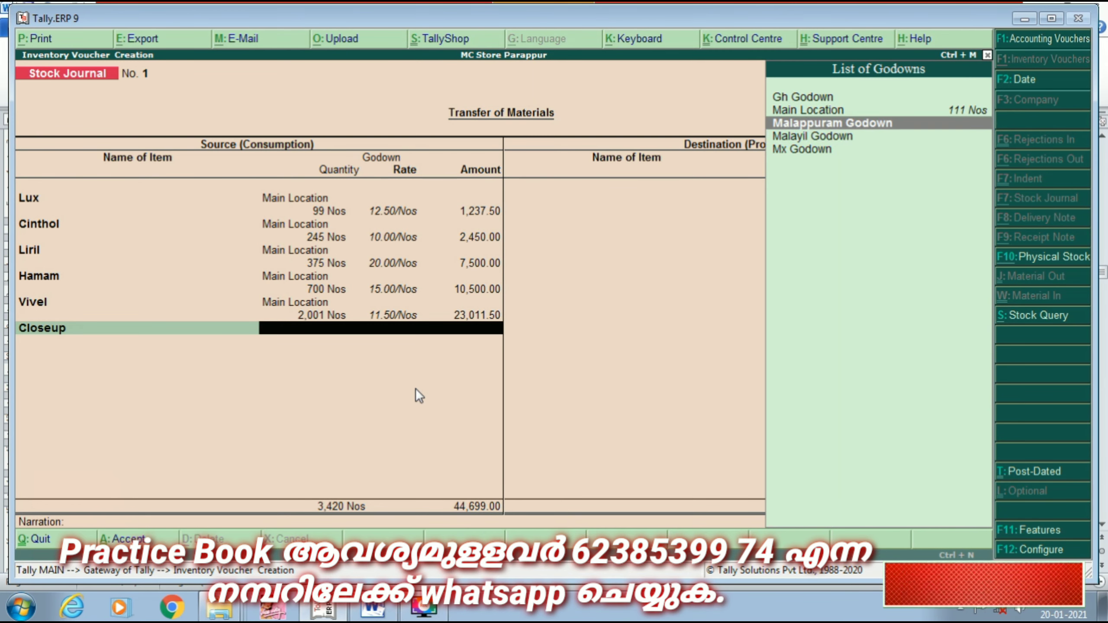
key(Up)
key(Return)
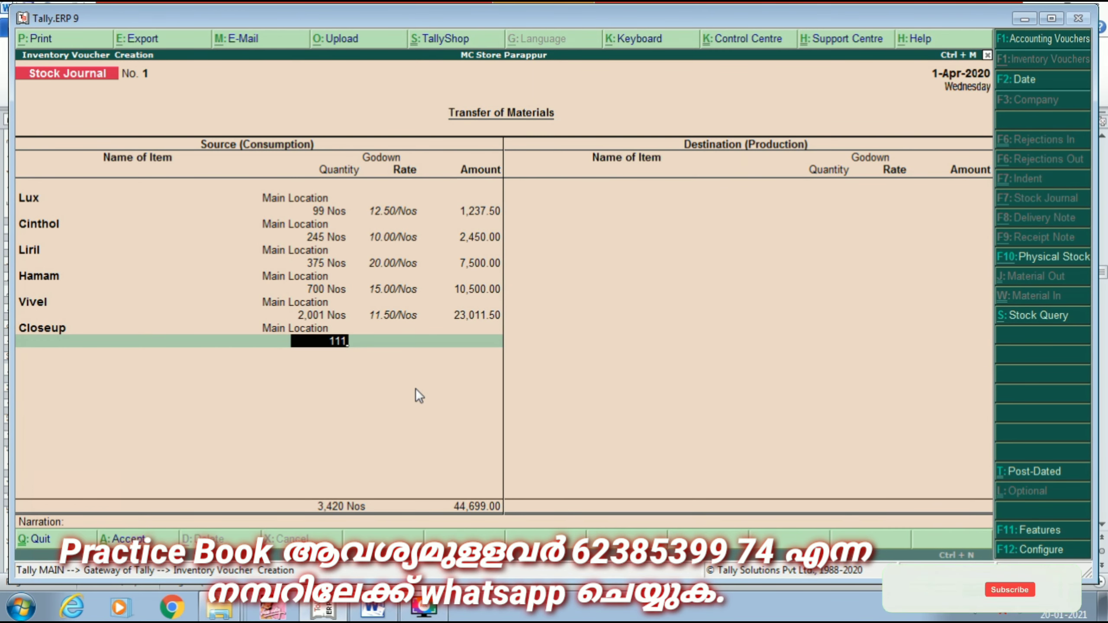
key(Return)
key(Return)
key(Return)
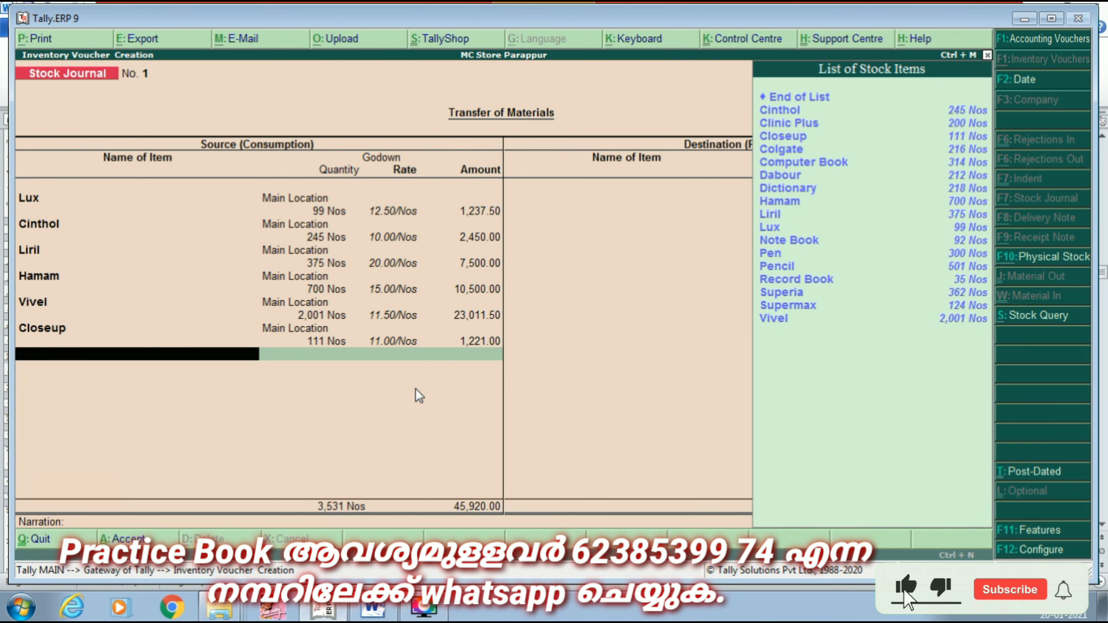
- Add Dabour as a source item from Main Location with 212 Nos at a rate of 12.00
text(d)
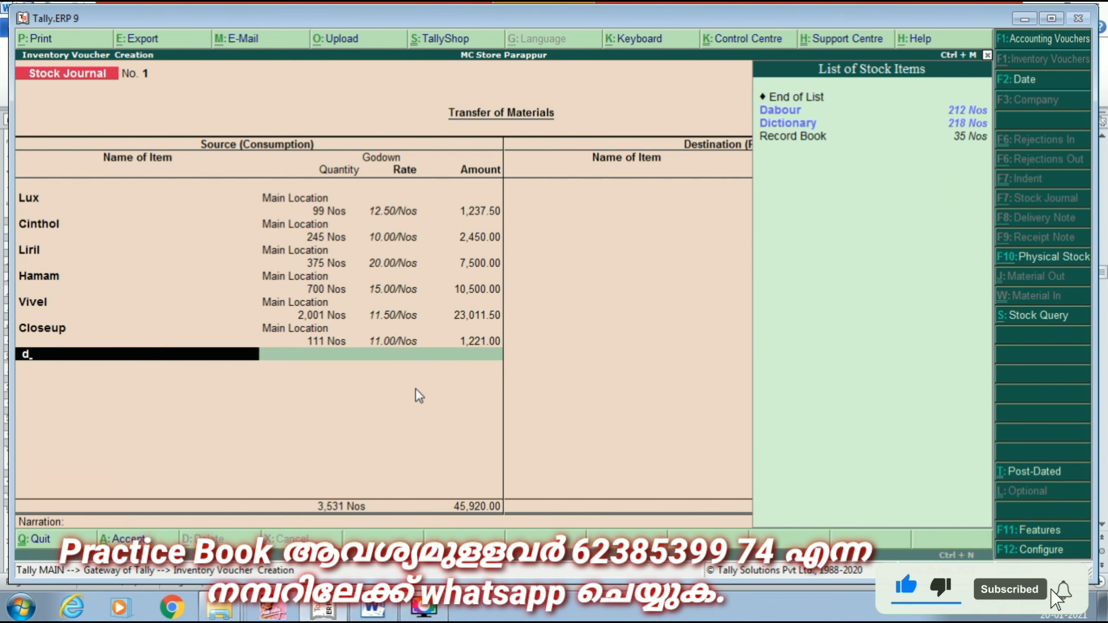
key(Return)
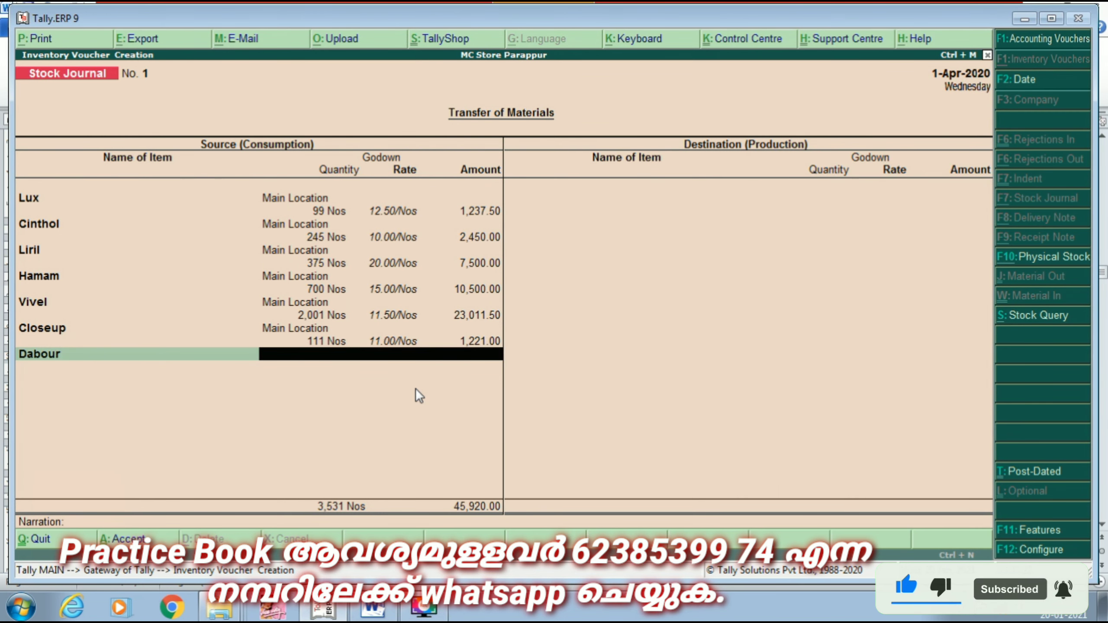
key(Down)
key(Return)
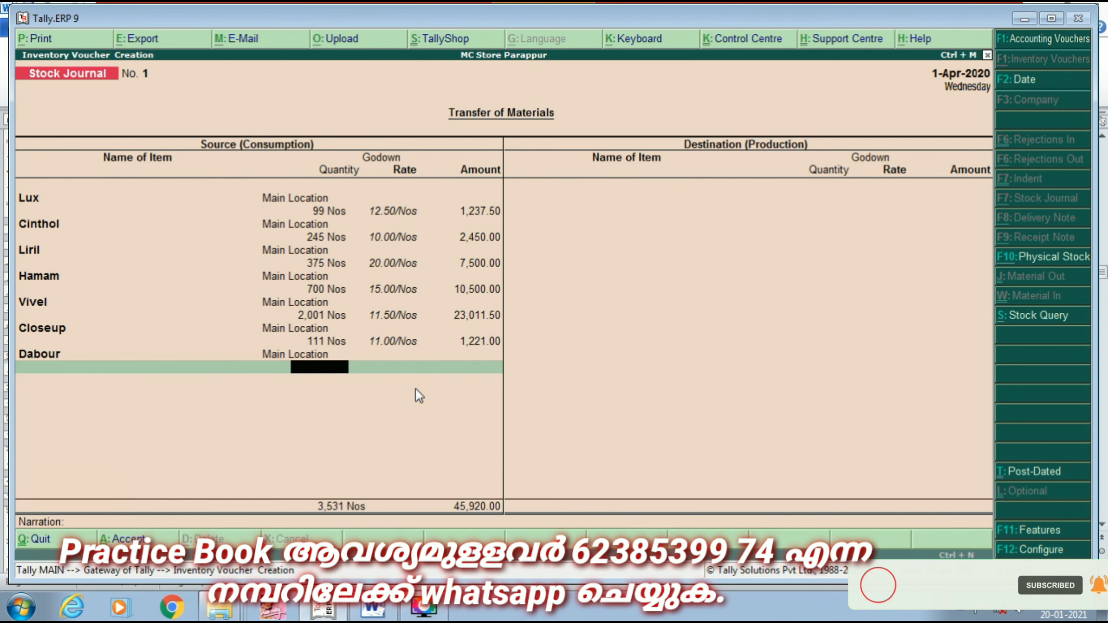
key(BackSpace)
key(Return)
text(2)
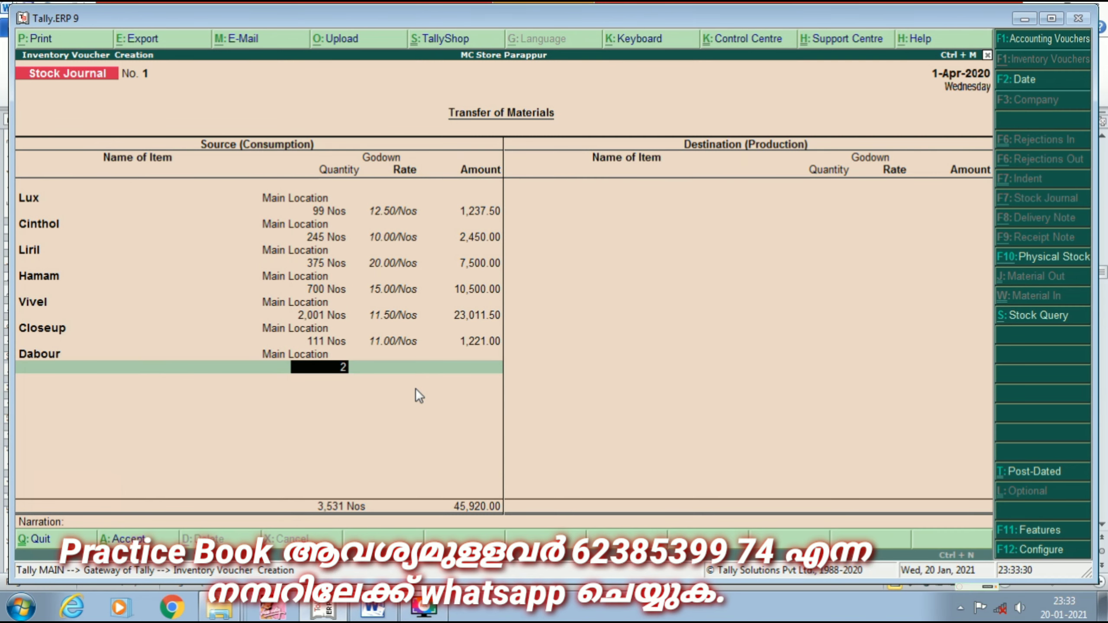
text(12)
key(Return)
key(Return)
key(Return)
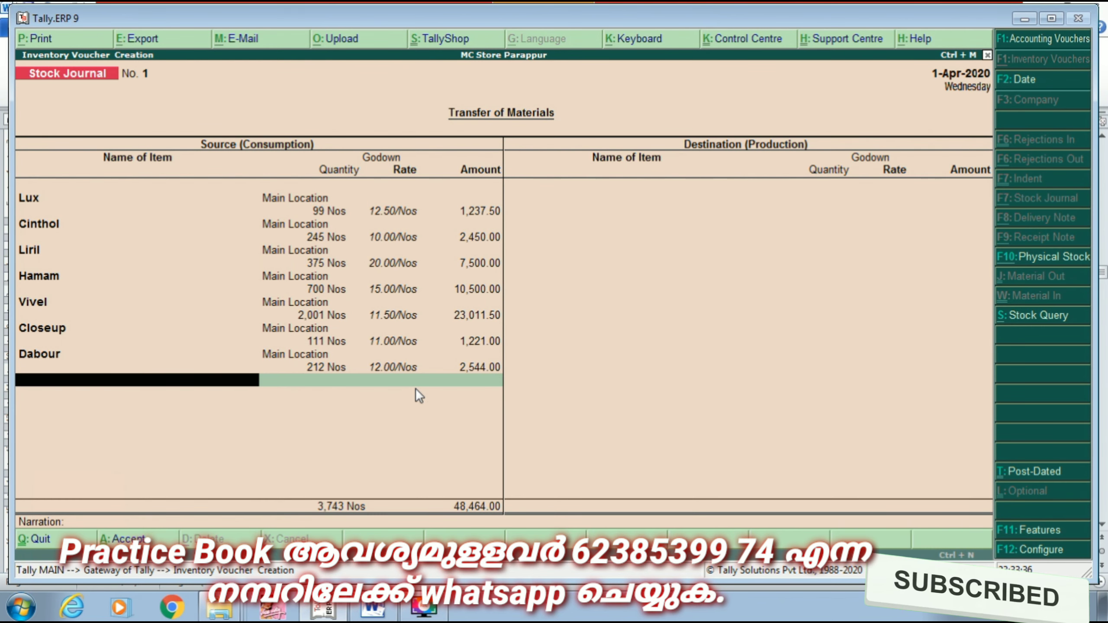
- Add Colgate as a source item from Main Location with 216 Nos at a rate of 13.00, and end the source list
text(C)
key(Down)
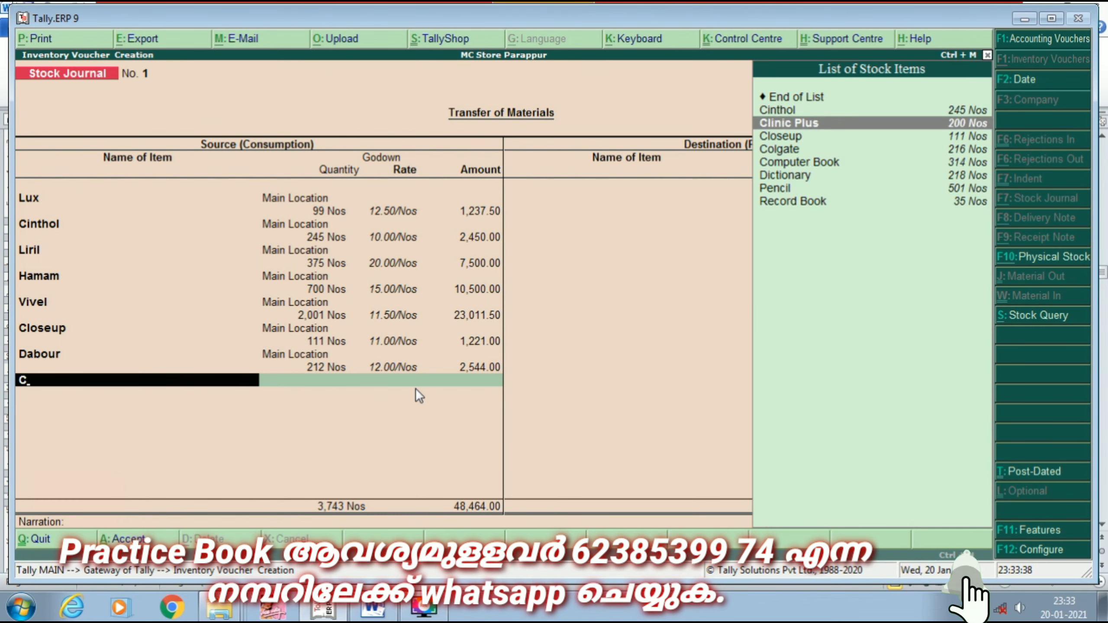
key(Down)
key(Down)
key(Return)
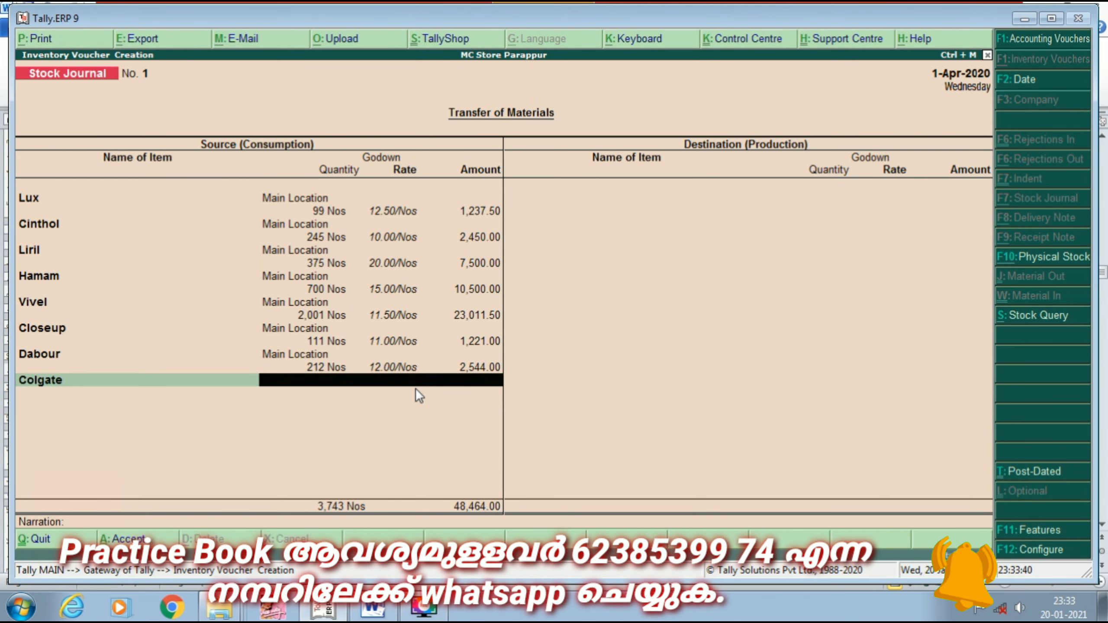
key(Up)
key(Up)
key(Down)
key(Down)
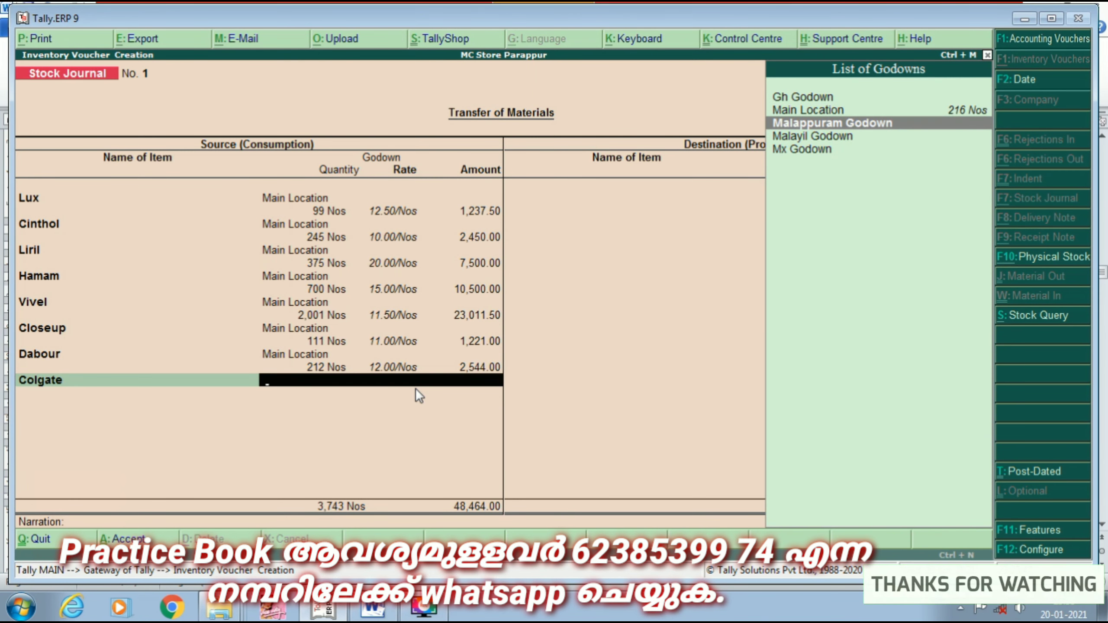
key(Up)
key(Return)
text(216)
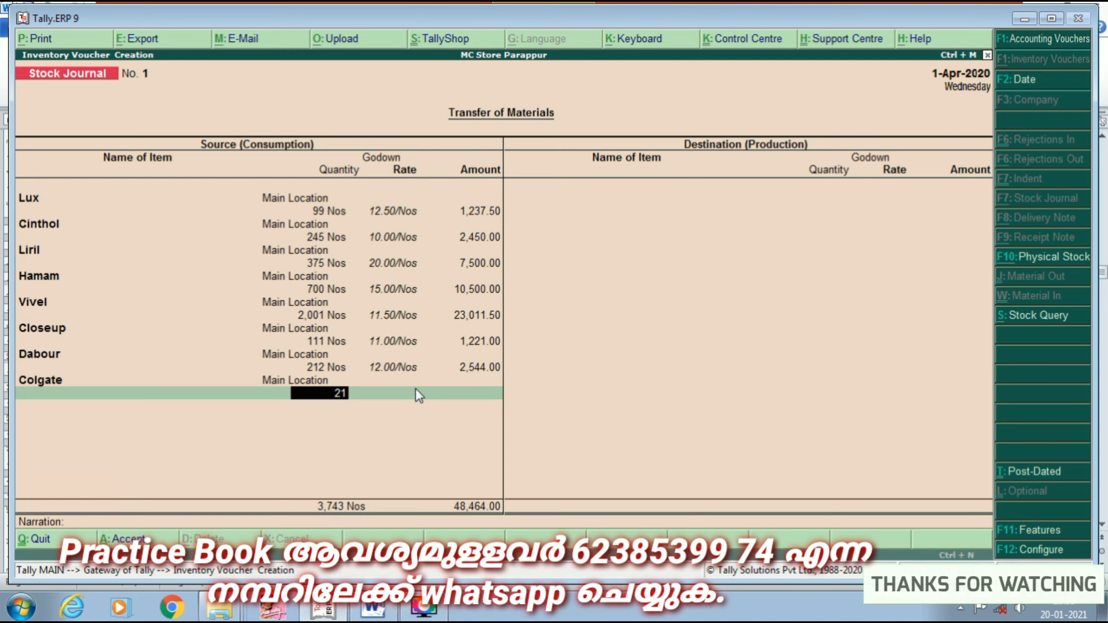
key(Return)
key(Return)
key(Return)
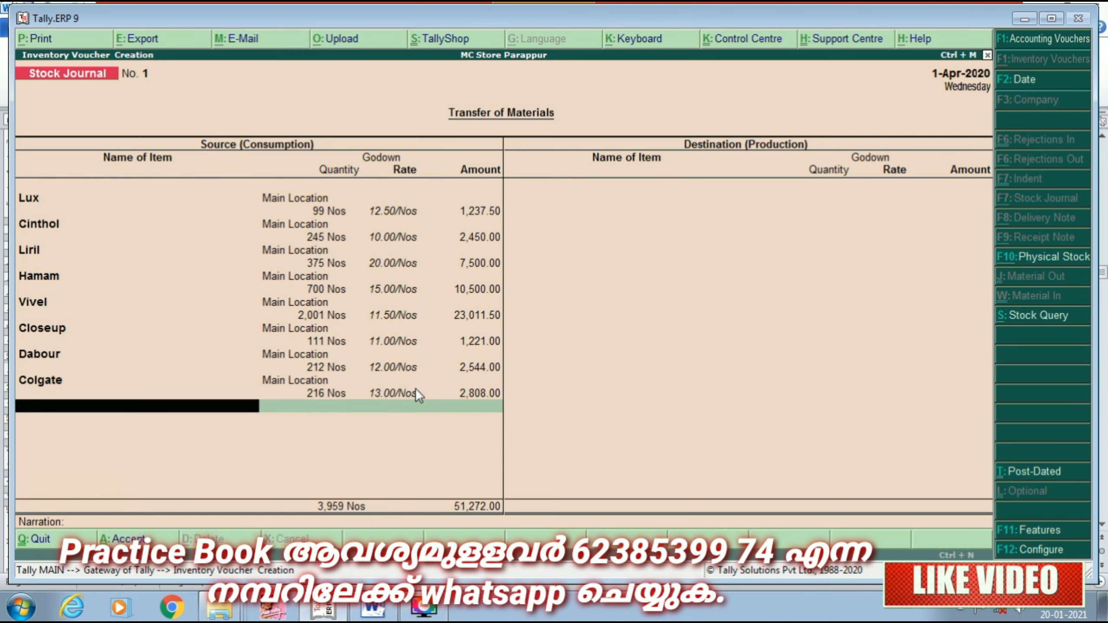
key(Return)
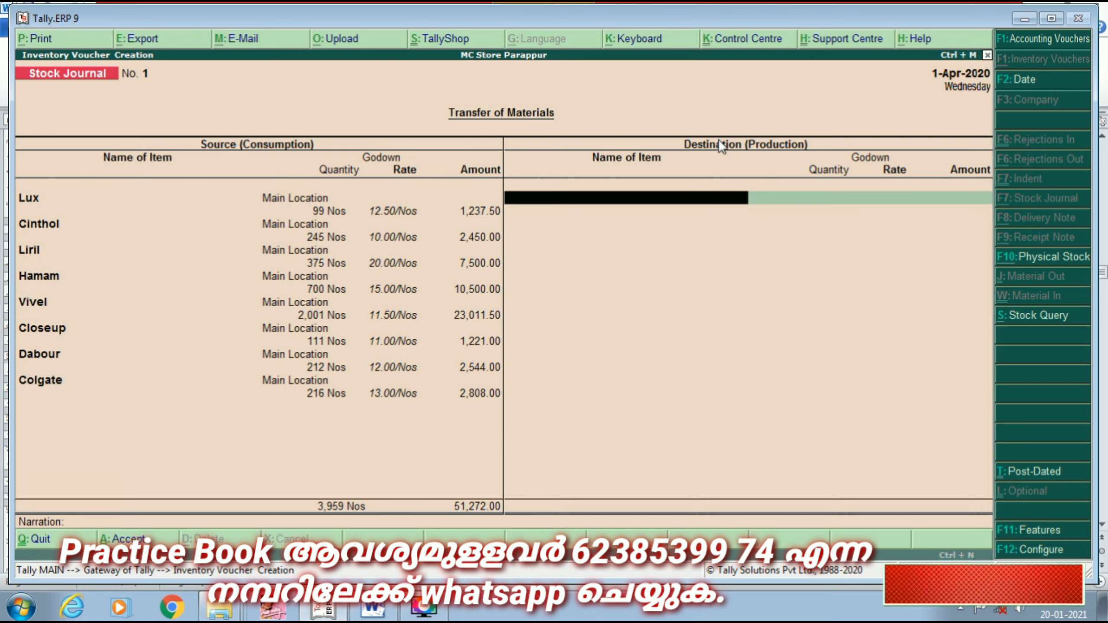
- Add Lux as a destination item in Malappuram Godown with 99 Nos at a rate of 12.50
click(744, 198)
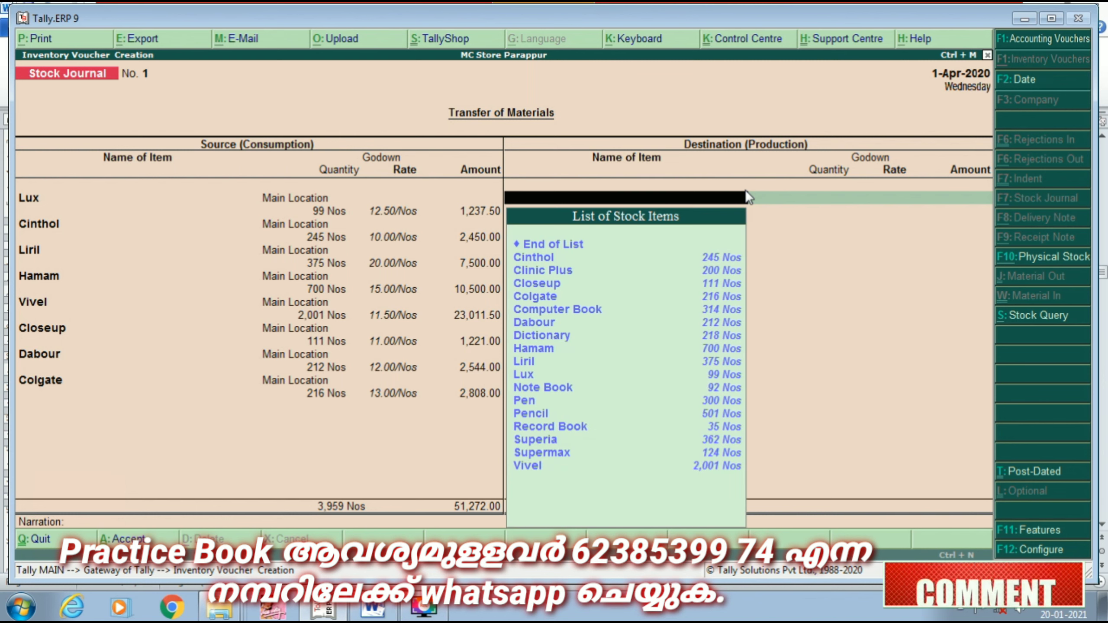
text(L)
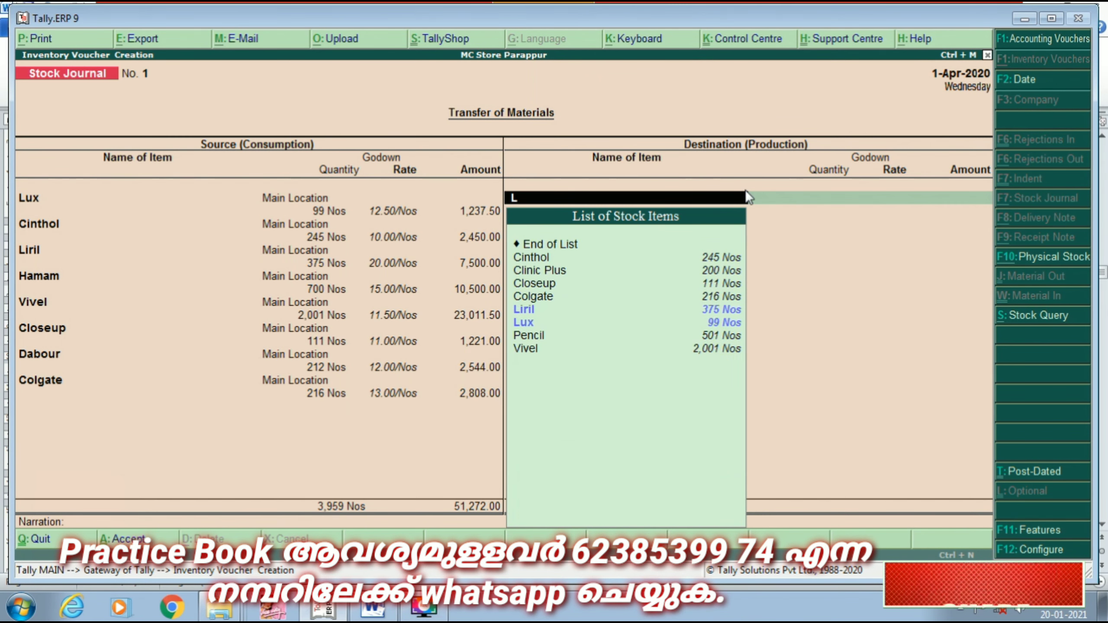
key(Down)
key(Return)
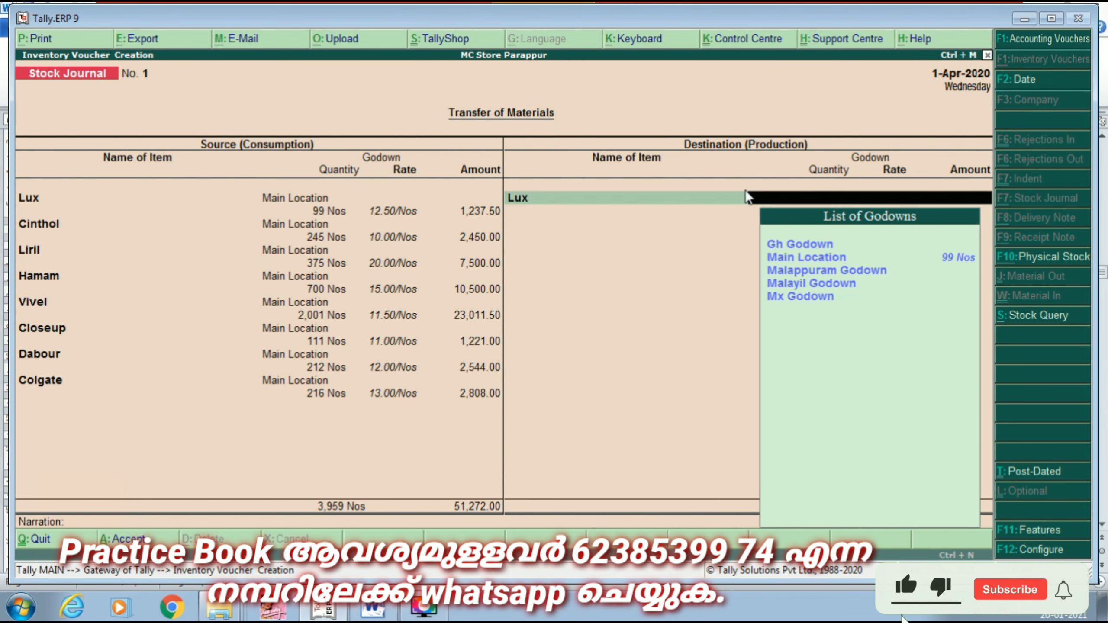
key(Down)
key(Down)
key(Return)
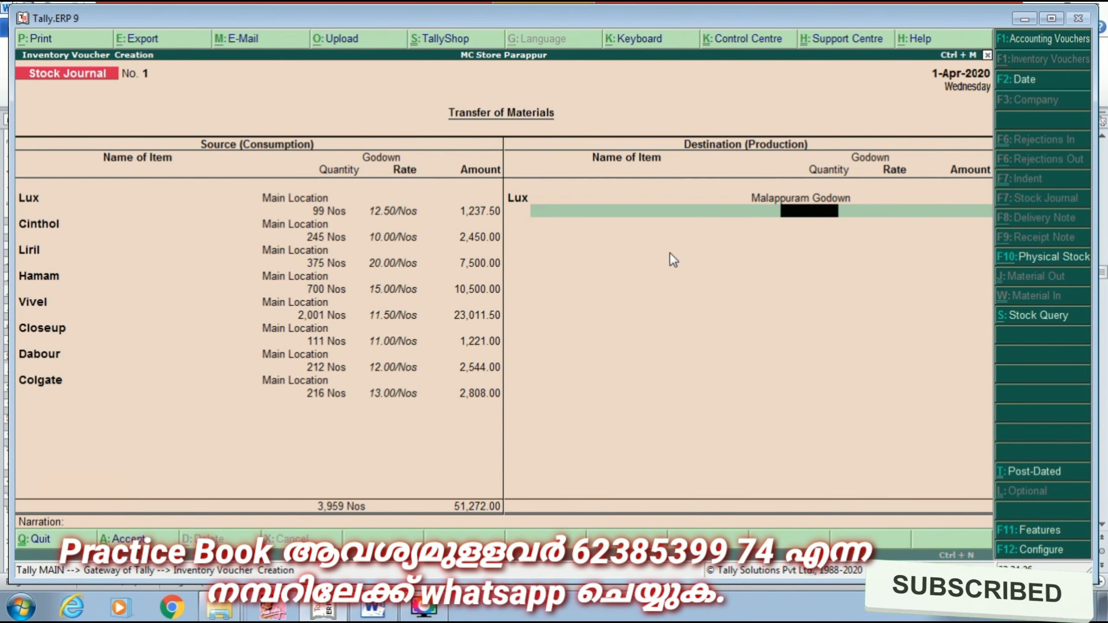
text(99)
key(Return)
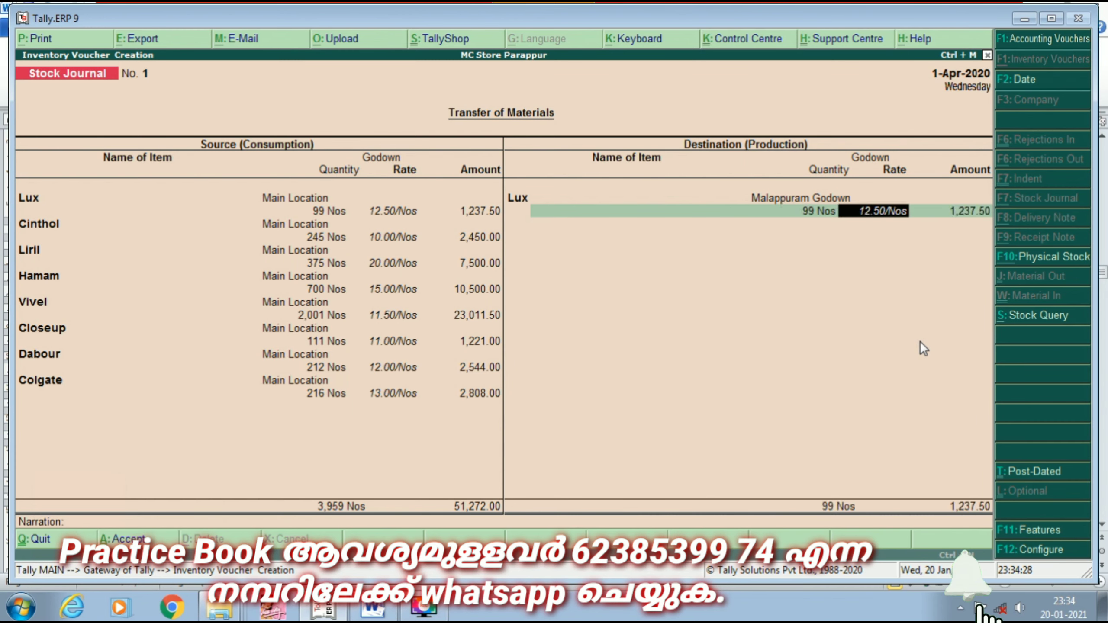
key(Return)
key(Return)
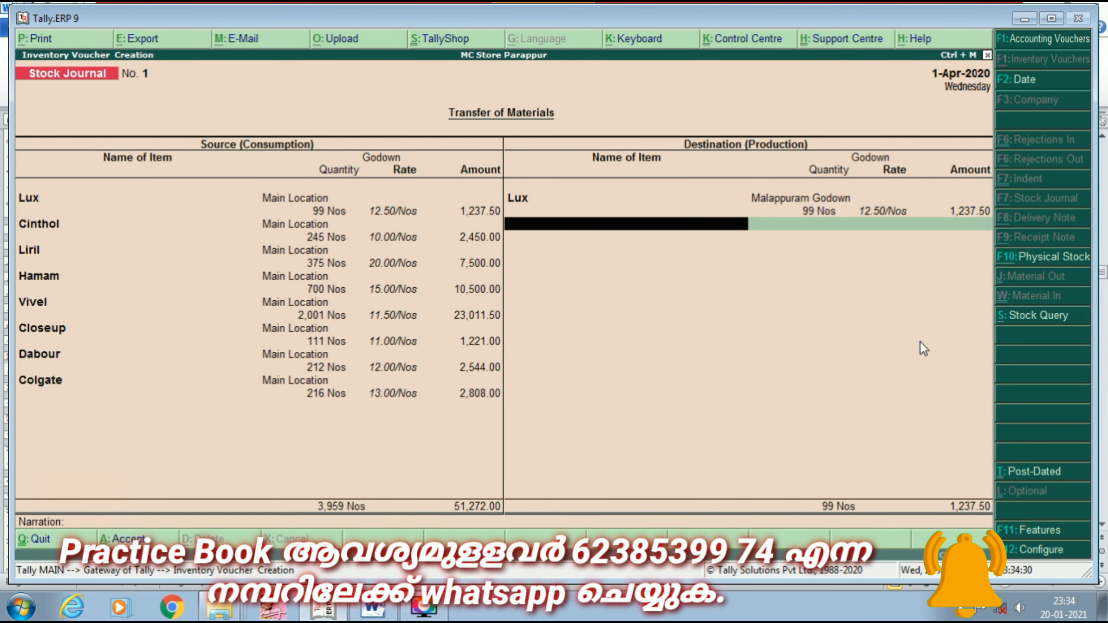
- Add Cinthol as a destination item in Malappuram Godown with 245 Nos at a rate of 10.00
text(Ci)
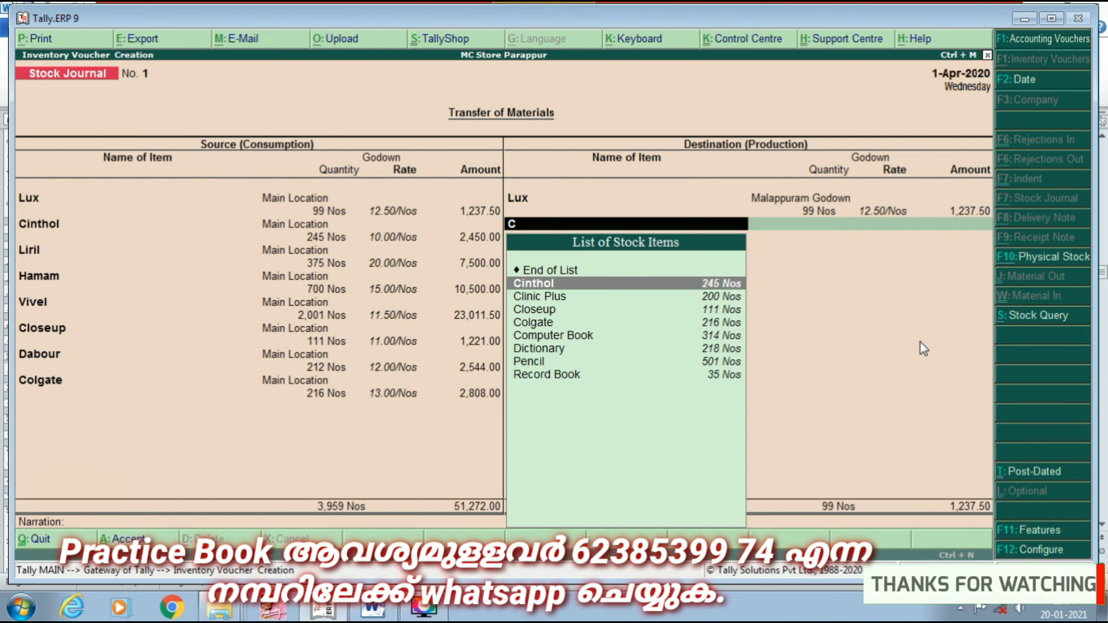
key(Return)
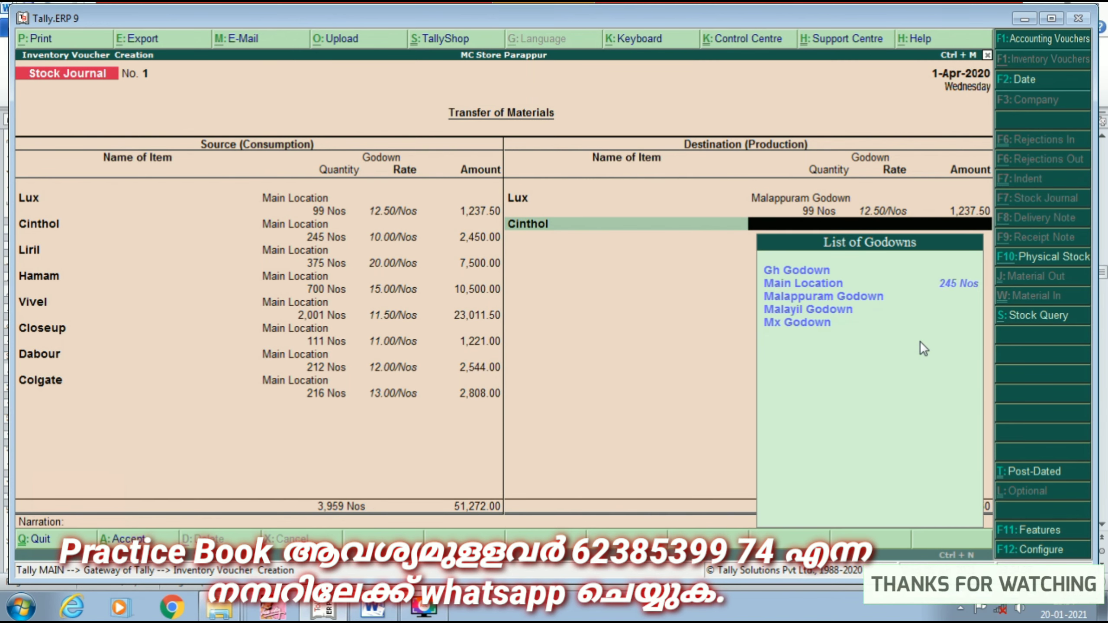
key(Down)
key(Down)
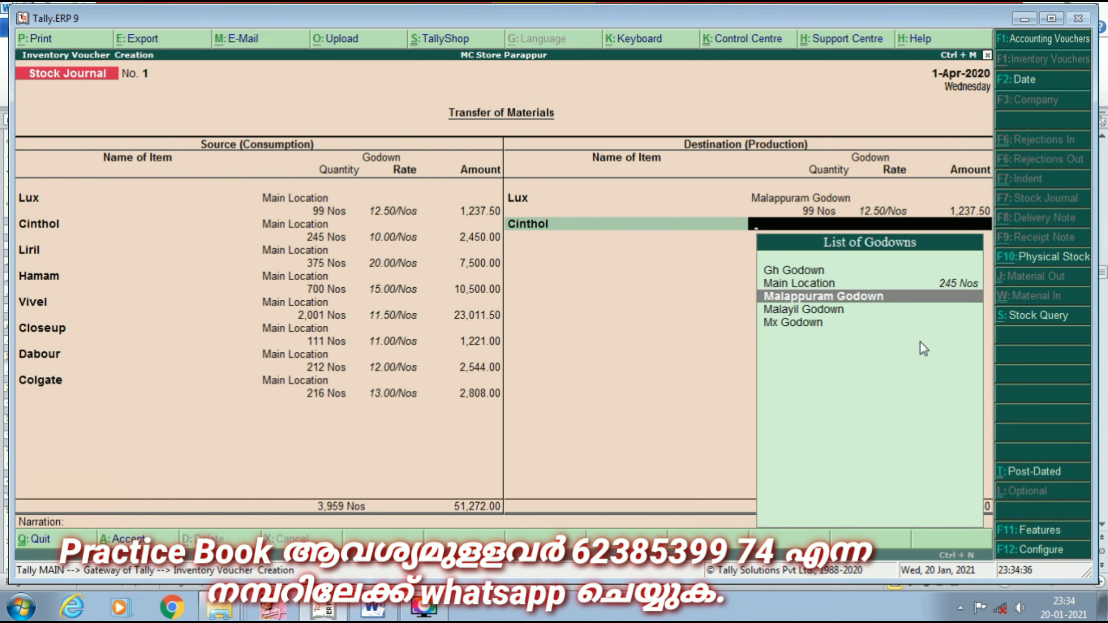
key(Return)
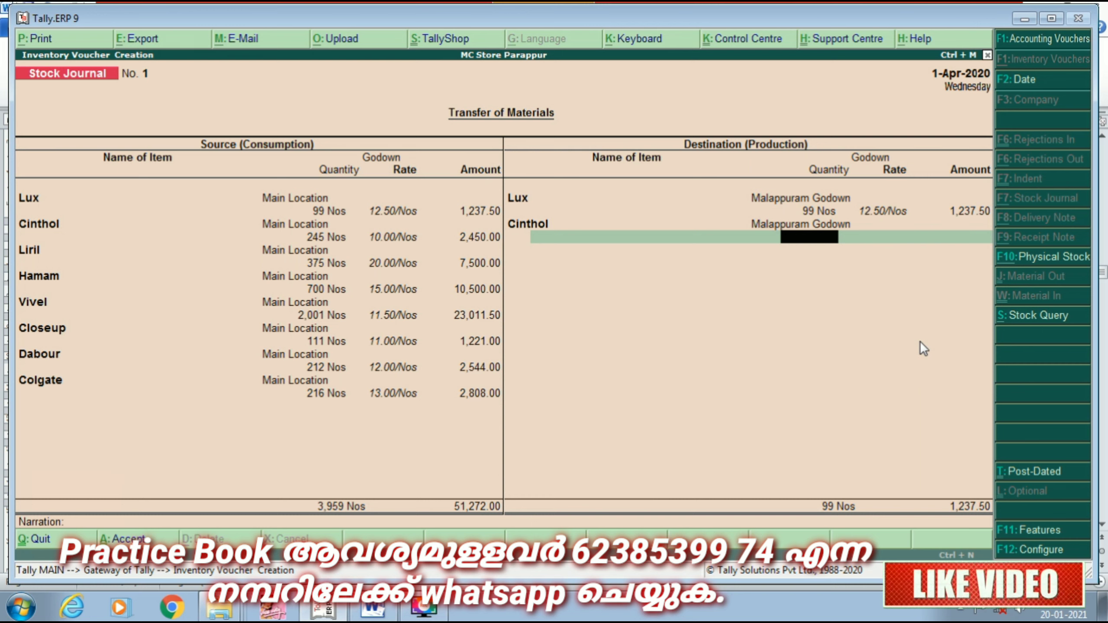
text(245)
key(Return)
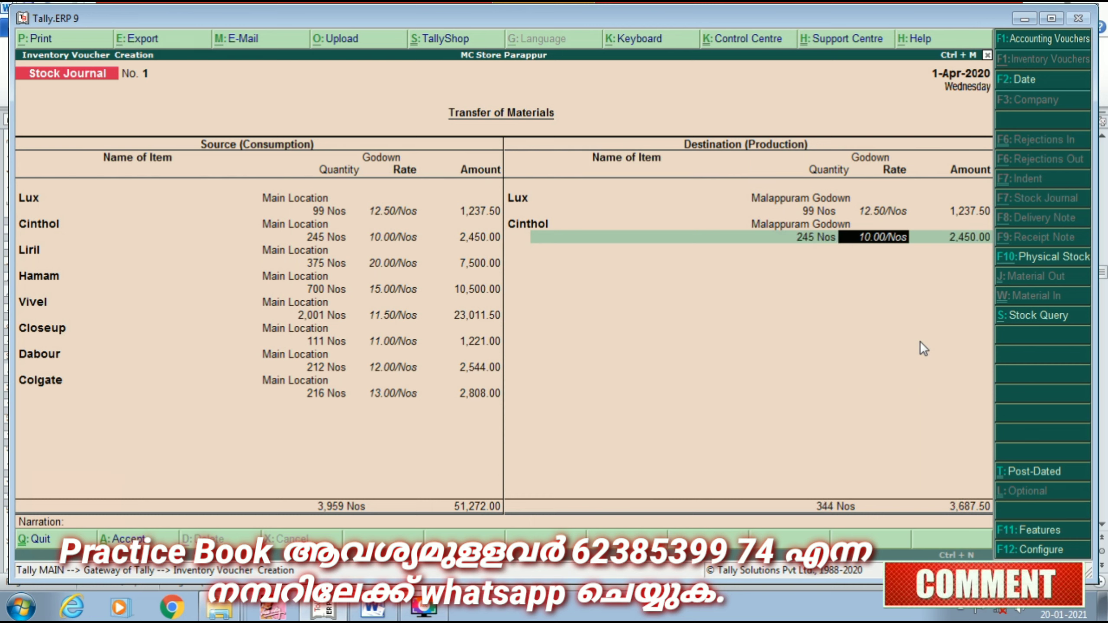
key(Return)
key(Return)
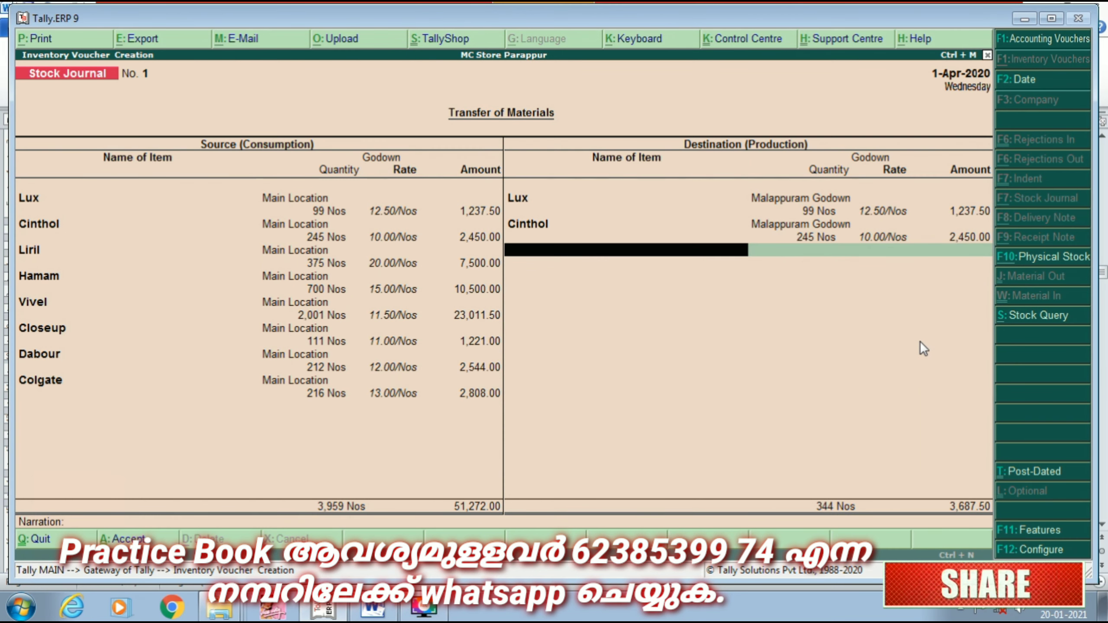
- Add Liril as a destination item in Malappuram Godown with 375 Nos at a rate of 20.00
text(L)
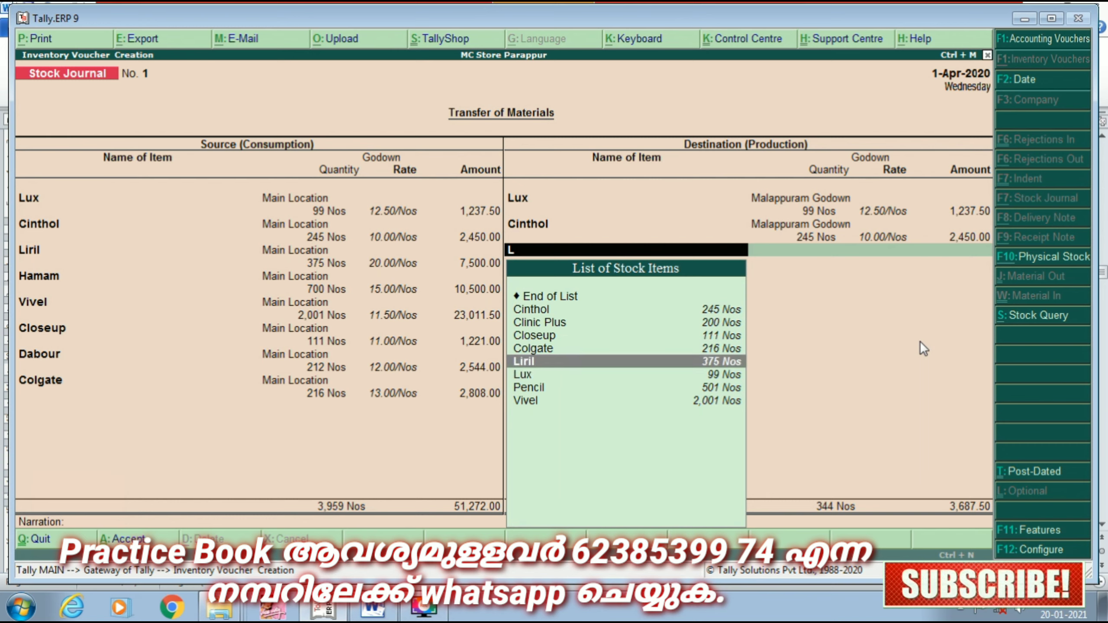
key(Return)
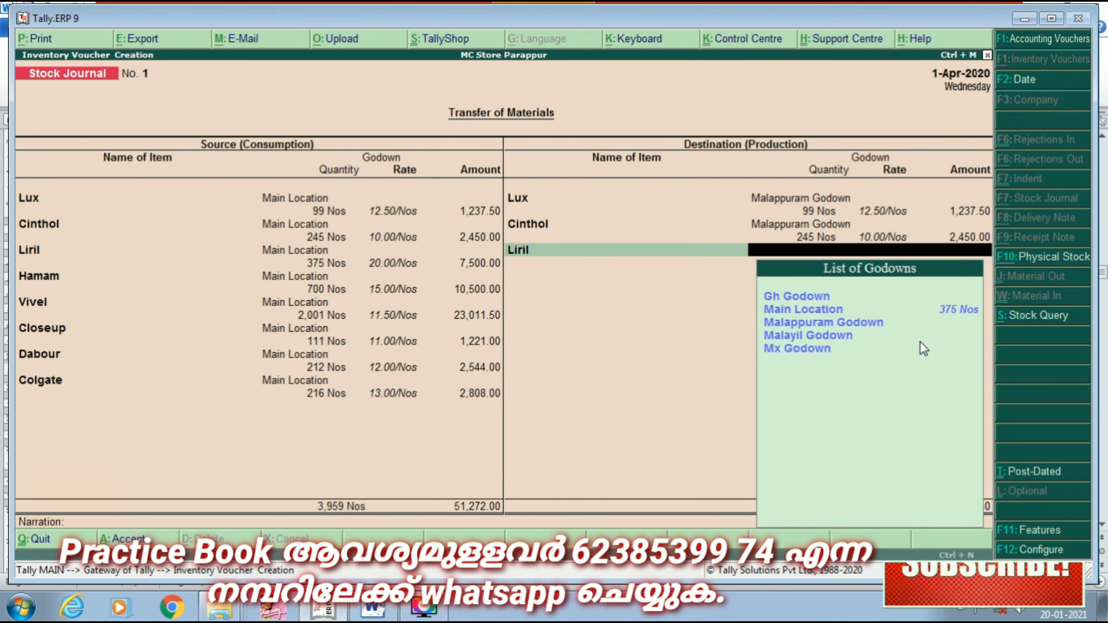
key(Down)
key(Down)
key(Down)
key(Return)
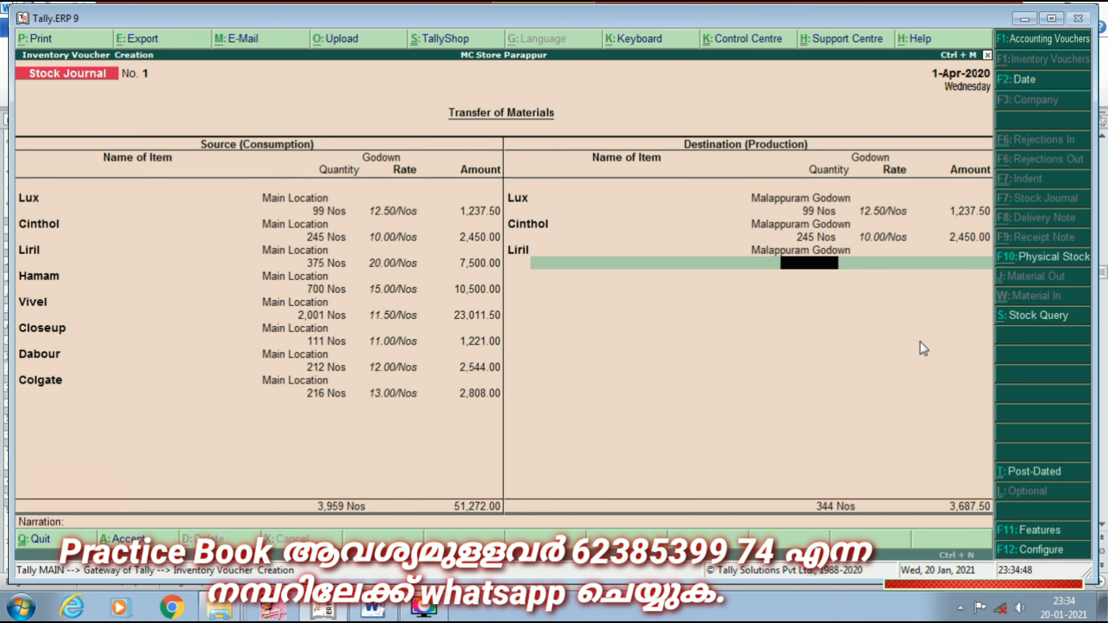
text(375)
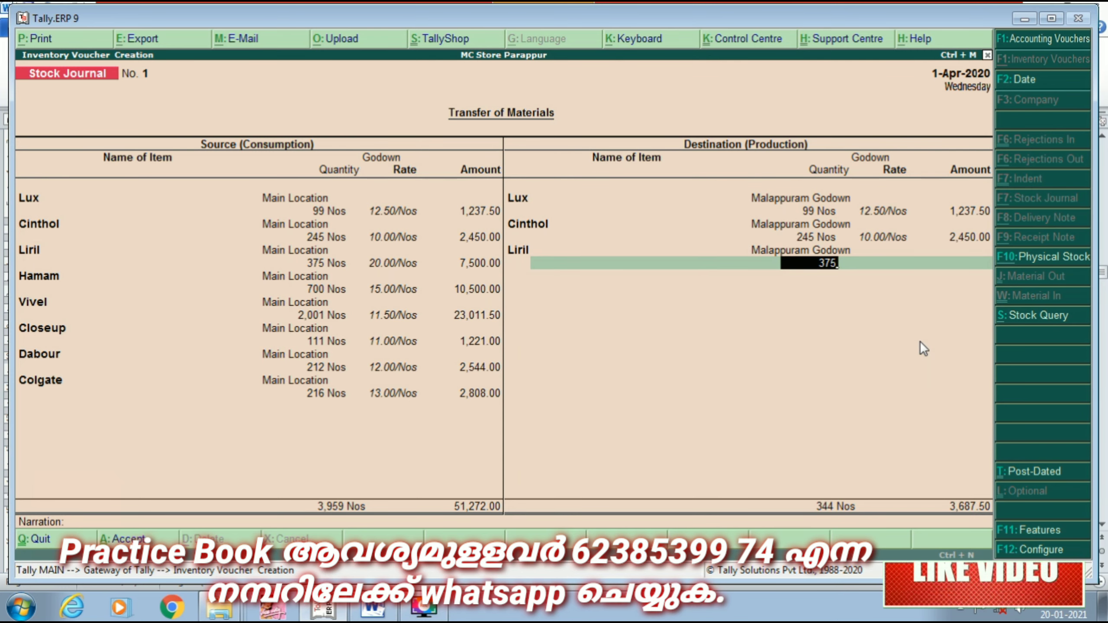
key(Return)
key(Return)
key(Return)
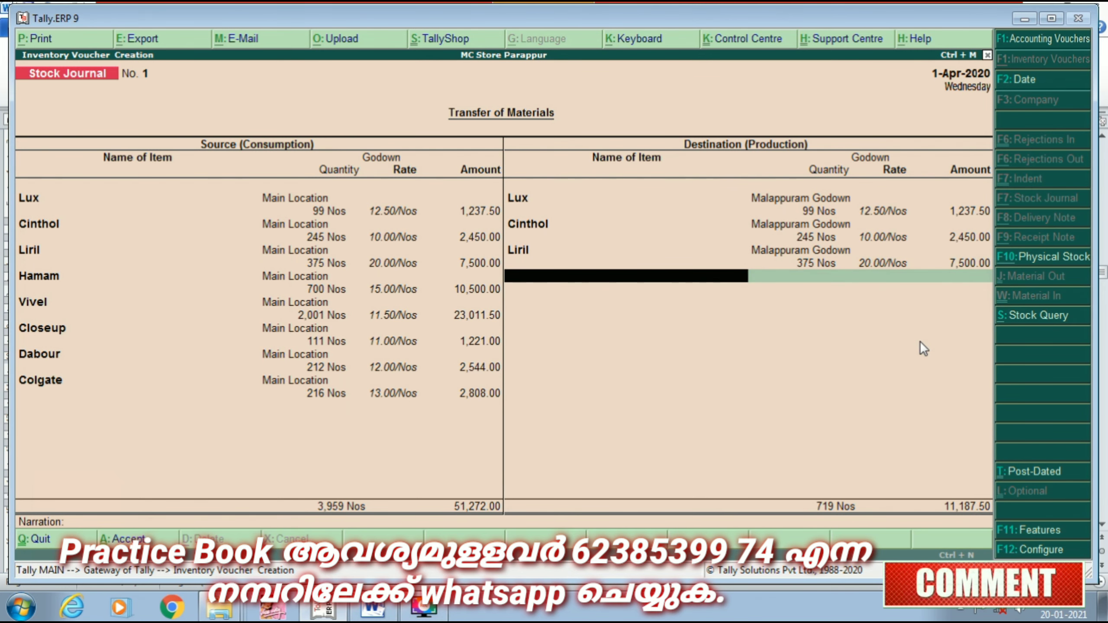
- Add Hamam as a destination item in Malappuram Godown with 700 Nos at a rate of 15.00
text(H)
key(Return)
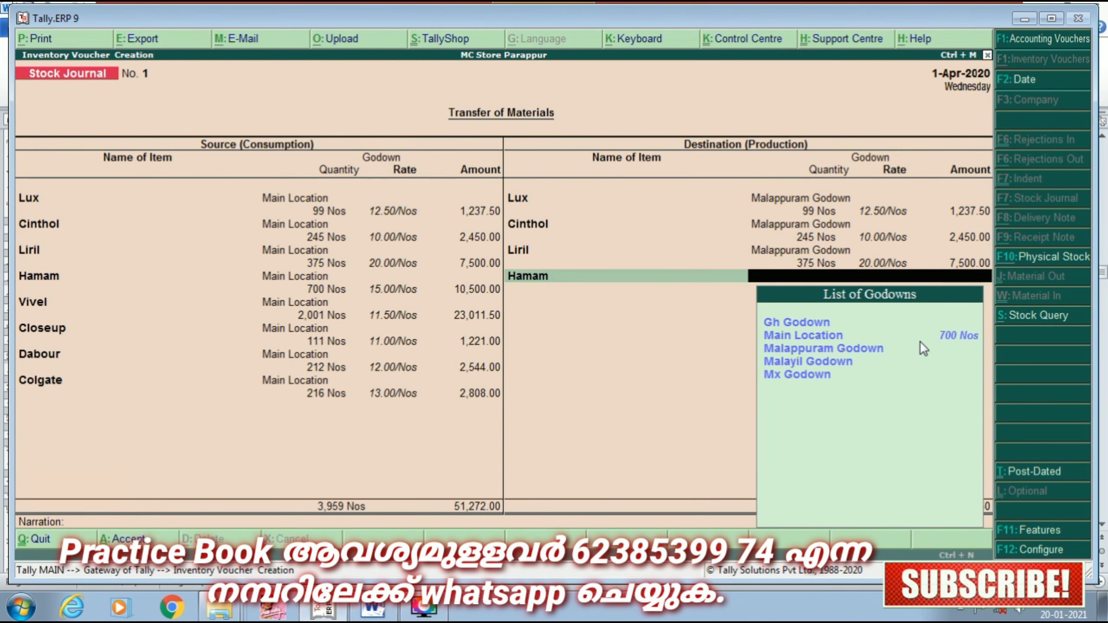
key(Down)
key(Down)
key(Return)
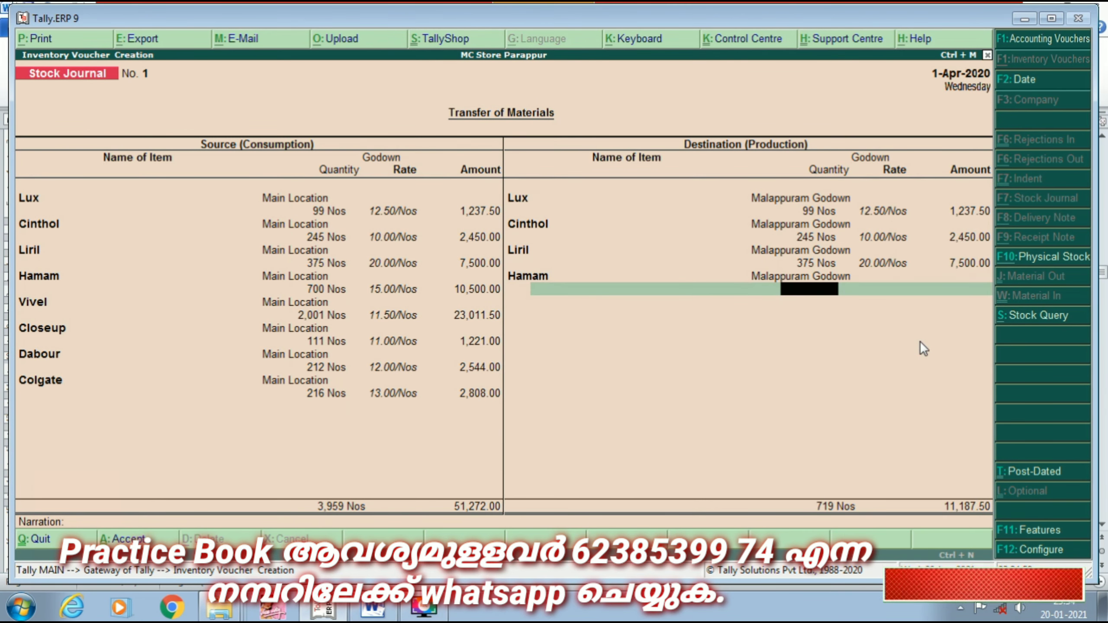
text(700)
key(Return)
key(Return)
key(Return)
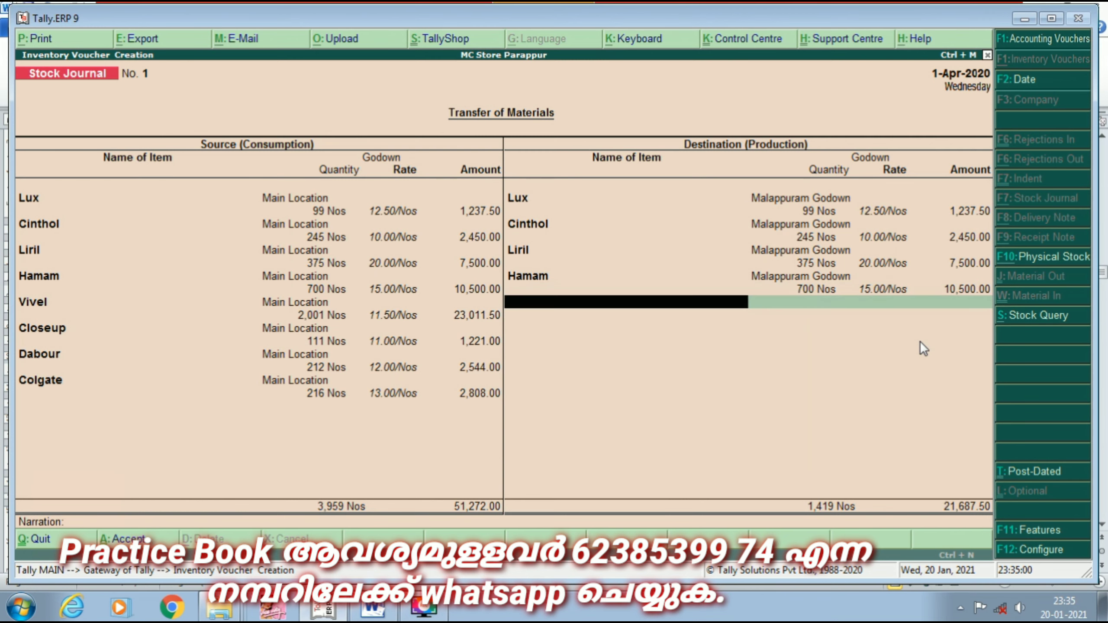
- Add Vivel as a destination item in Malappuram Godown with 2001 Nos at a rate of 11.50
text(v)
key(Return)
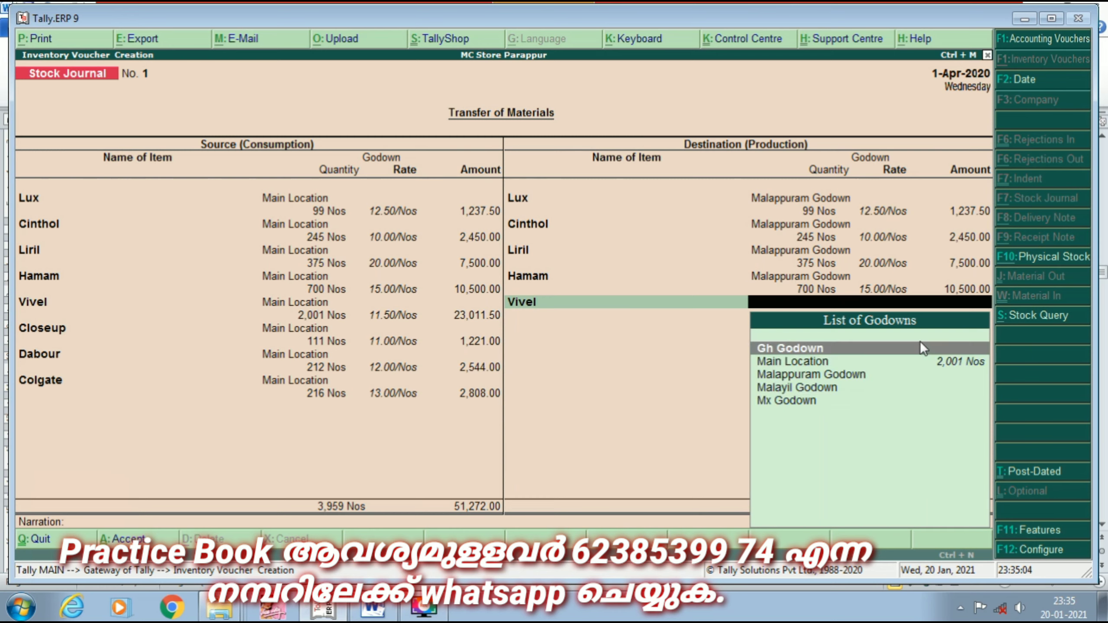
key(Down)
key(Down)
key(Return)
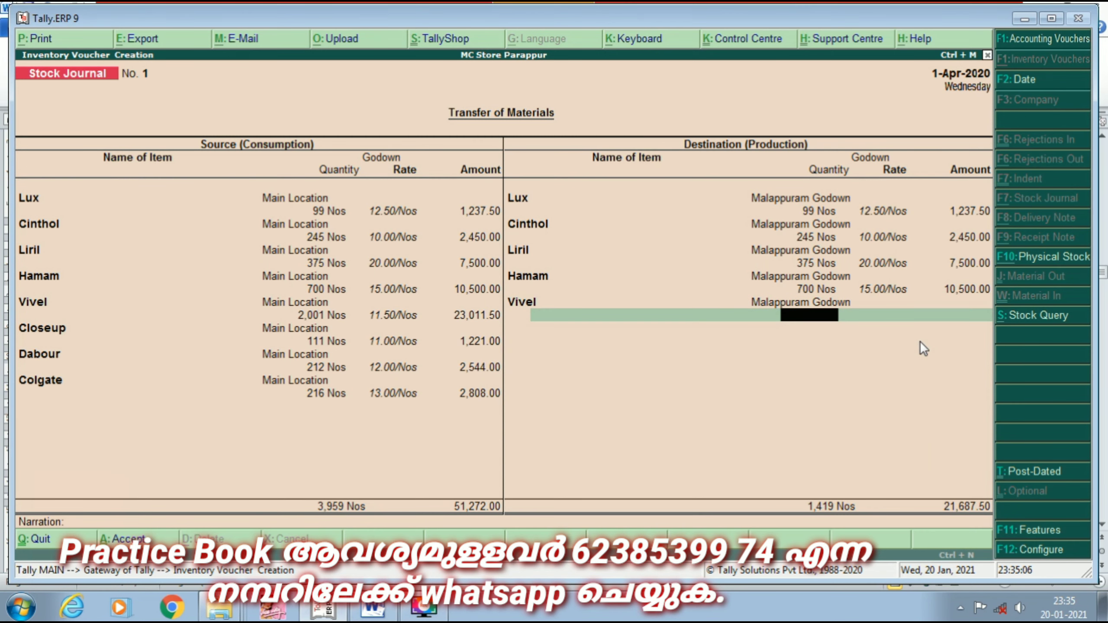
text(2001)
key(Return)
key(Return)
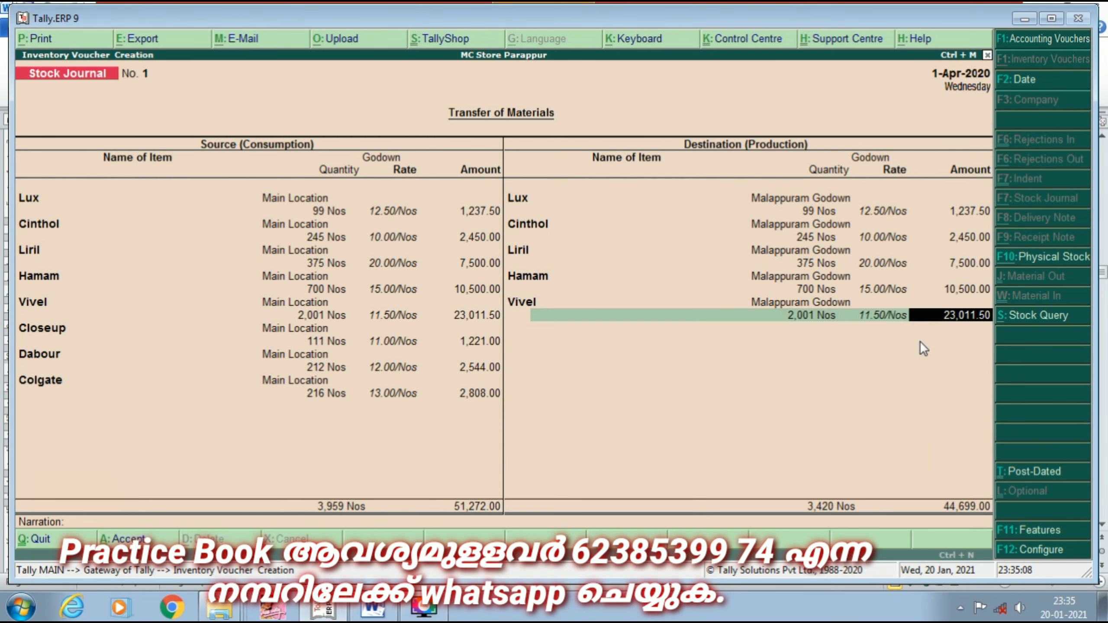
key(Return)
- Add Closeup as a destination item in Malappuram Godown with 111 Nos at a rate of 11.00
text(C)
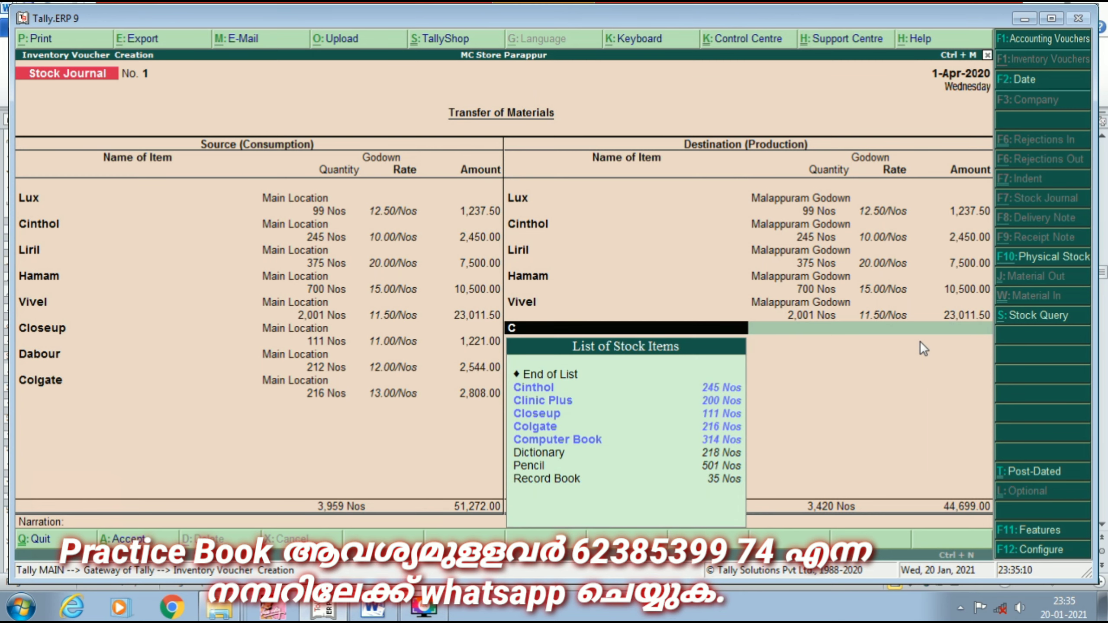
key(Down)
key(Down)
key(Down)
key(Return)
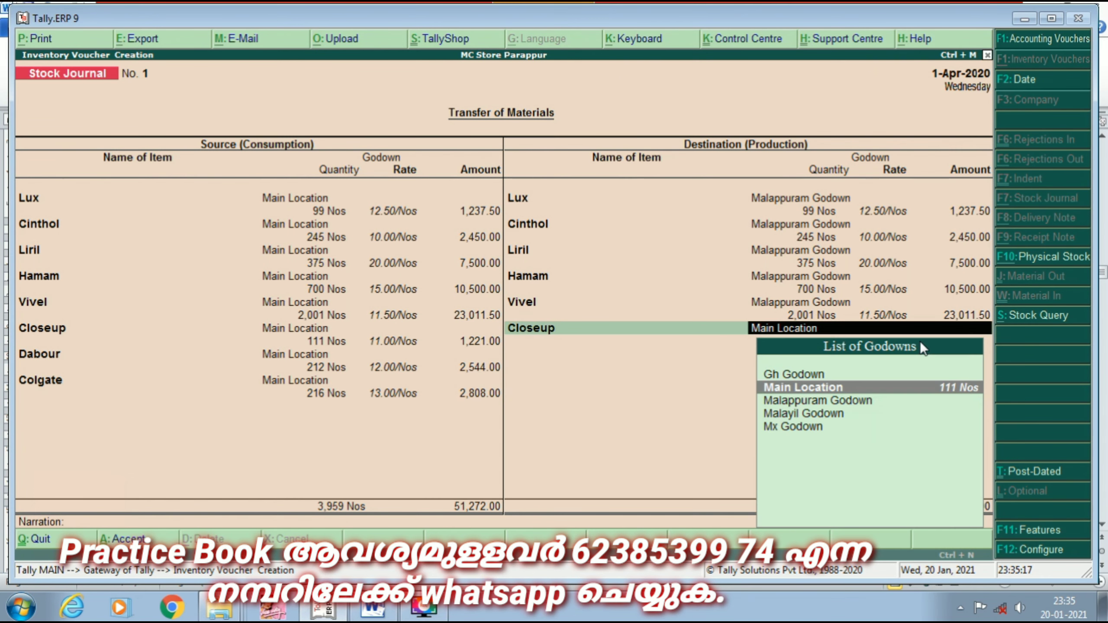
key(Down)
key(Return)
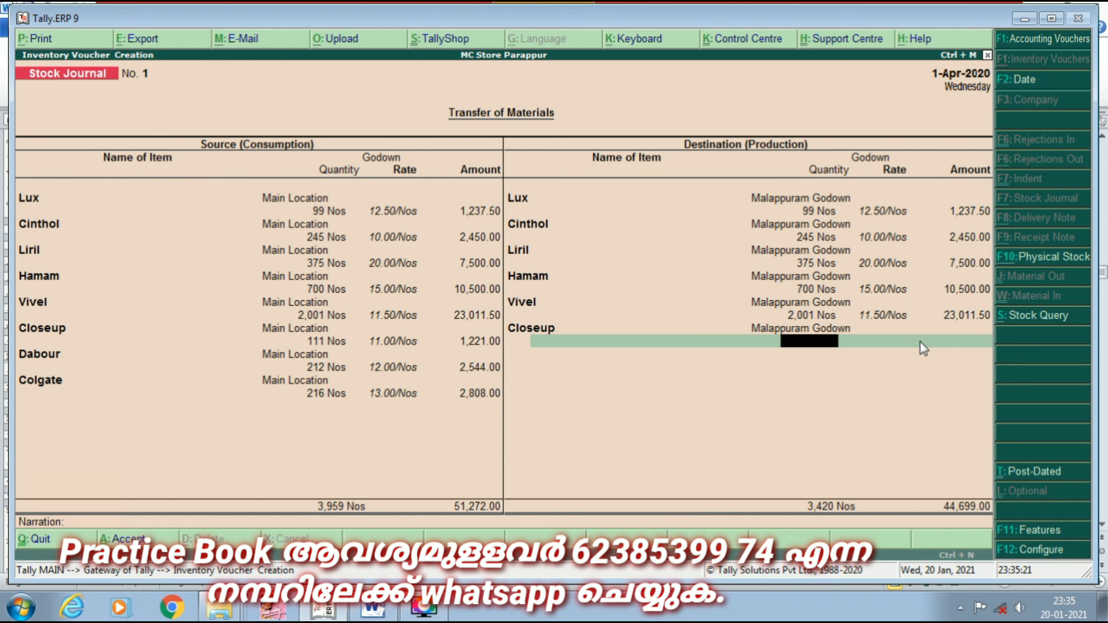
text(111)
key(Return)
key(Return)
key(Return)
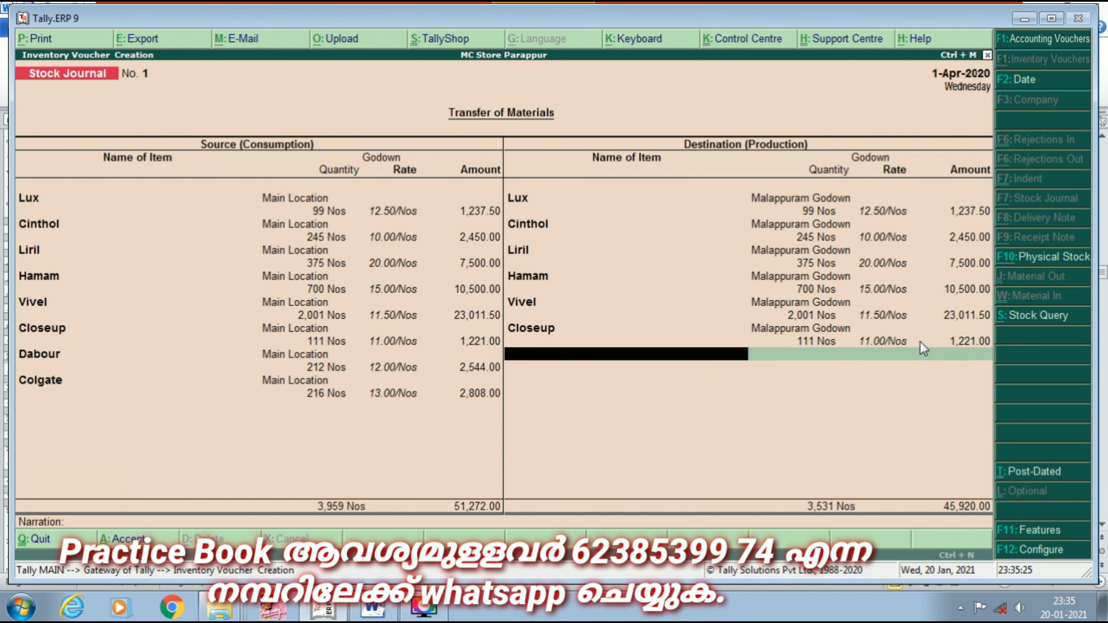
- Add Dabour as a destination item in Malappuram Godown with a quantity of 212 Nos
text(D)
key(Down)
key(Up)
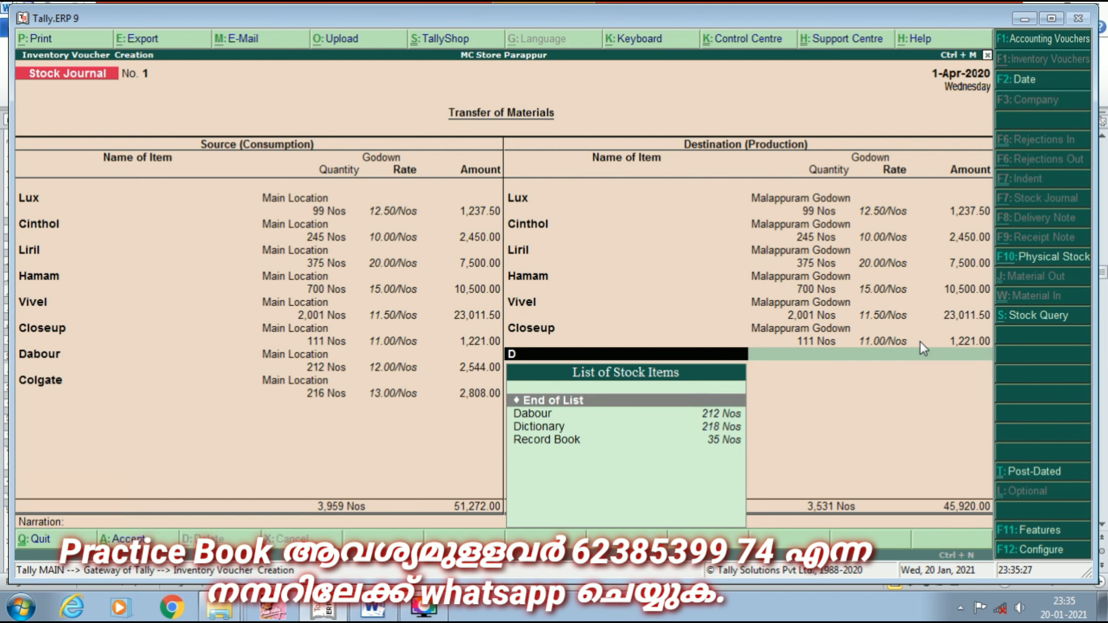
key(Down)
key(Return)
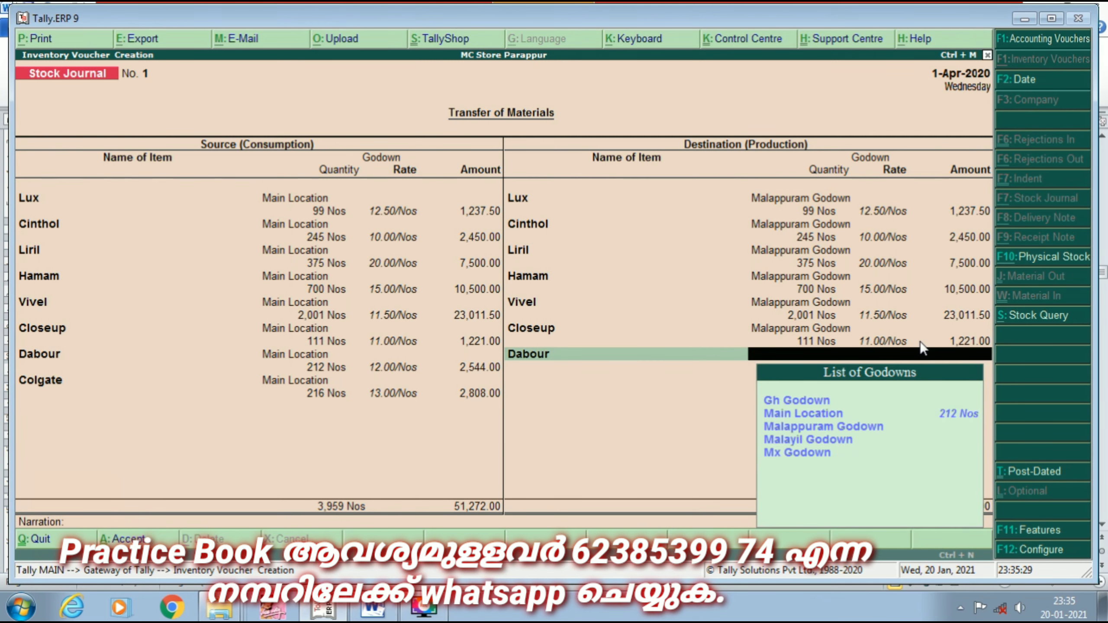
key(Down)
key(Down)
key(Down)
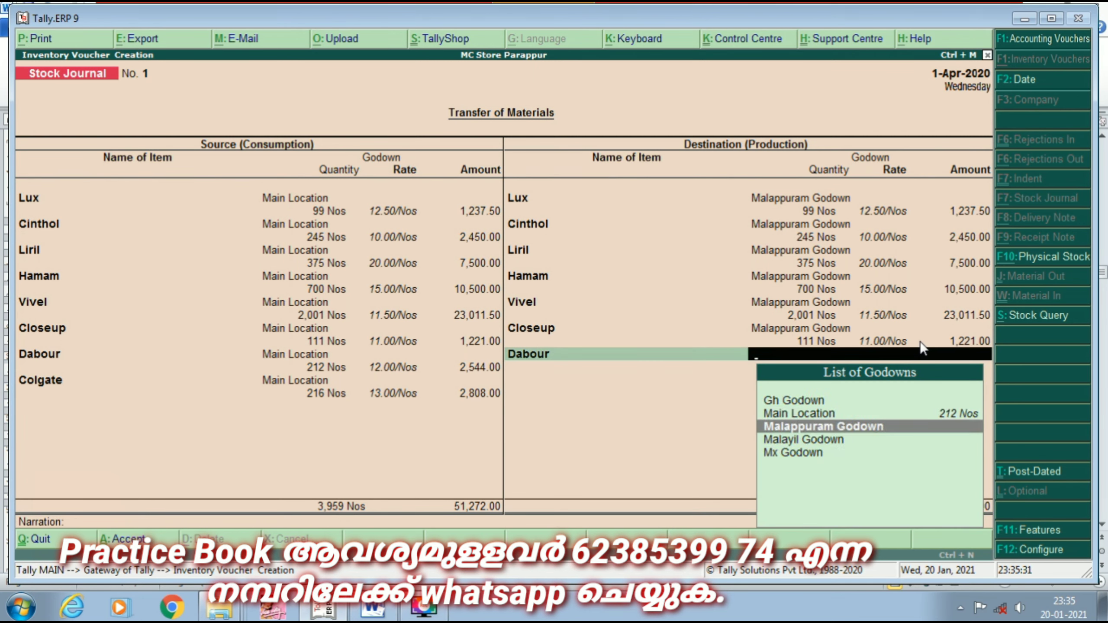
key(Return)
text(212)
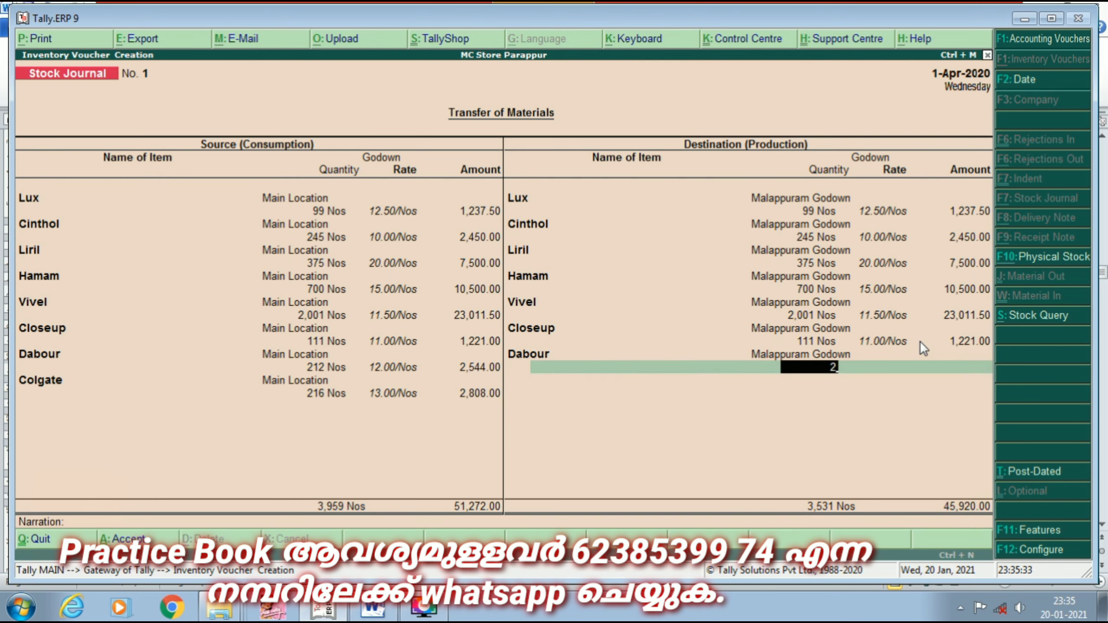
- Complete the destination entry for Dabour with a quantity of 212 Nos in Malappuram Godown
key(Return)
key(Return)
key(Return)
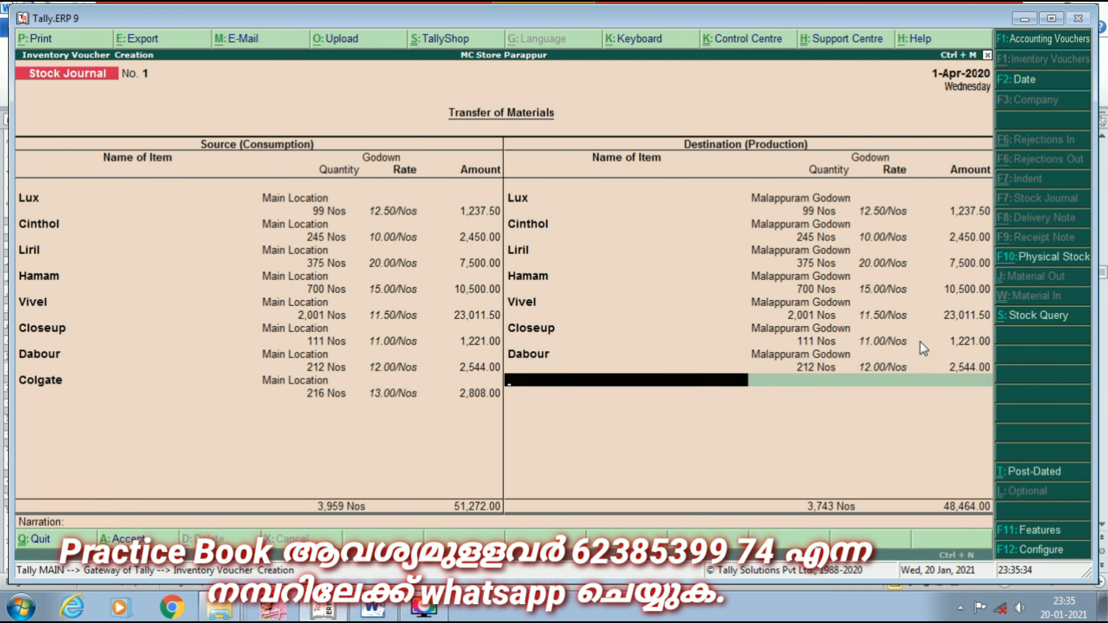
- Add Colgate to the destination items in Malappuram Godown with a quantity of 216 Nos
text(C)
key(Down)
key(Down)
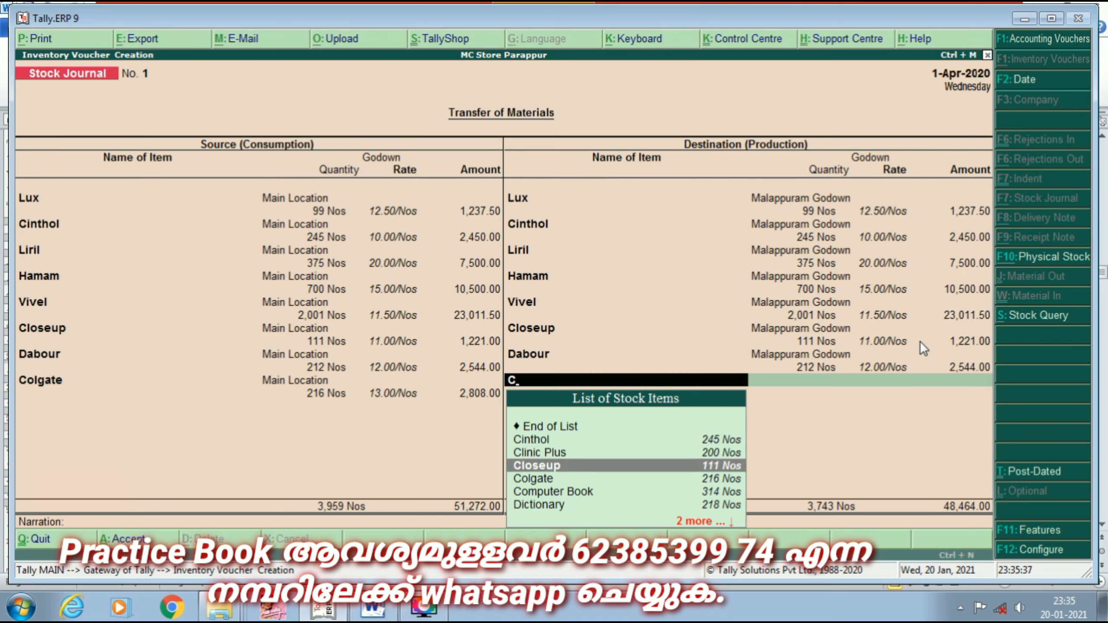
key(Down)
key(Return)
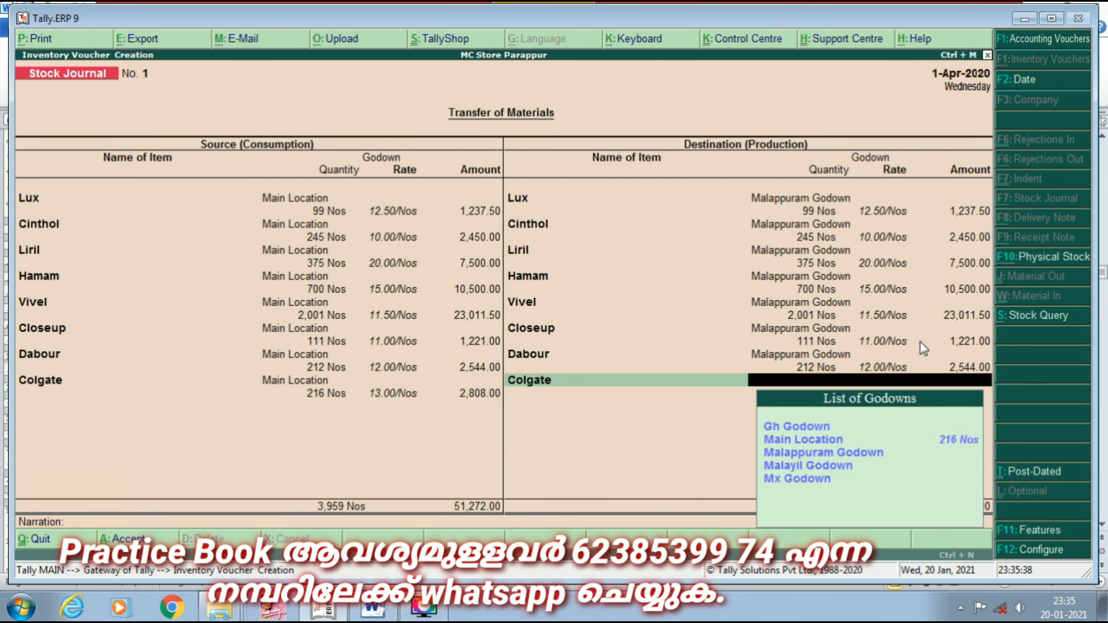
key(Up)
key(Up)
key(Down)
key(Down)
key(Return)
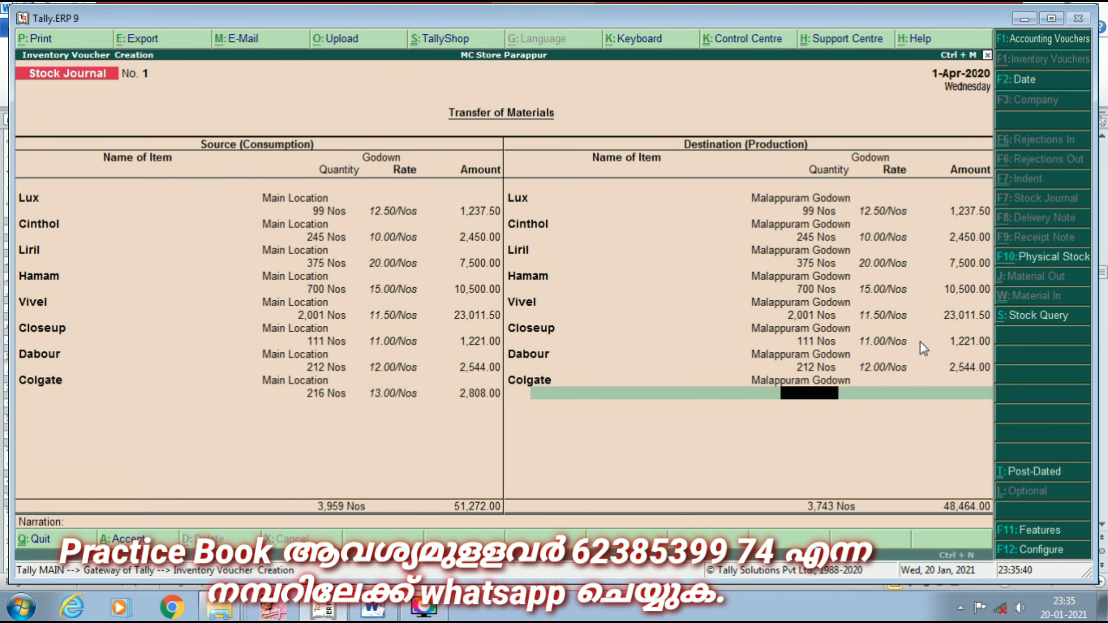
text(216)
key(Return)
key(Return)
key(Return)
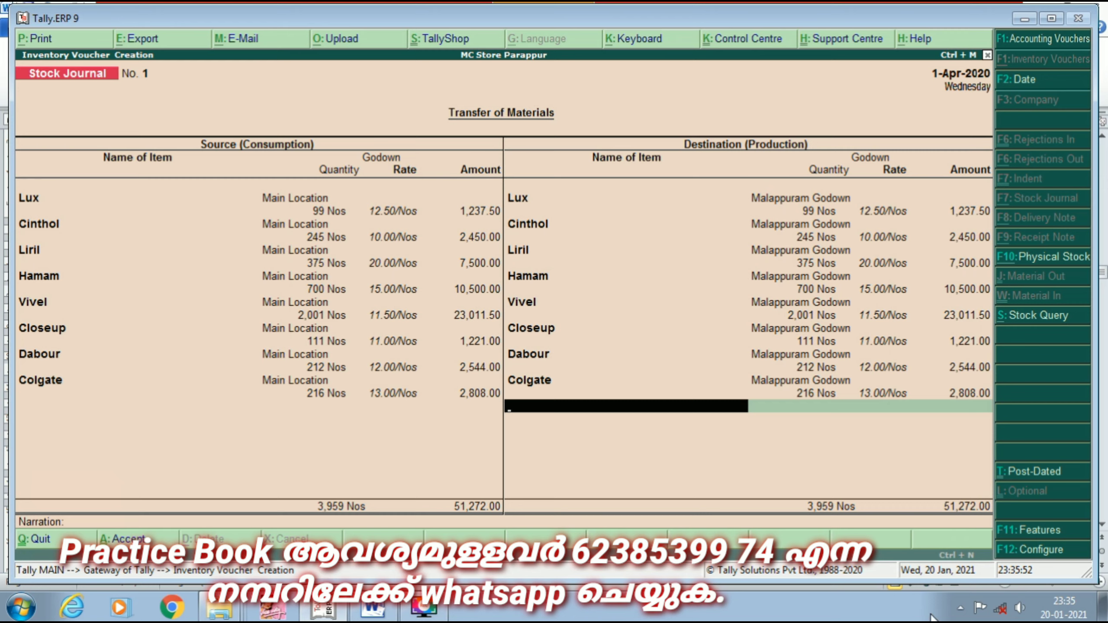
- End the destination item list and save stock journal No. 1 without a narration
key(Return)
key(Return)
key(Return)
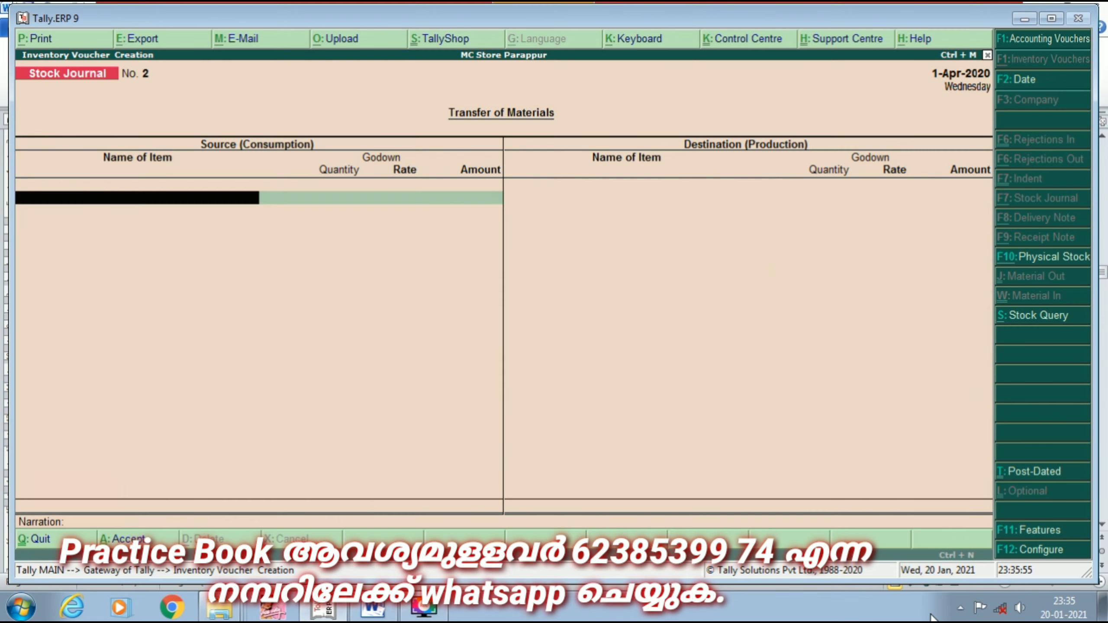
- Switch to the Word document and review the stock item table and the Godown transfer instructions
click(373, 608)
scroll(426, 390, down, 3)
scroll(426, 390, down, 3)
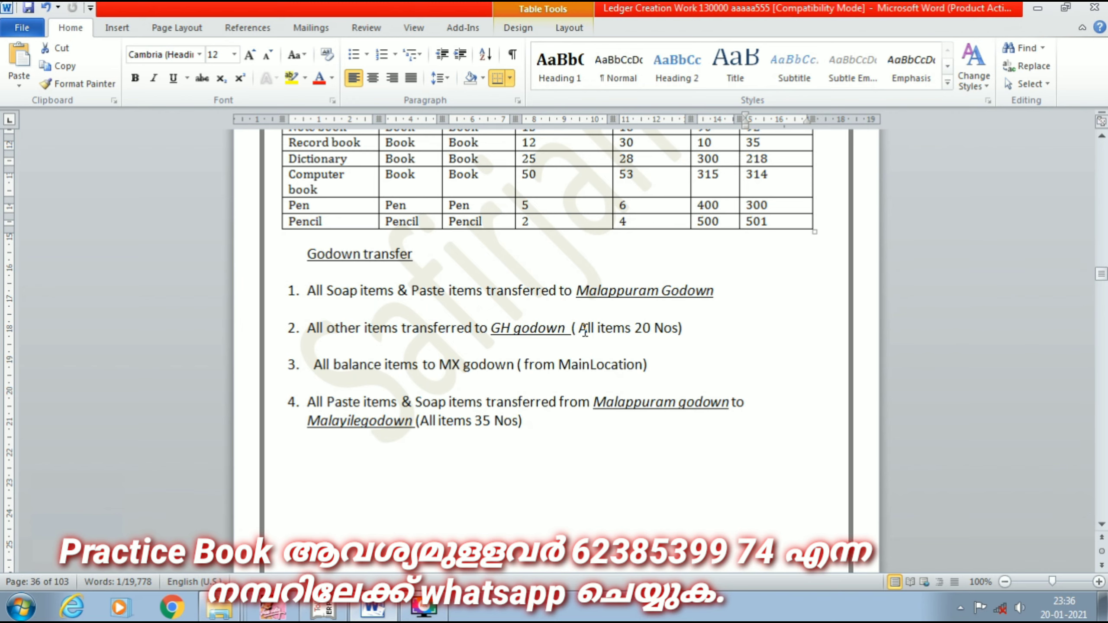
scroll(423, 213, up, 6)
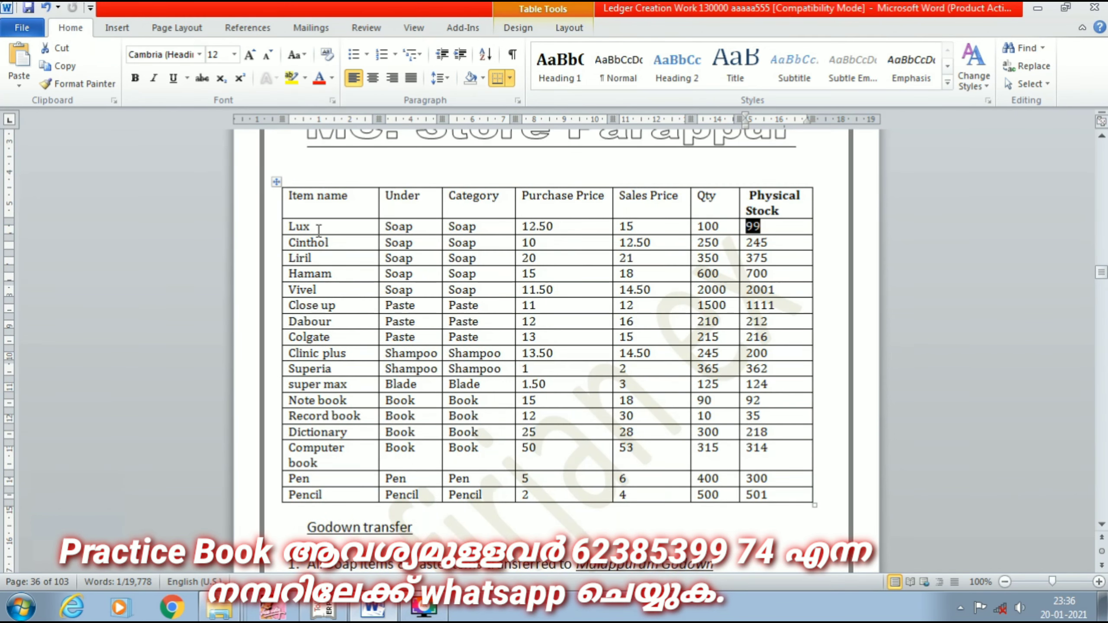
scroll(320, 231, down, 3)
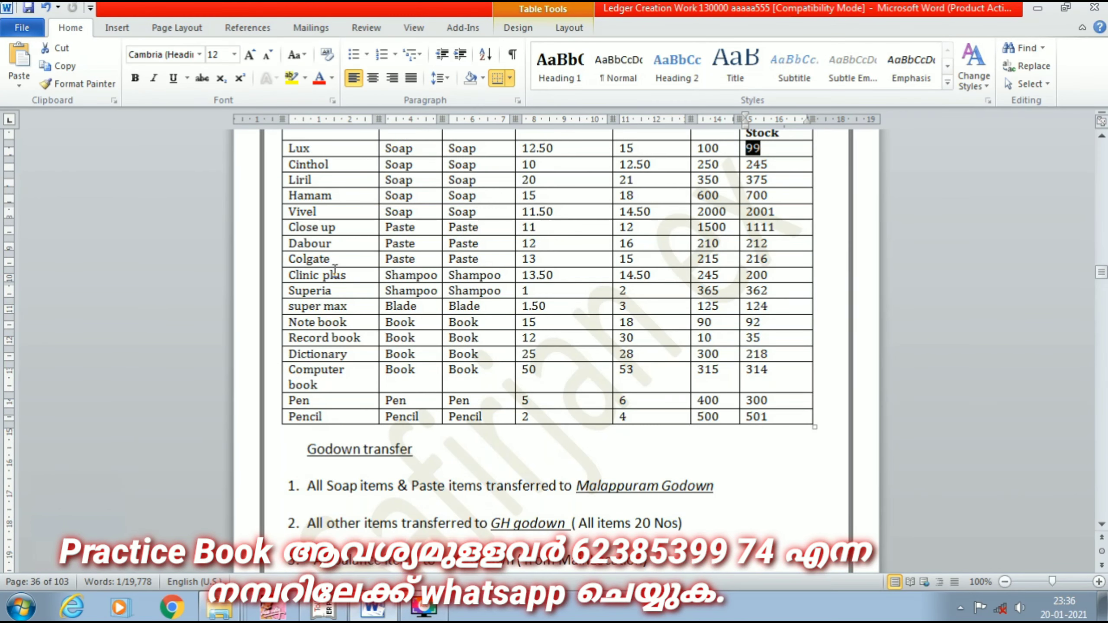
scroll(693, 522, down, 6)
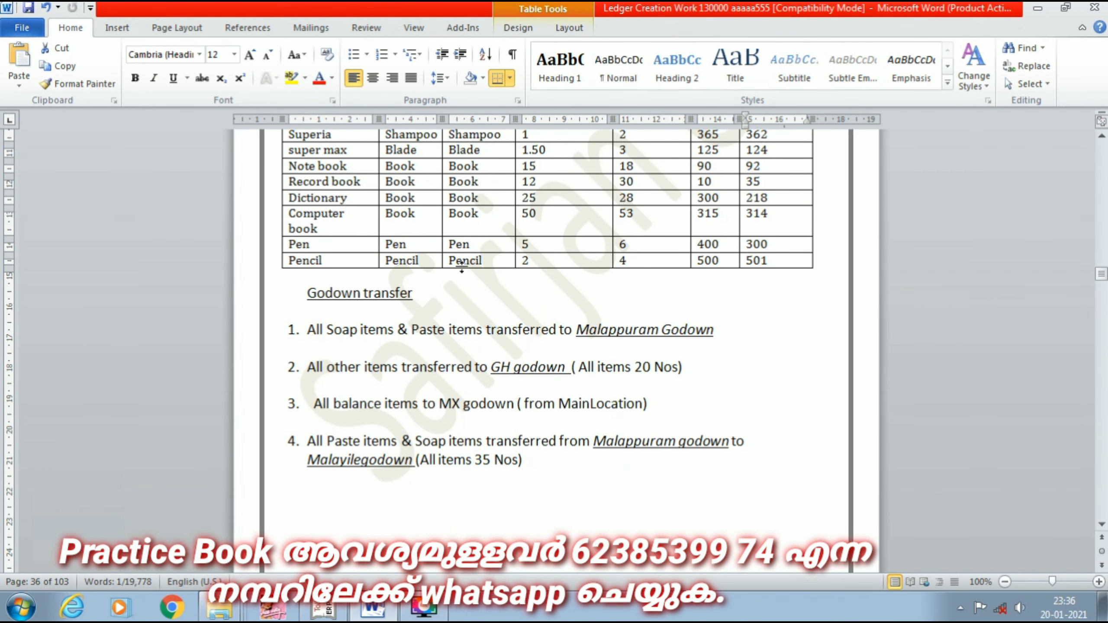
scroll(433, 239, up, 1)
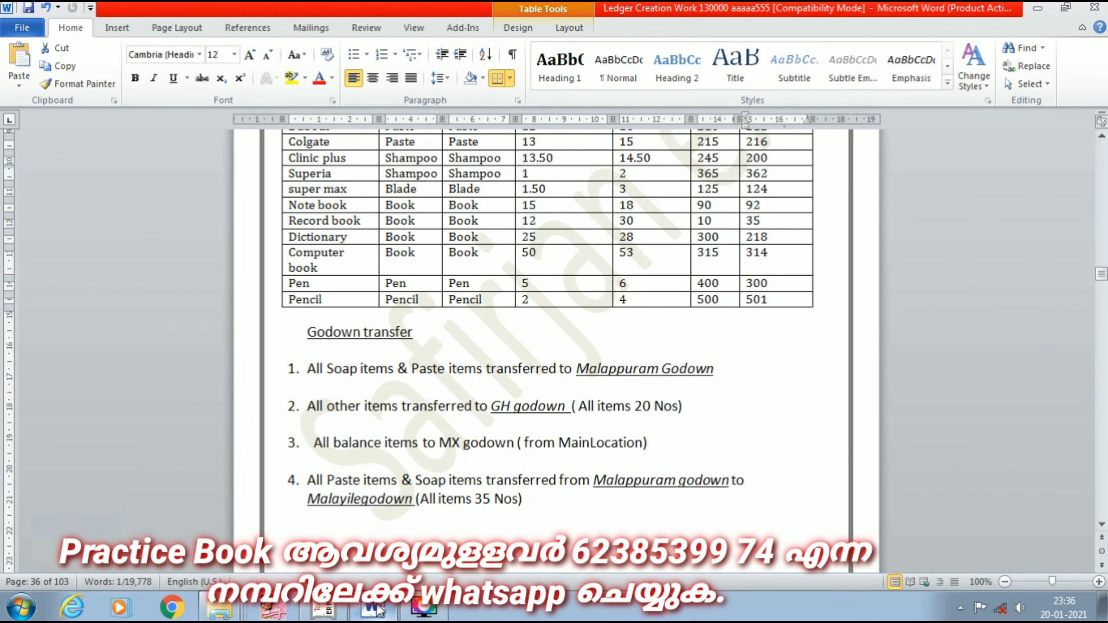
- Return to Tally.ERP 9 and choose Clinic Plus as the first source item of stock journal No. 2
click(335, 608)
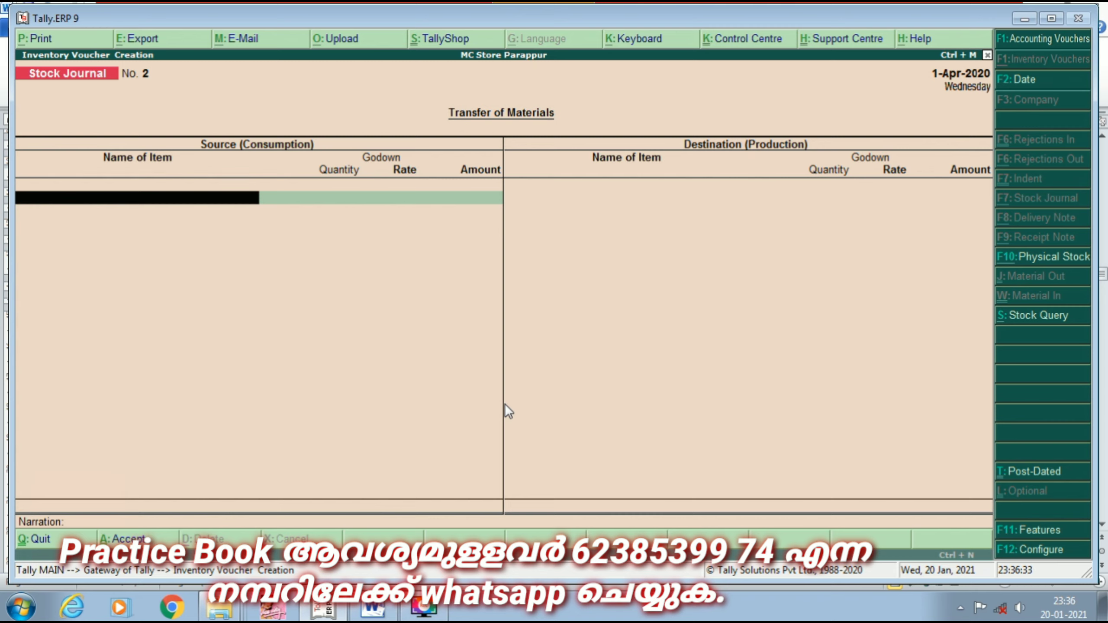
text(C)
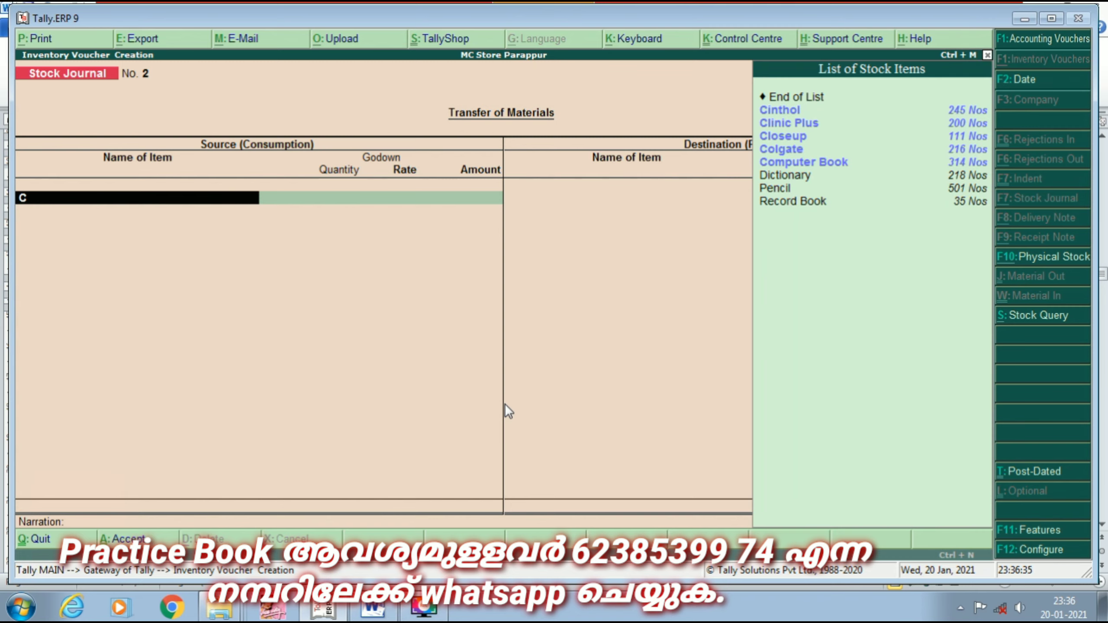
key(Down)
key(Down)
key(Up)
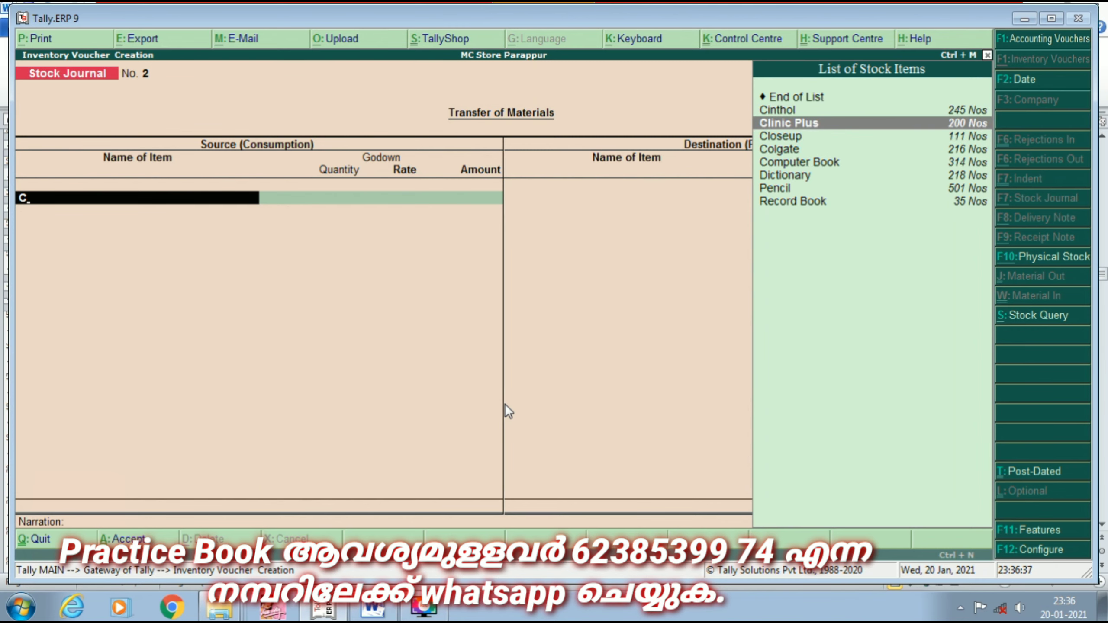
key(Return)
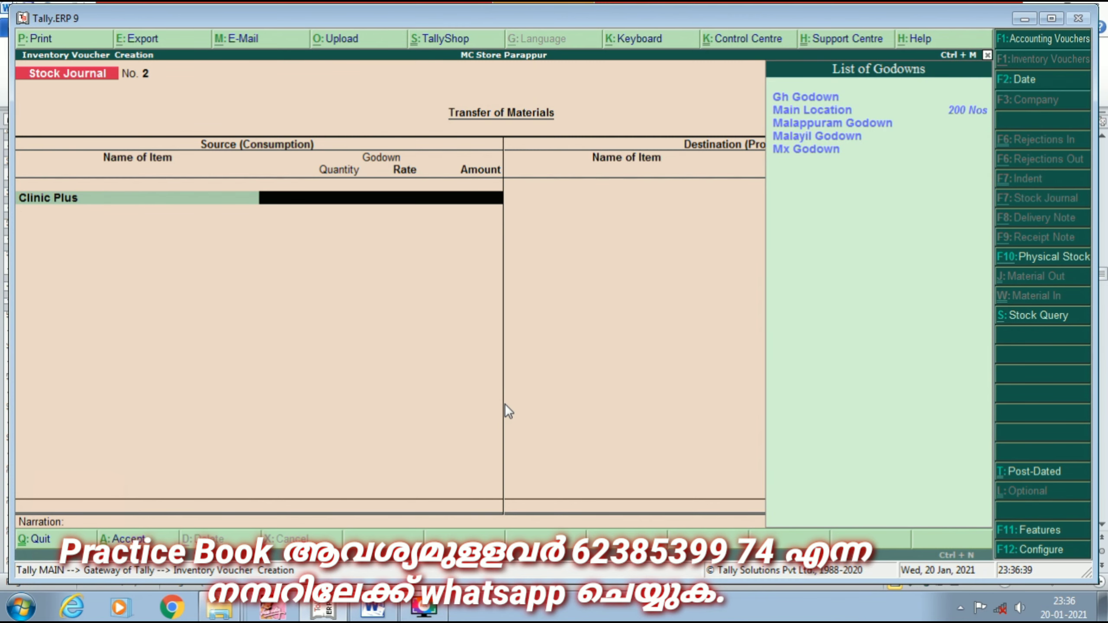
key(Down)
key(Down)
key(Down)
key(Return)
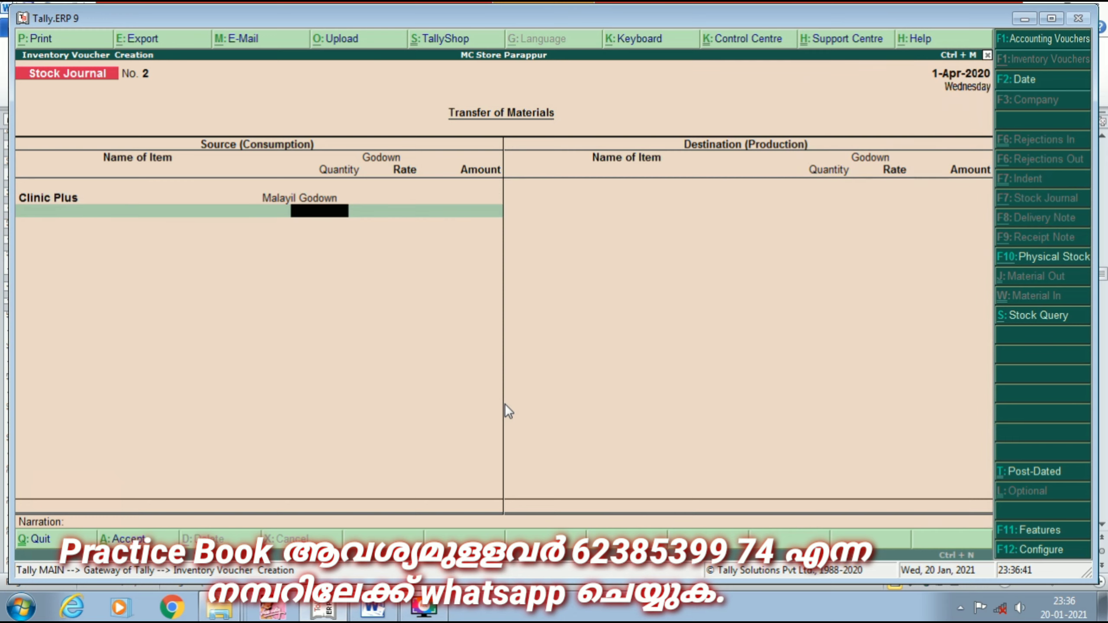
key(BackSpace)
- Set Clinic Plus's source godown to Main Location and its quantity to 20 Nos, keeping the suggested rate
key(Up)
key(Up)
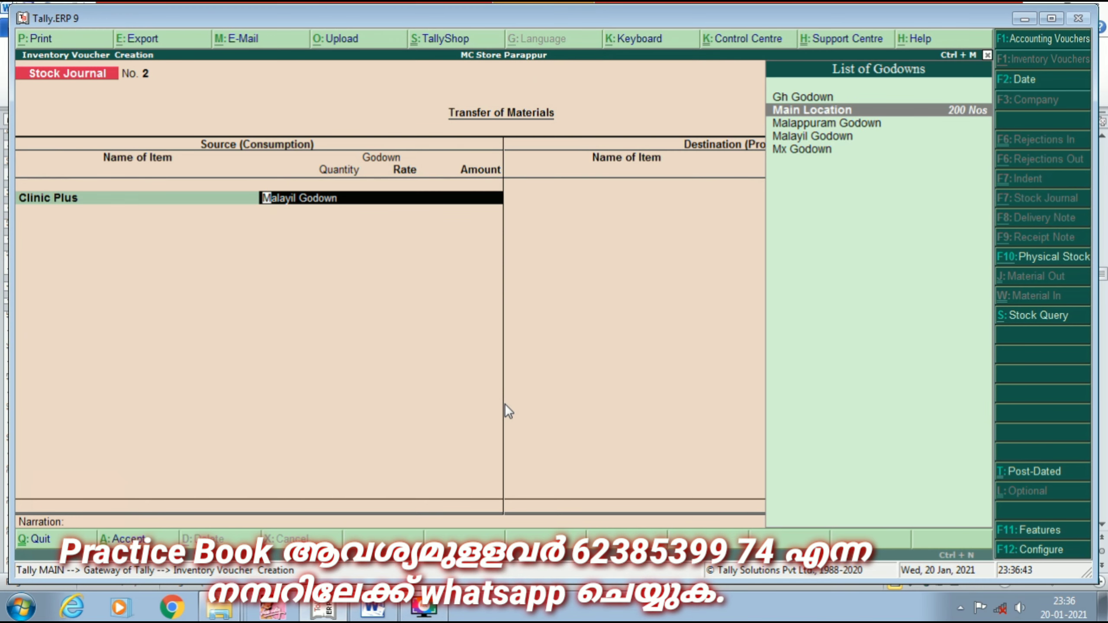
key(Return)
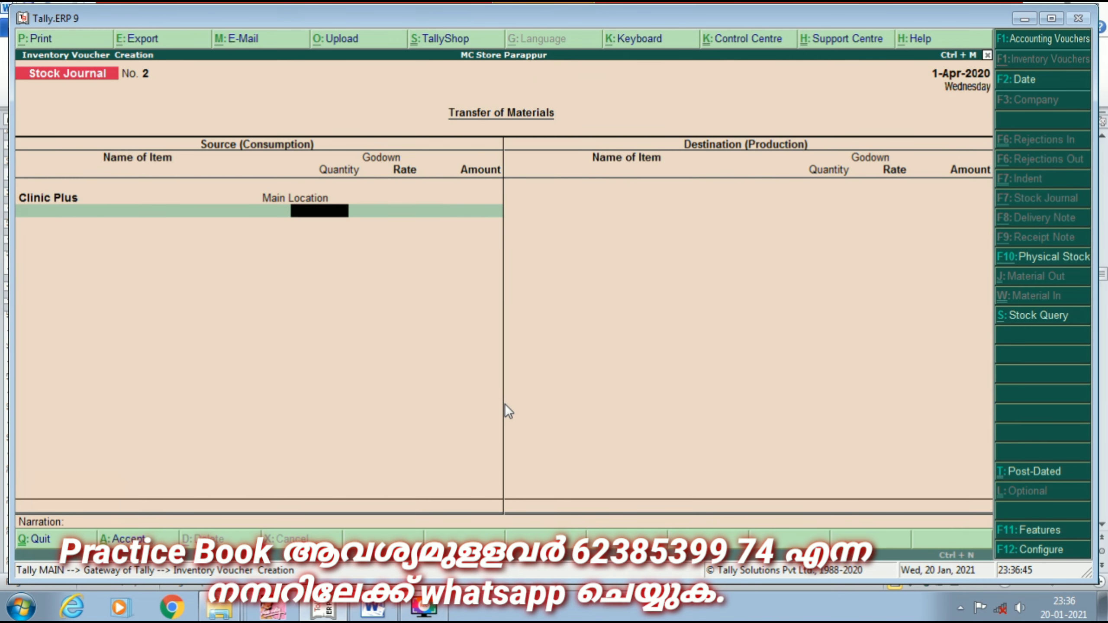
text(20)
key(Return)
key(Return)
key(Return)
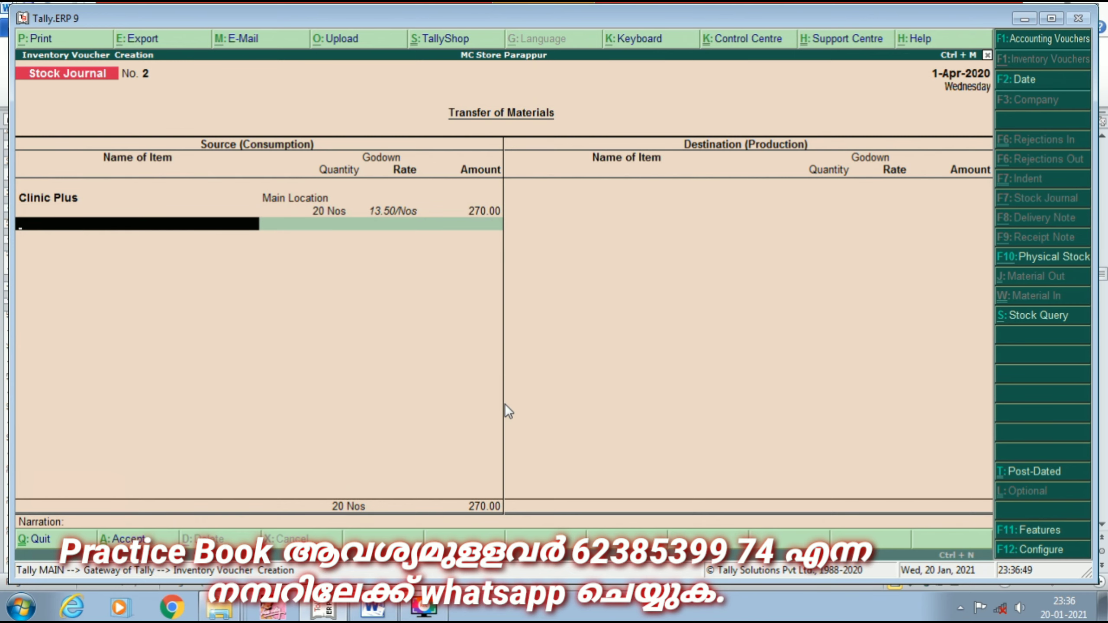
- Add Superia to the source items from Main Location with a quantity of 20 Nos
text(S)
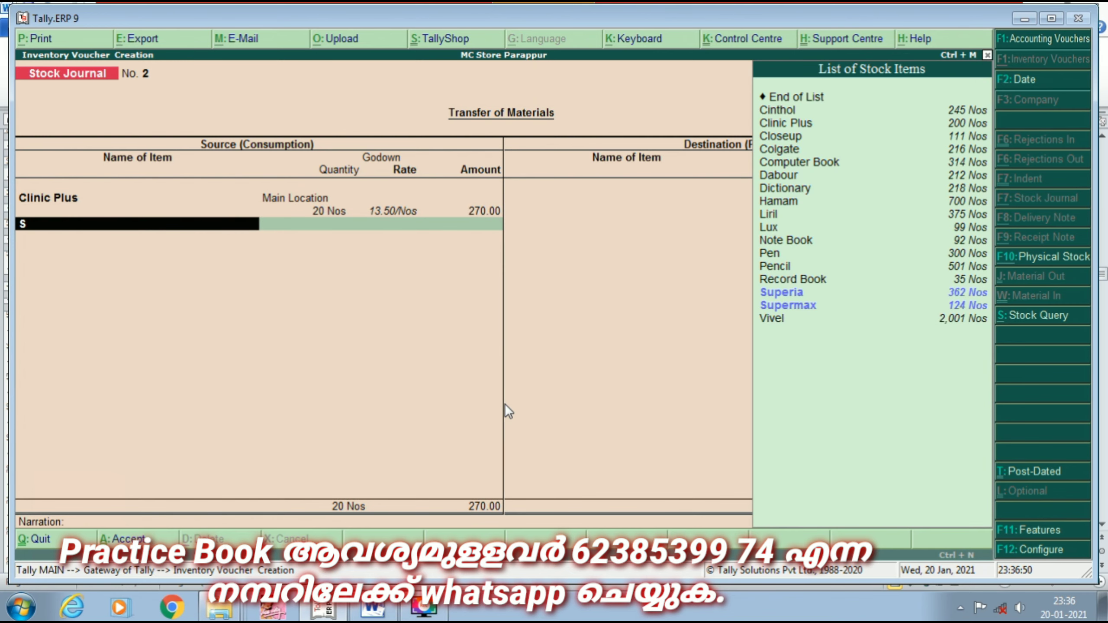
key(Return)
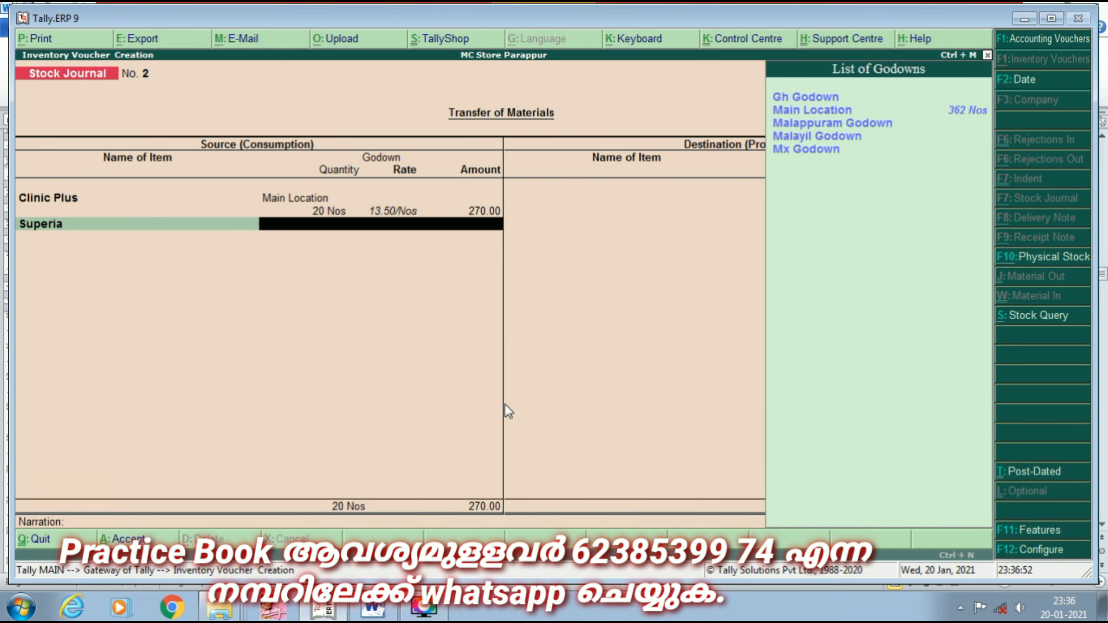
key(Down)
key(Return)
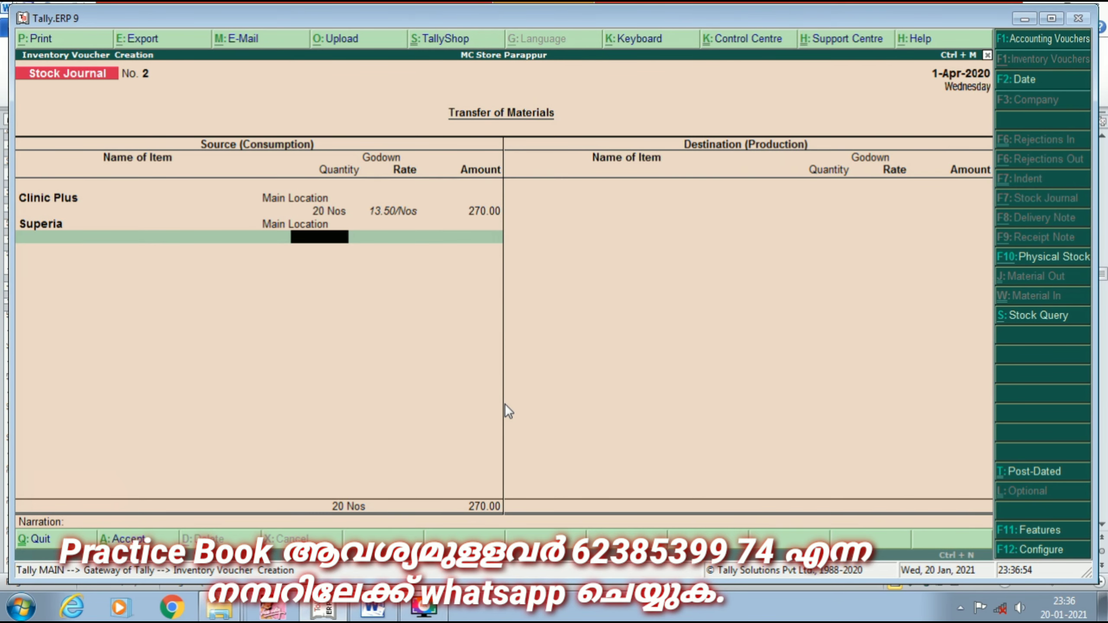
text(20)
key(Return)
key(Return)
key(Return)
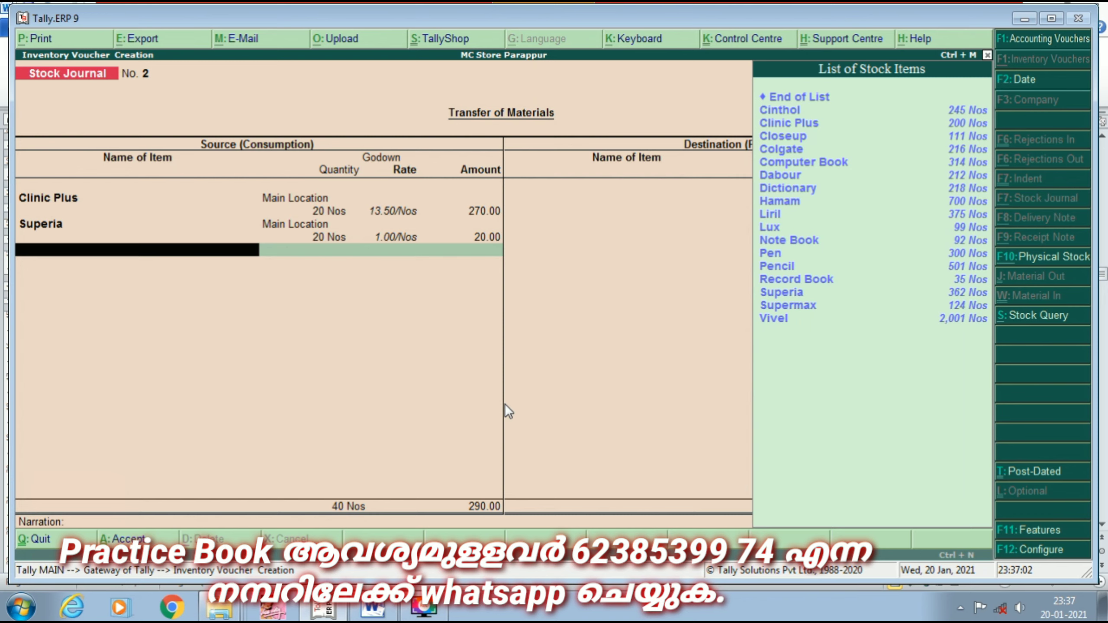
- Add Supermax to the source items from Main Location with a quantity of 20 Nos
text(s)
key(Down)
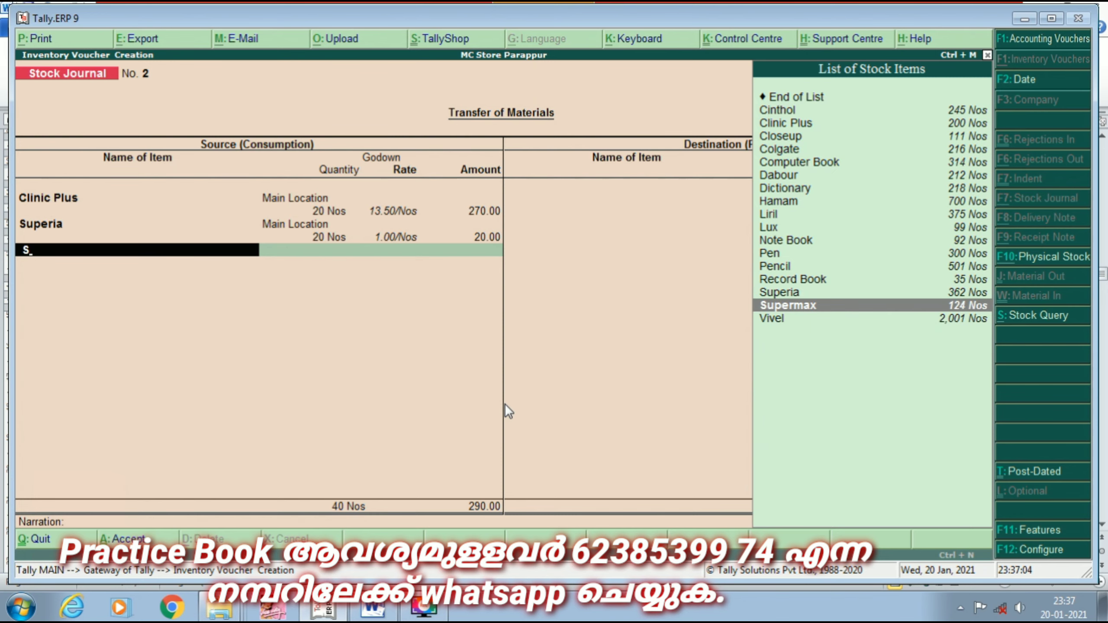
key(Return)
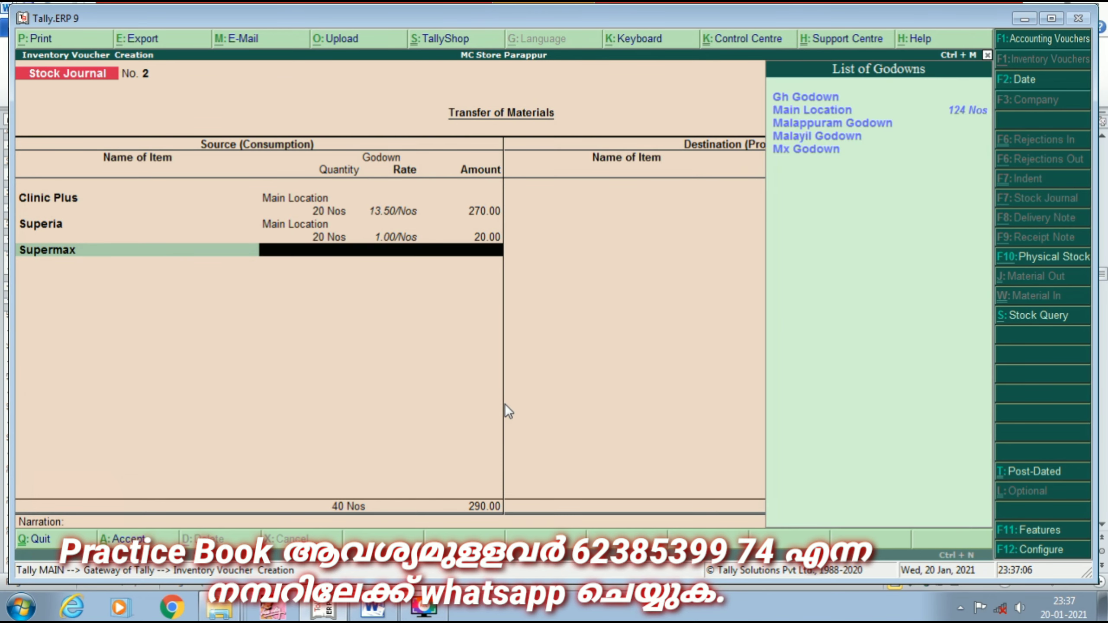
key(Down)
key(Return)
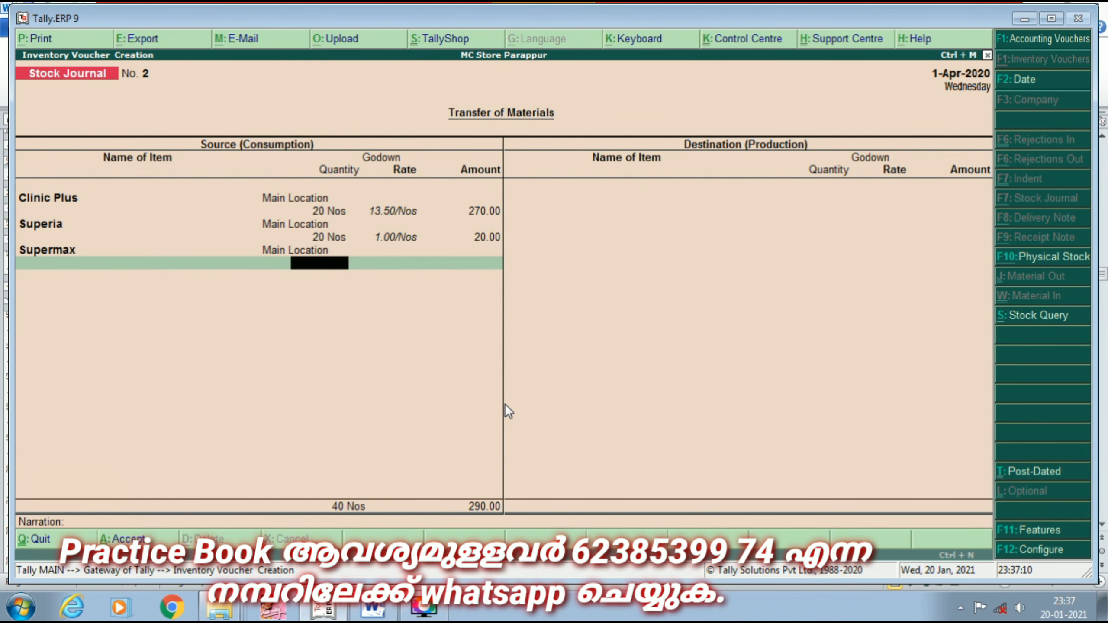
text(20)
key(Return)
key(Return)
key(Return)
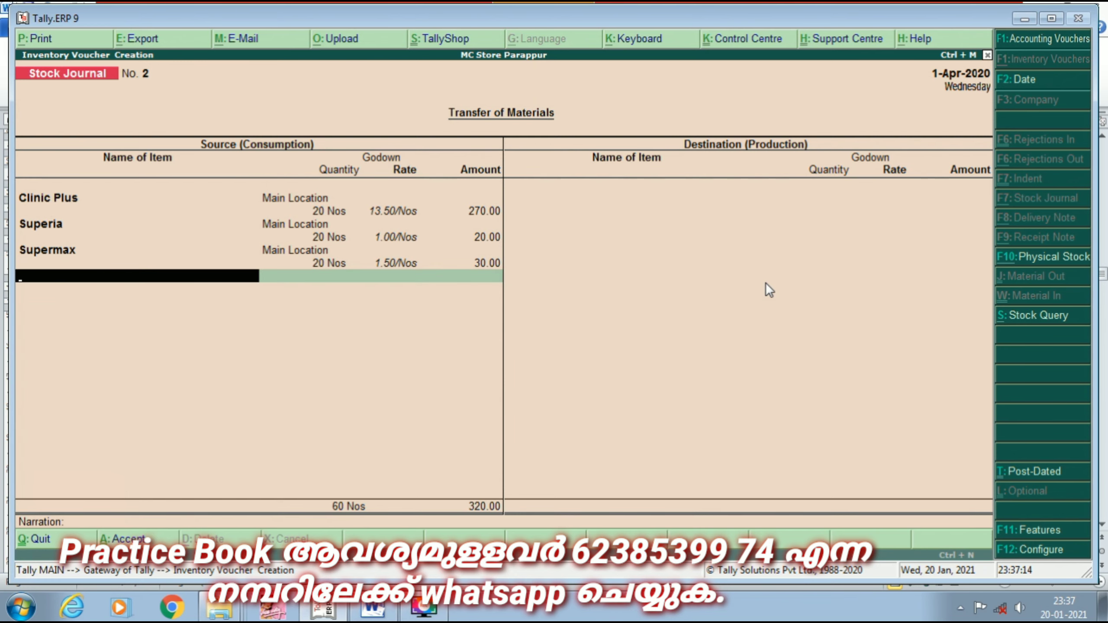
- Add Note Book to the source items from Main Location with a quantity of 20 Nos
text(N)
key(Return)
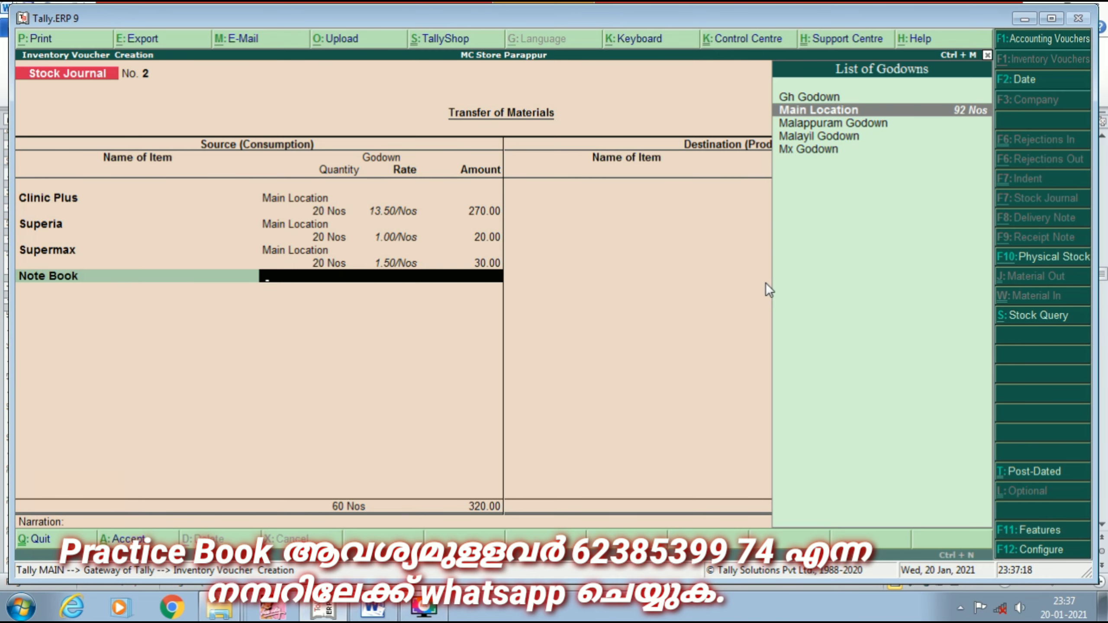
key(Return)
text(20)
key(Return)
key(Return)
key(Return)
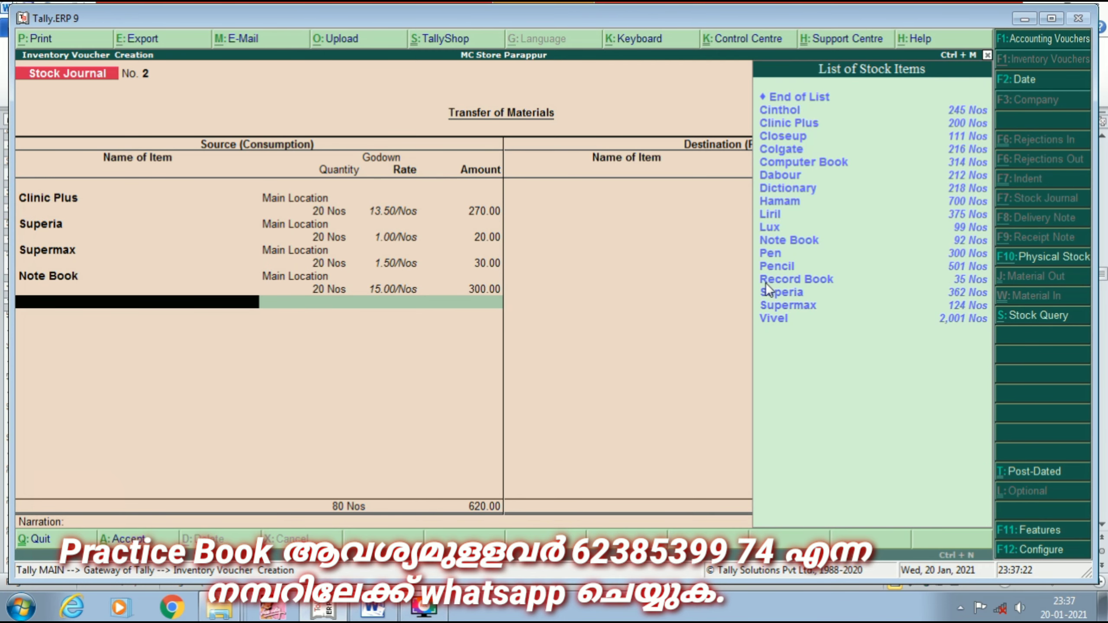
- Add Record Book to the source items from Main Location with a quantity of 20 Nos
text(R)
key(Return)
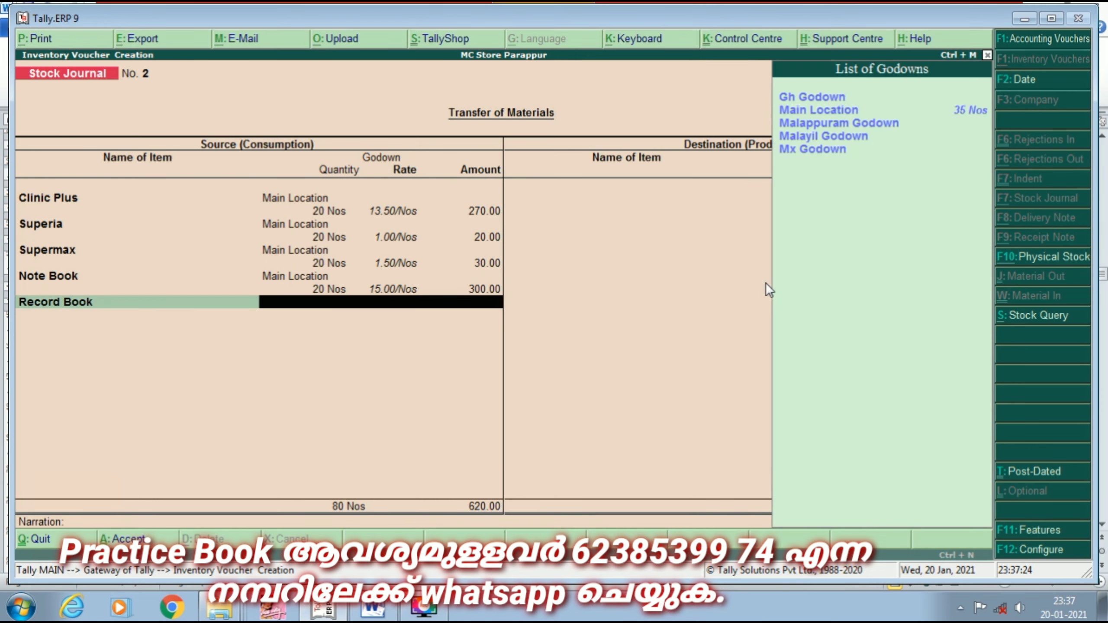
key(Up)
key(Down)
key(Return)
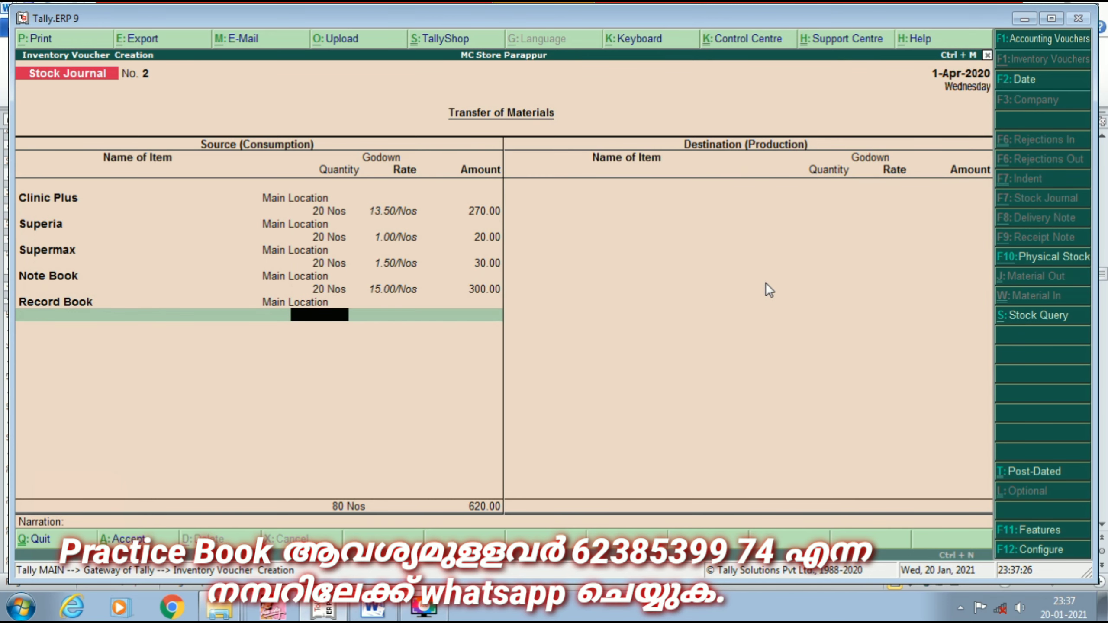
text(20)
key(Return)
key(Return)
key(Return)
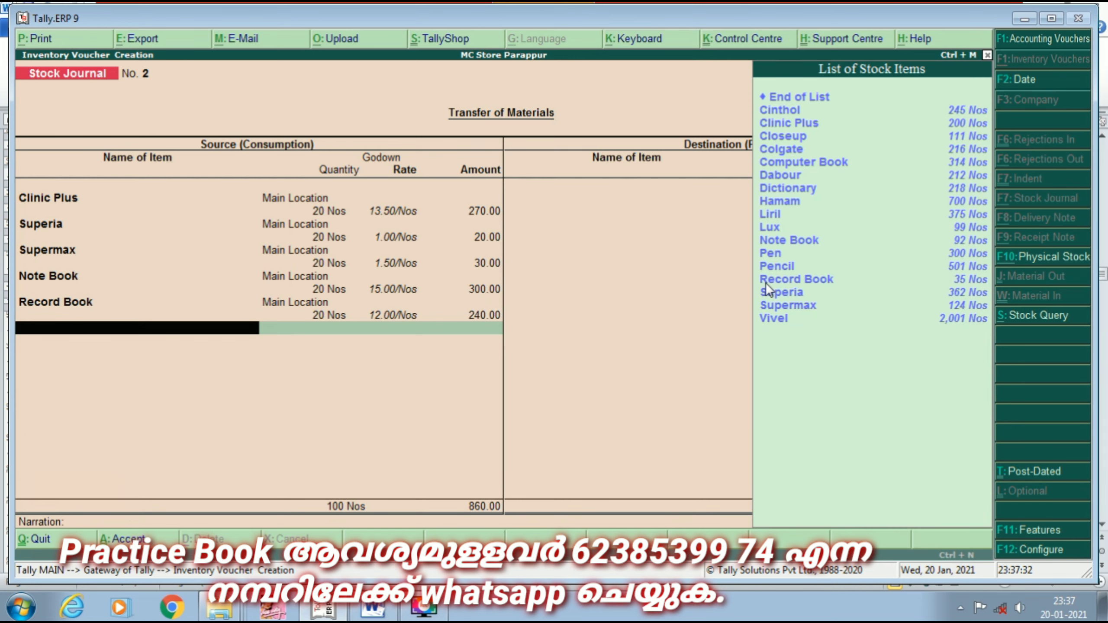
- Add Dictionary to the source items from Main Location with a quantity of 20 Nos
text(d)
key(Down)
key(Down)
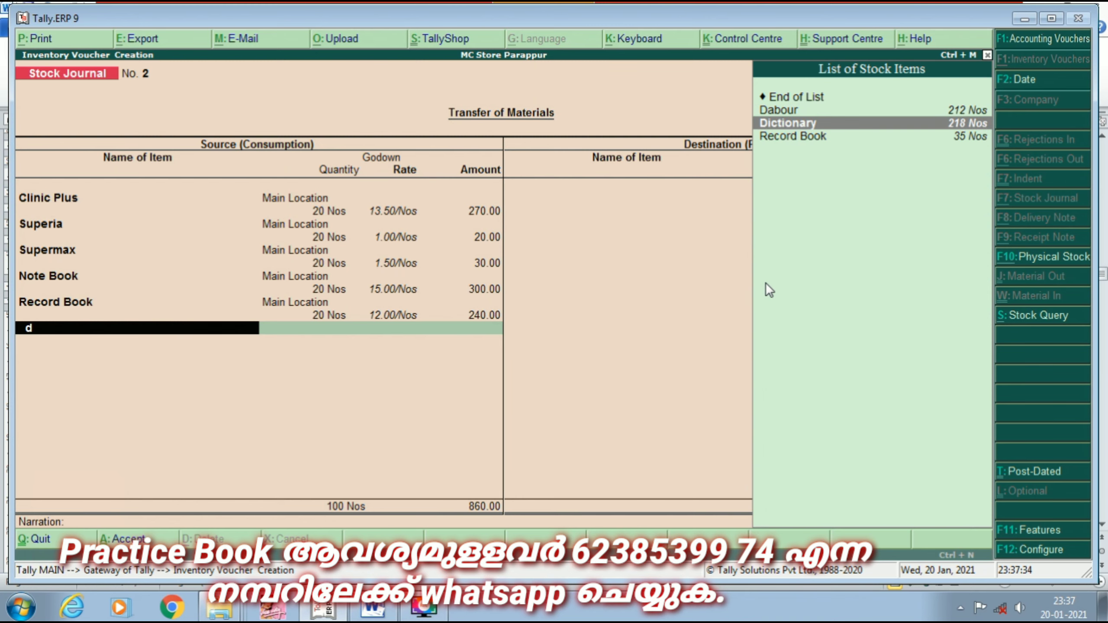
key(Return)
key(Down)
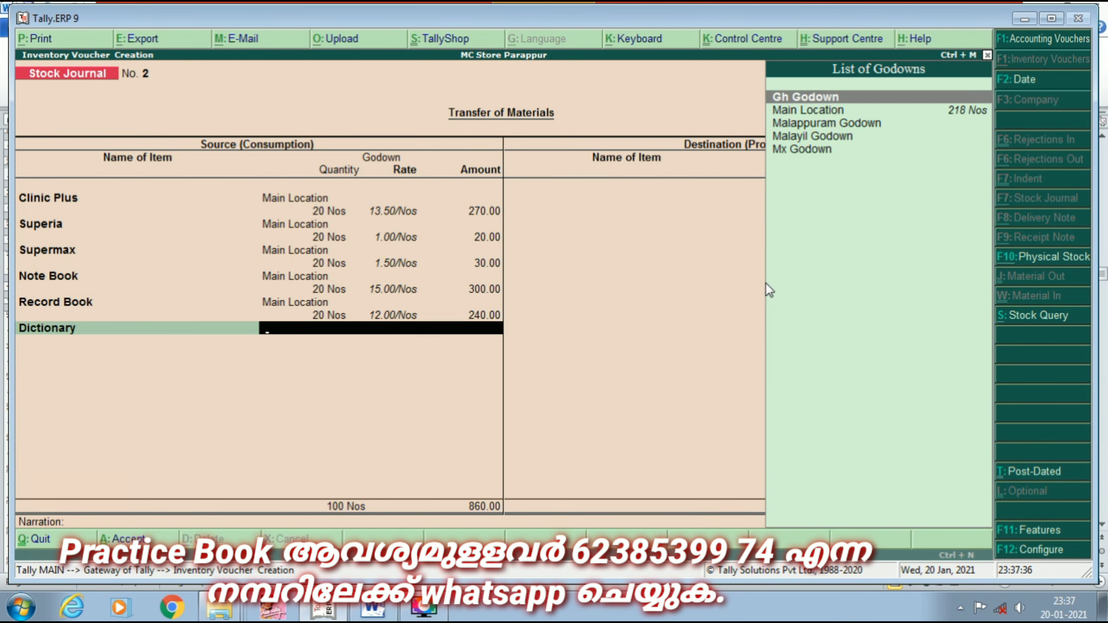
key(Down)
key(Down)
key(Up)
key(Return)
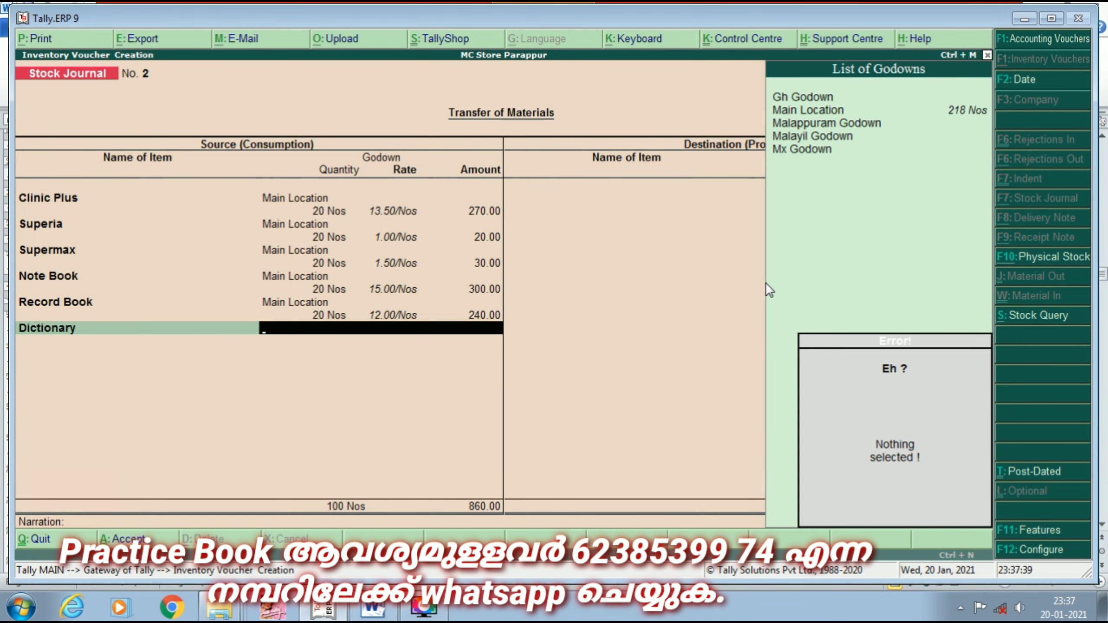
key(Return)
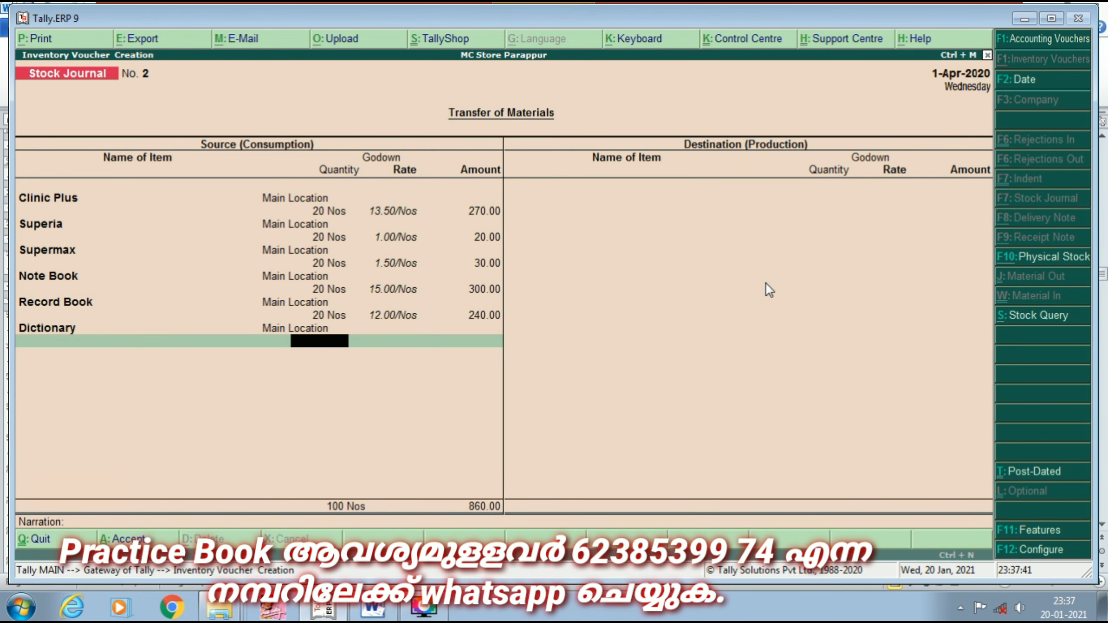
text(20)
key(Return)
key(Return)
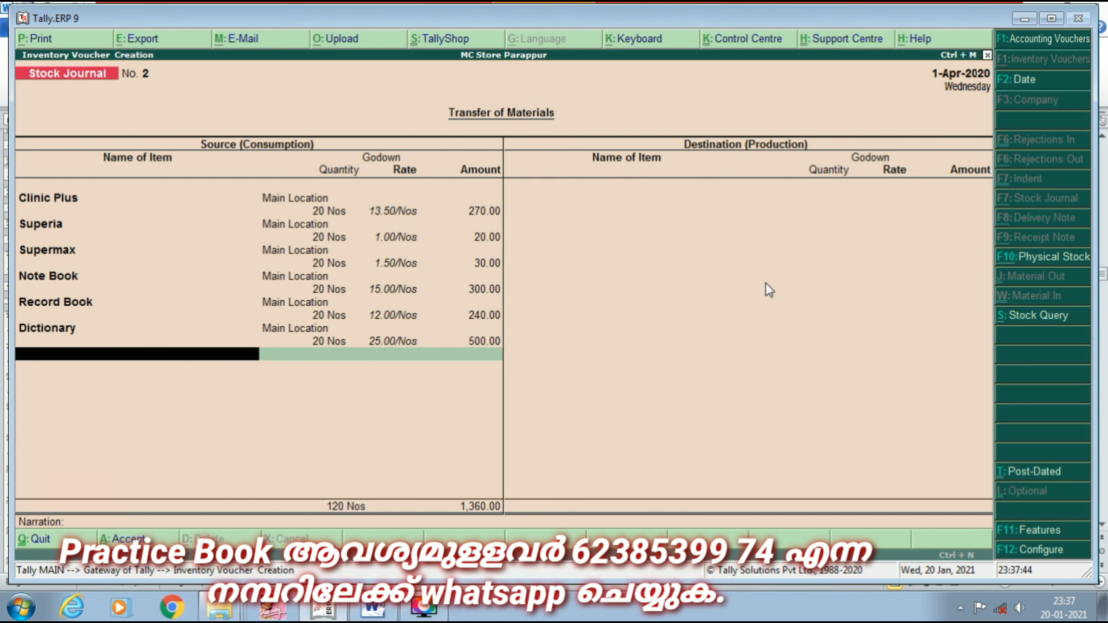
- Add Computer Book to the source items from Main Location with a quantity of 20 Nos
key(Down)
key(Down)
key(Down)
key(Down)
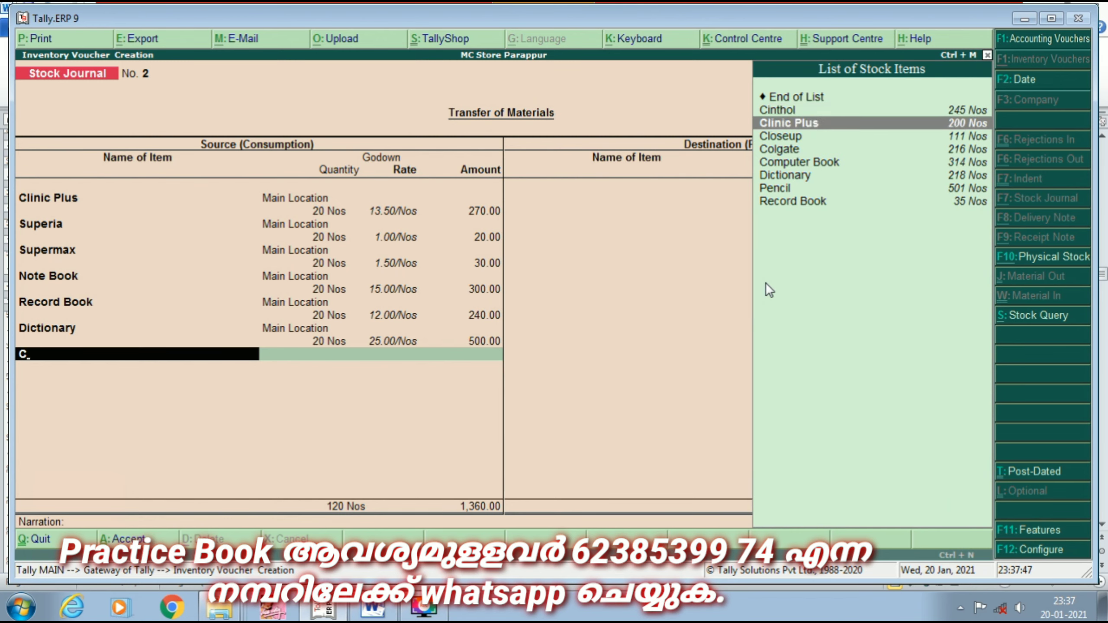
key(Return)
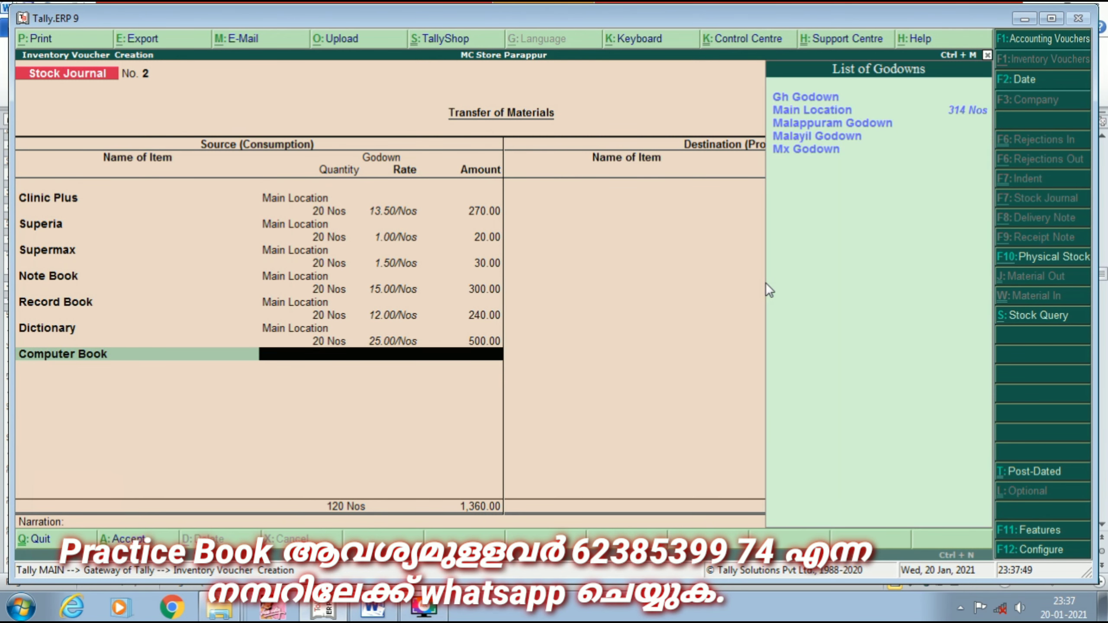
key(Return)
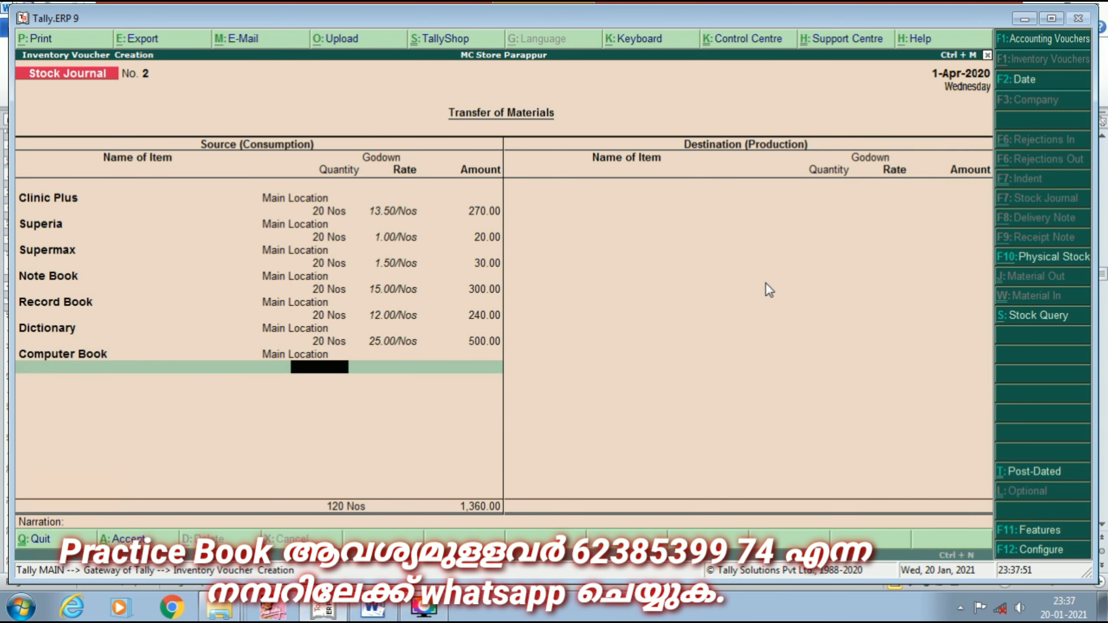
text(20)
key(Return)
key(Return)
key(Return)
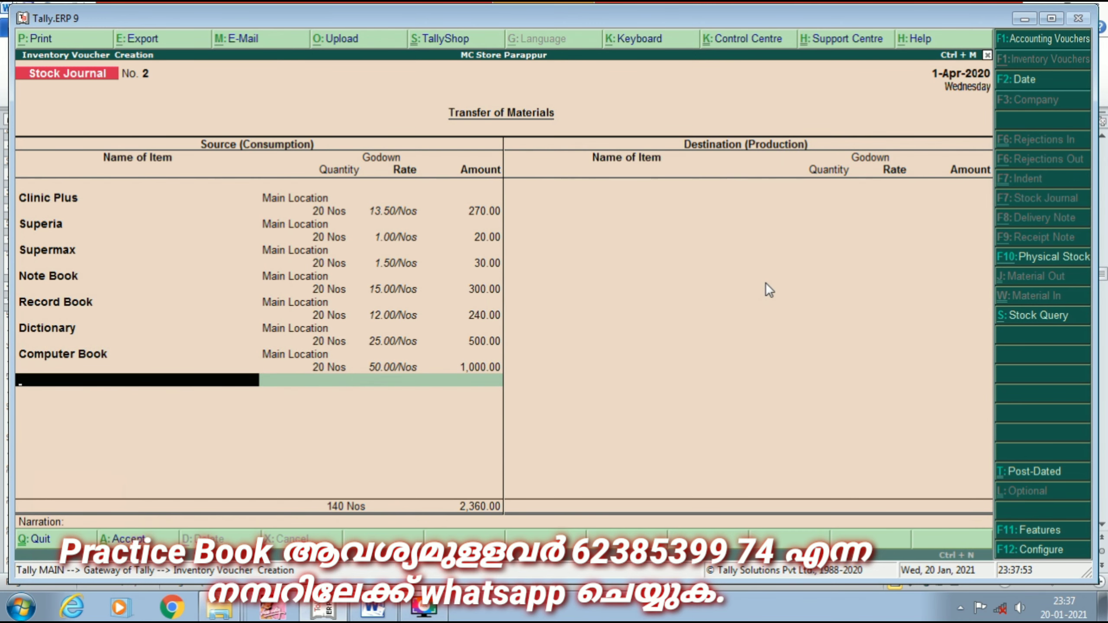
- Add Pen to the source items from Main Location with a quantity of 20 Nos
text(pen)
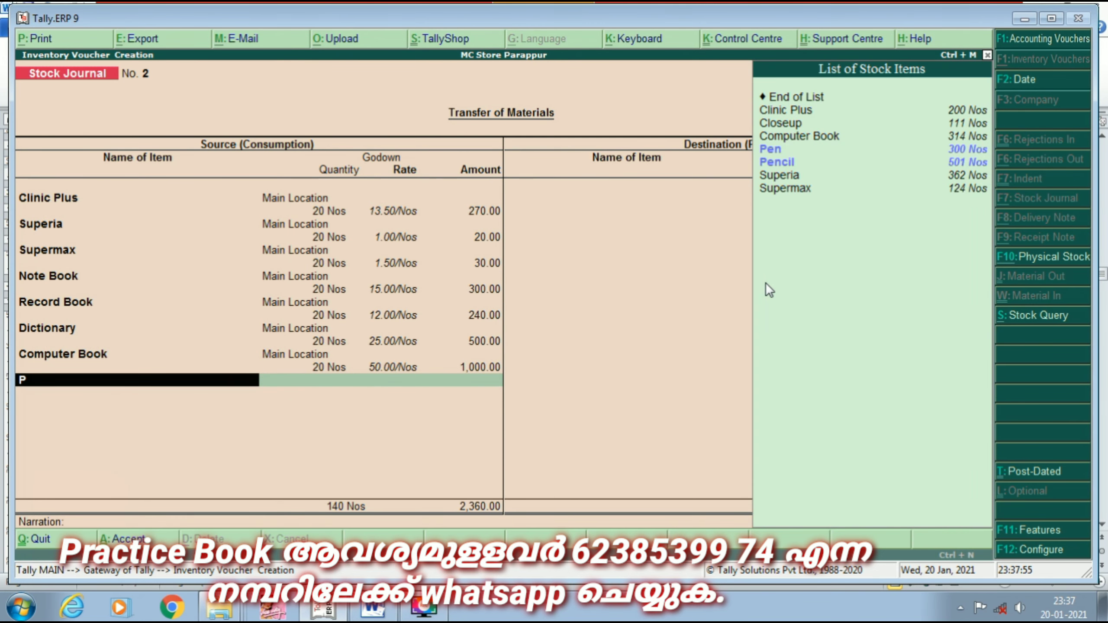
key(Return)
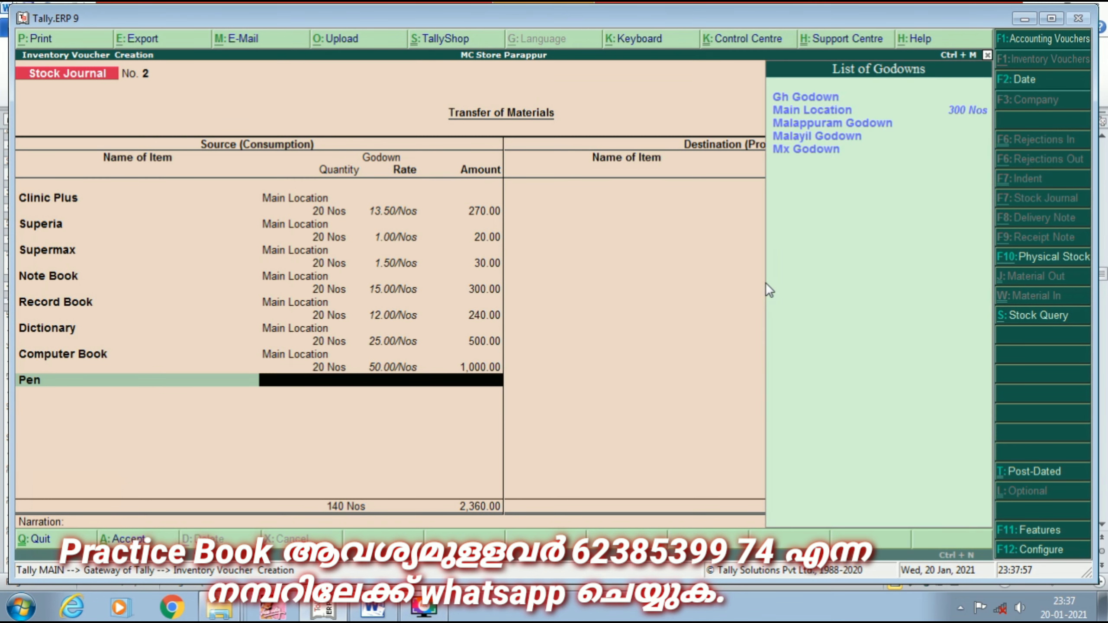
key(Down)
key(Down)
key(Up)
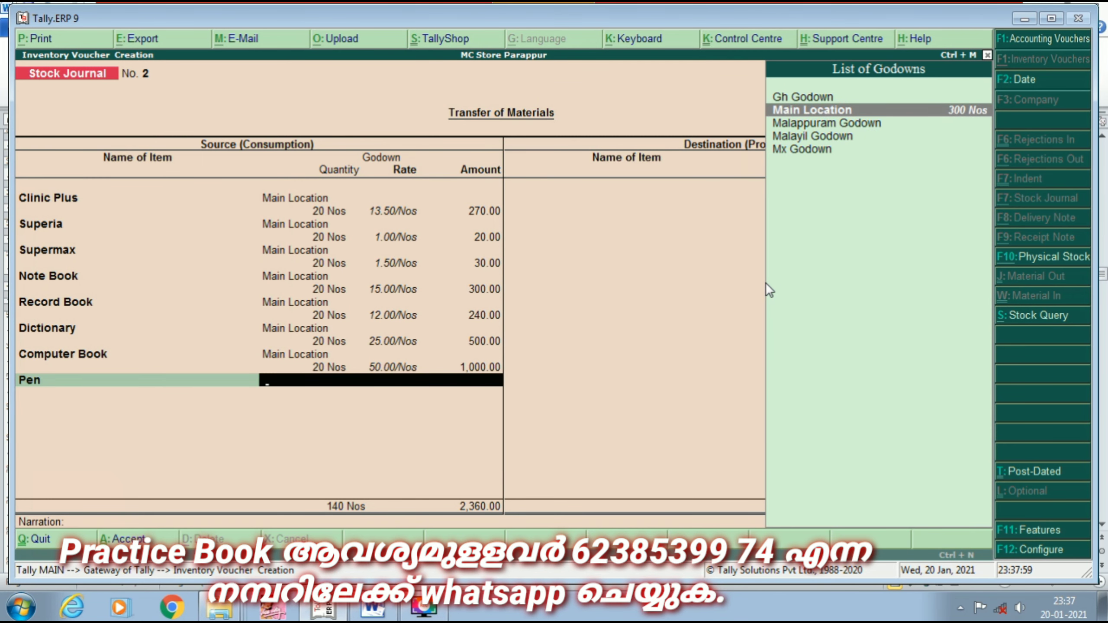
key(Return)
text(20)
key(Return)
key(Return)
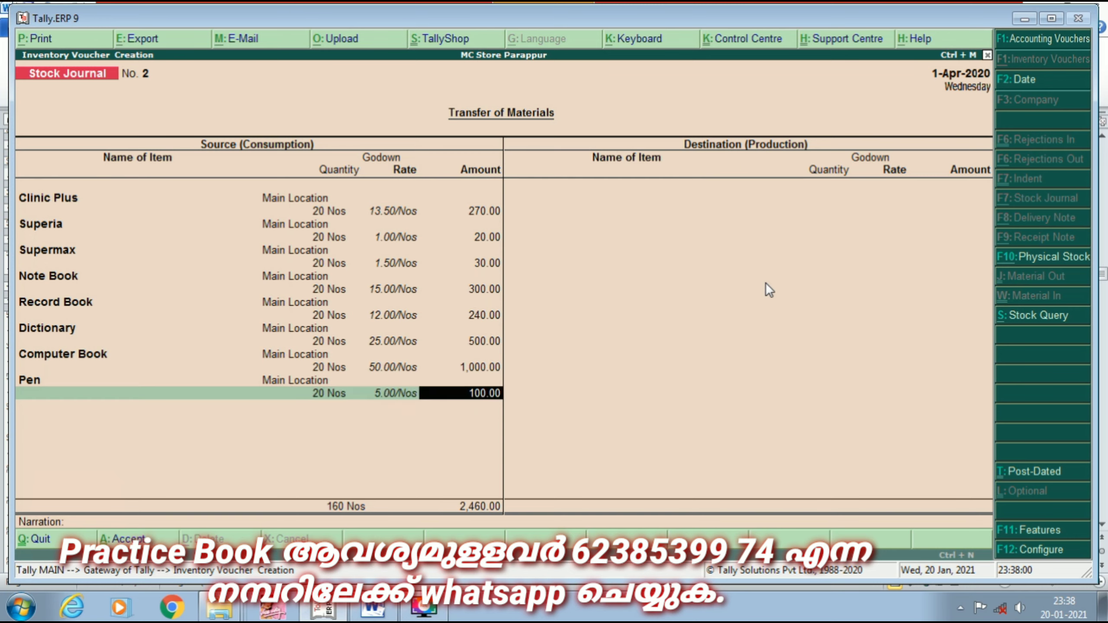
key(Return)
- Add Pencil to the source items from Main Location with a quantity of 20 Nos and end the source list
text(P)
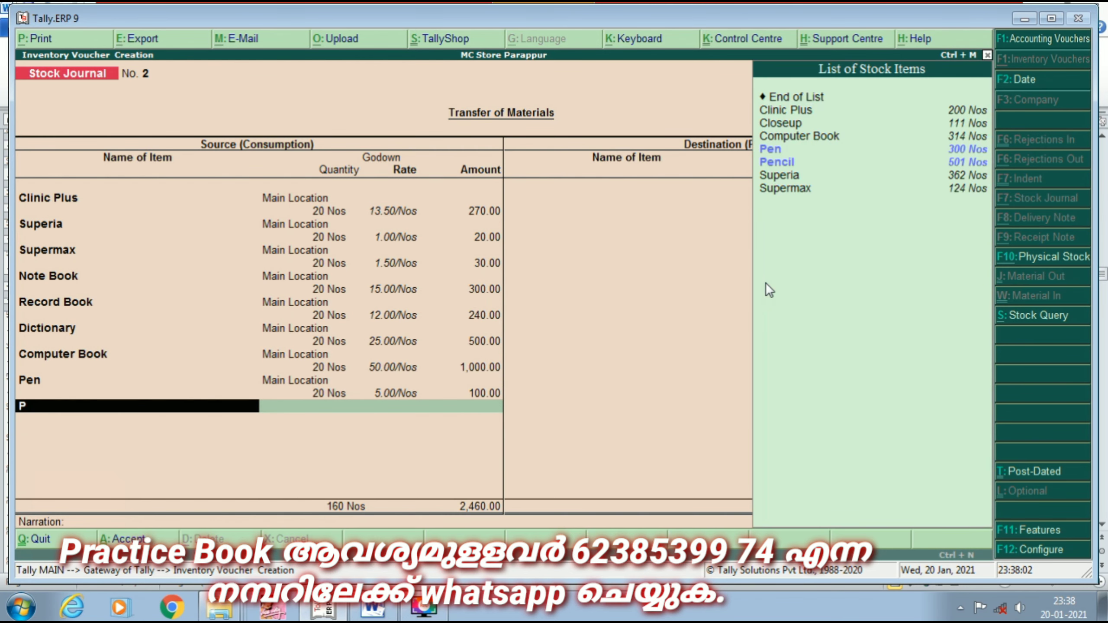
key(Down)
key(Return)
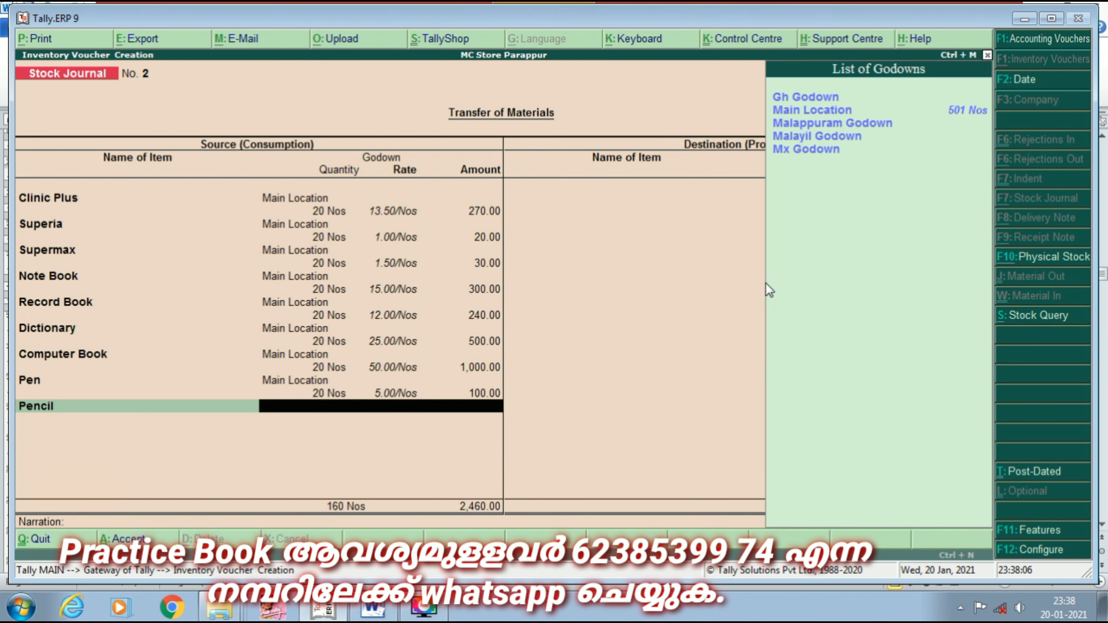
key(Down)
key(Down)
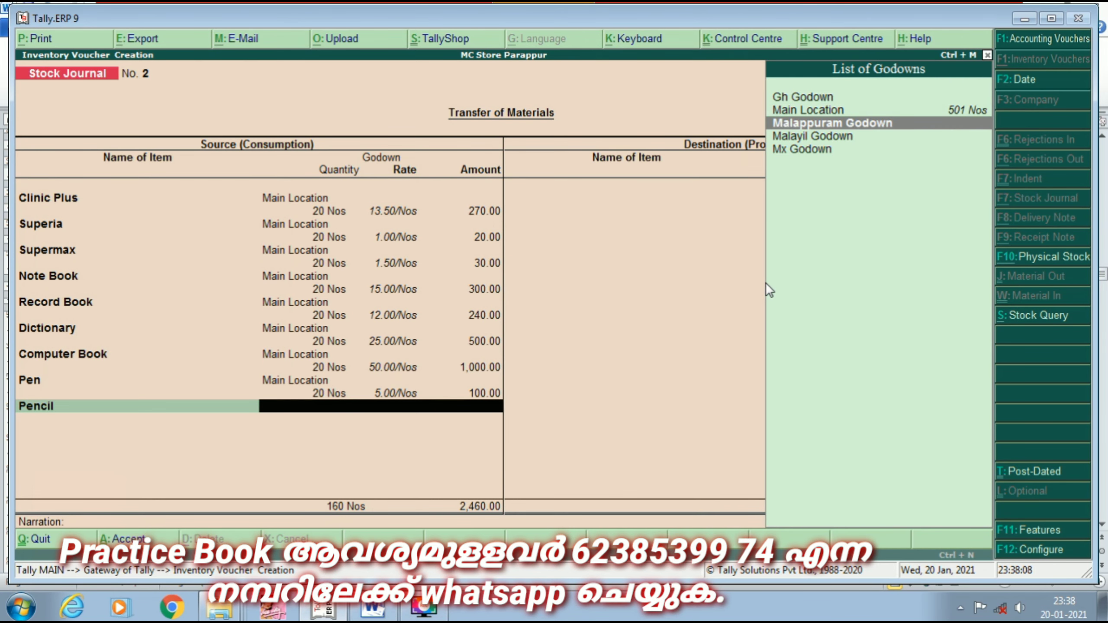
key(Up)
key(Return)
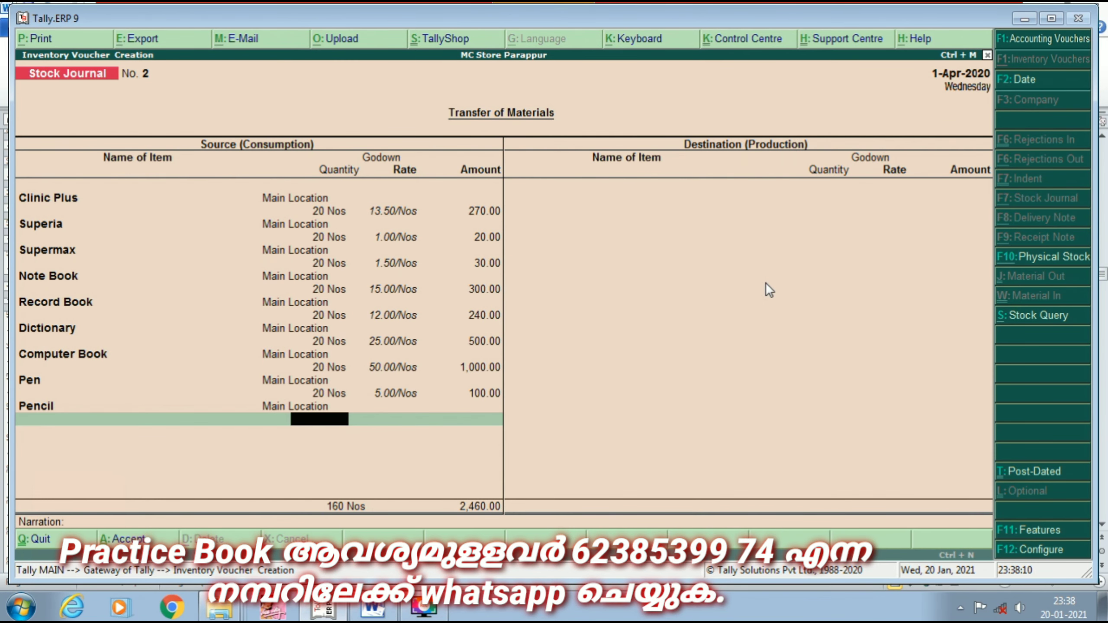
text(20)
key(Return)
key(Return)
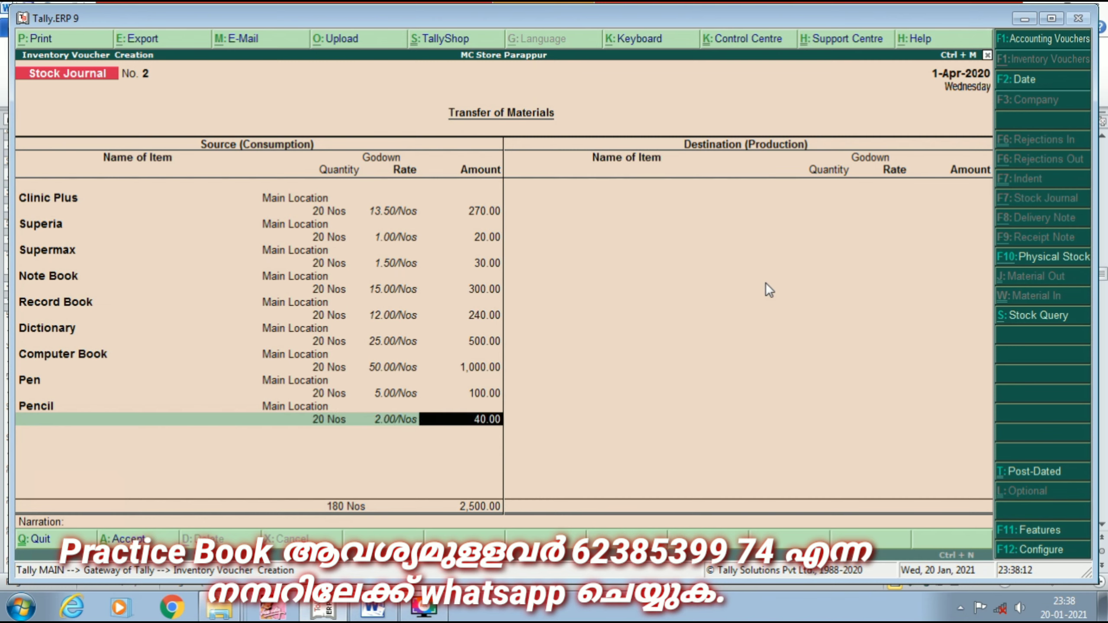
key(Return)
key(Return)
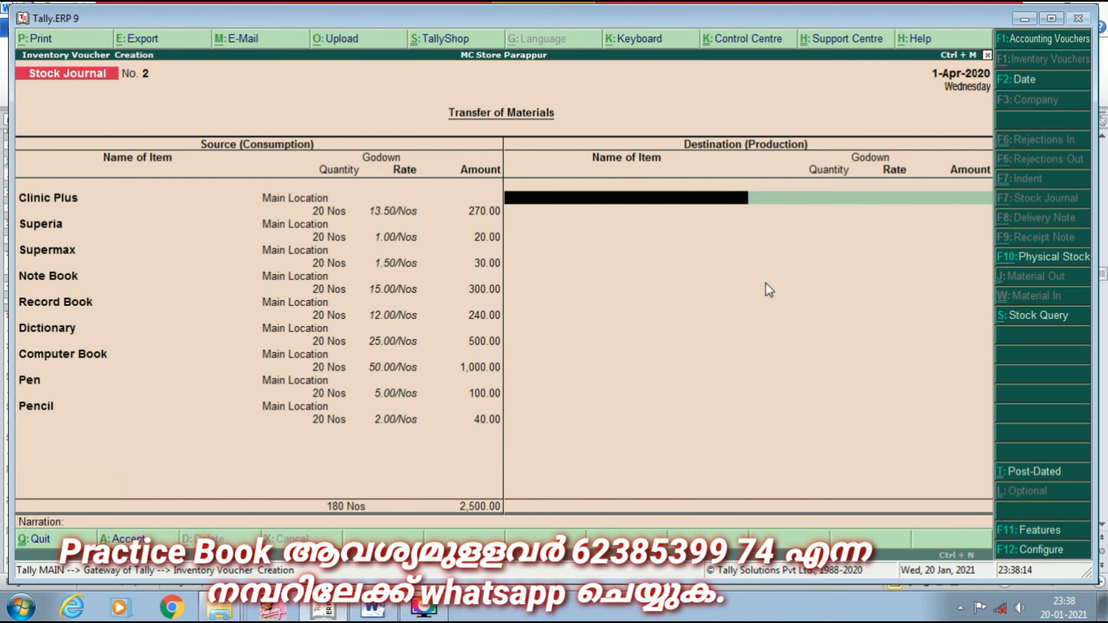
- Add Clinic Plus to the destination items in Gh Godown with a quantity of 20 Nos
text(C)
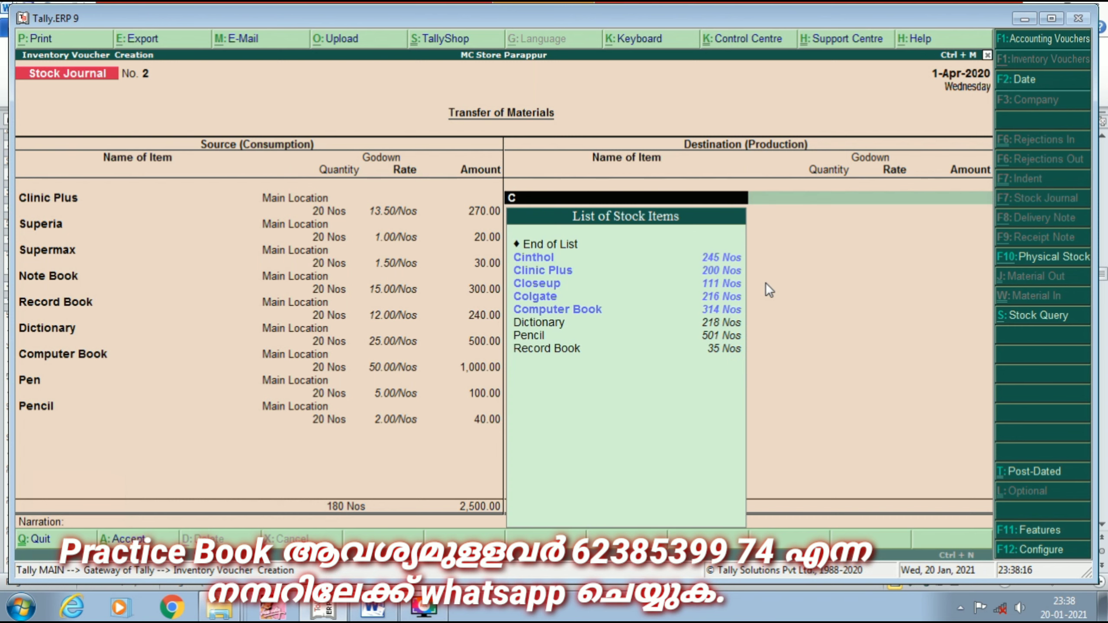
key(Return)
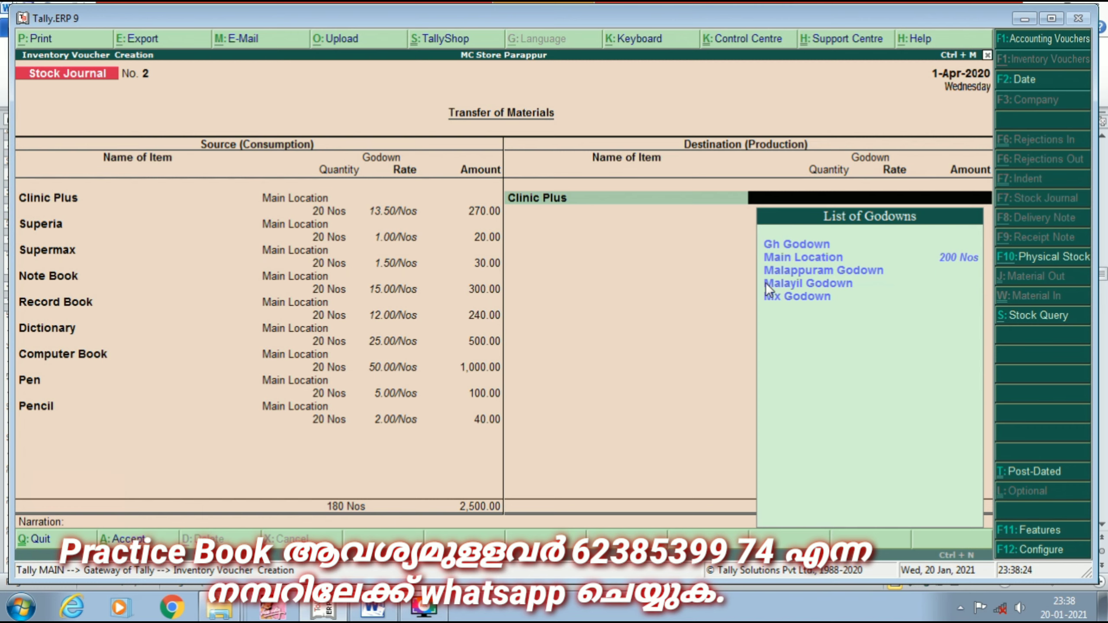
text(g)
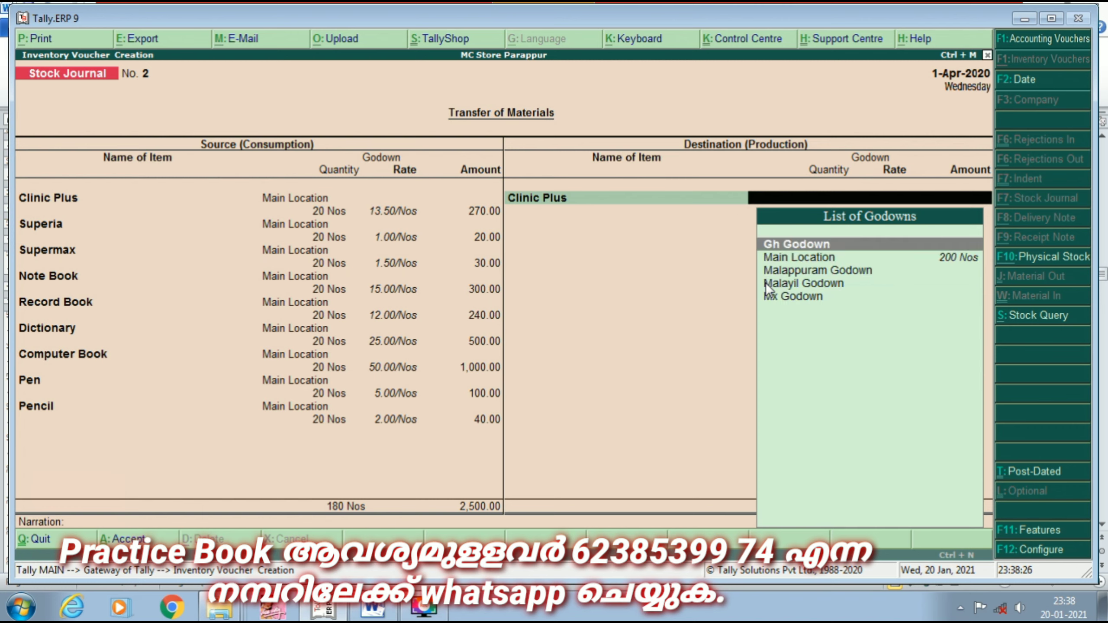
key(Return)
text(20)
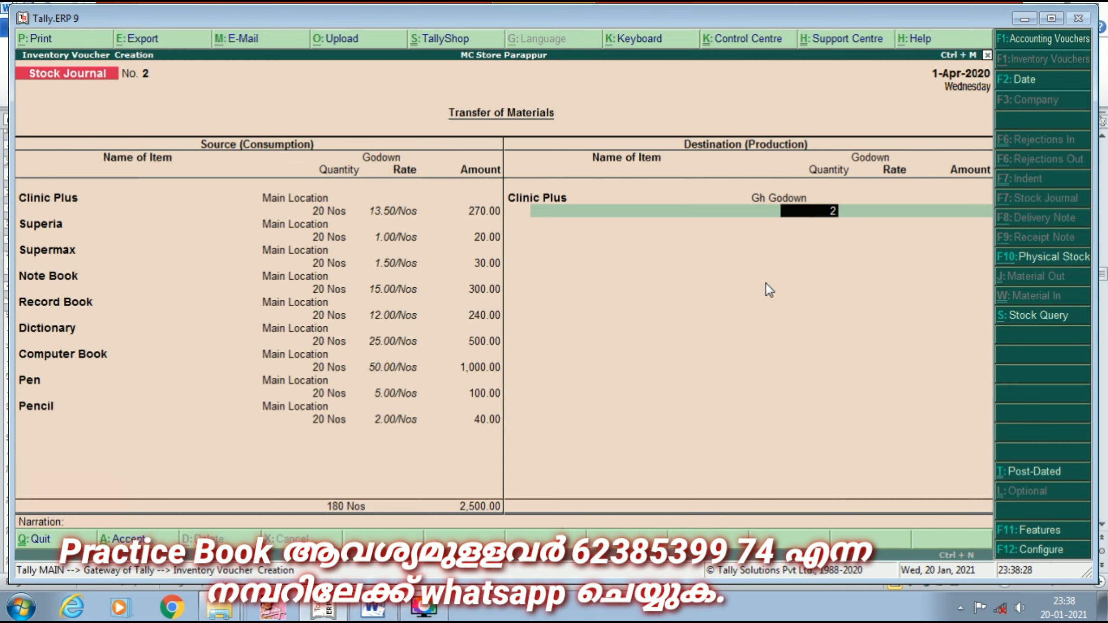
key(Return)
key(Return)
key(Return)
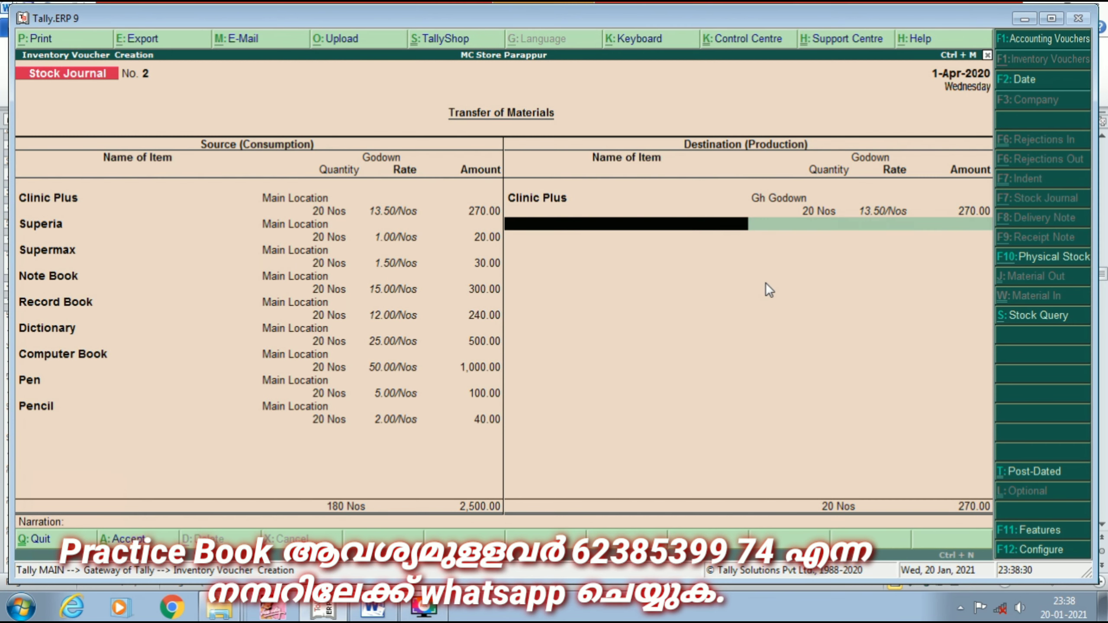
- Add Superia to the destination items in Gh Godown with a quantity of 20 Nos
text(S)
key(Down)
key(Up)
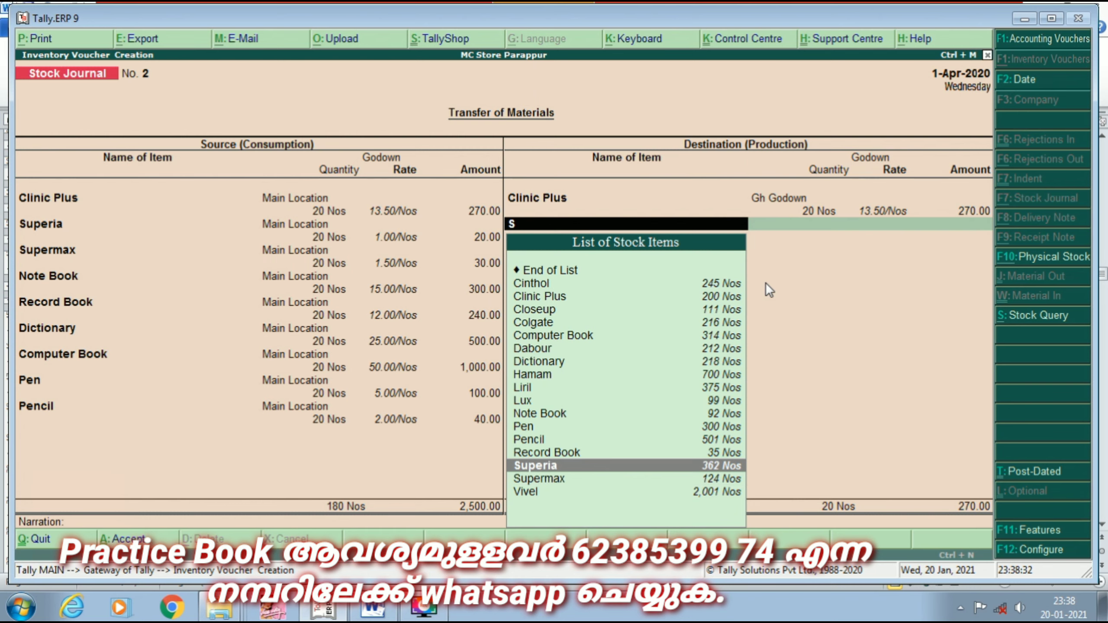
key(Return)
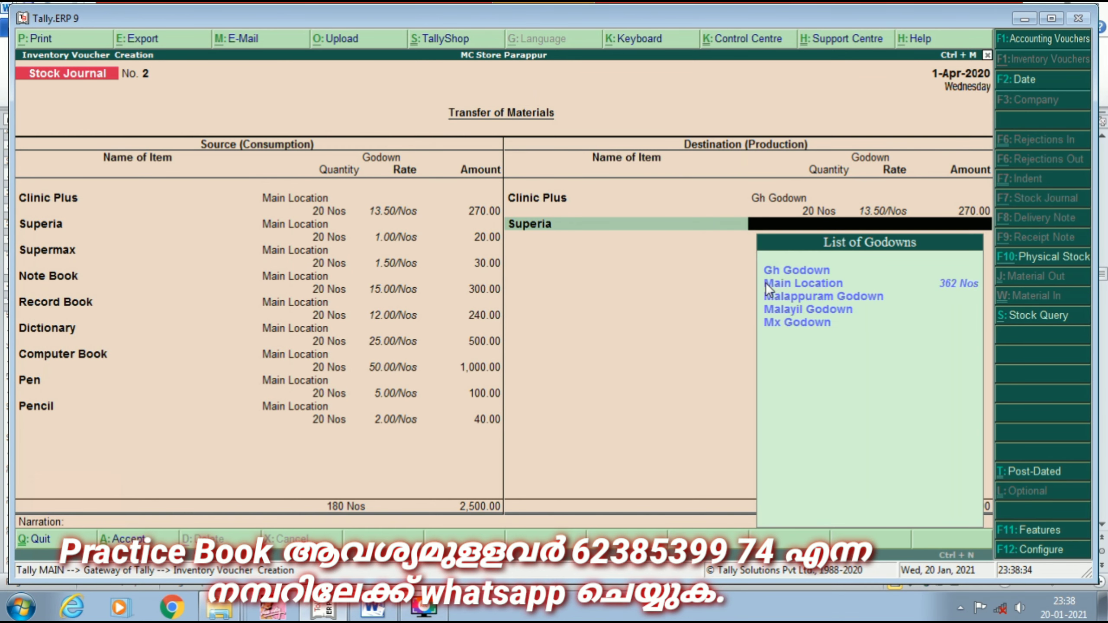
key(Return)
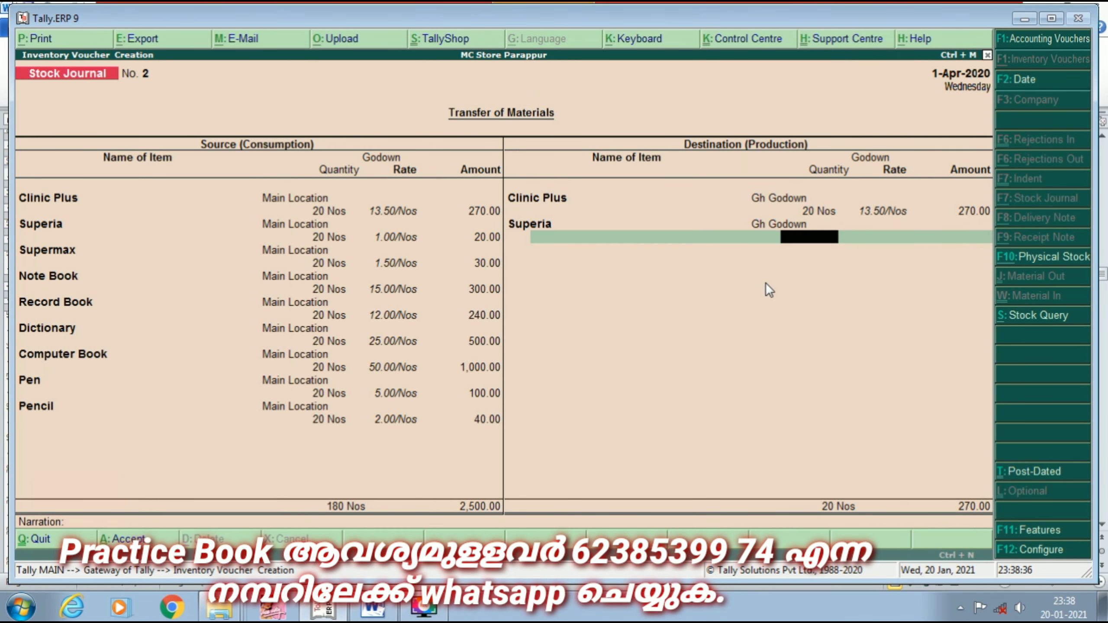
text(20)
key(Return)
key(Return)
key(Return)
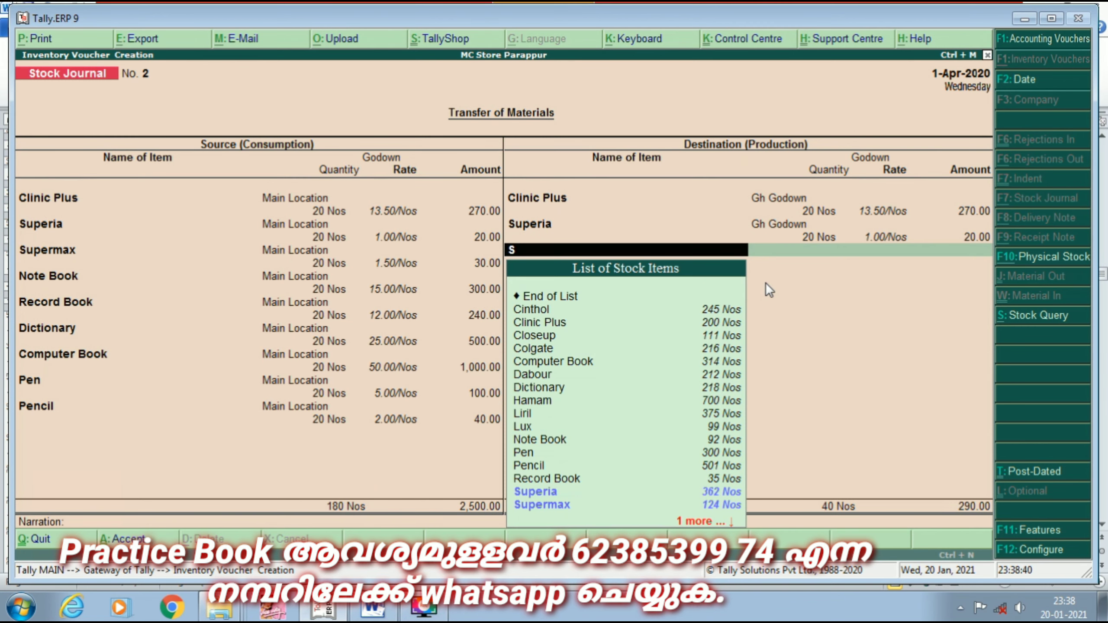
- Add Supermax to the destination items in Gh Godown with a quantity of 20 Nos
text(S)
key(Down)
key(Return)
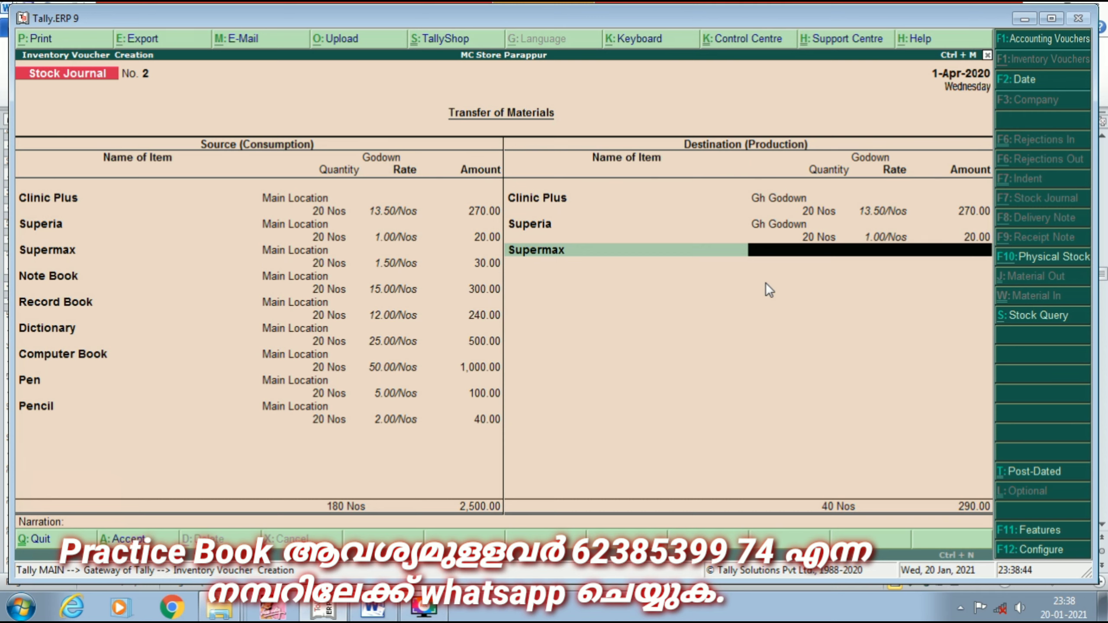
key(Return)
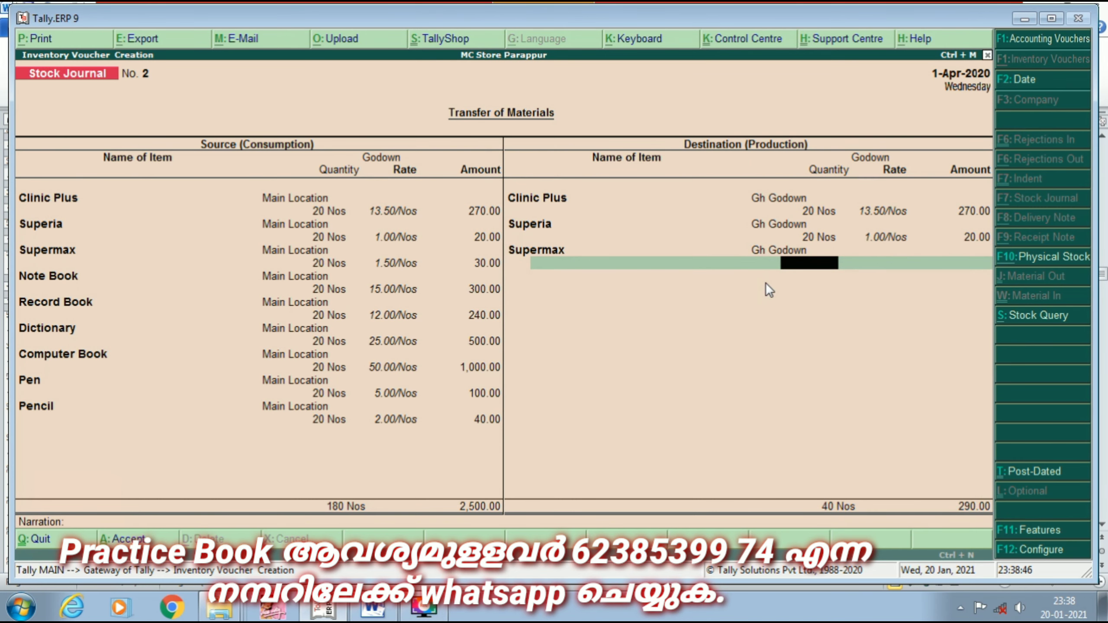
text(20)
key(Return)
key(Return)
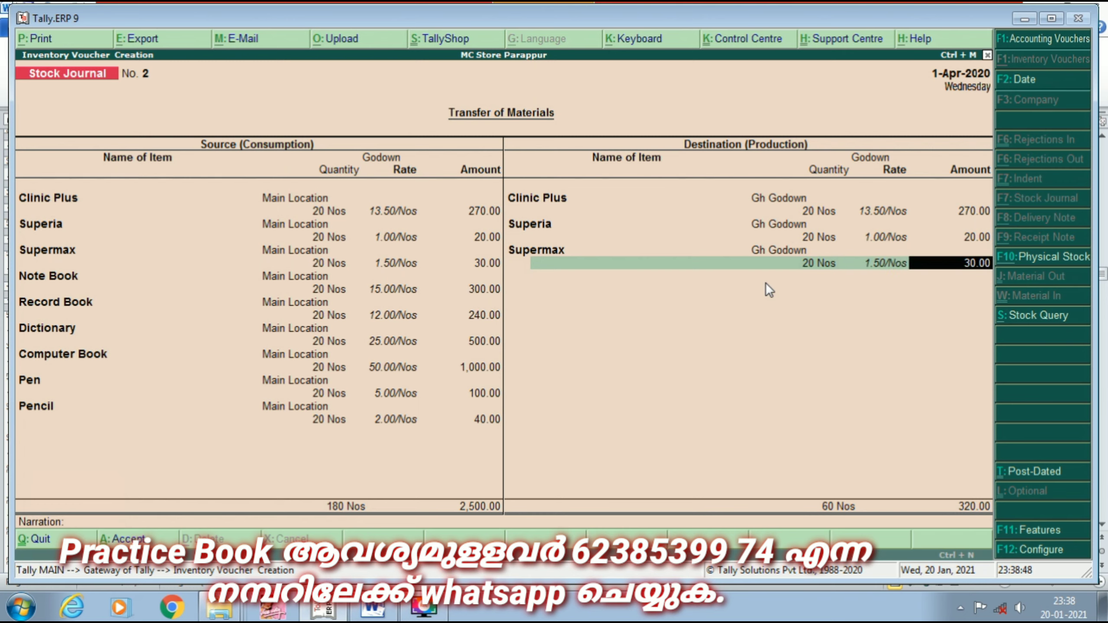
key(Return)
- Add Note Book to the destination items in Gh Godown with a quantity of 20 Nos
text(n)
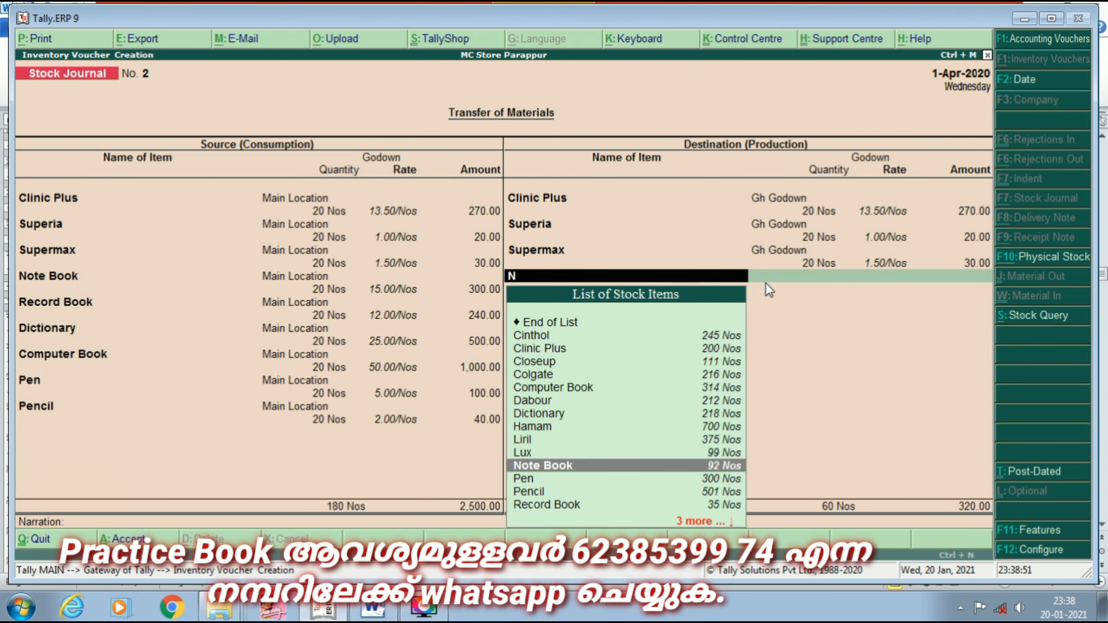
key(Return)
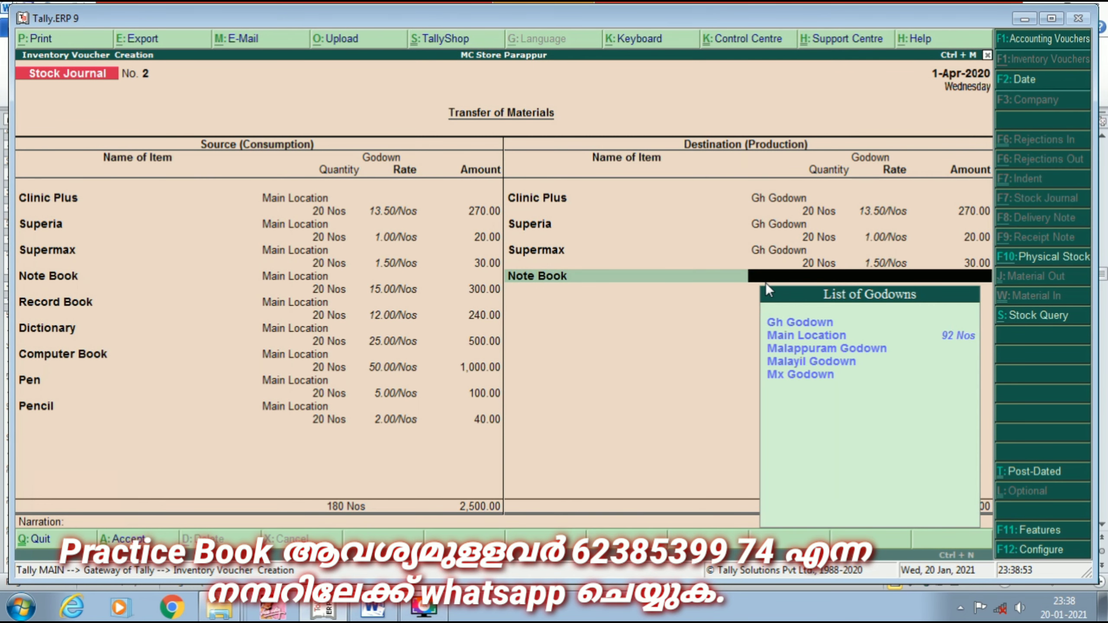
key(Return)
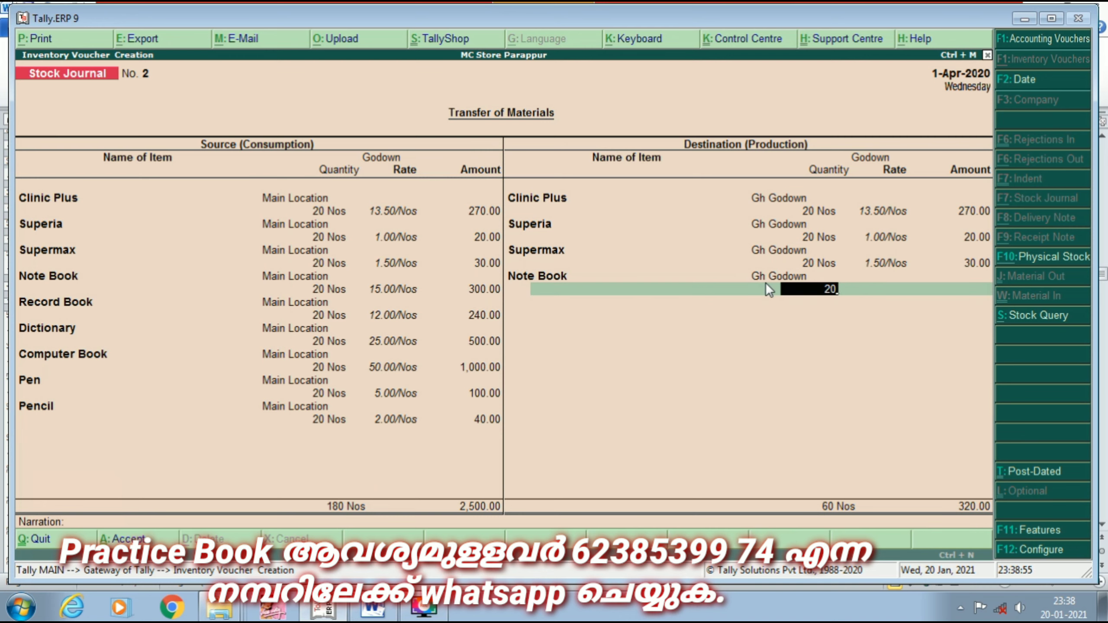
key(Return)
key(Return)
key(Return)
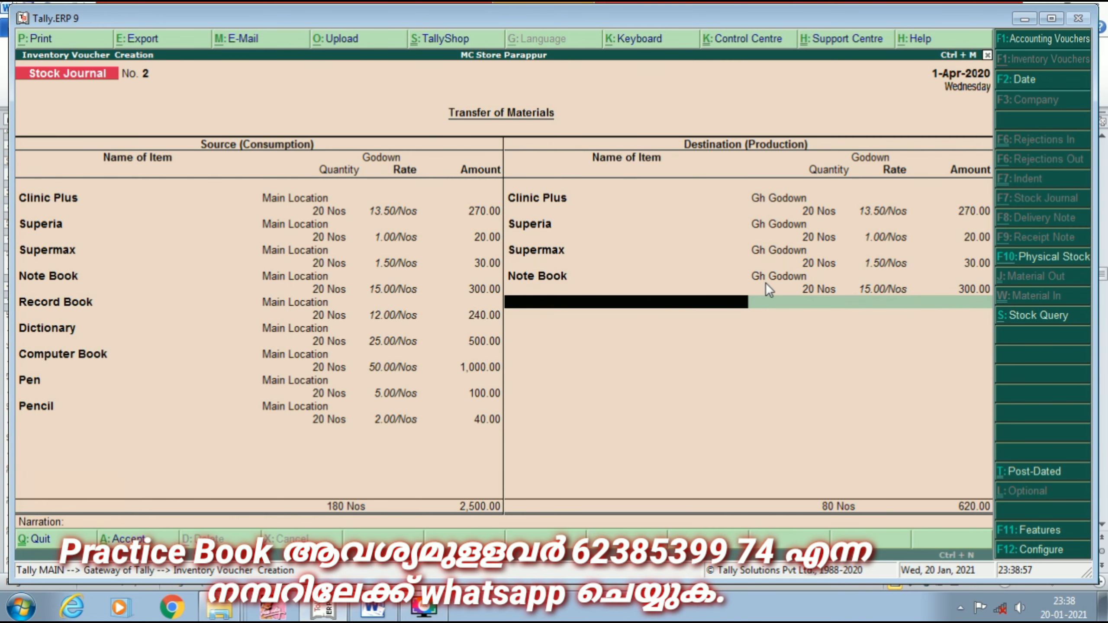
- Add Record Book to the destination items in Gh Godown with a quantity of 20 Nos
key(Return)
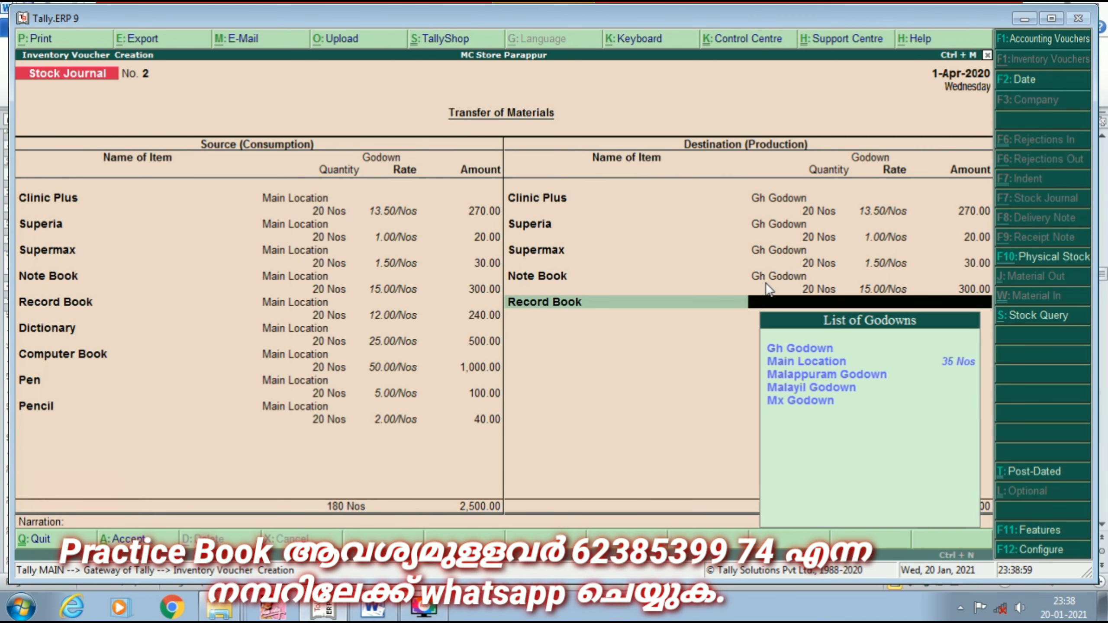
key(Return)
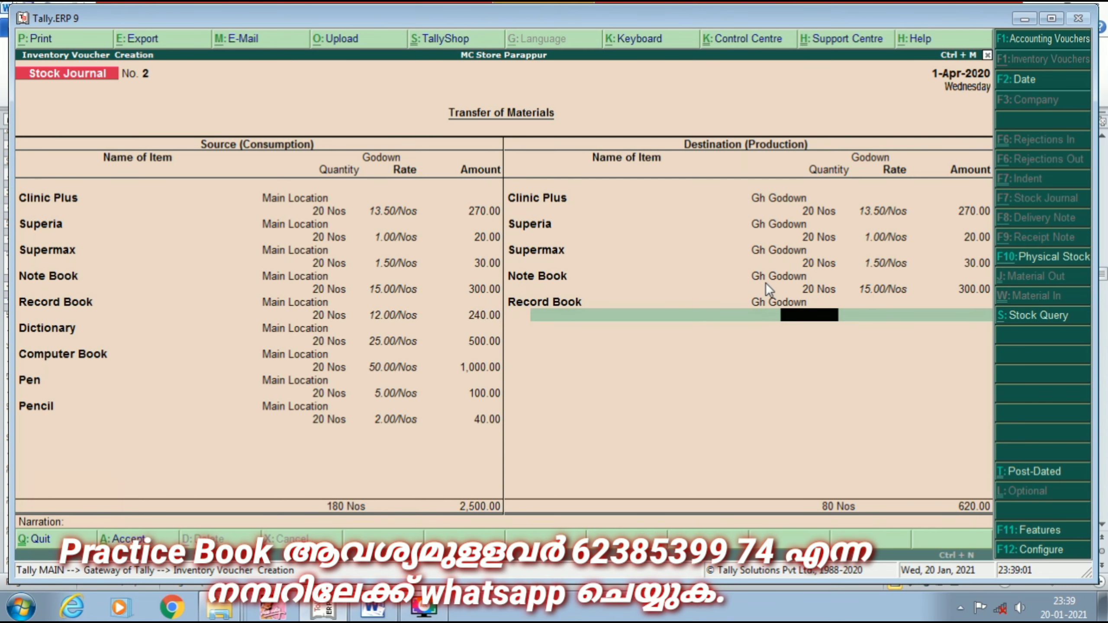
text(20)
key(Return)
key(Return)
key(Return)
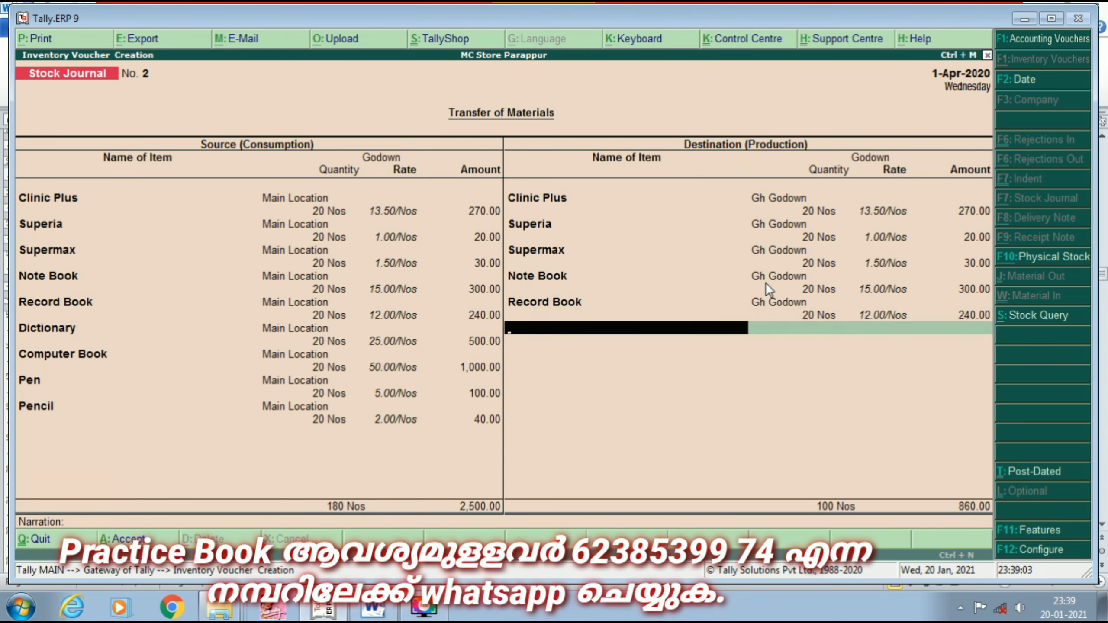
- Add Dictionary to the destination items in Gh Godown with a quantity of 20 Nos
text(D)
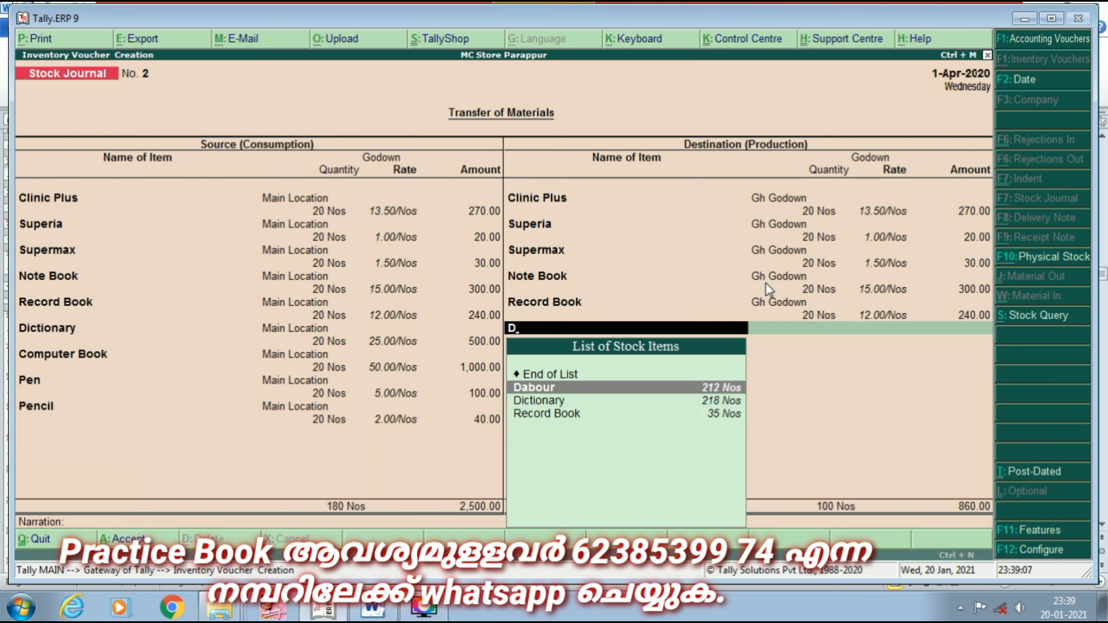
key(Down)
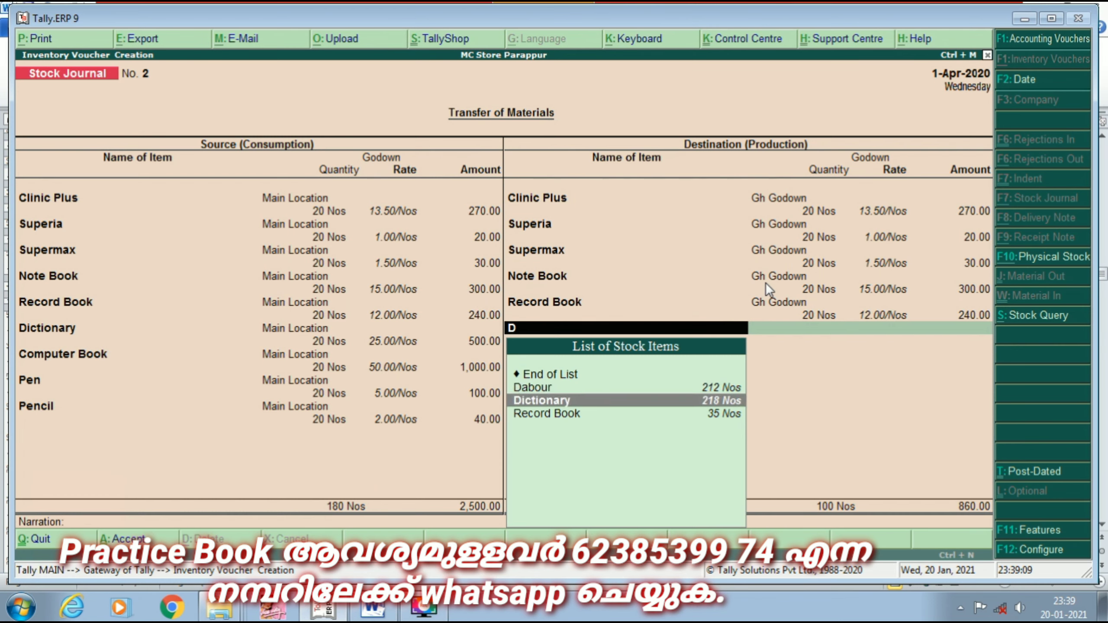
key(Return)
key(Down)
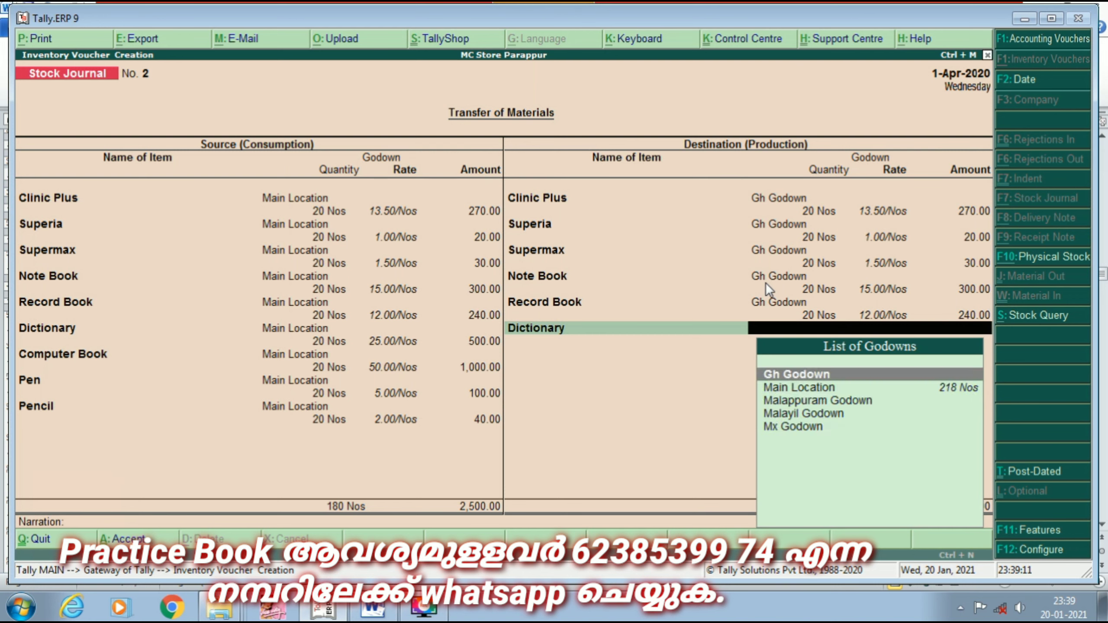
key(Return)
text(20)
key(Return)
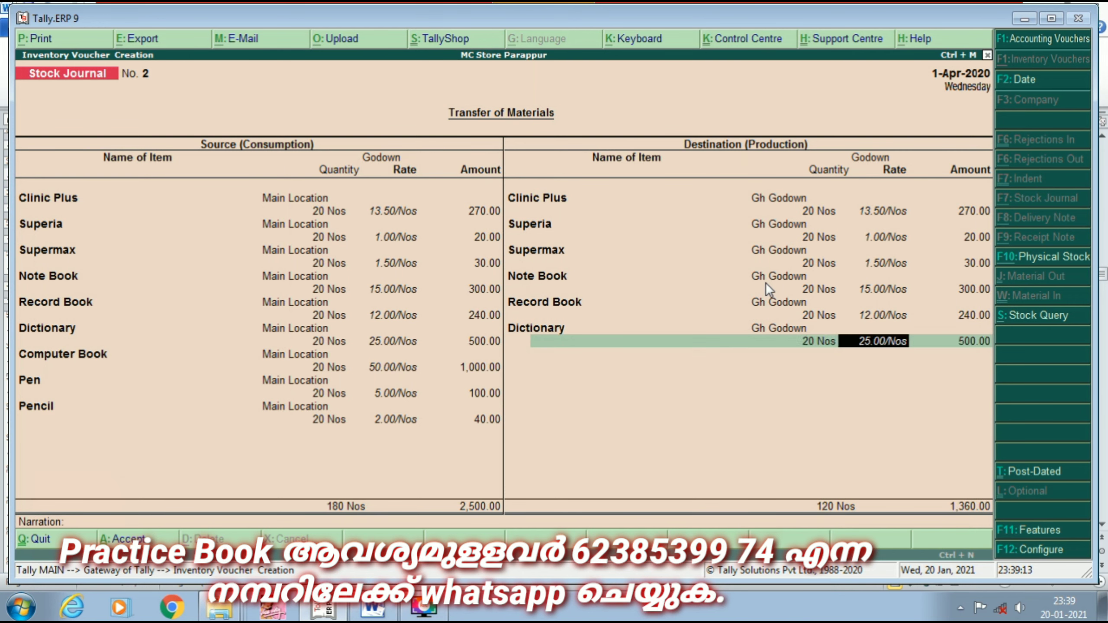
key(Return)
key(Return)
- Add Computer Book to the destination items in Gh Godown with a quantity of 20 Nos
text(C)
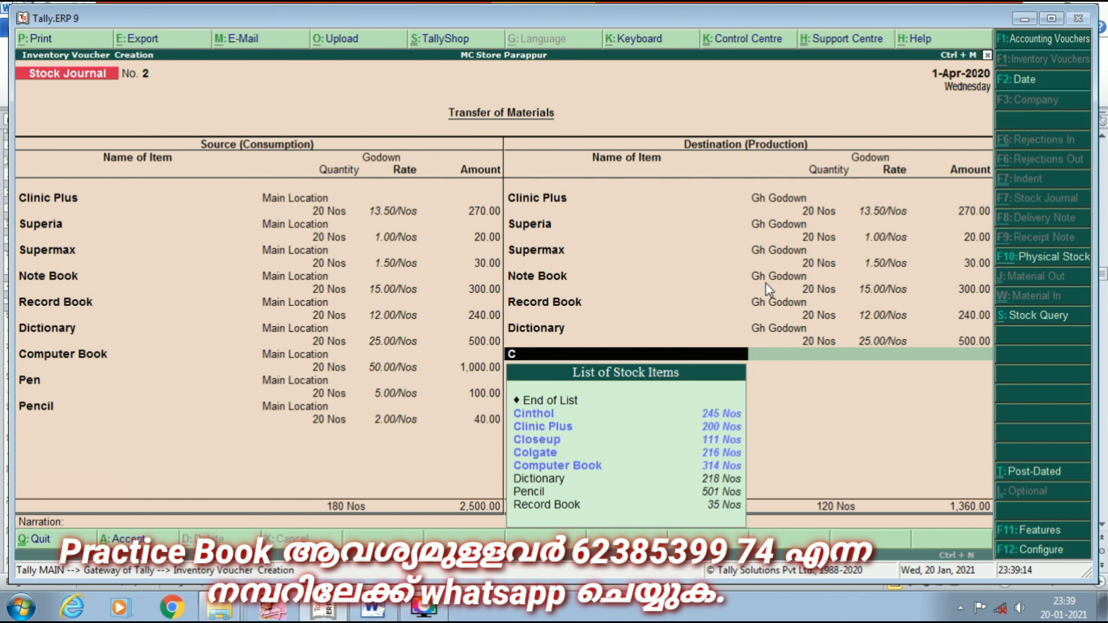
key(Down)
key(Down)
key(Down)
key(Down)
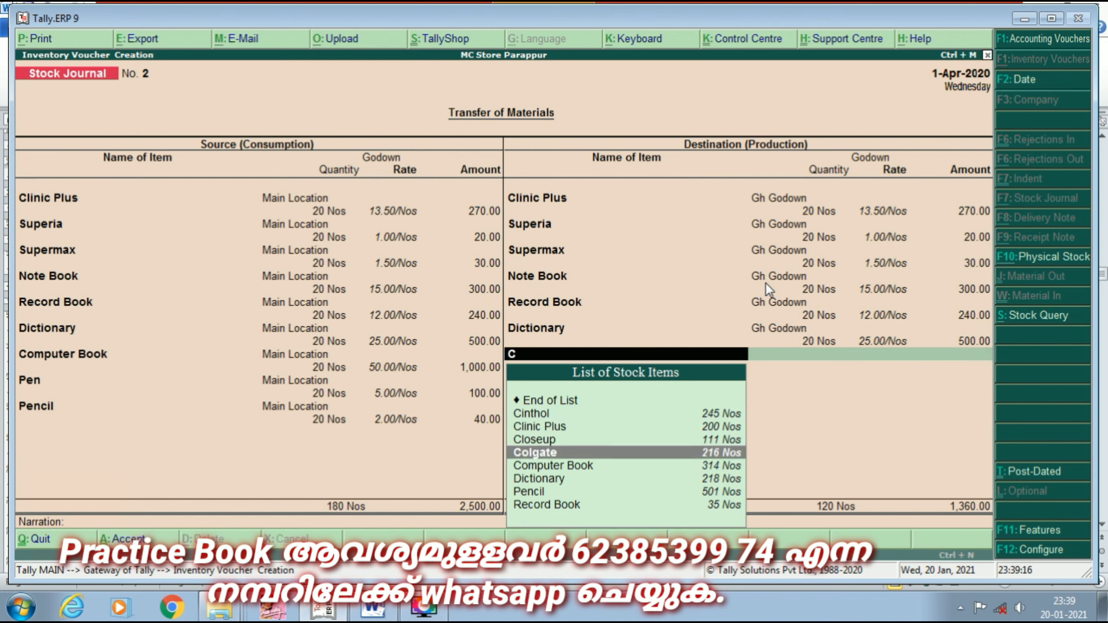
key(Down)
key(Return)
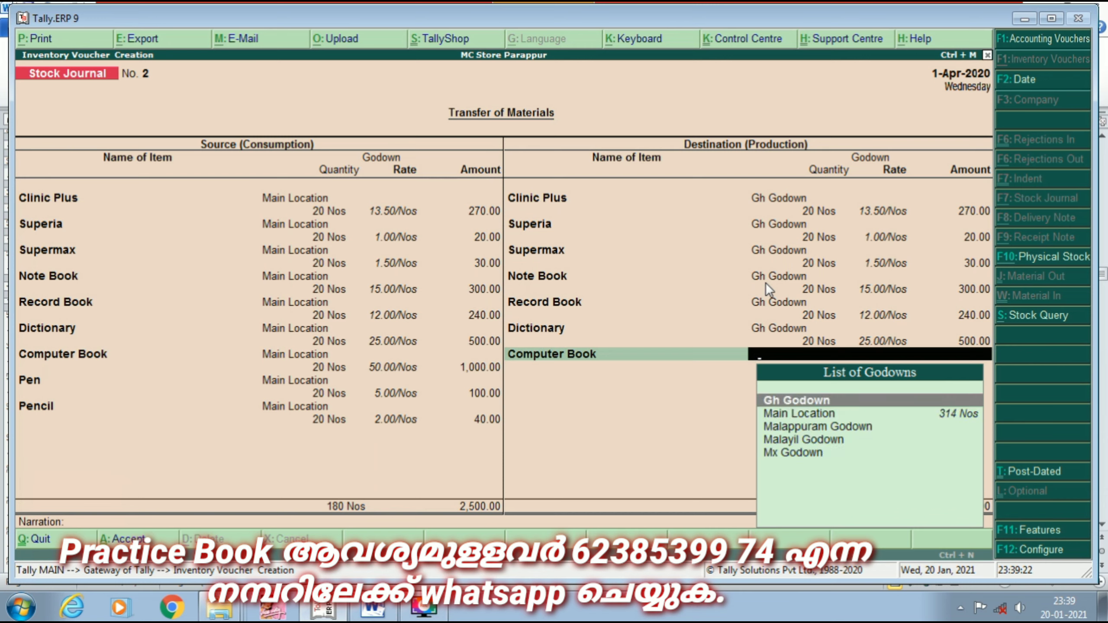
key(Return)
text(20)
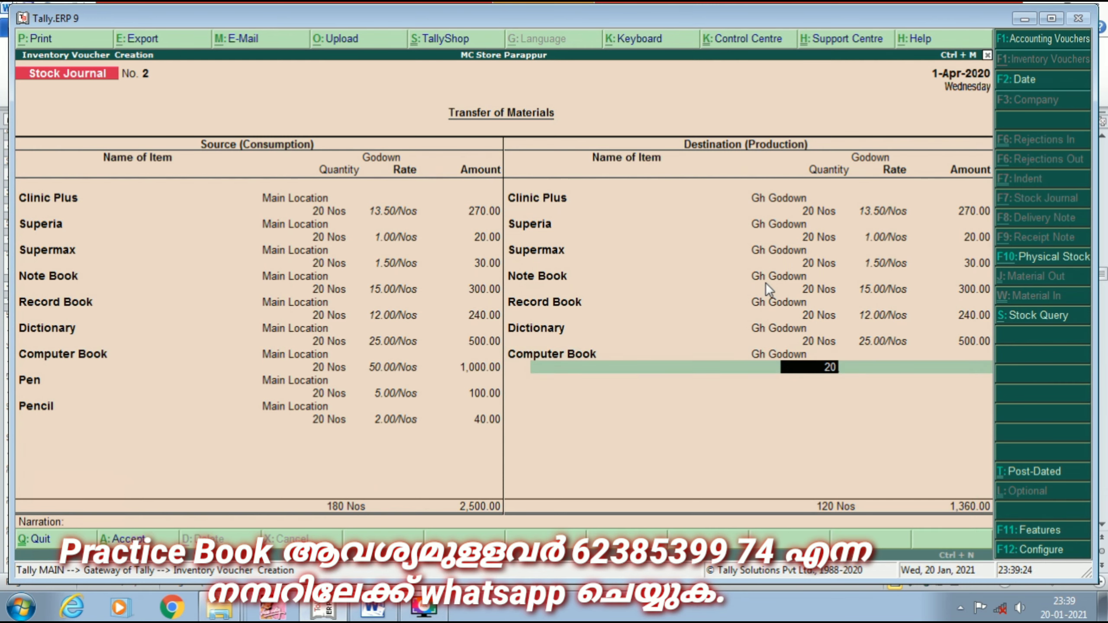
key(Return)
key(Return)
key(Return)
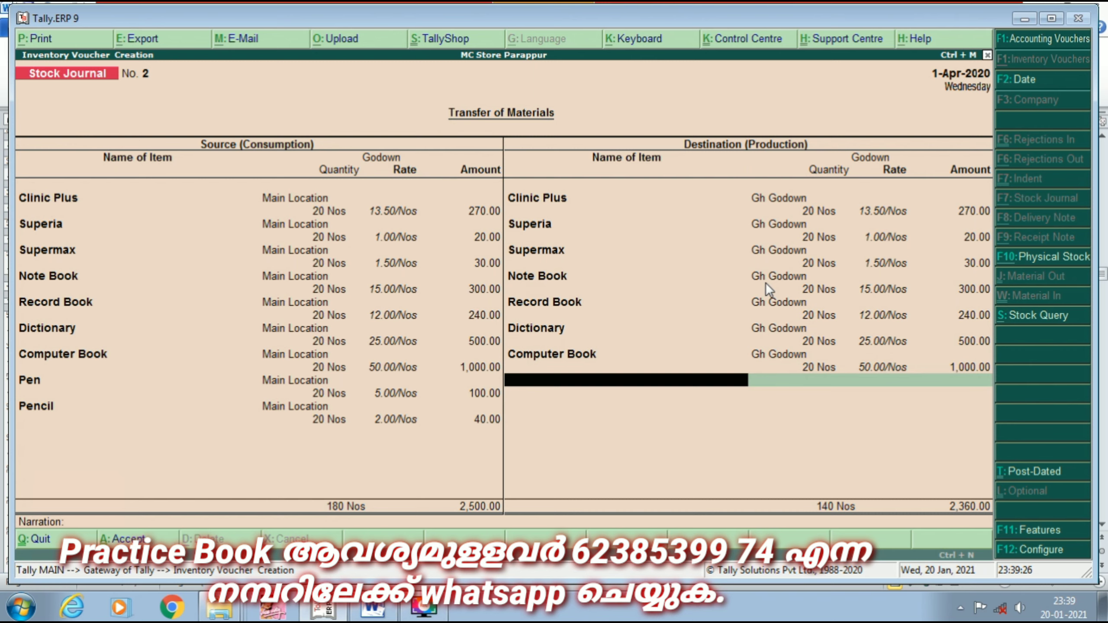
- Add Pen to the destination items in Gh Godown with a quantity of 20 Nos
text(P)
text(e)
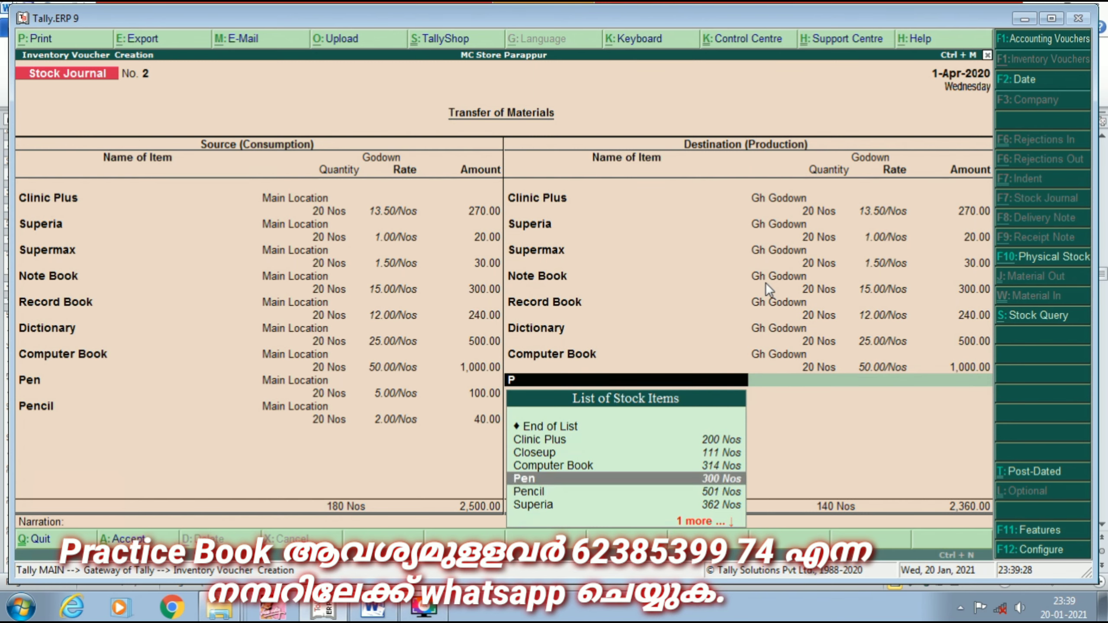
key(Return)
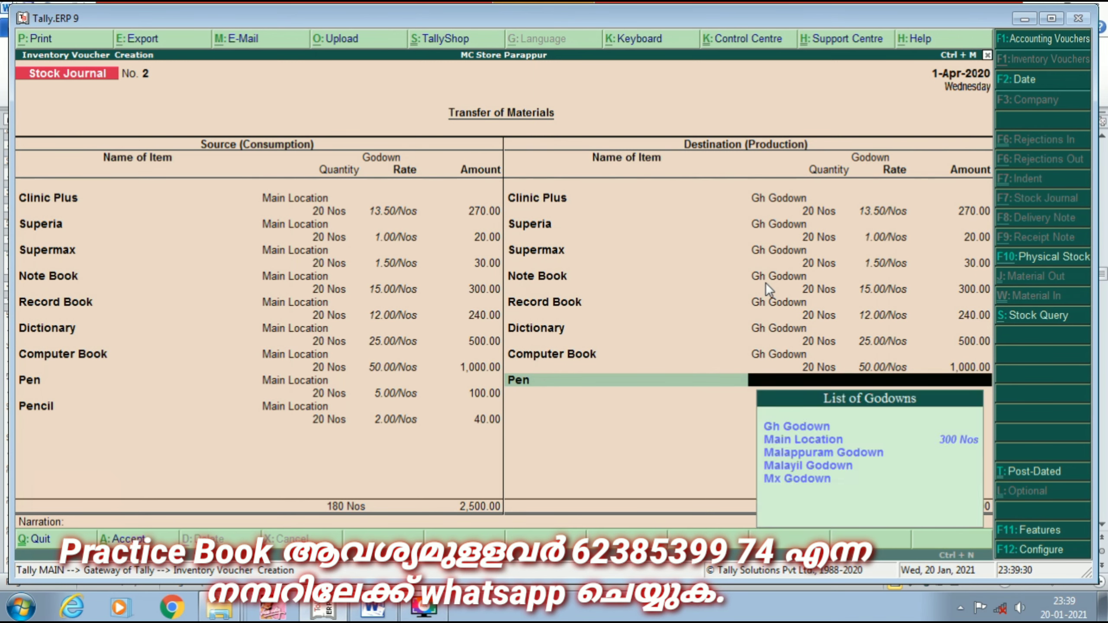
key(Up)
key(Down)
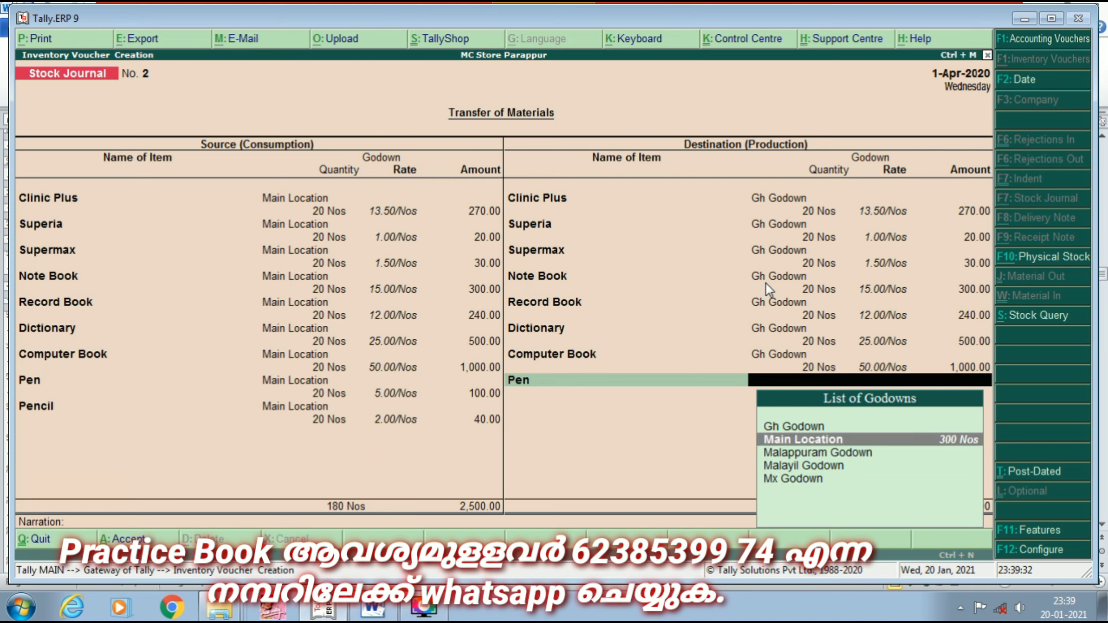
key(Up)
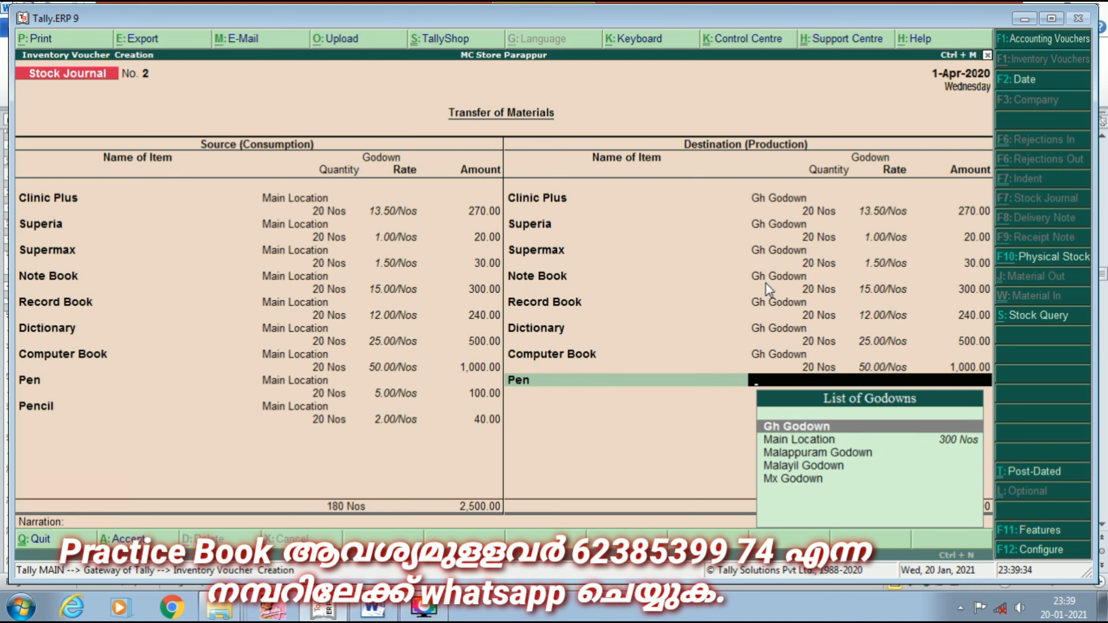
key(Return)
text(20)
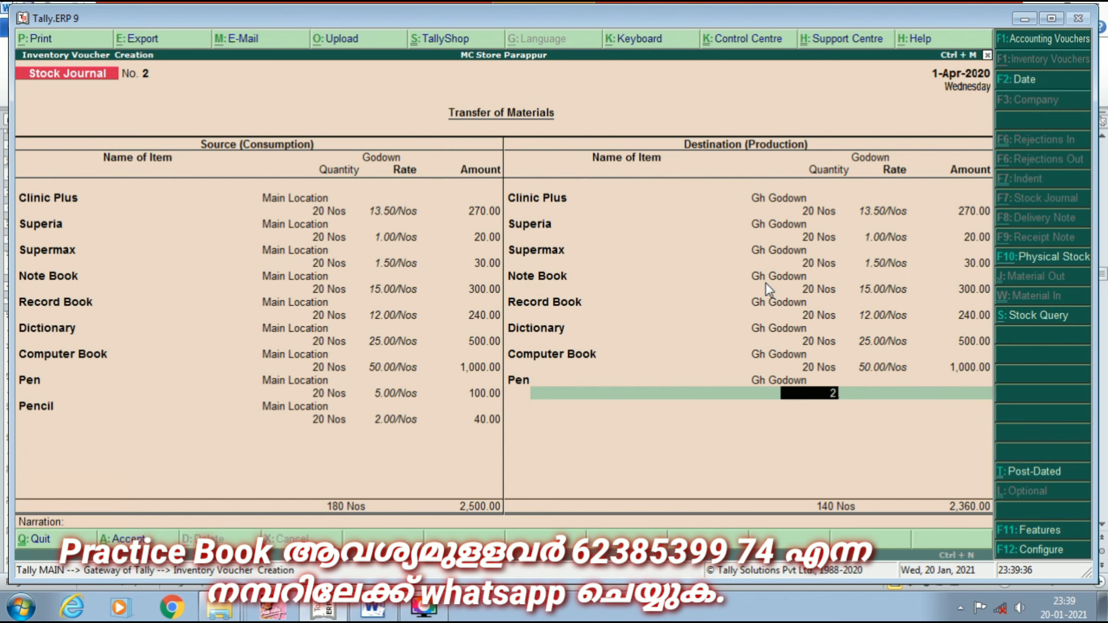
key(Return)
key(Return)
key(Return)
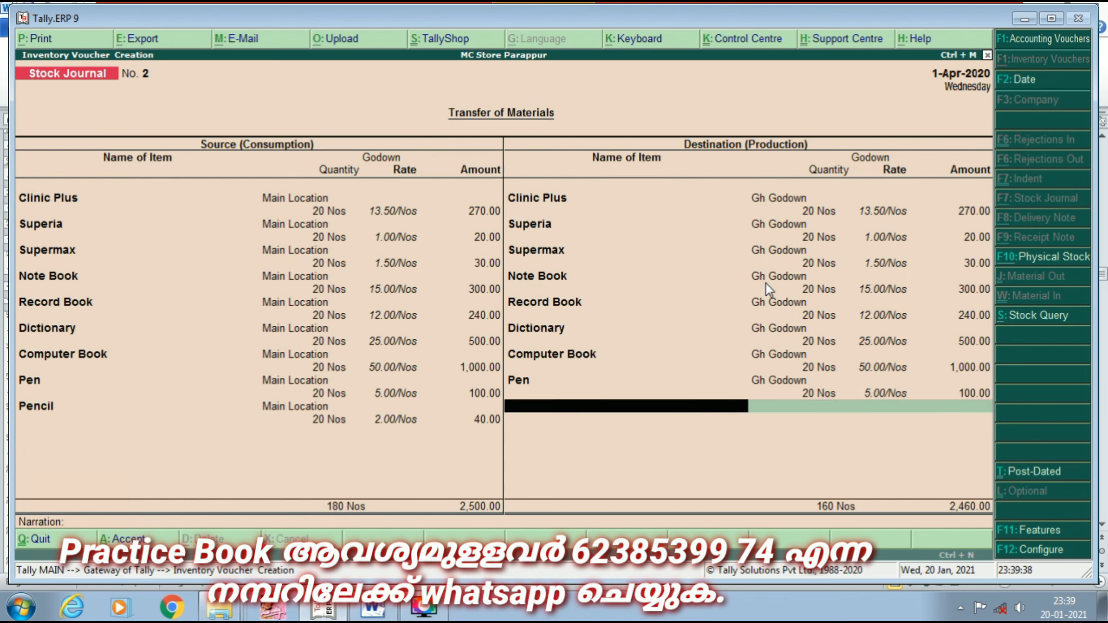
- Add Pencil to the destination items in Gh Godown with a quantity of 20 Nos
text(Penc)
key(Return)
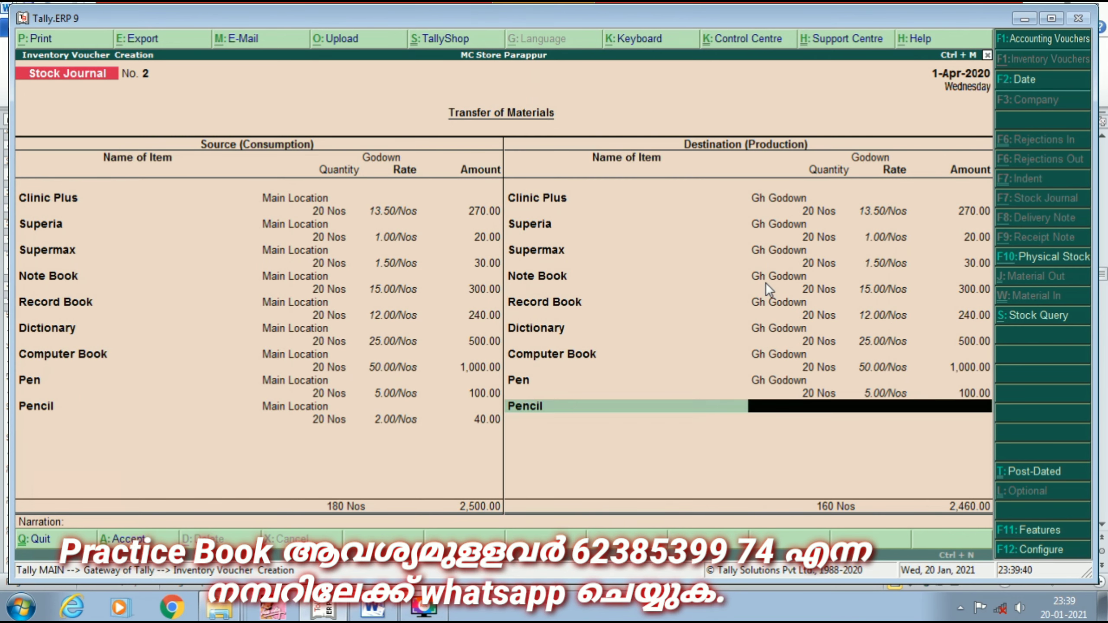
key(Return)
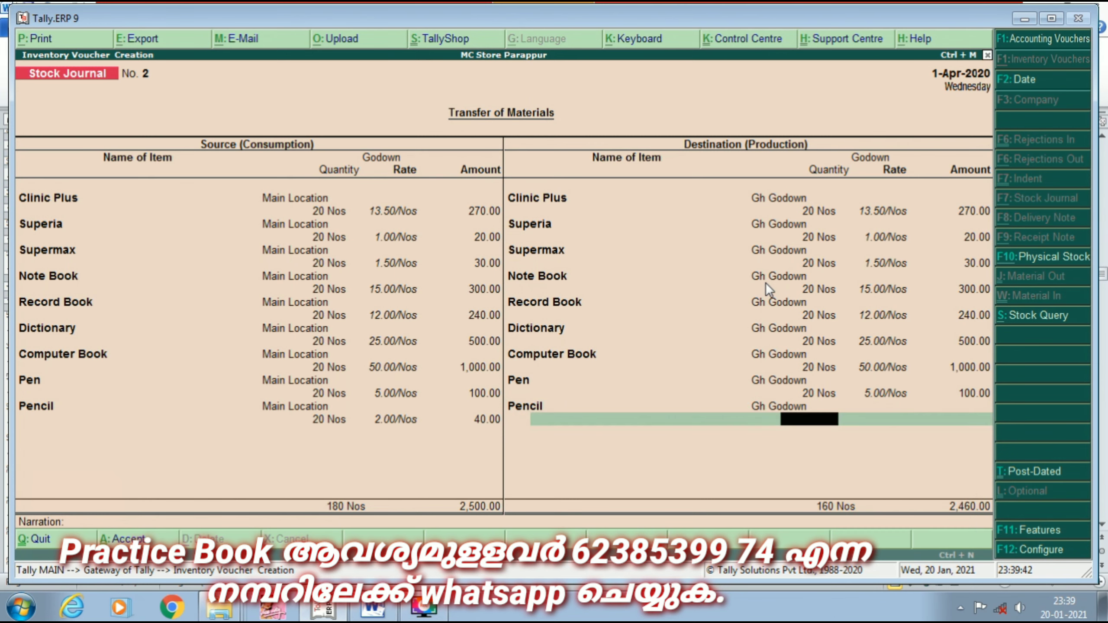
text(20)
key(Return)
key(Return)
key(Return)
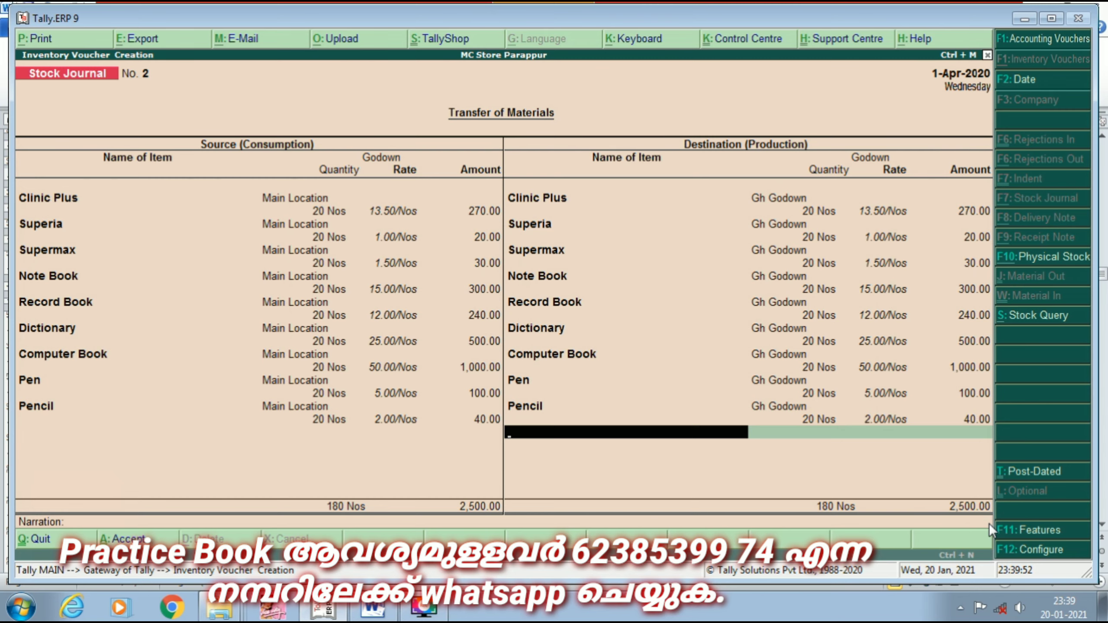
- End the destination item list and save the stock journal with an empty narration
key(Return)
key(Return)
key(Return)
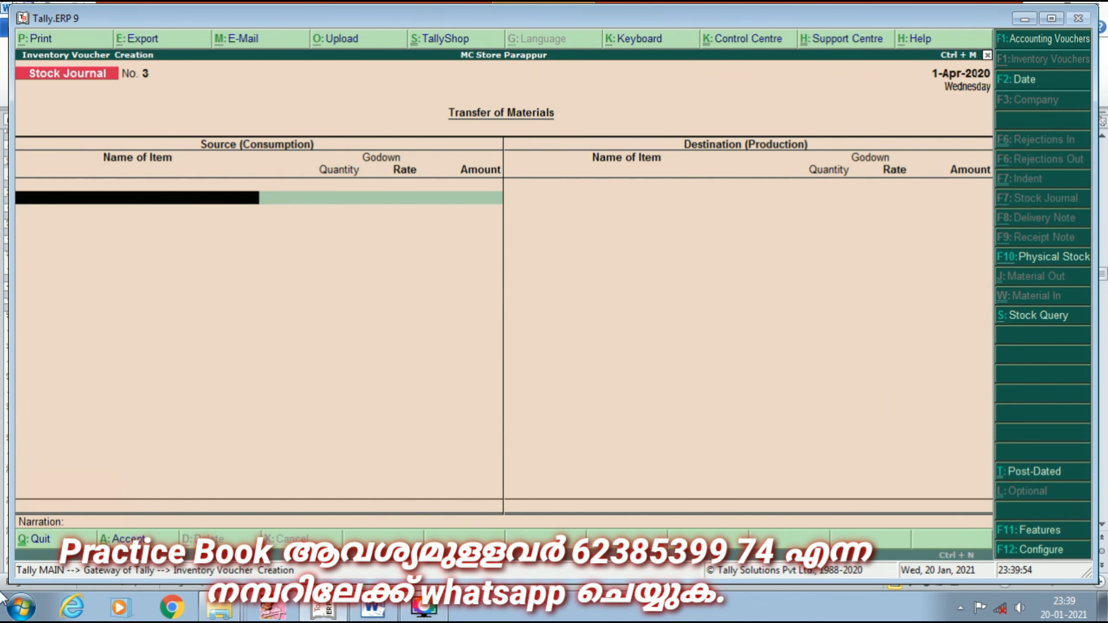
- Check the godown transfer instructions in Word, and add Clinic Plus to the Tally source items from Main Location with 180 Nos
key(alt+Tab)
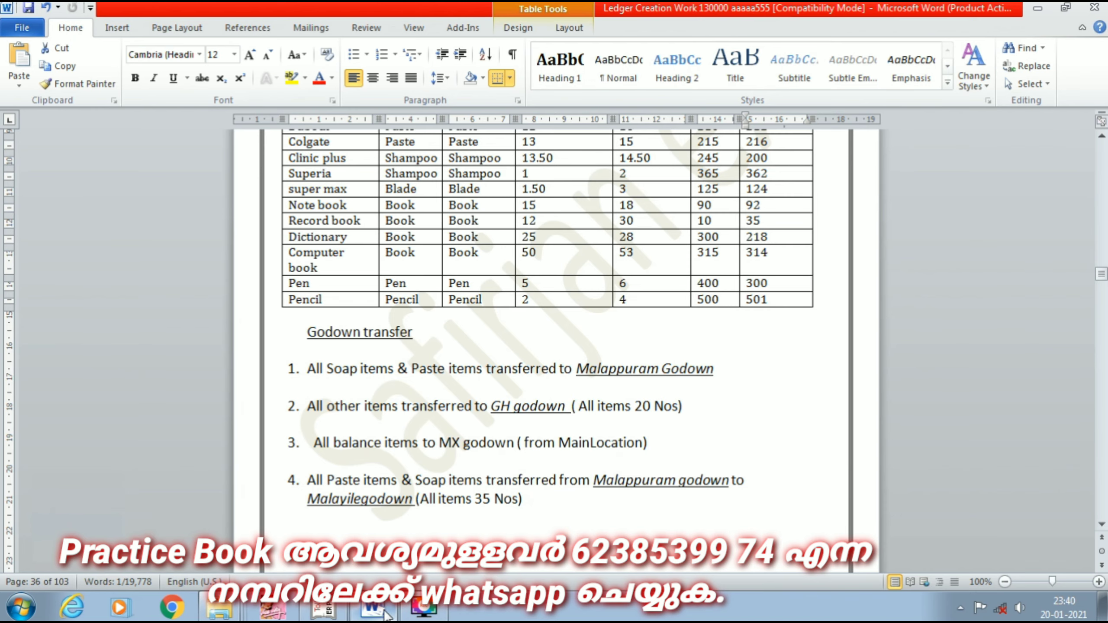
click(325, 609)
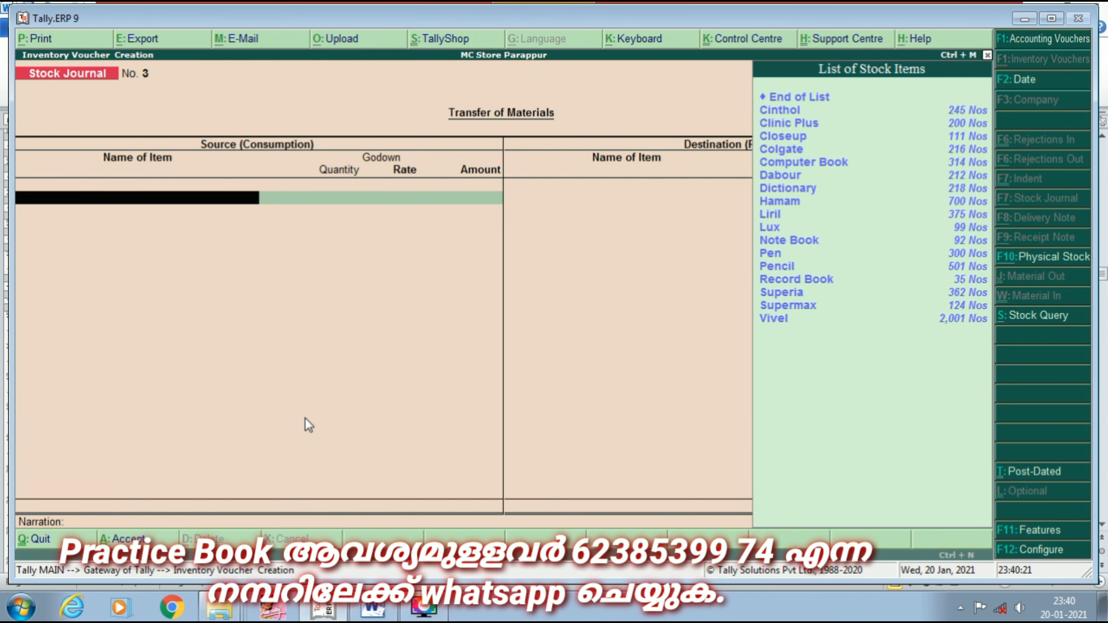
text(V)
key(BackSpace)
text(c)
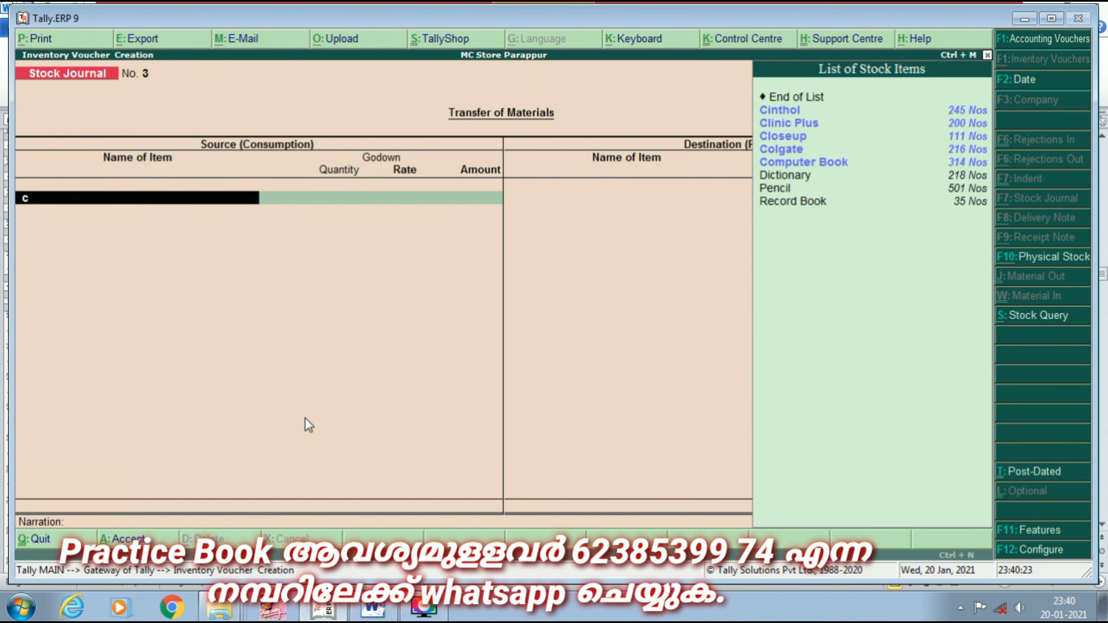
key(Down)
key(Down)
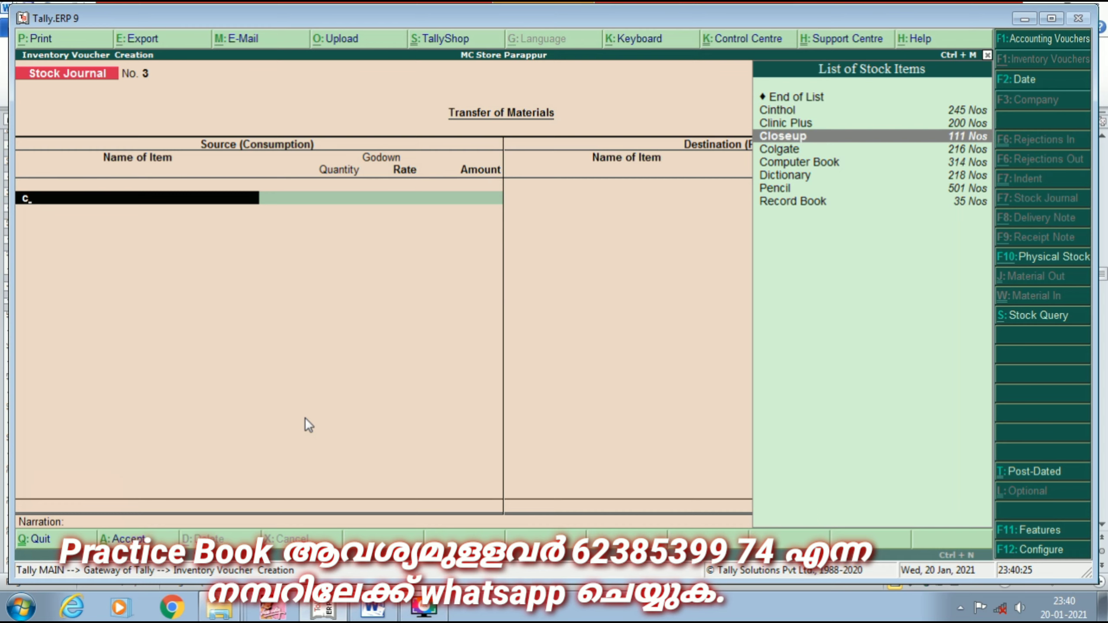
key(Up)
key(Return)
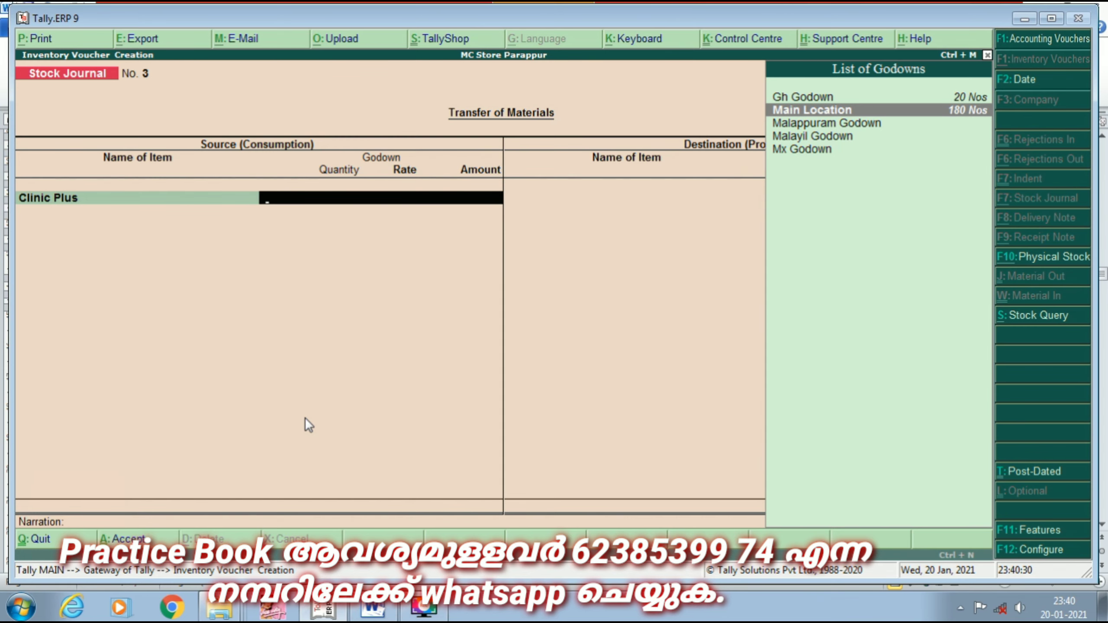
key(Return)
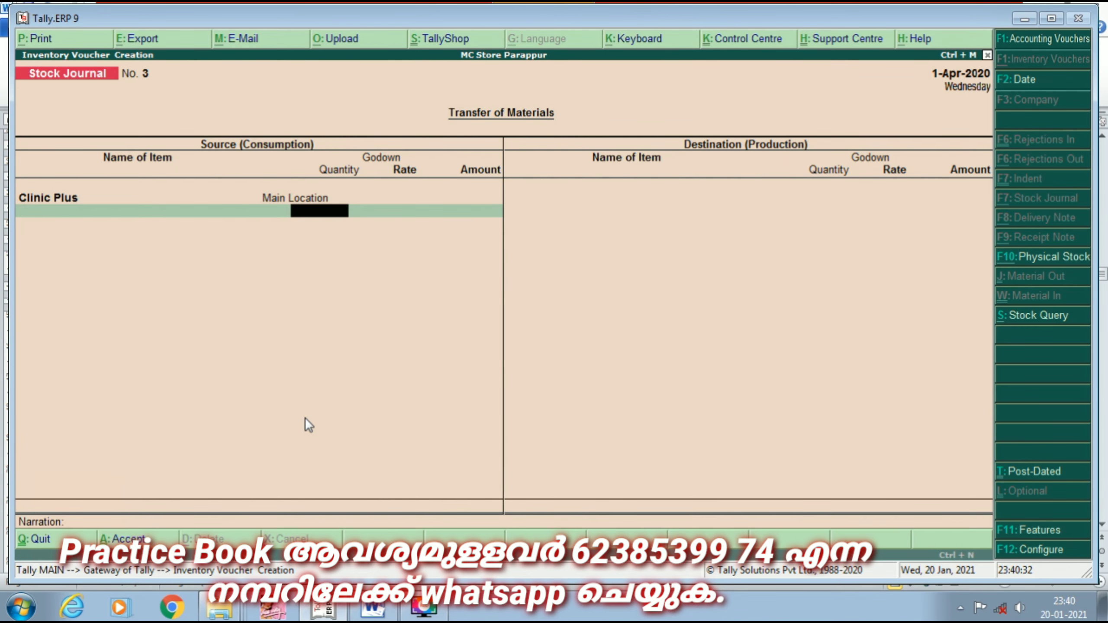
key(BackSpace)
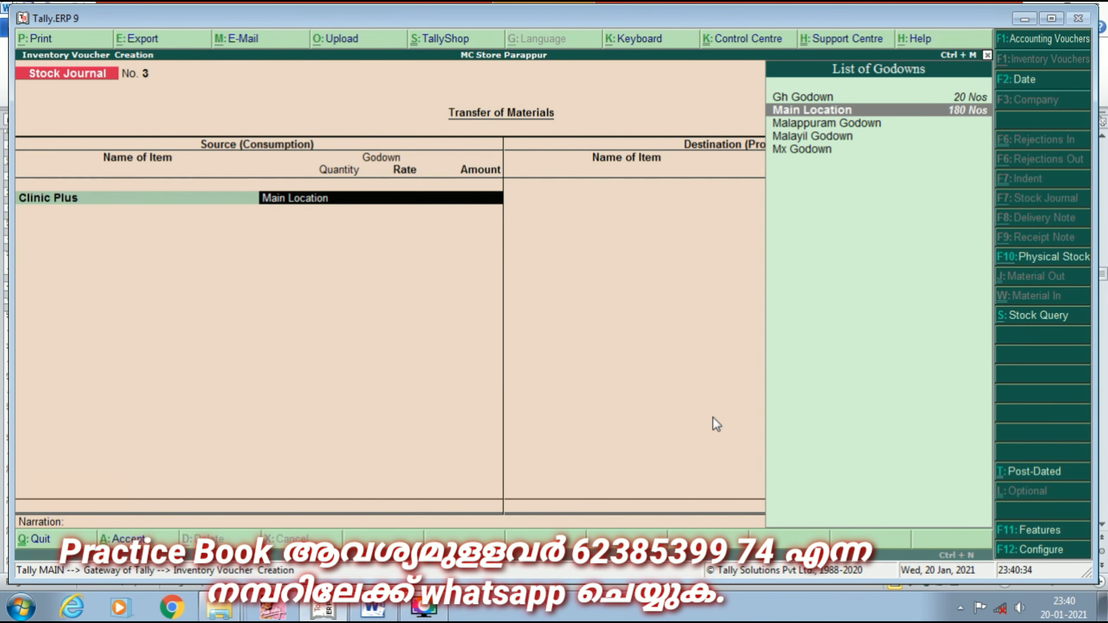
key(Return)
text(180)
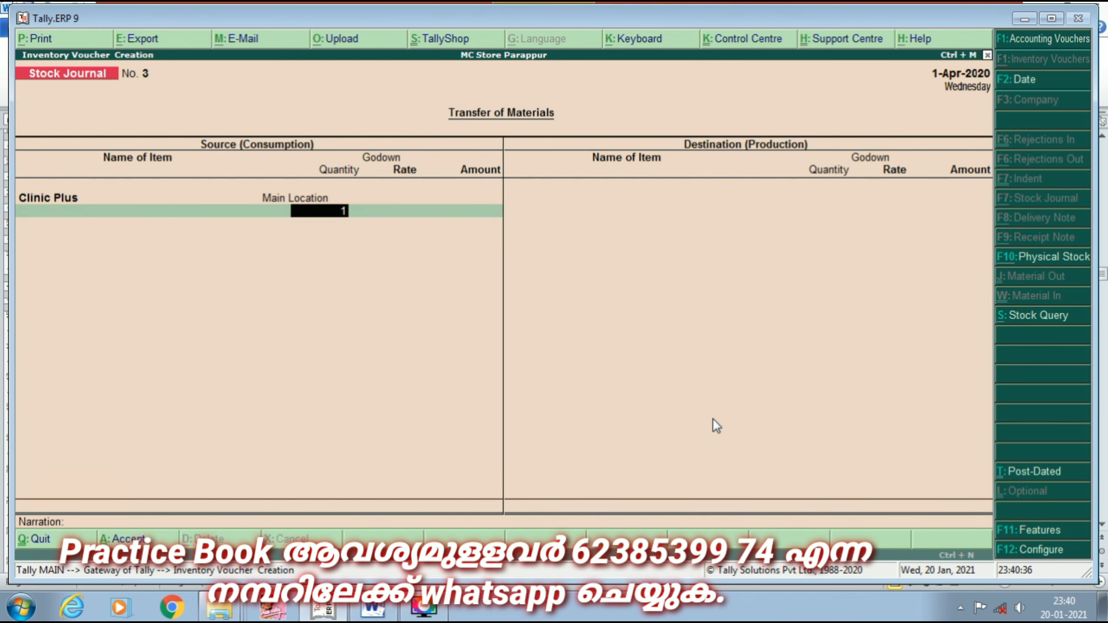
key(Return)
key(Return)
key(Return)
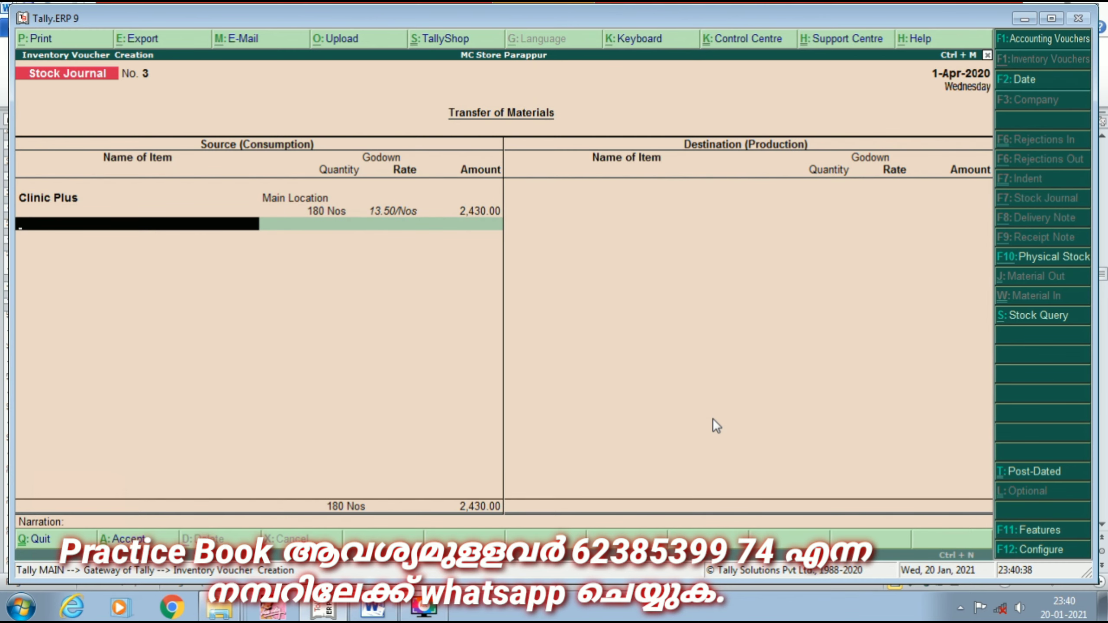
- Add Superia to the source items from Main Location with a quantity of 342 Nos
text(S)
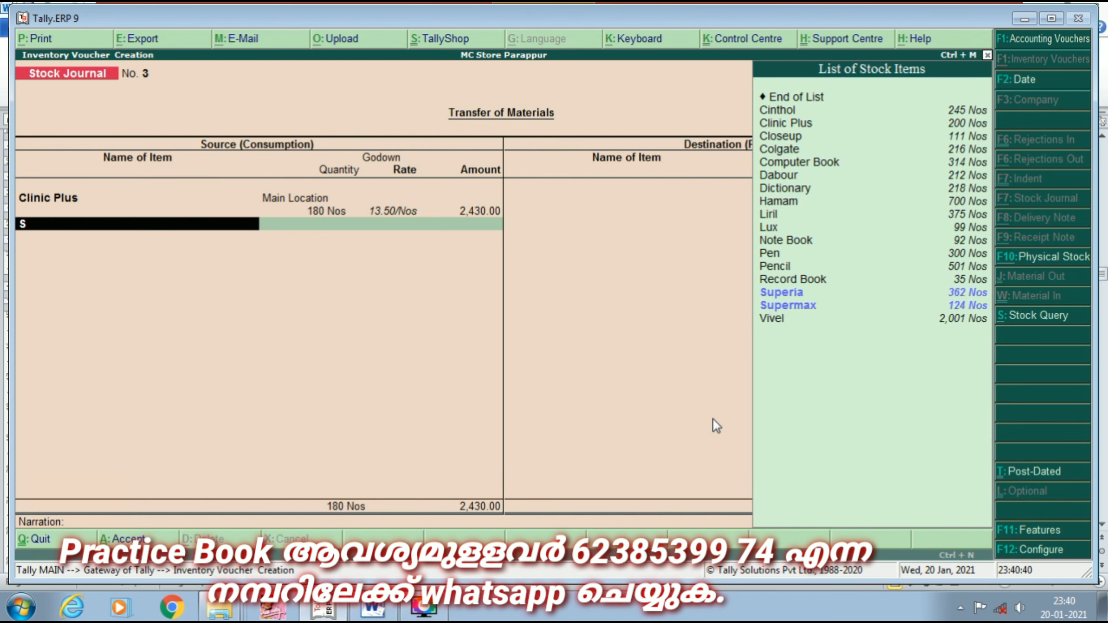
key(Return)
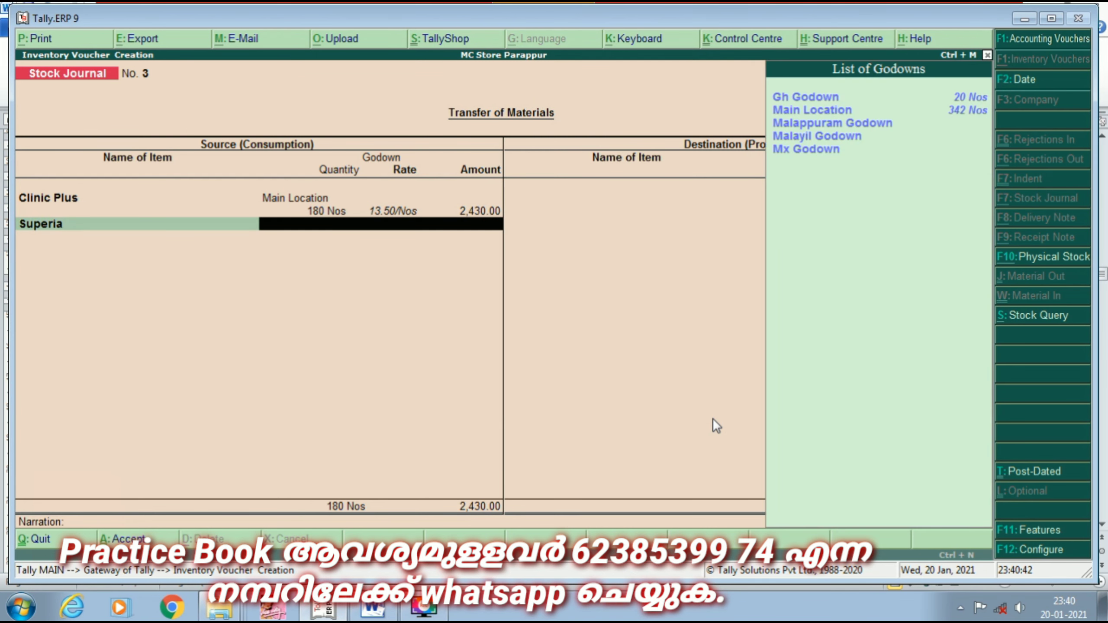
key(Down)
key(Down)
key(Return)
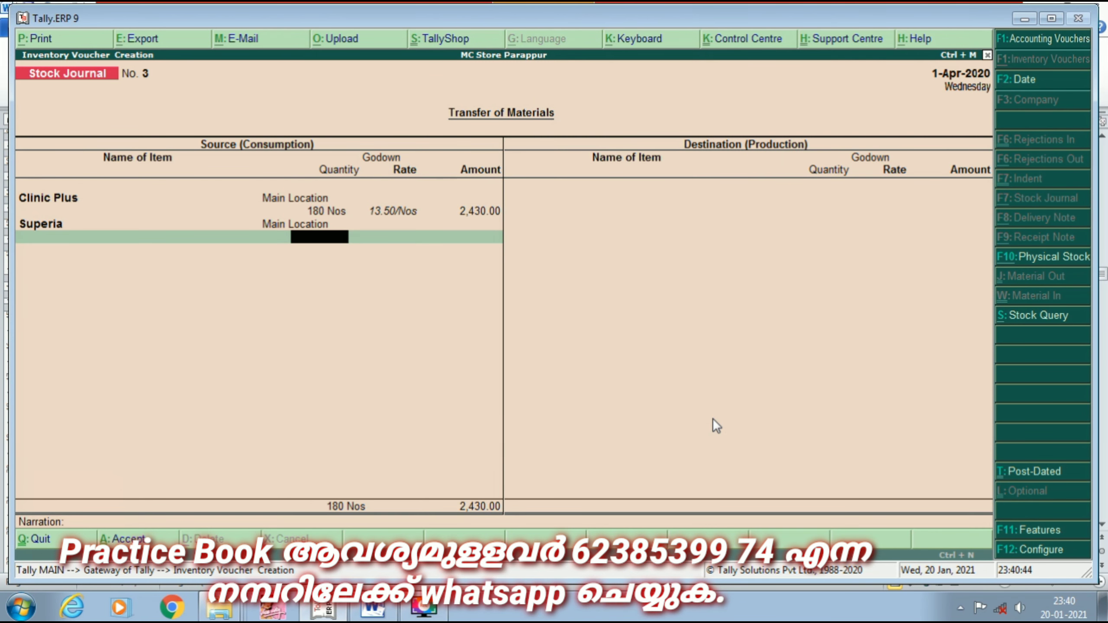
text(342)
key(Return)
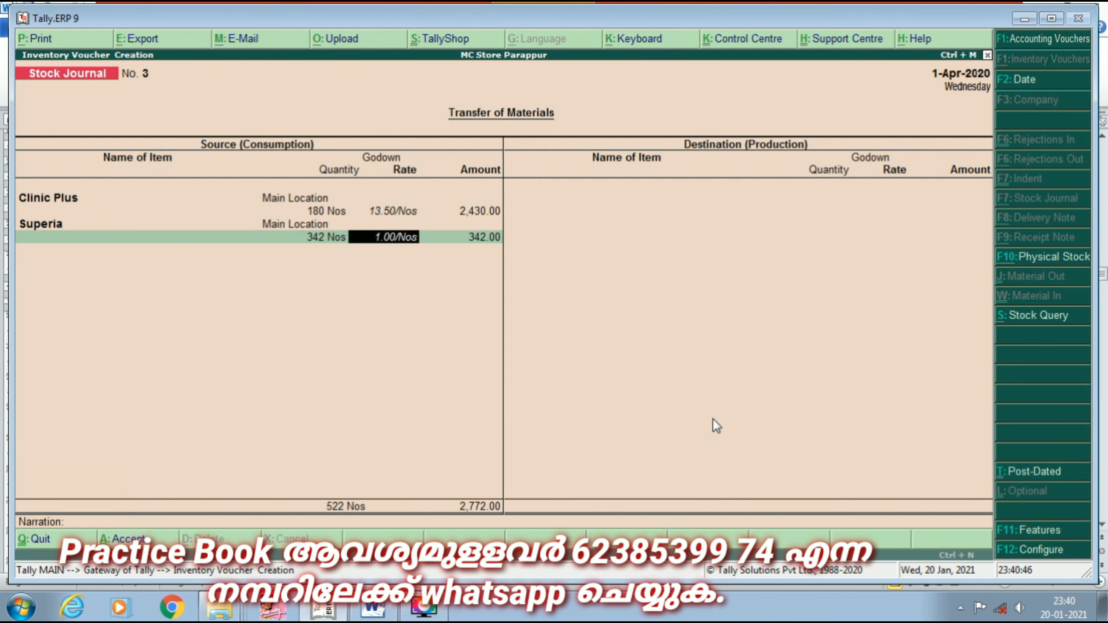
key(Return)
key(Return)
key(Return)
key(Return)
key(Return)
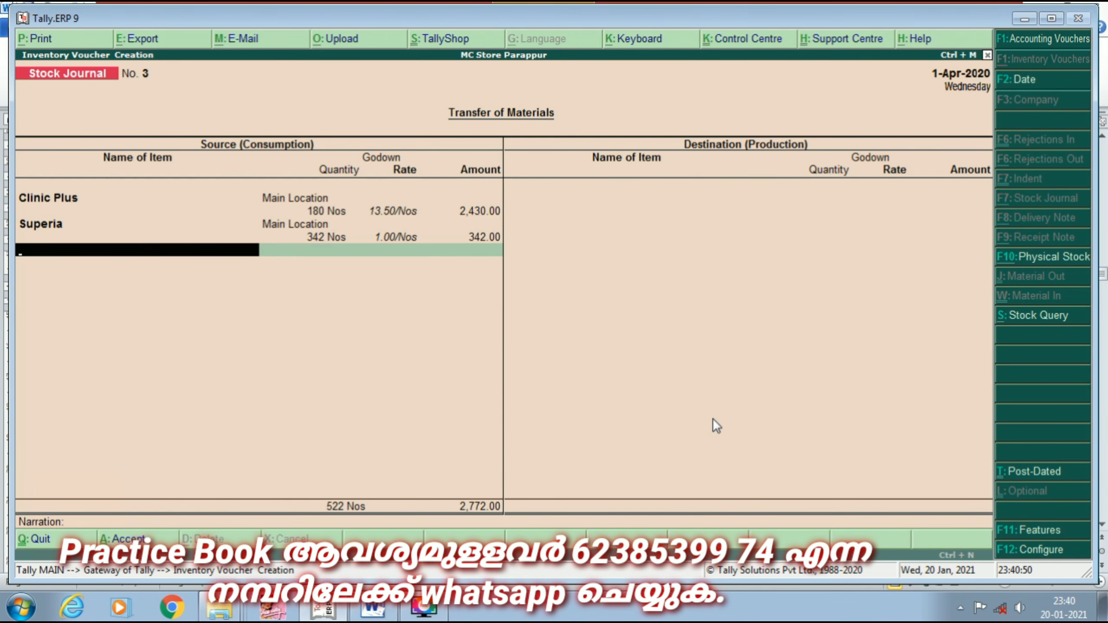
- Add Supermax to the source items from Main Location with a quantity of 104 Nos
text(S)
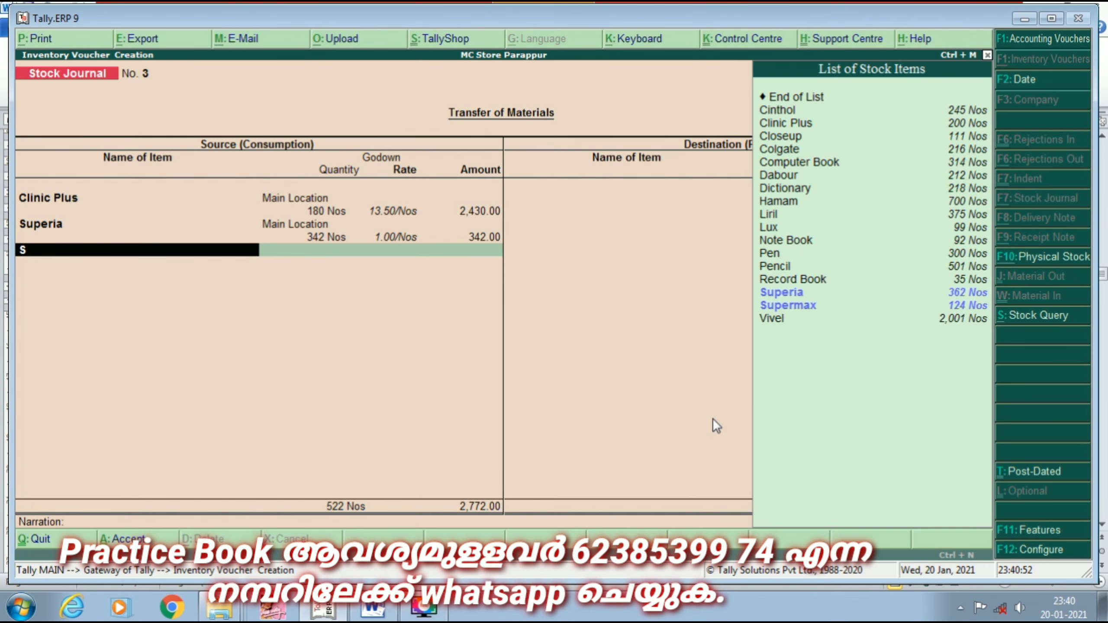
key(Down)
key(Return)
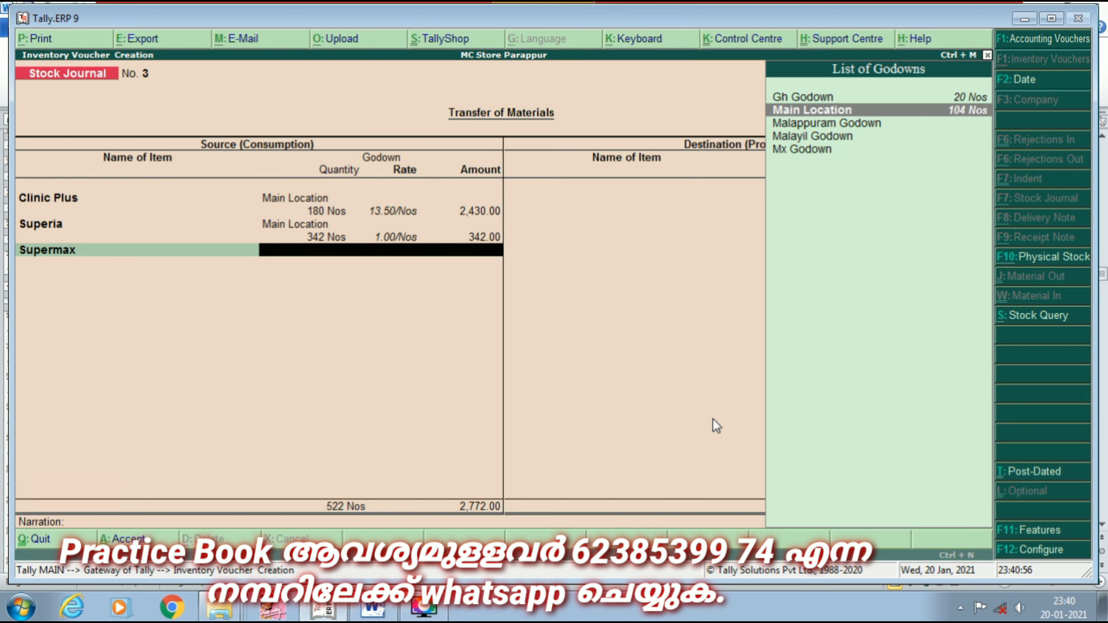
key(Return)
text(104)
key(Return)
key(Return)
key(Return)
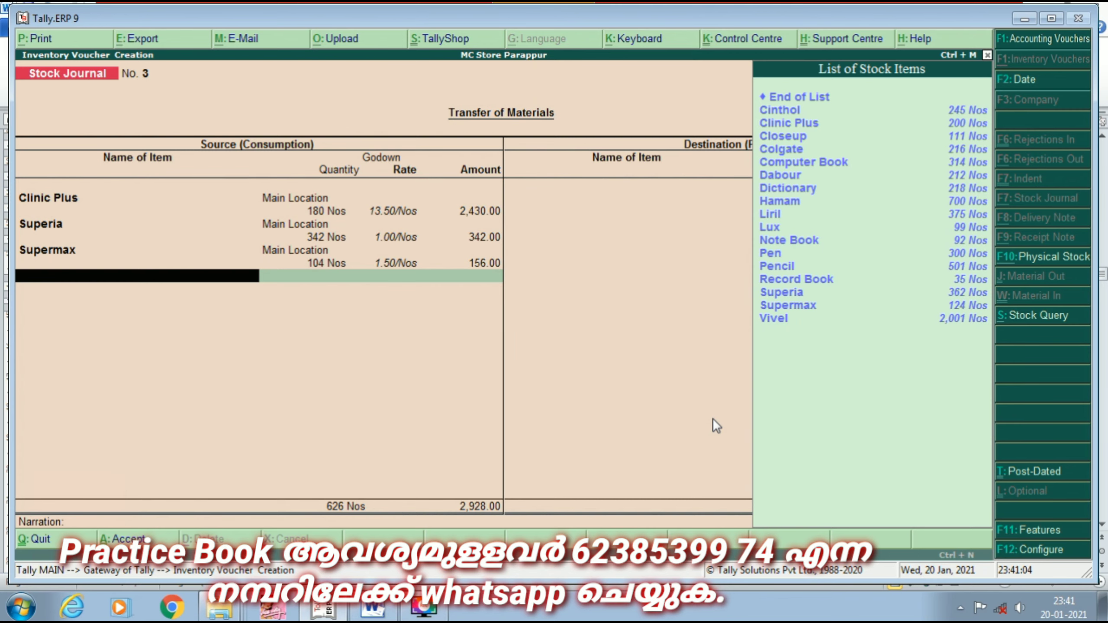
- Add Note Book to the source items from Main Location with a quantity of 72 Nos
text(N)
key(Return)
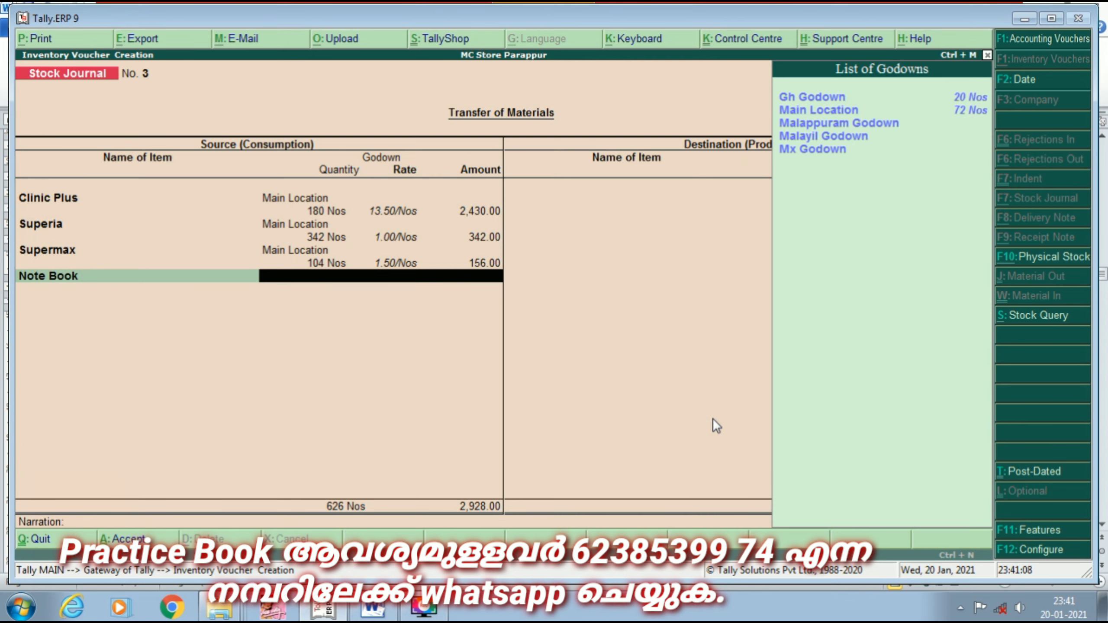
key(Down)
key(Down)
key(Down)
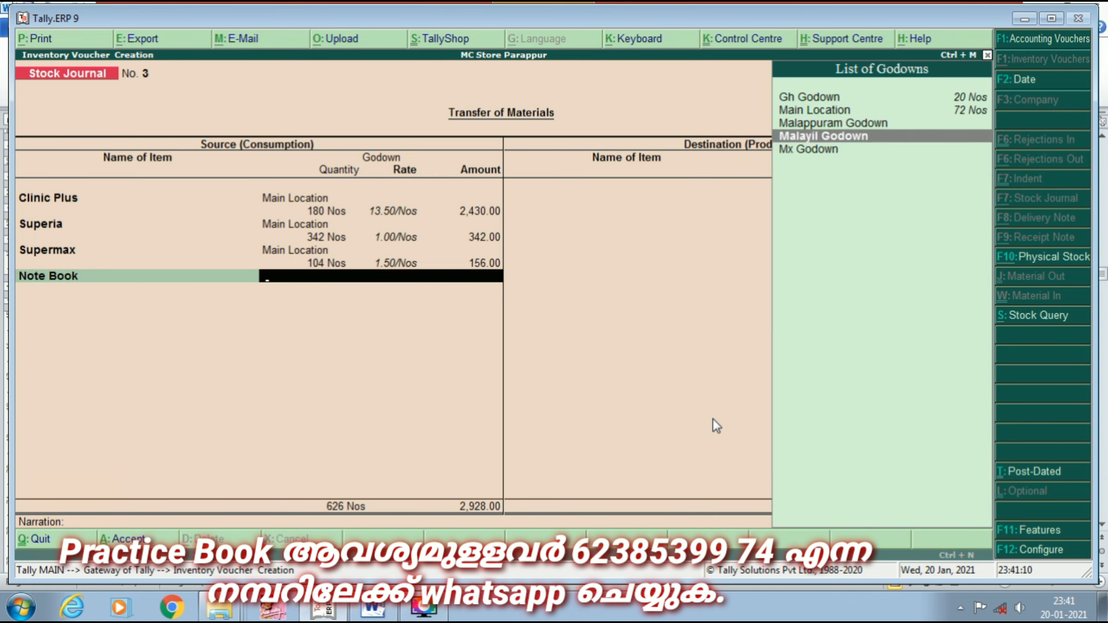
key(Up)
key(Up)
key(Return)
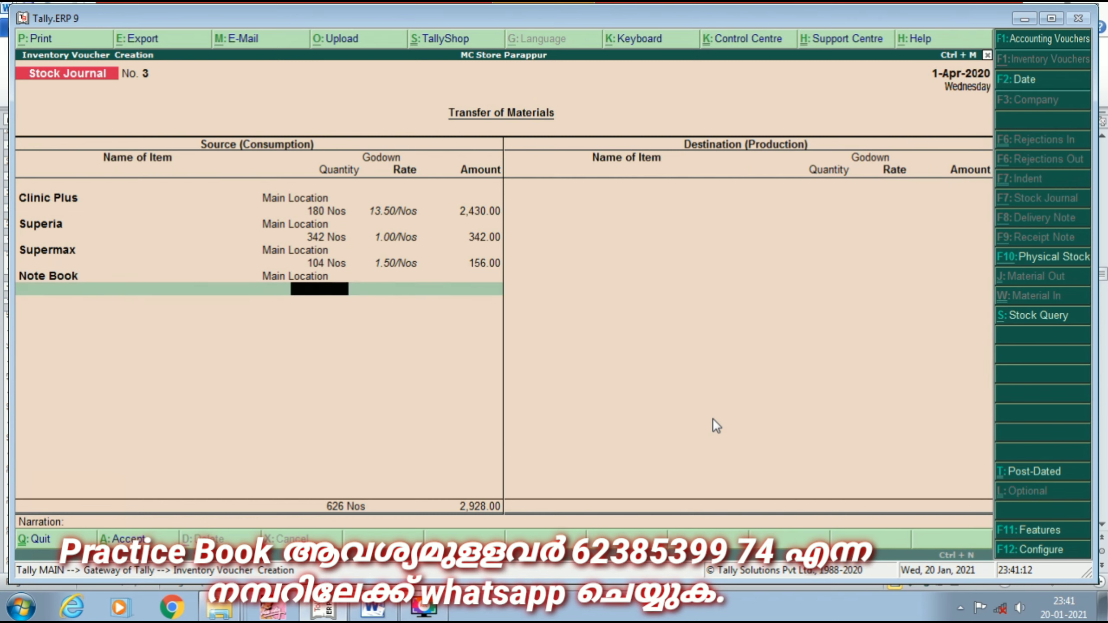
text(722)
key(Return)
key(Return)
key(BackSpace)
text(72)
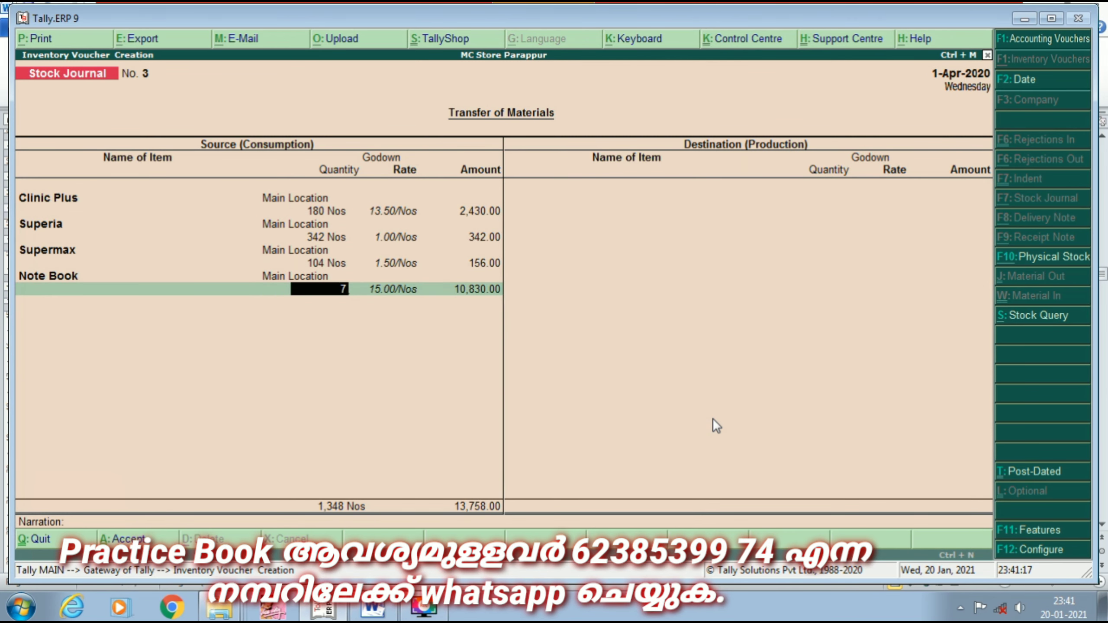
key(Return)
key(Return)
key(Return)
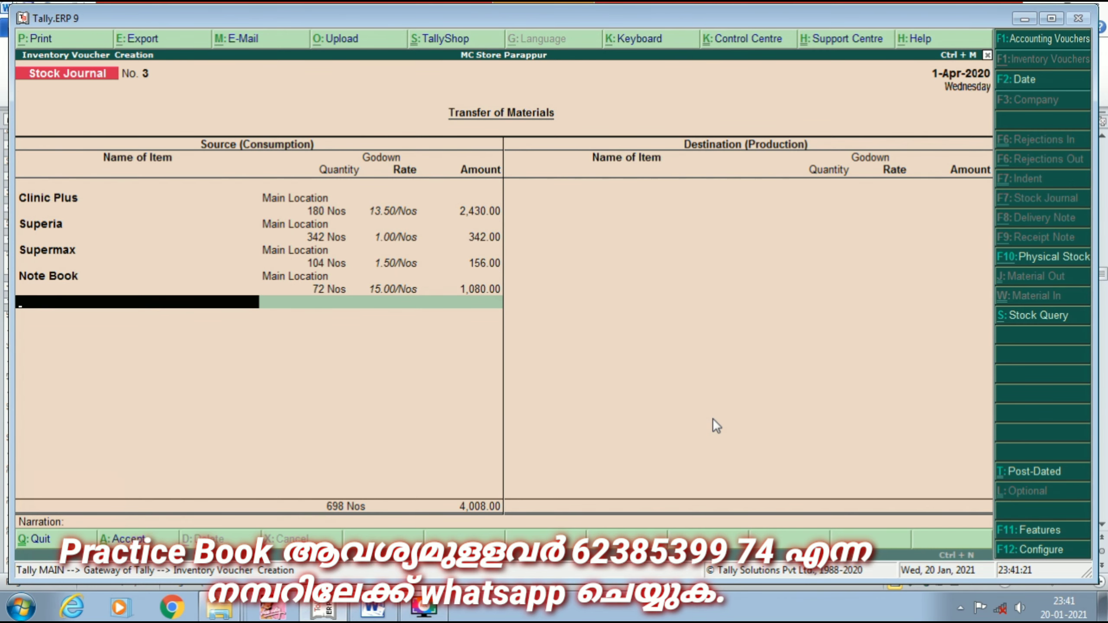
- Add Record Book to the source items from Main Location with a quantity of 15 Nos
text(R)
key(Return)
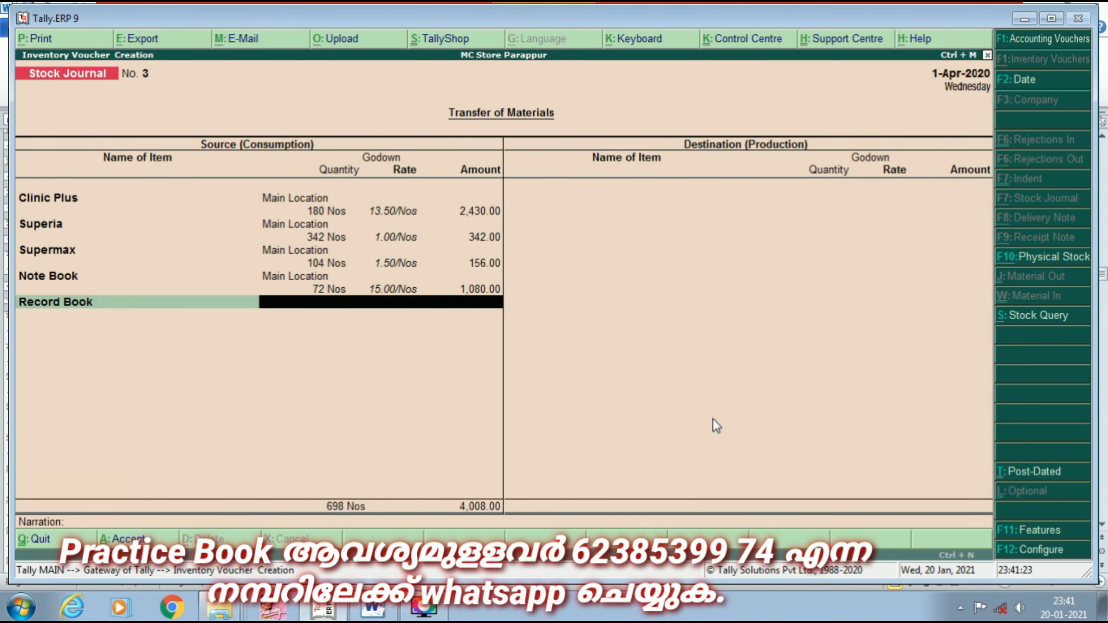
key(Down)
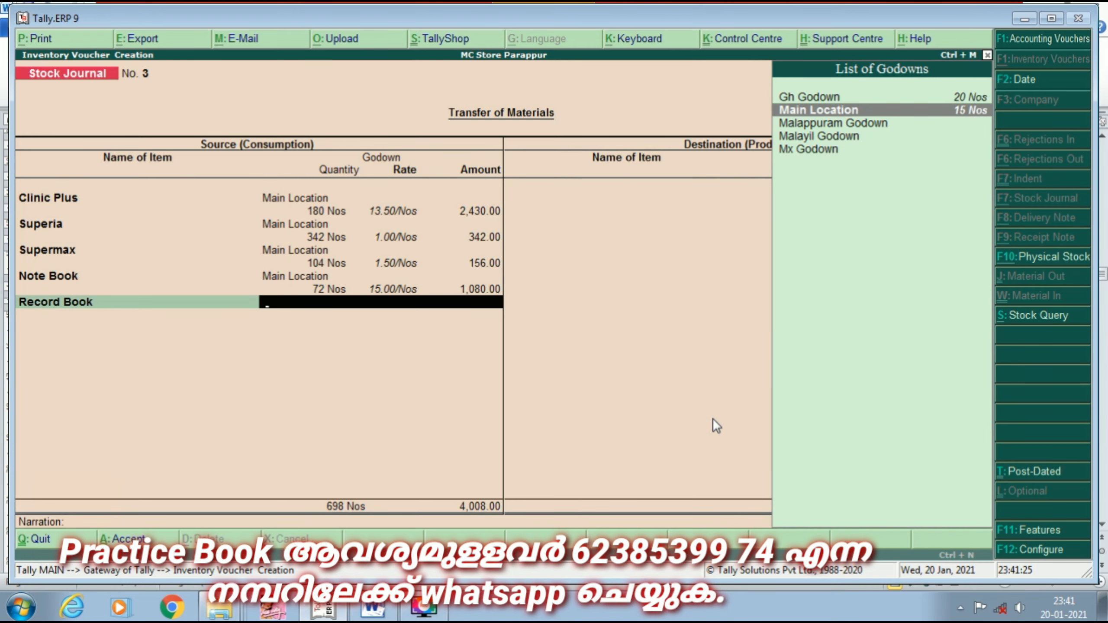
key(Return)
text(15)
key(Return)
key(Return)
key(Return)
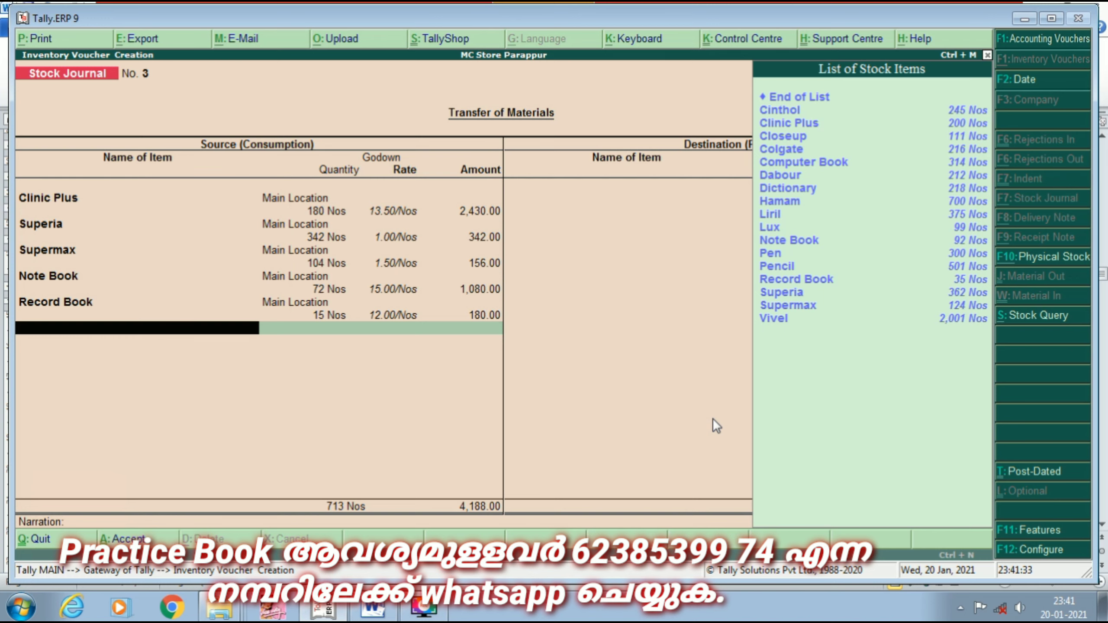
- Add Dictionary to the source items from Main Location with a quantity of 198 Nos
text(d)
key(Down)
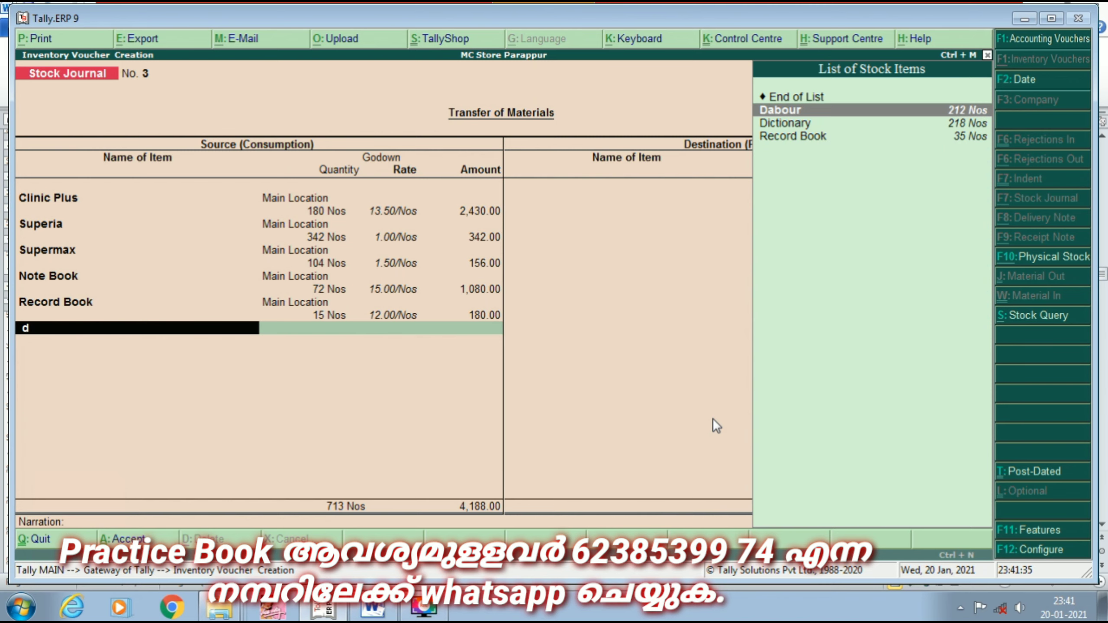
key(Return)
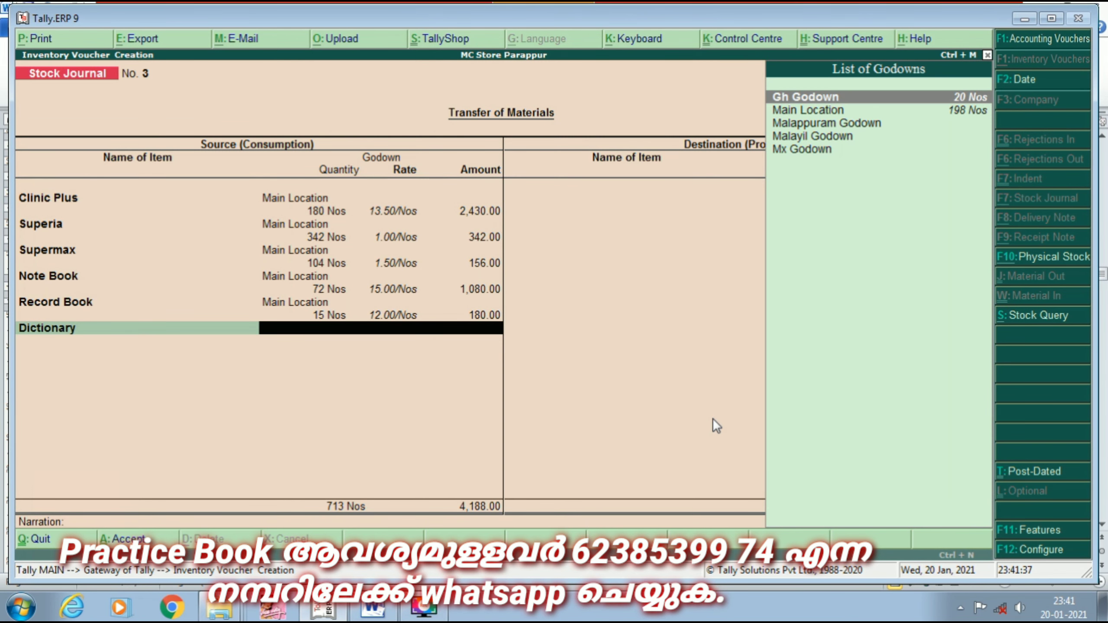
key(Down)
key(Down)
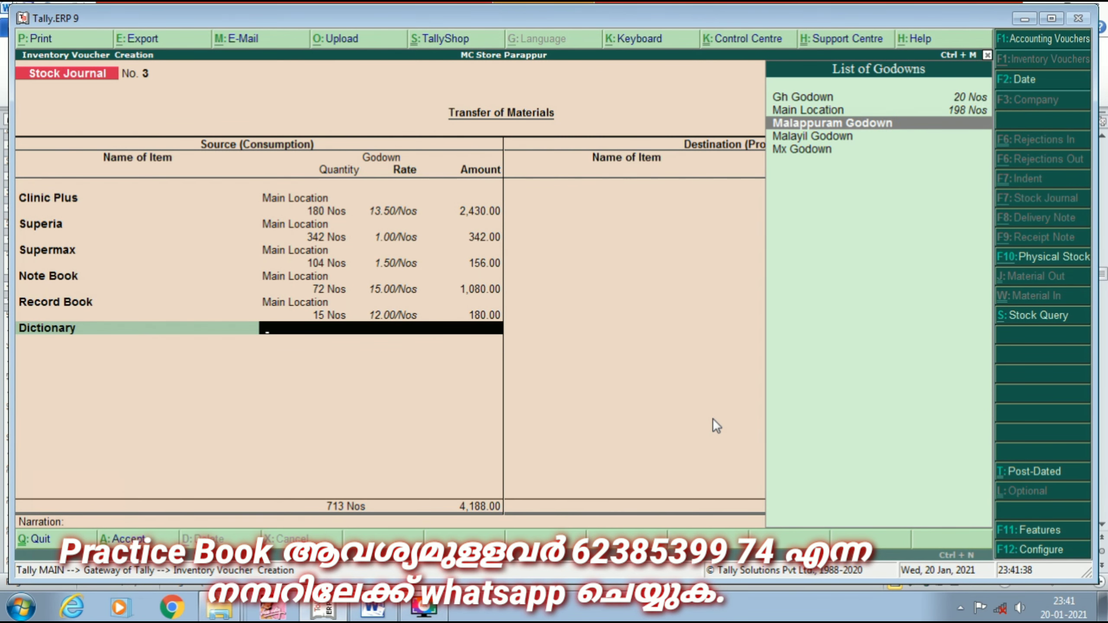
key(Up)
key(Return)
text(198)
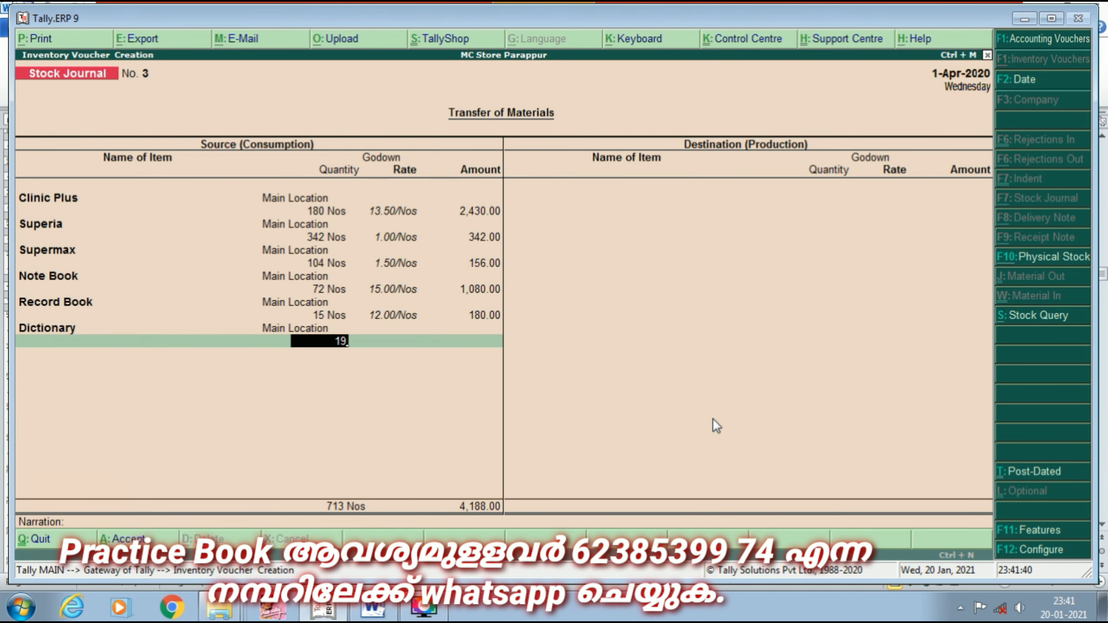
key(Return)
key(Return)
key(Return)
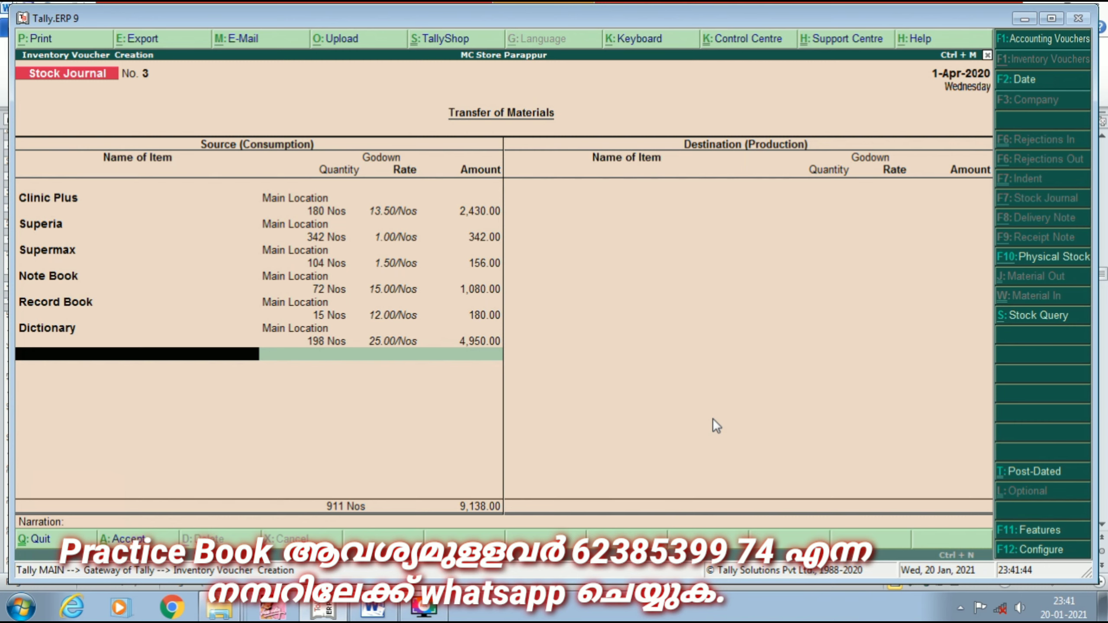
- Add Computer Book to the source items from Main Location with a quantity of 294 Nos
text(C)
key(Down)
key(Down)
key(Down)
key(Down)
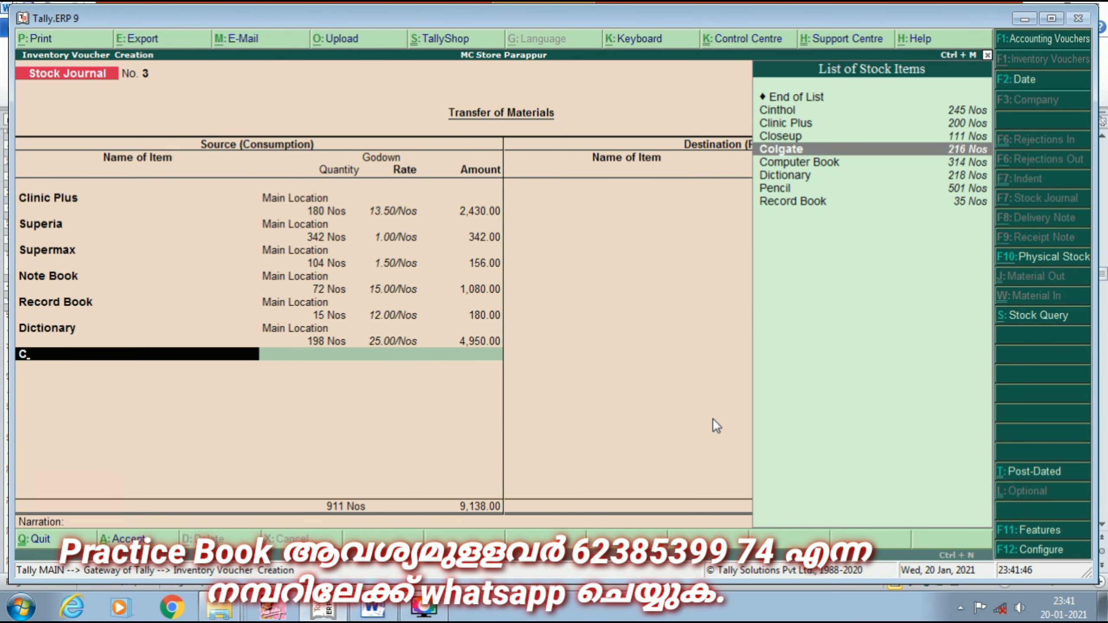
key(Return)
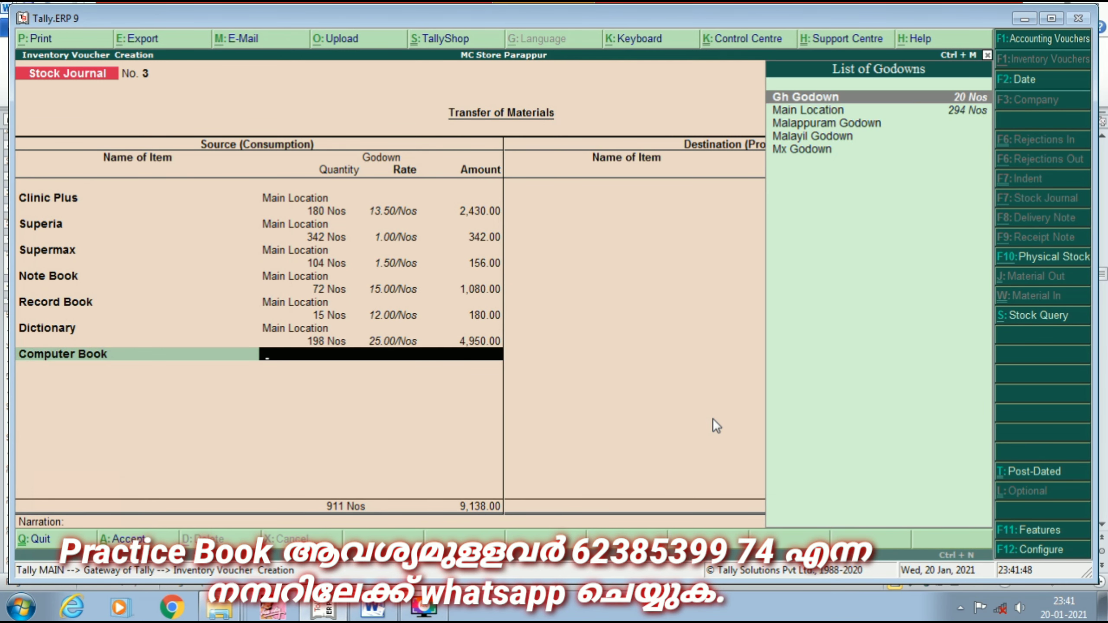
key(Down)
key(Return)
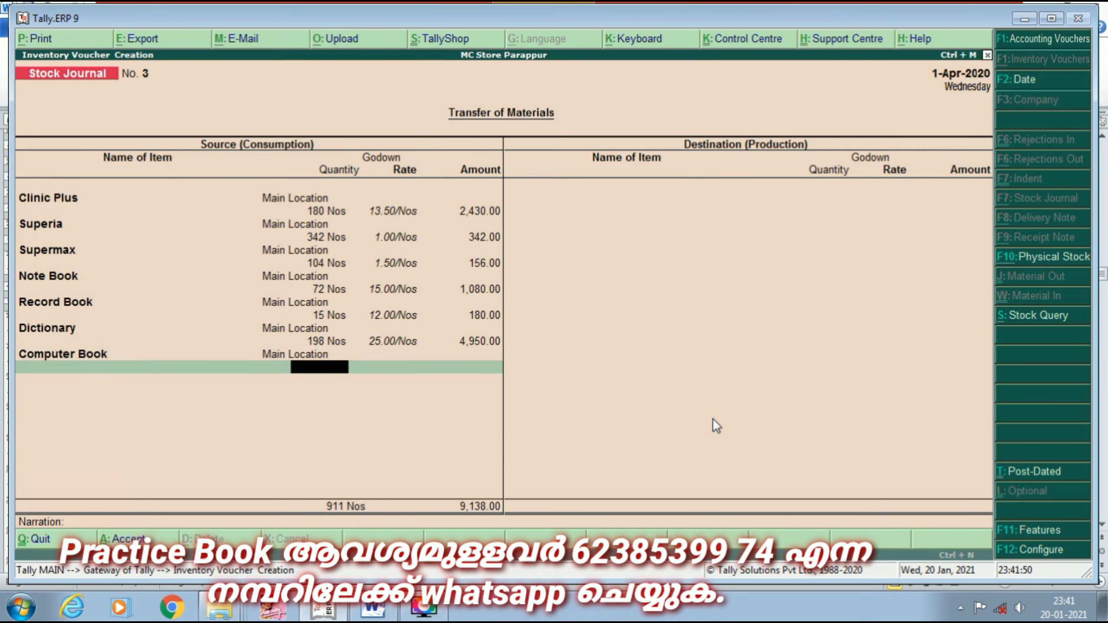
text(294)
key(Return)
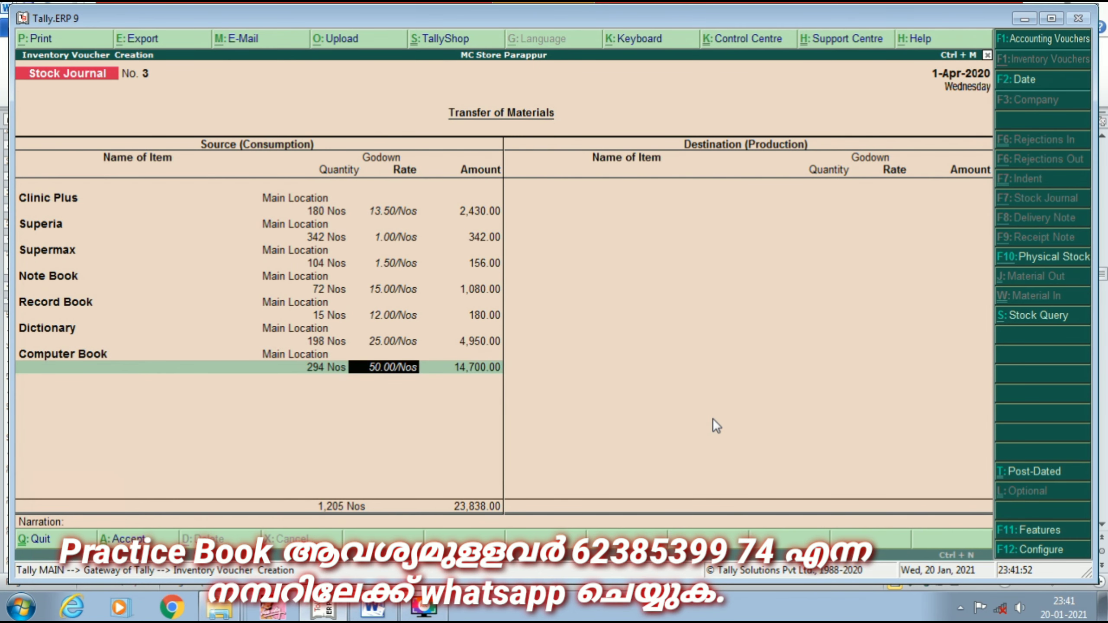
key(BackSpace)
key(BackSpace)
key(Return)
key(Return)
key(Return)
key(Return)
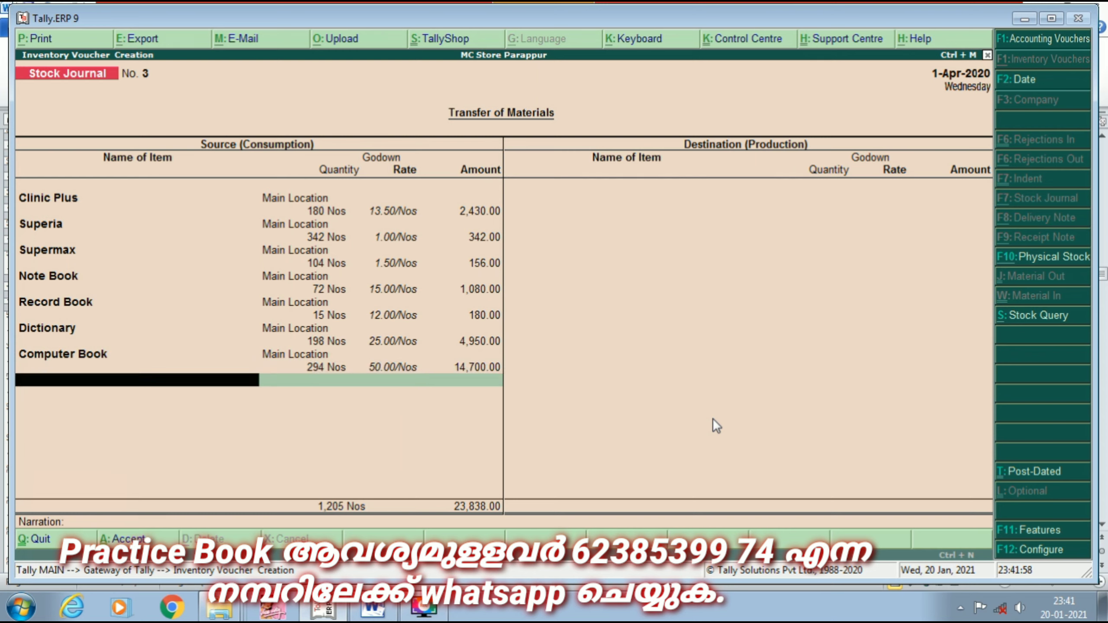
- Add Pen to the source items from Main Location with a quantity of 280 Nos
text(Pe)
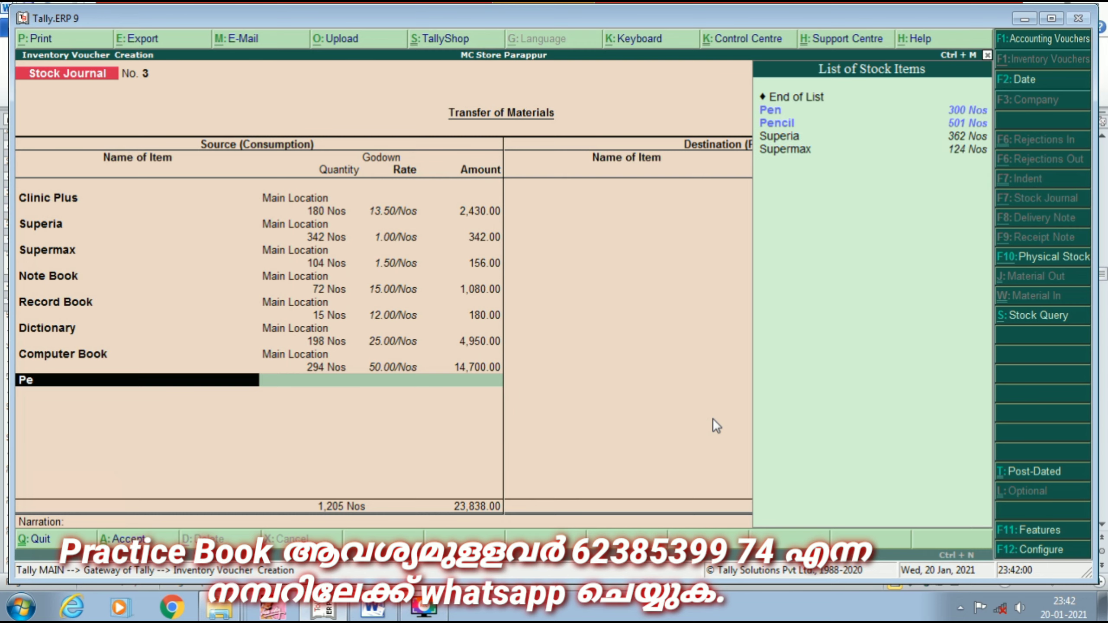
key(Return)
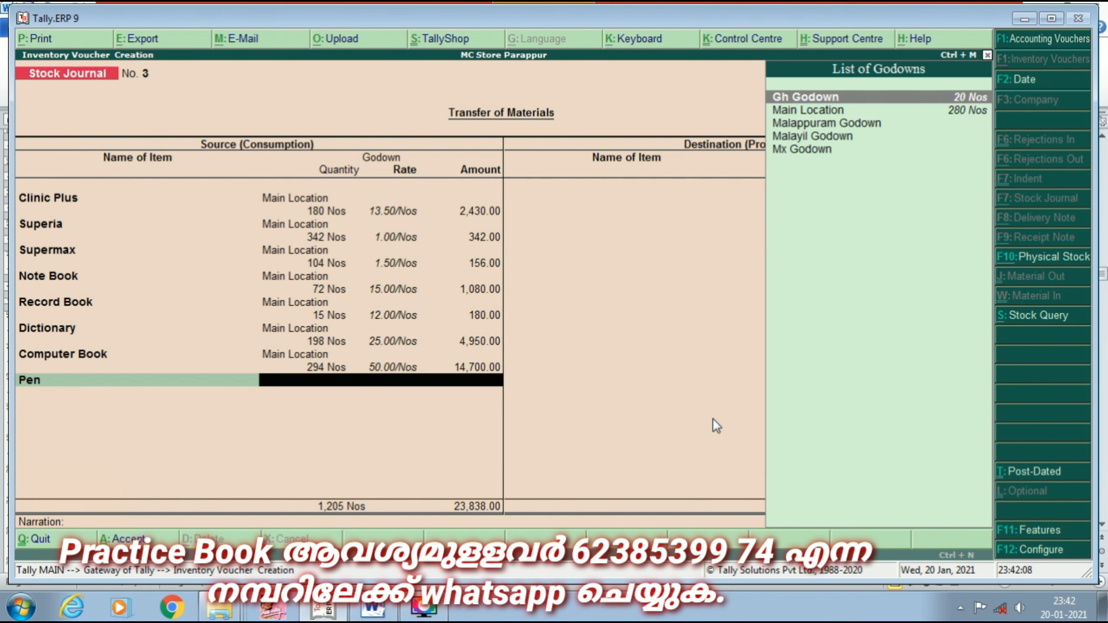
key(Down)
key(Return)
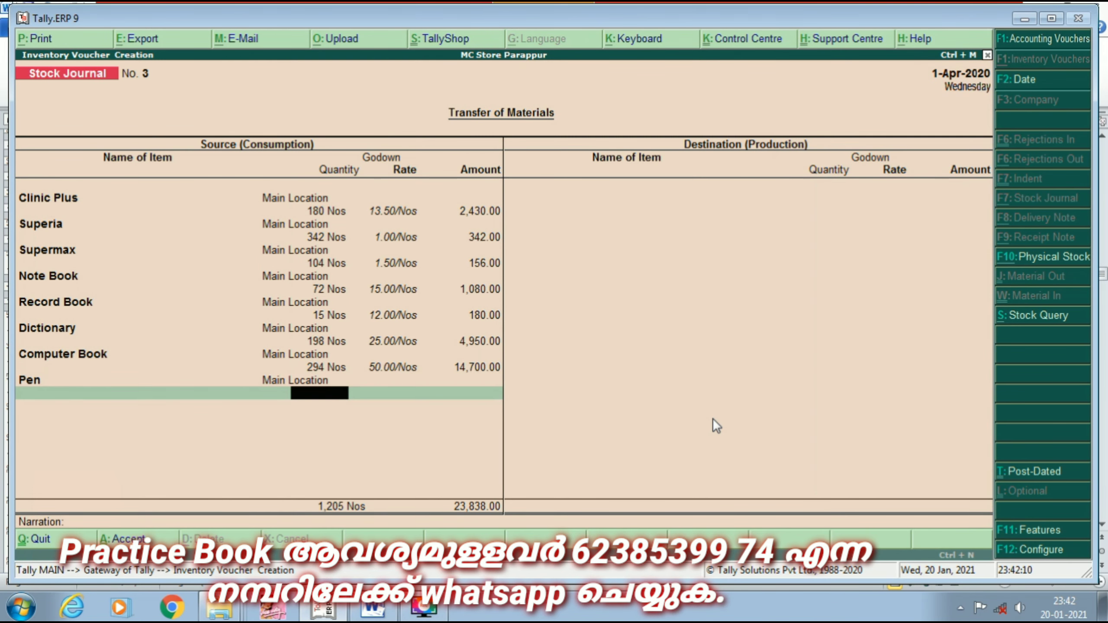
text(280)
key(Return)
key(Return)
key(Return)
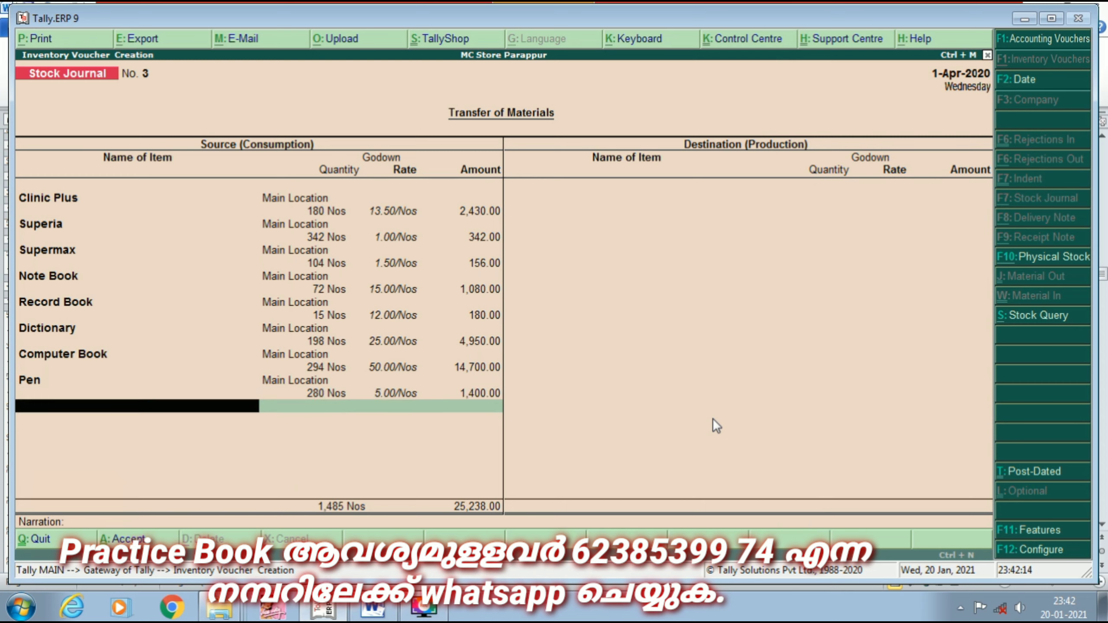
- Add Superia below Pen to the source items from Main Location with a quantity of 342 Nos
text(P)
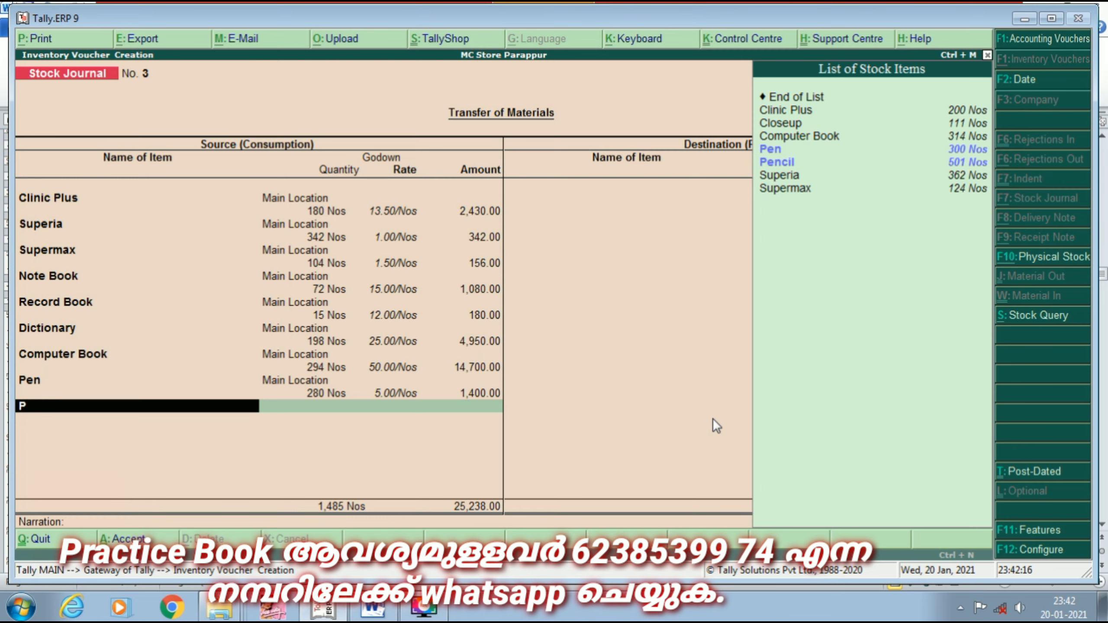
key(Down)
key(Down)
key(Down)
key(Return)
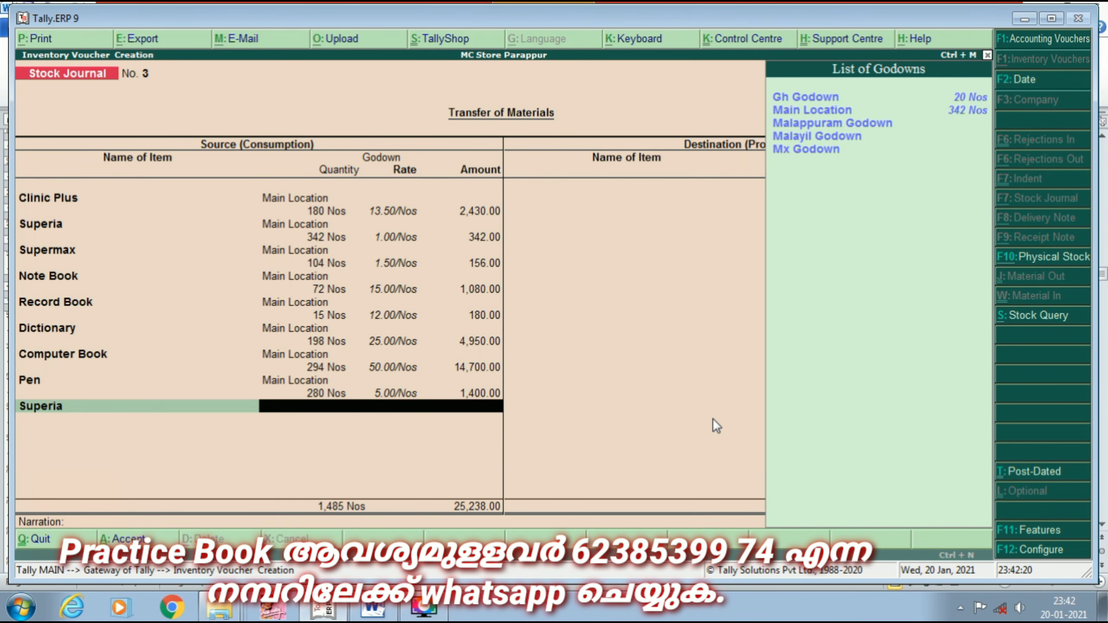
key(Down)
key(Return)
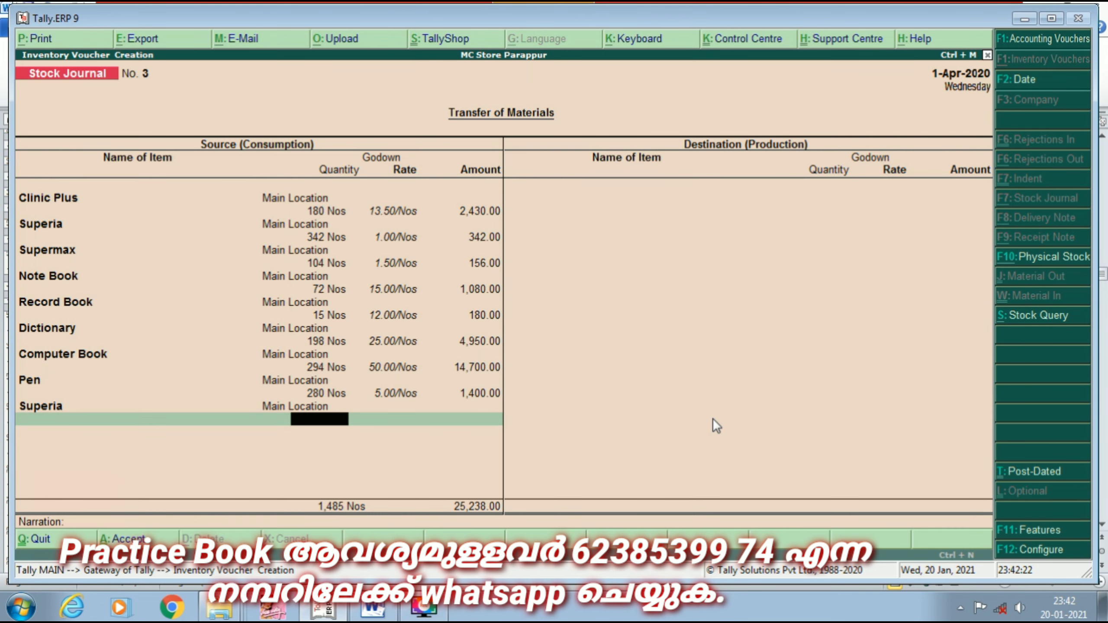
text(342)
key(Return)
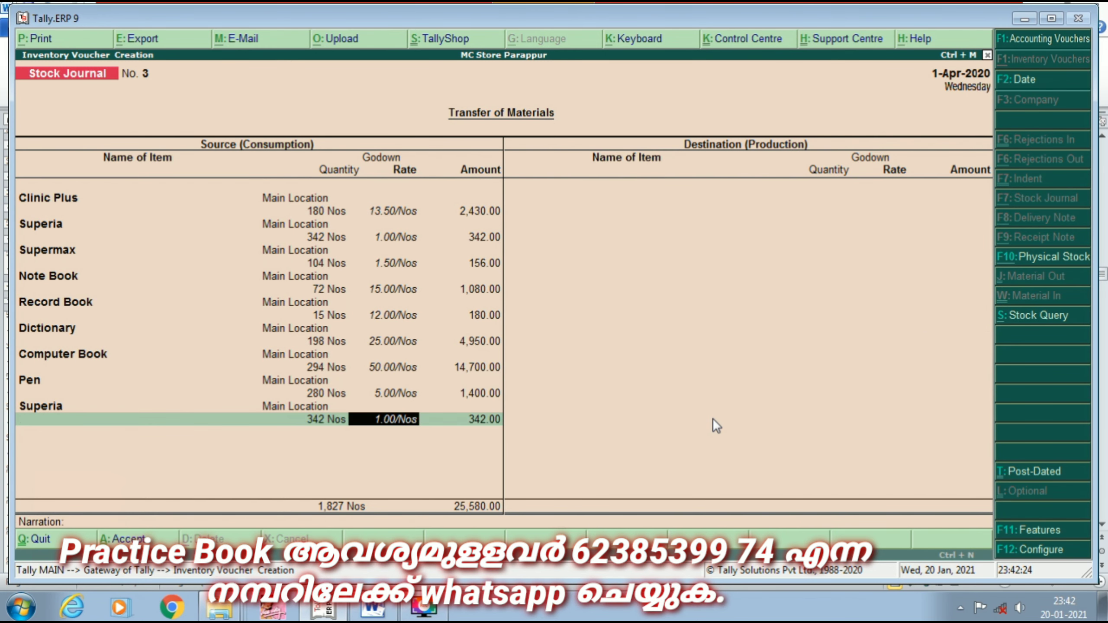
- Recheck the godown and quantity entered on the last source line
key(BackSpace)
key(BackSpace)
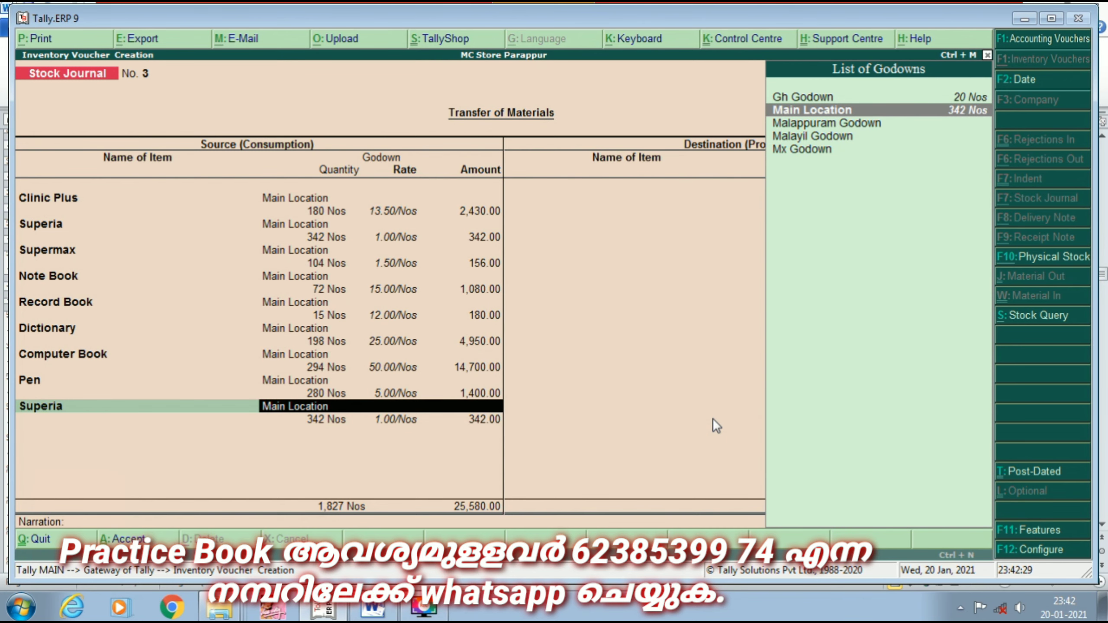
key(Return)
key(BackSpace)
key(Return)
key(Return)
key(Return)
key(Return)
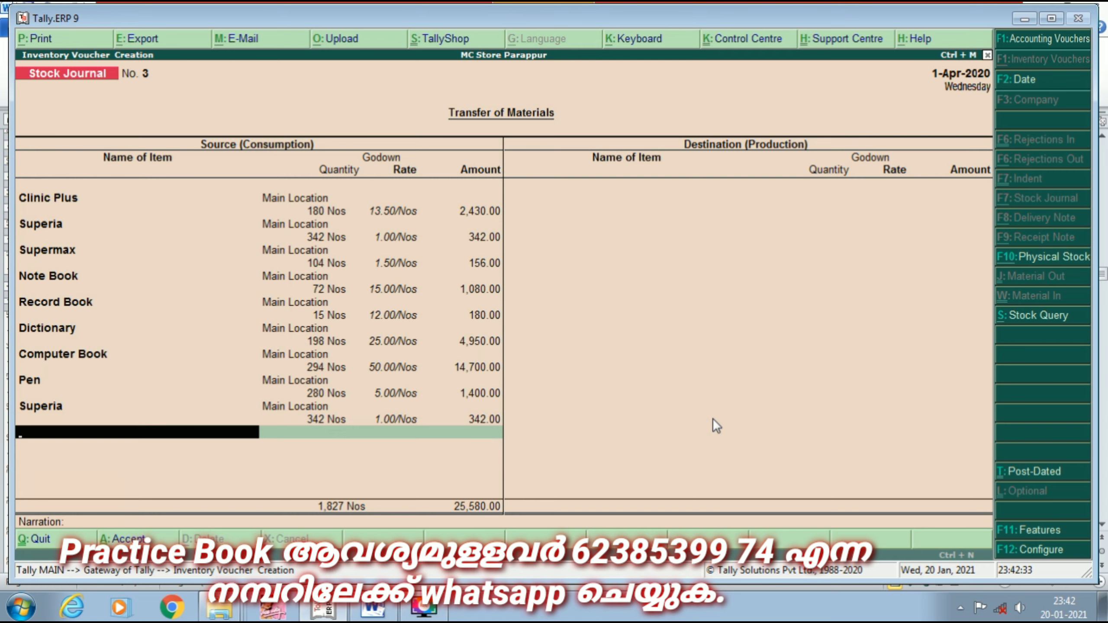
key(BackSpace)
key(BackSpace)
key(BackSpace)
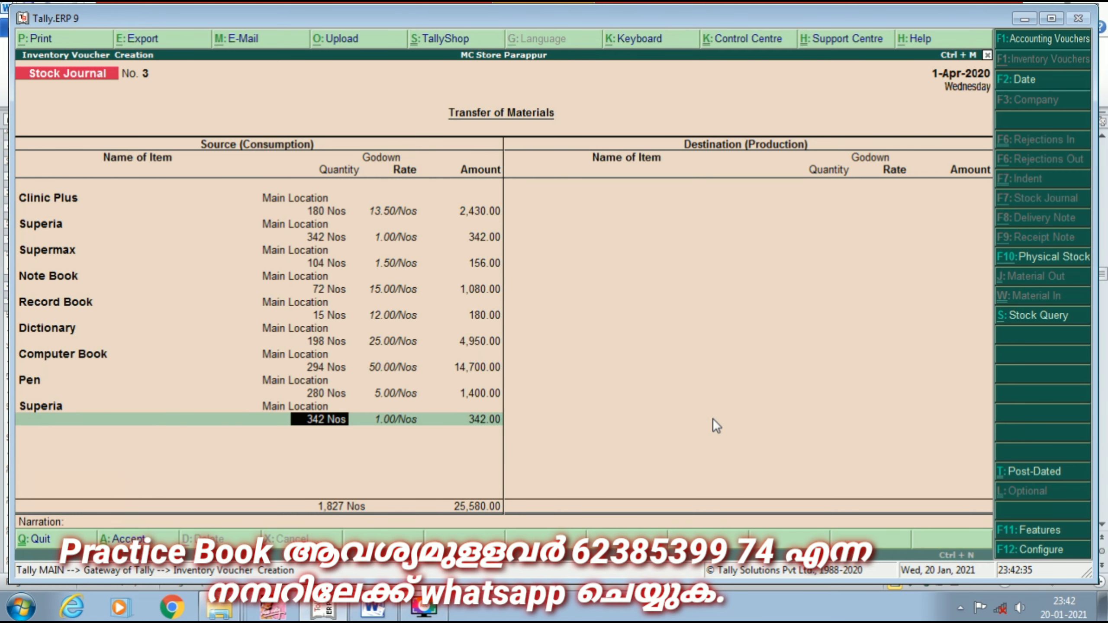
key(BackSpace)
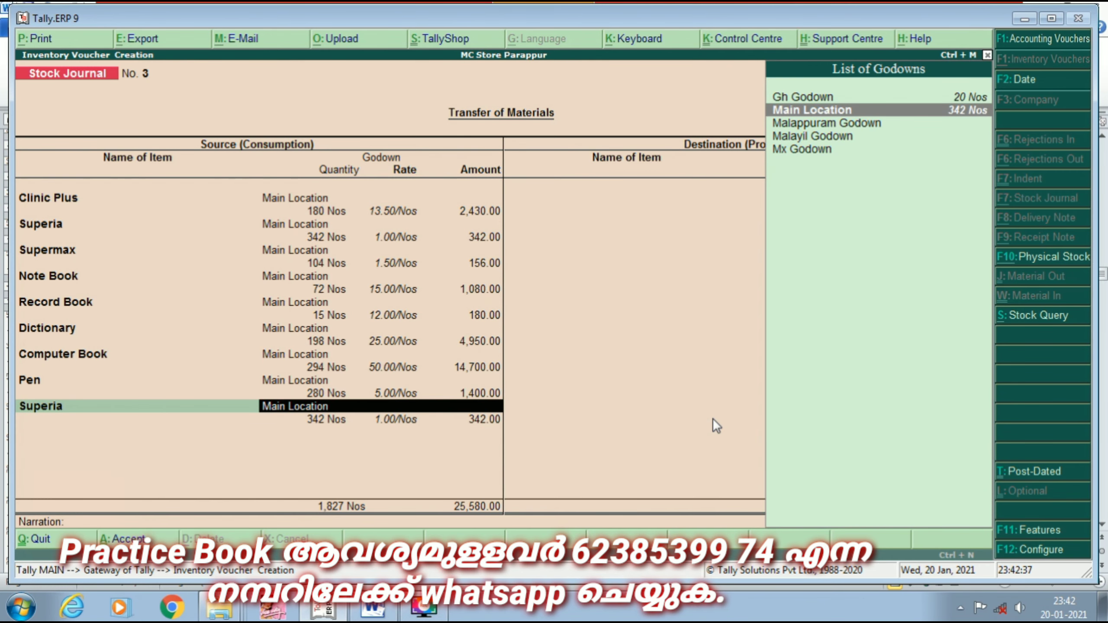
- End the source item list and move on to the first destination line
key(Return)
key(Return)
key(Return)
key(Return)
key(Return)
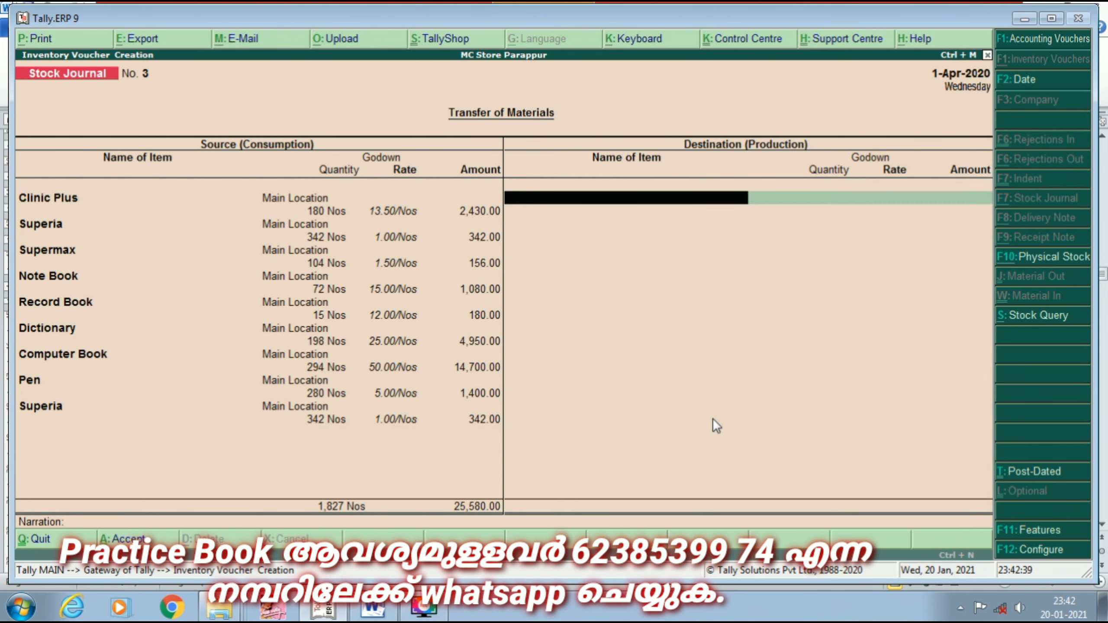
text(C)
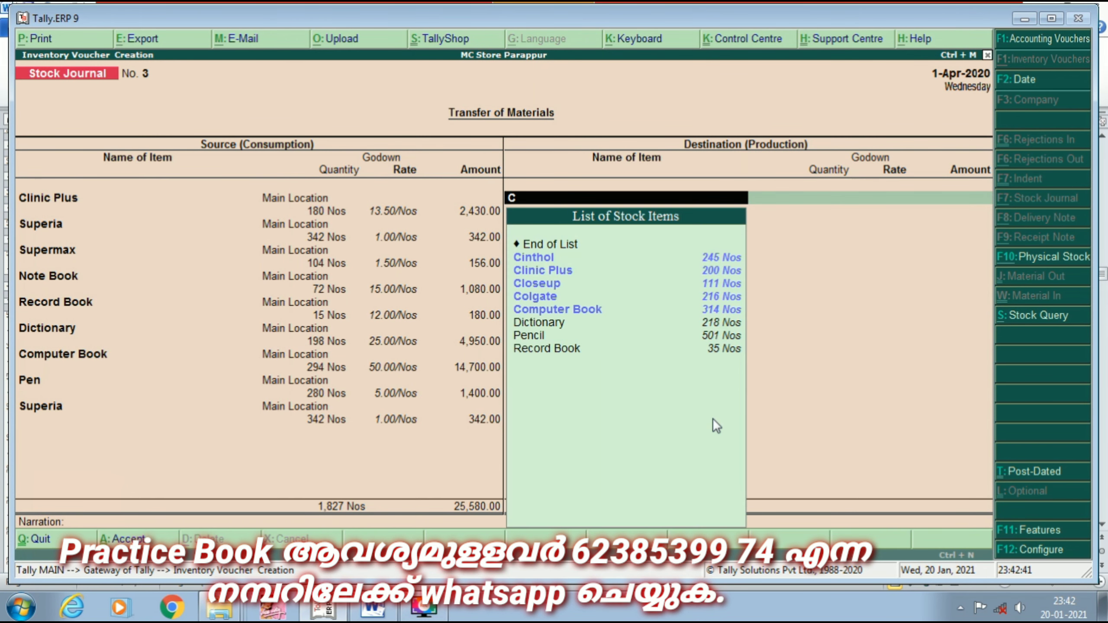
key(Return)
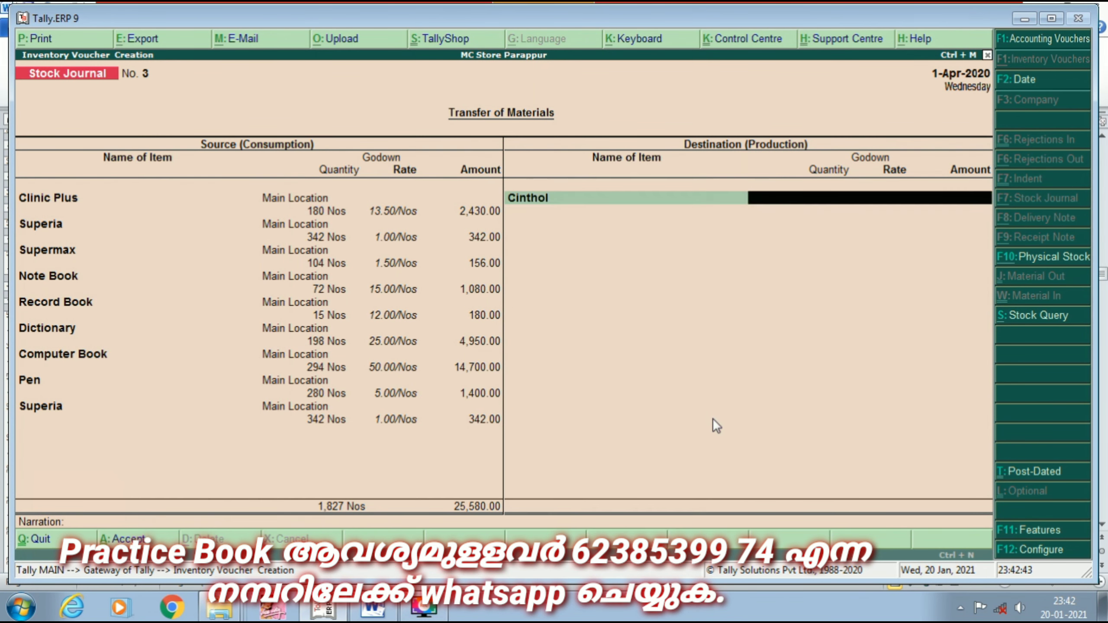
key(BackSpace)
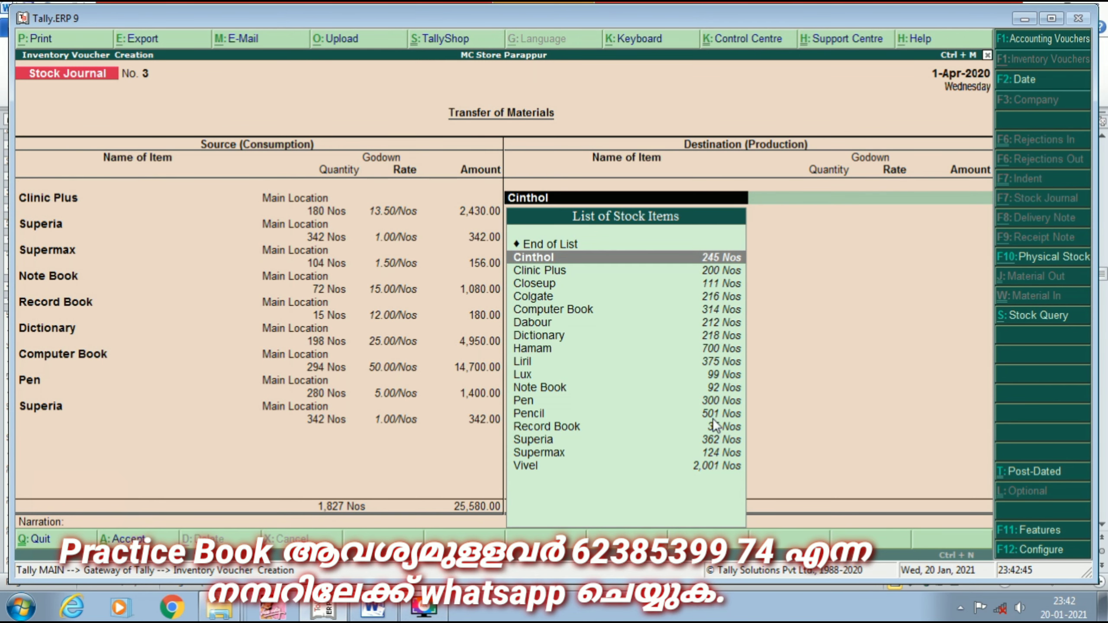
- Add Clinic Plus to the destination items in Mx Godown with a quantity of 180 Nos
text(Cl)
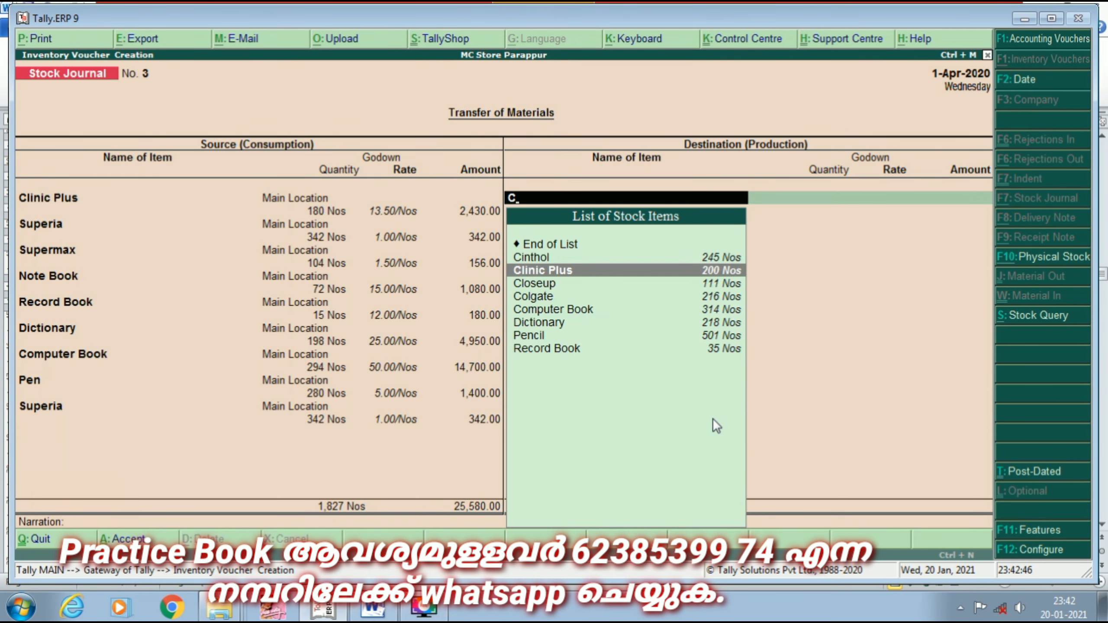
key(Return)
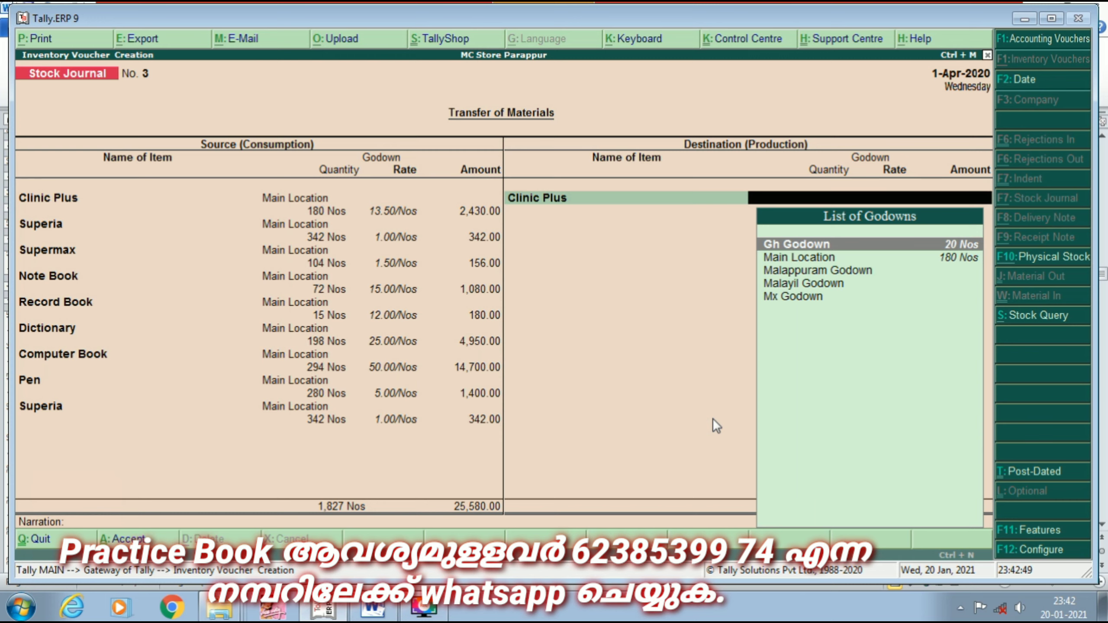
text(M)
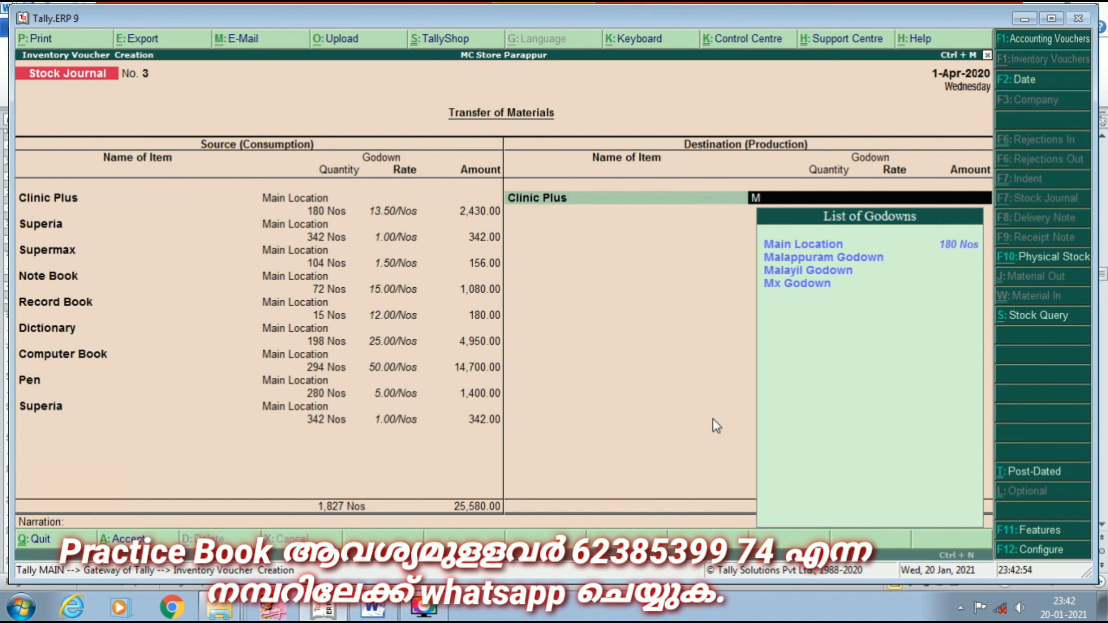
key(Down)
key(Down)
key(Down)
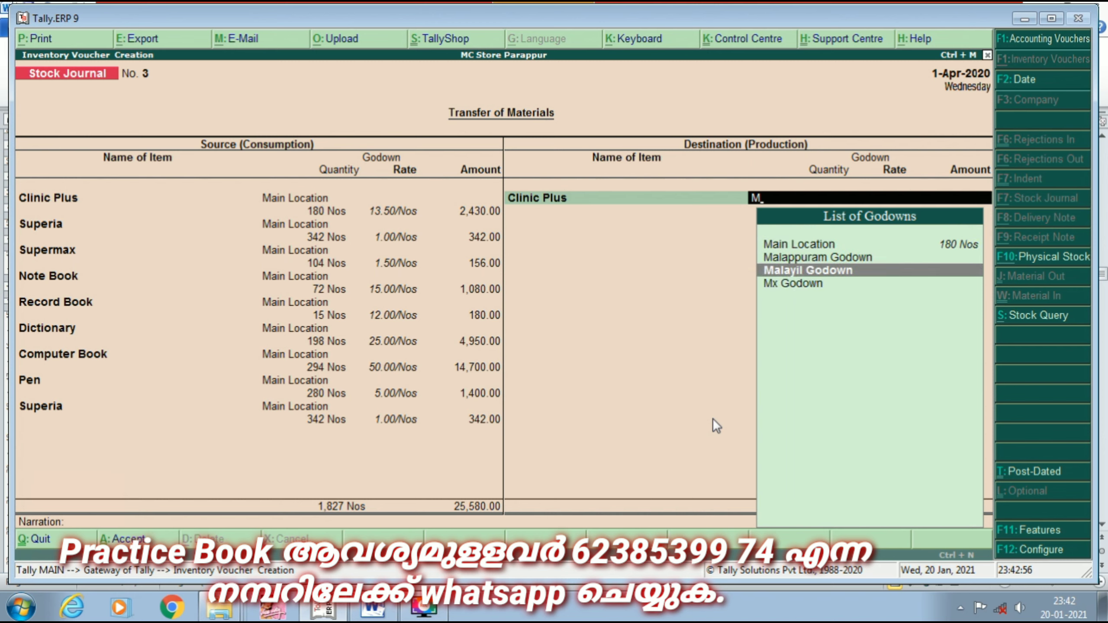
key(Down)
key(Return)
text(180)
key(Return)
key(Return)
key(Return)
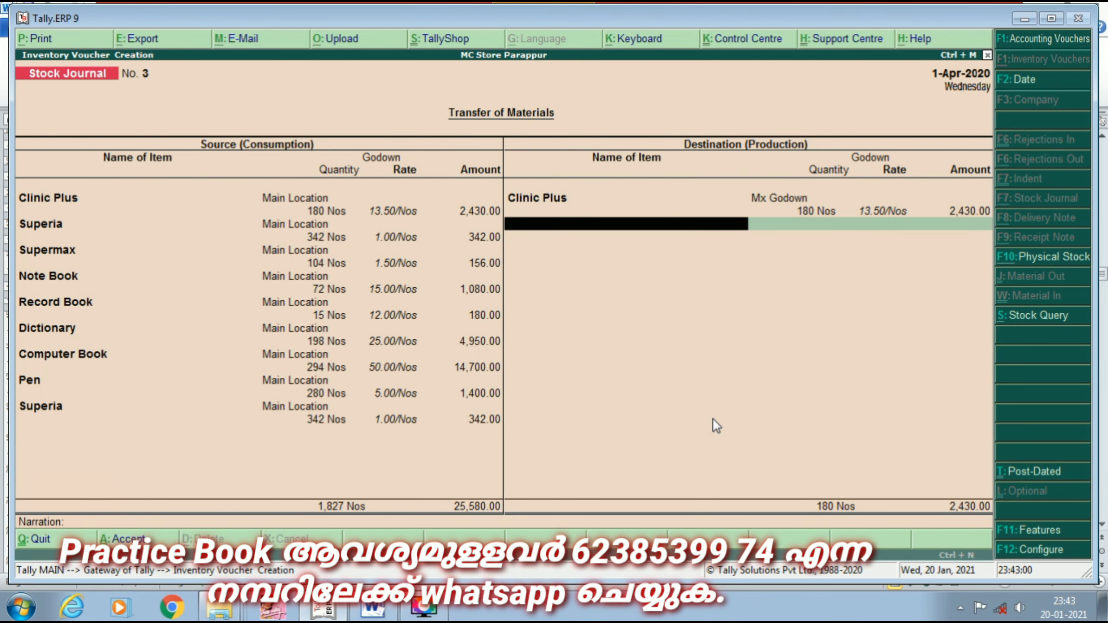
- Add Superia to the destination items in Mx Godown with a quantity of 342 Nos
text(S)
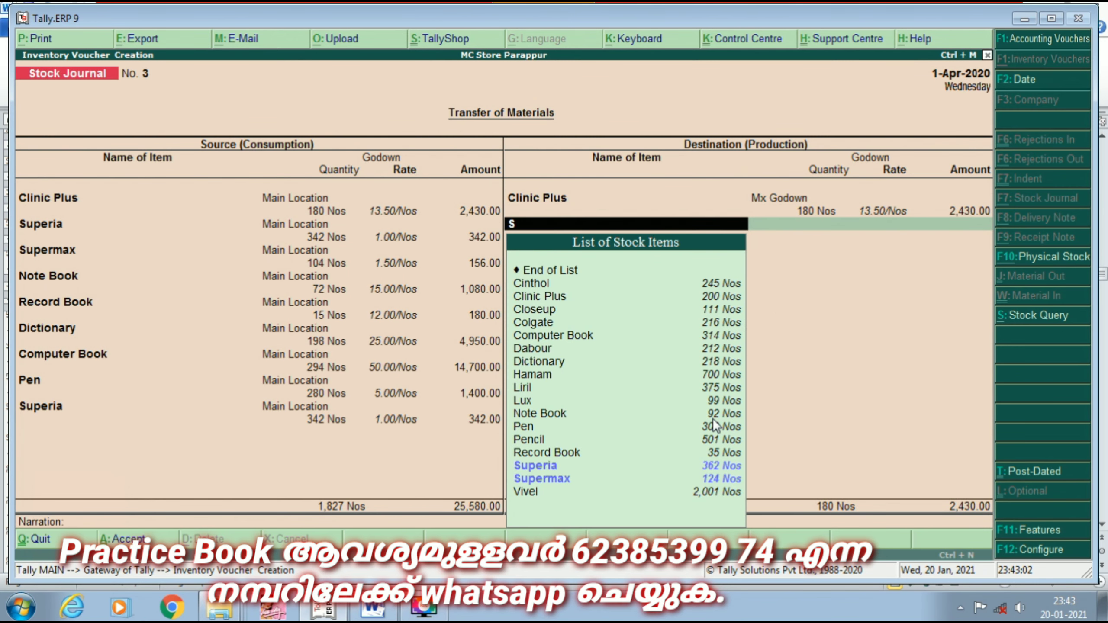
key(Return)
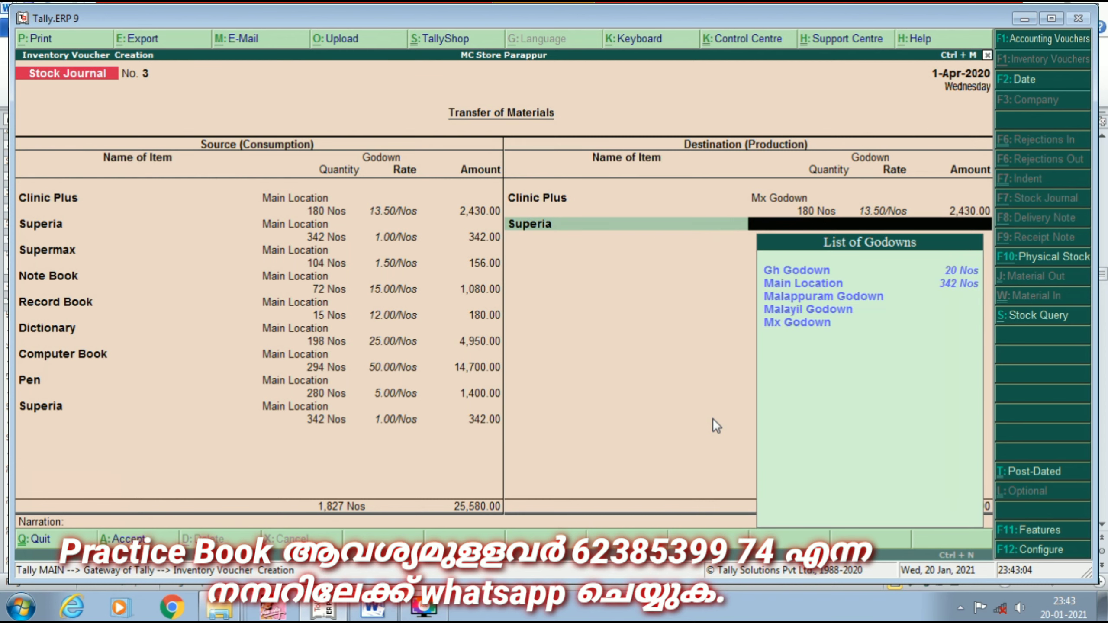
key(Down)
key(Return)
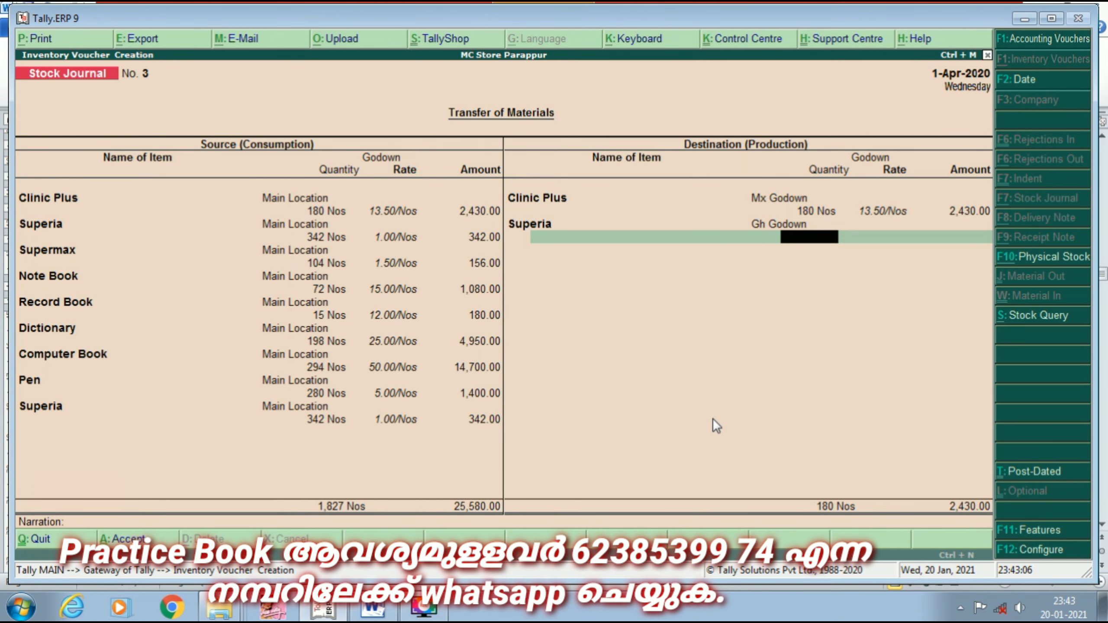
key(BackSpace)
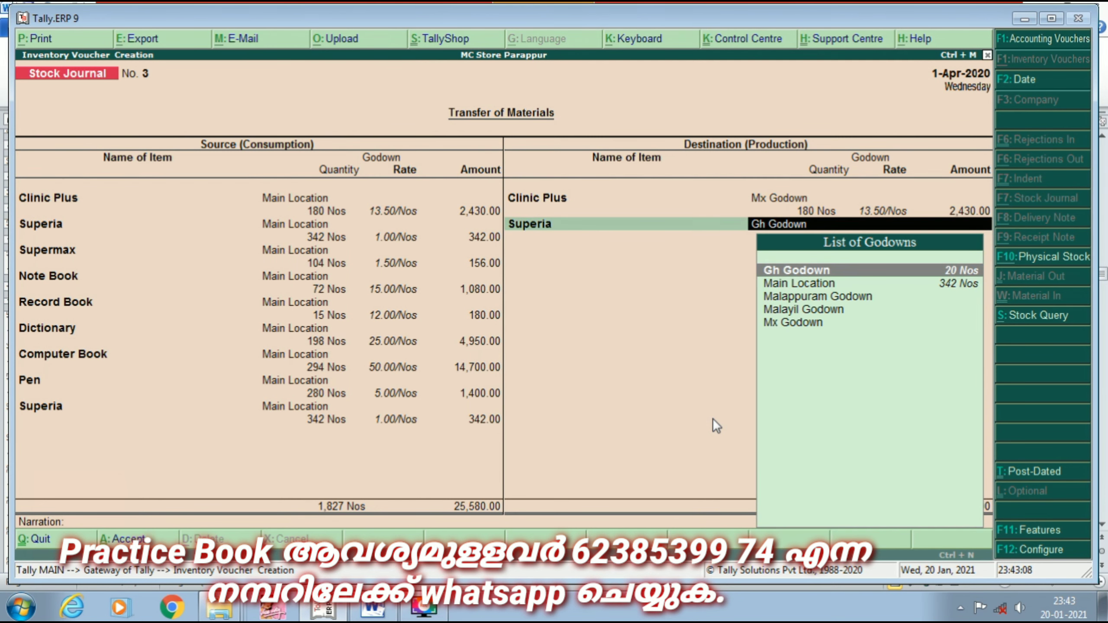
key(Down)
key(Down)
key(Down)
key(Down)
key(Return)
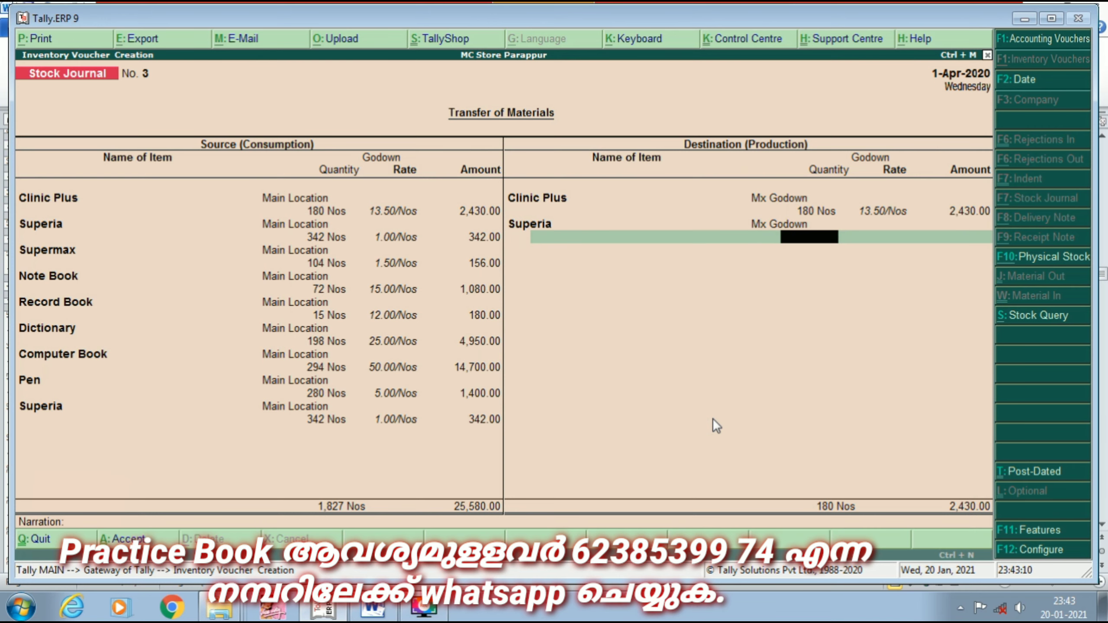
text(342)
key(Return)
key(Return)
key(Return)
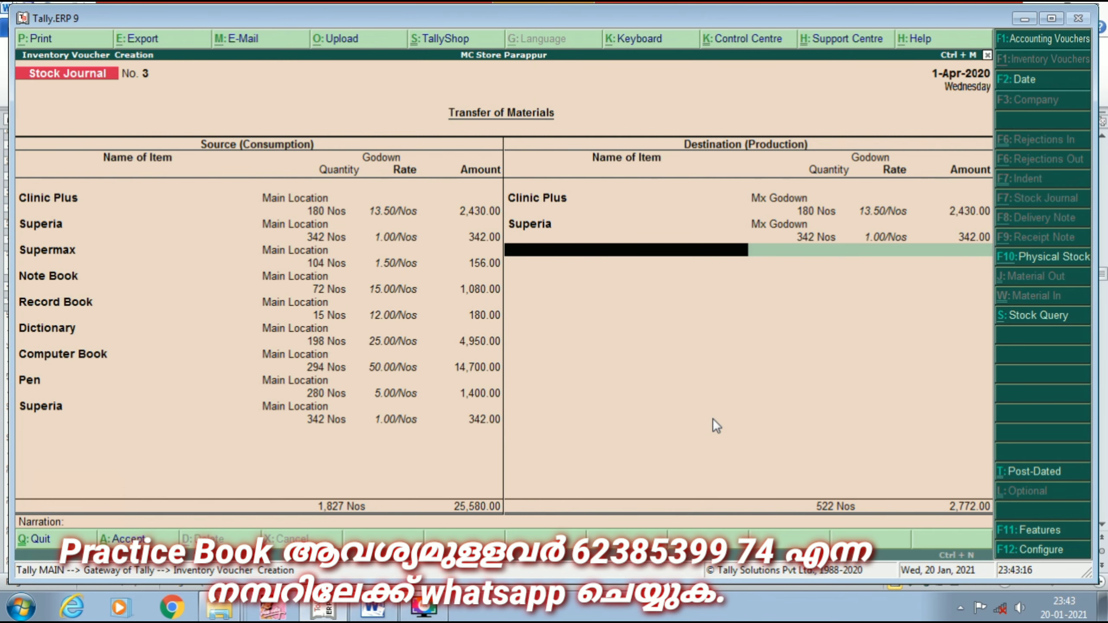
- Replace the duplicate Superia on the last source line with Pencil
key(BackSpace)
key(BackSpace)
key(BackSpace)
key(BackSpace)
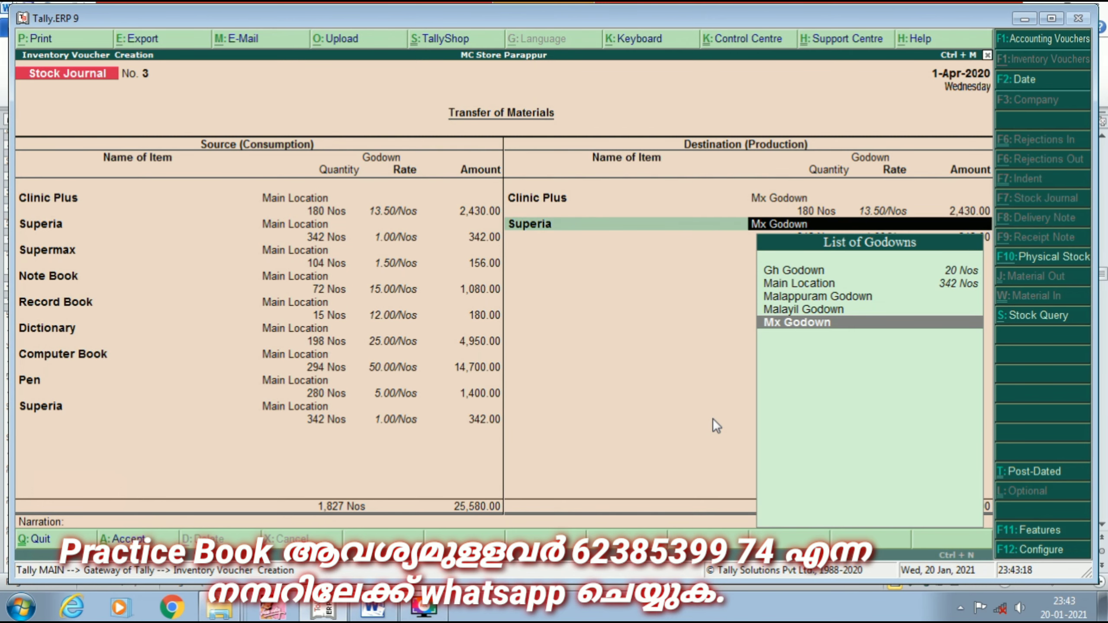
key(BackSpace)
key(BackSpace)
key(BackSpace)
key(BackSpace)
key(BackSpace)
key(BackSpace)
key(BackSpace)
key(BackSpace)
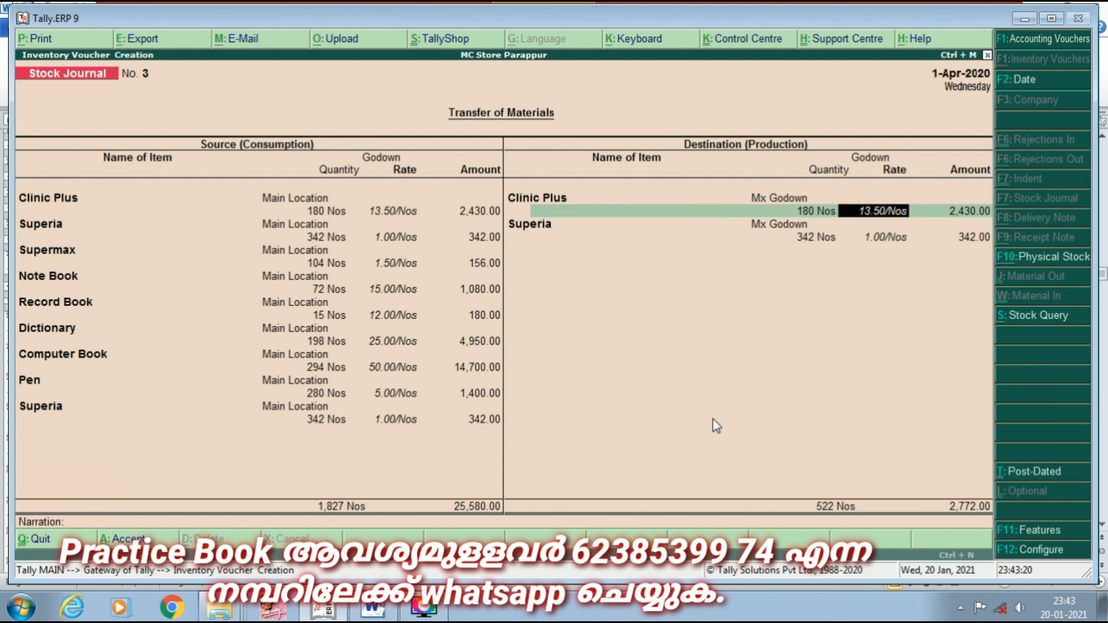
key(BackSpace)
key(BackSpace)
key(BackSpace)
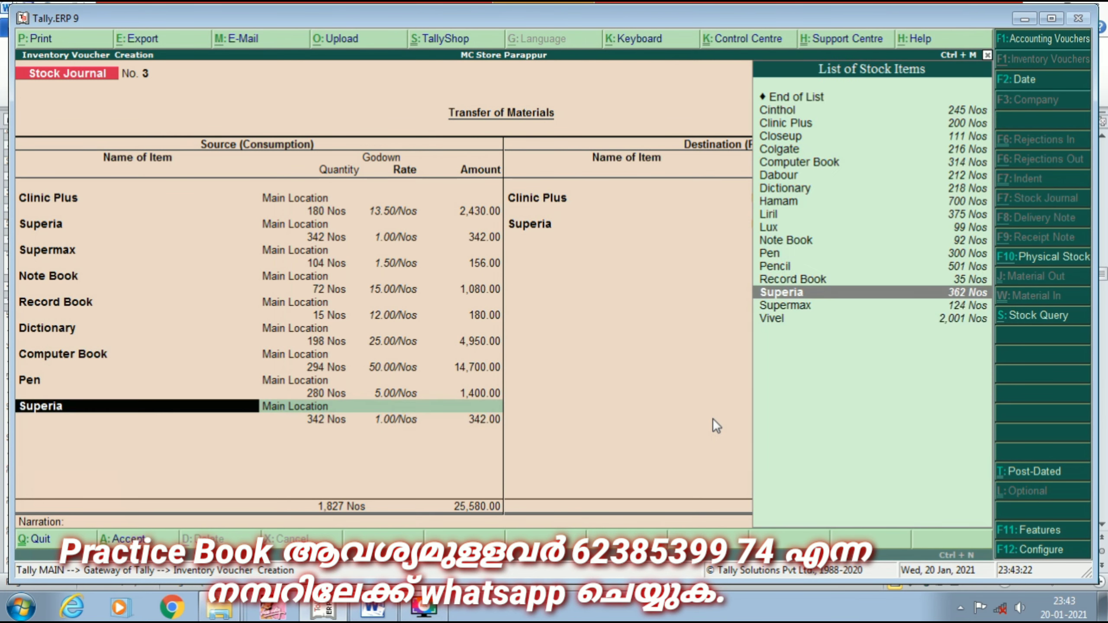
key(Up)
key(Up)
key(Up)
key(Up)
key(Up)
key(Up)
key(Up)
key(Up)
key(Up)
key(Up)
key(Up)
key(Up)
key(Up)
key(Up)
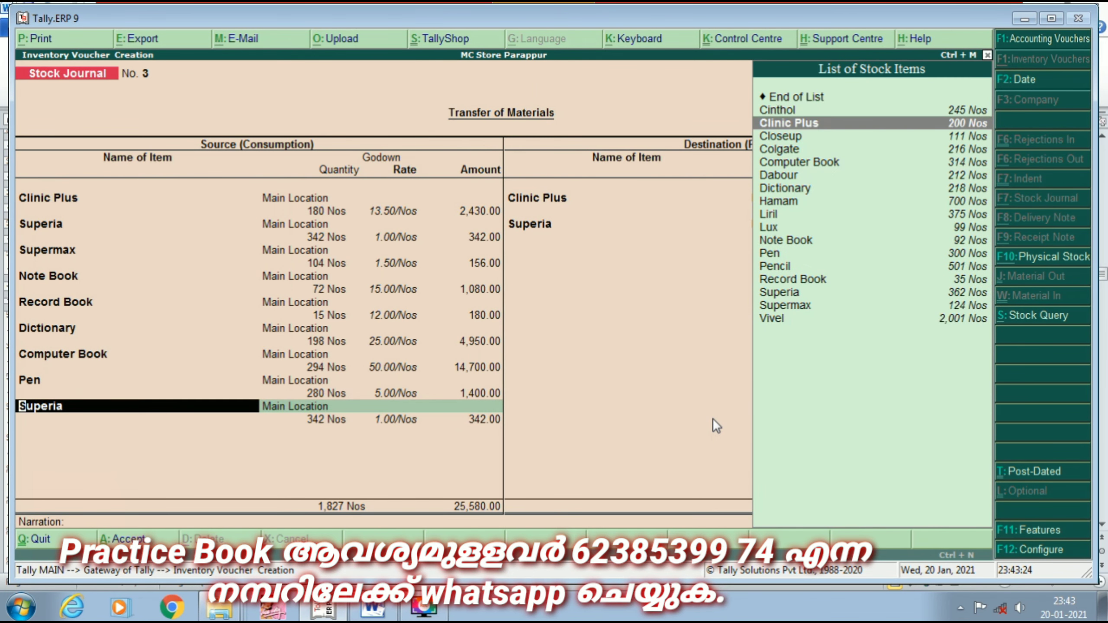
key(Up)
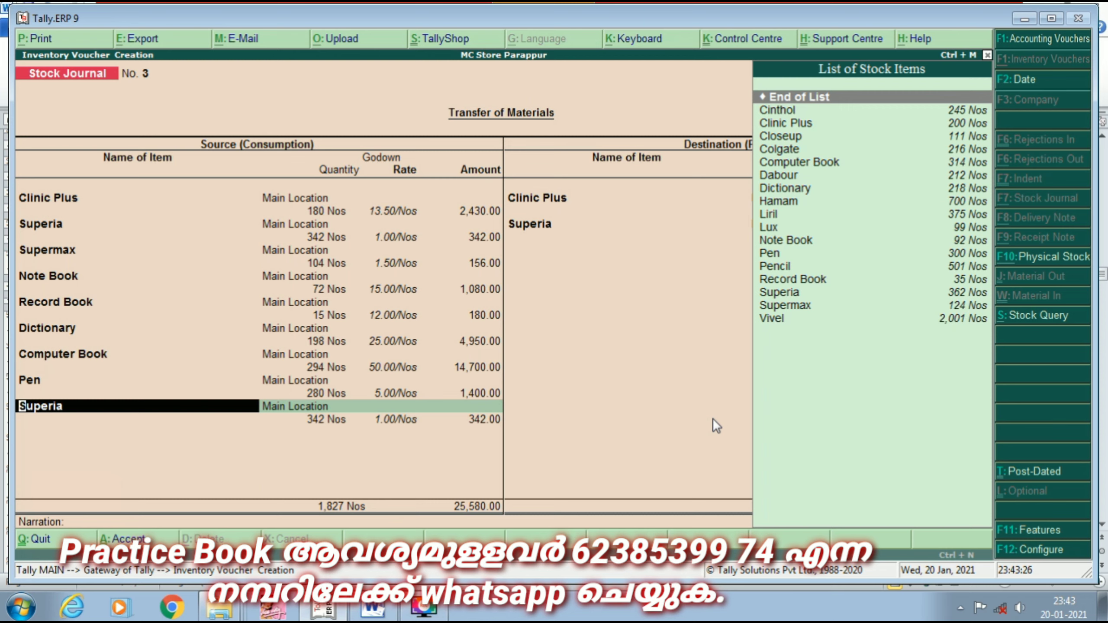
key(Down)
key(Down)
key(Down)
key(Down)
key(Down)
key(Down)
key(Down)
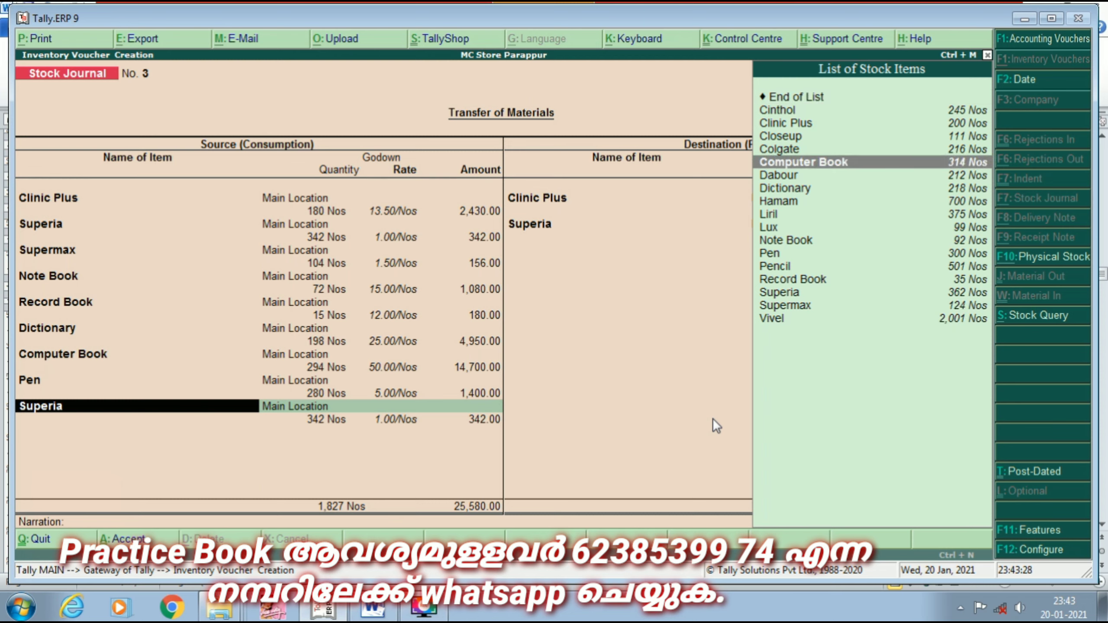
key(Down)
key(Down)
key(Down)
key(Down)
key(Down)
key(Down)
key(Return)
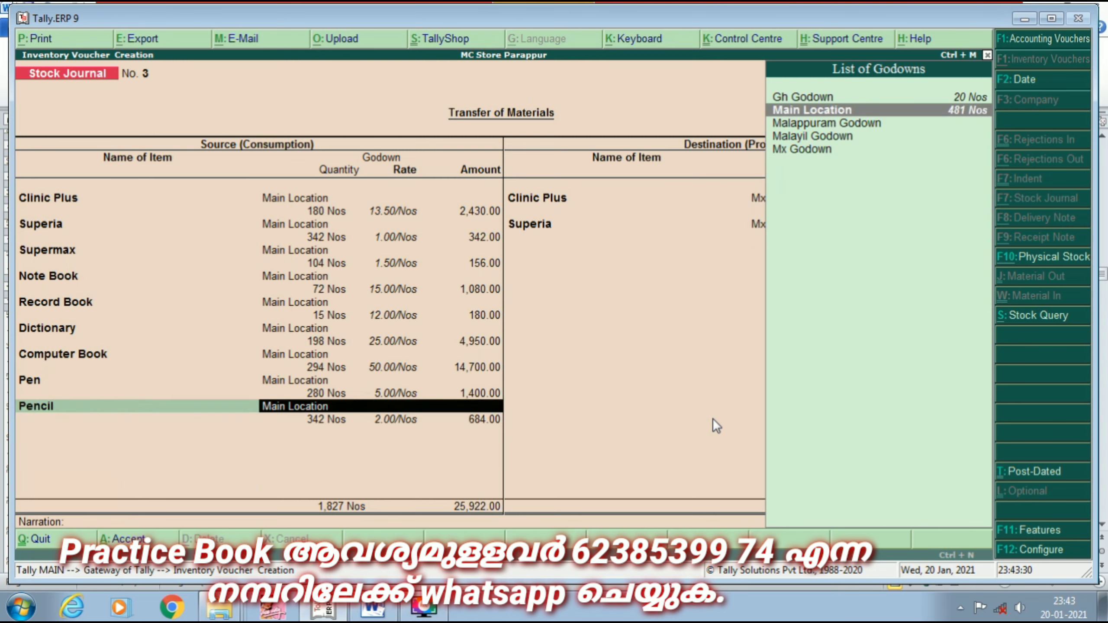
- Keep Main Location as the godown for the source Pencil and set its quantity to 481 Nos
key(Return)
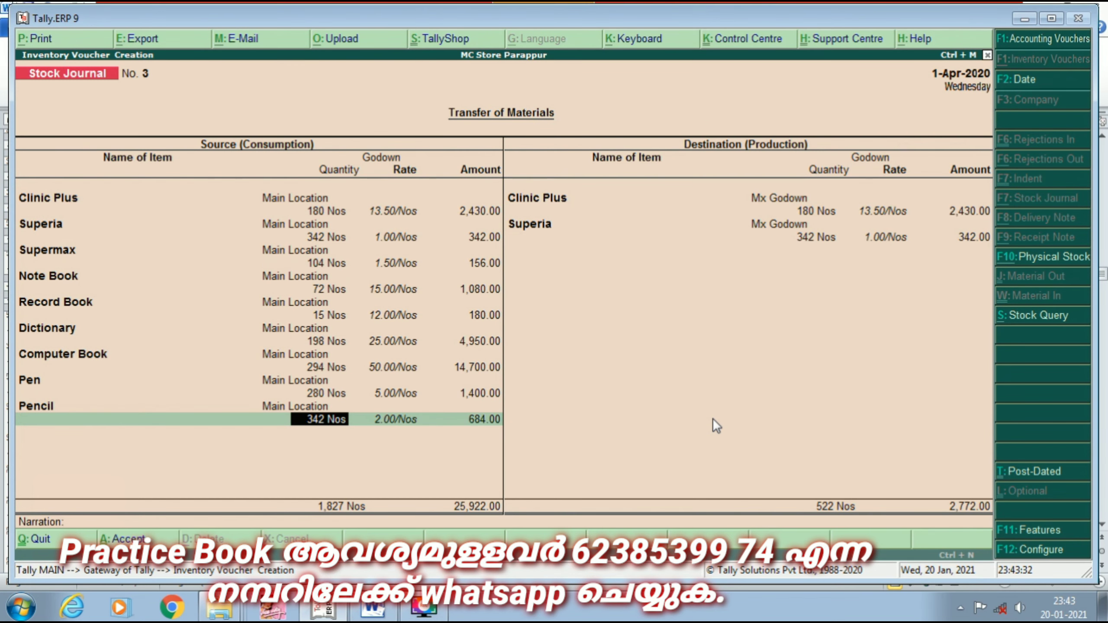
key(BackSpace)
key(Return)
text(481)
key(Return)
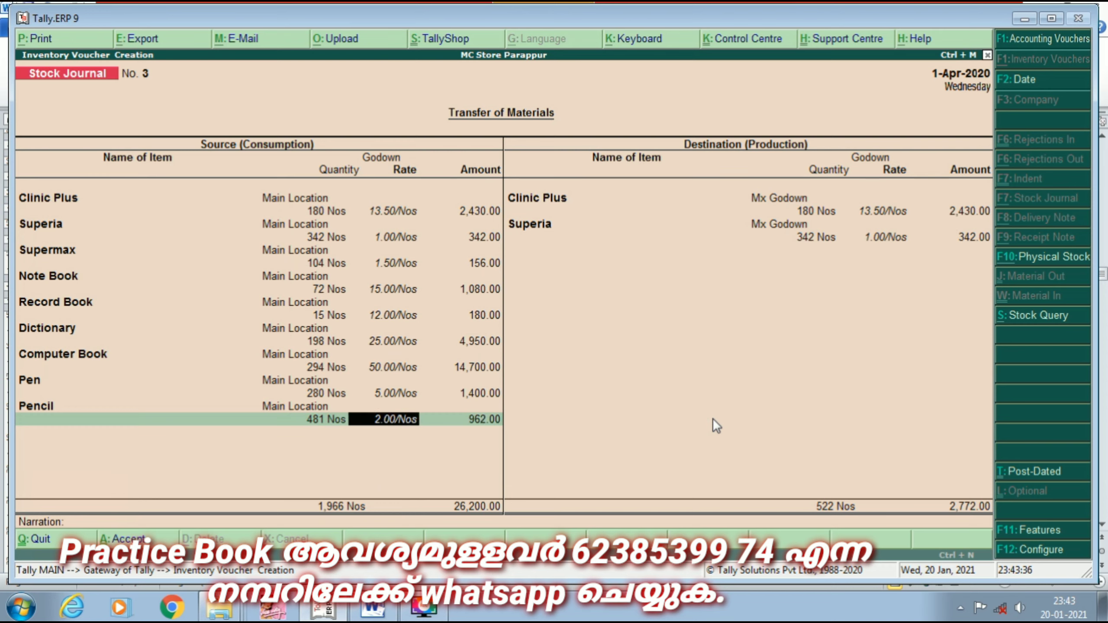
- Accept the source Pencil line's rate and amount, and go past the destination Clinic Plus and Superia to a new destination line
key(Return)
key(Return)
key(Return)
key(Return)
key(Return)
key(Return)
key(Return)
key(Return)
key(Return)
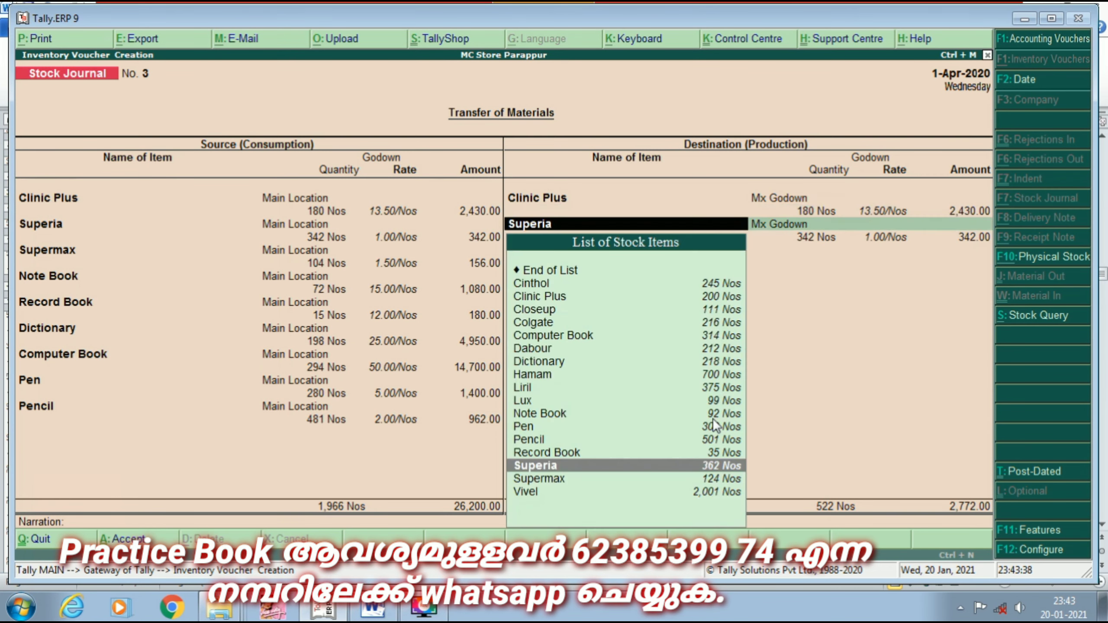
key(Return)
key(Return)
key(Return)
key(Return)
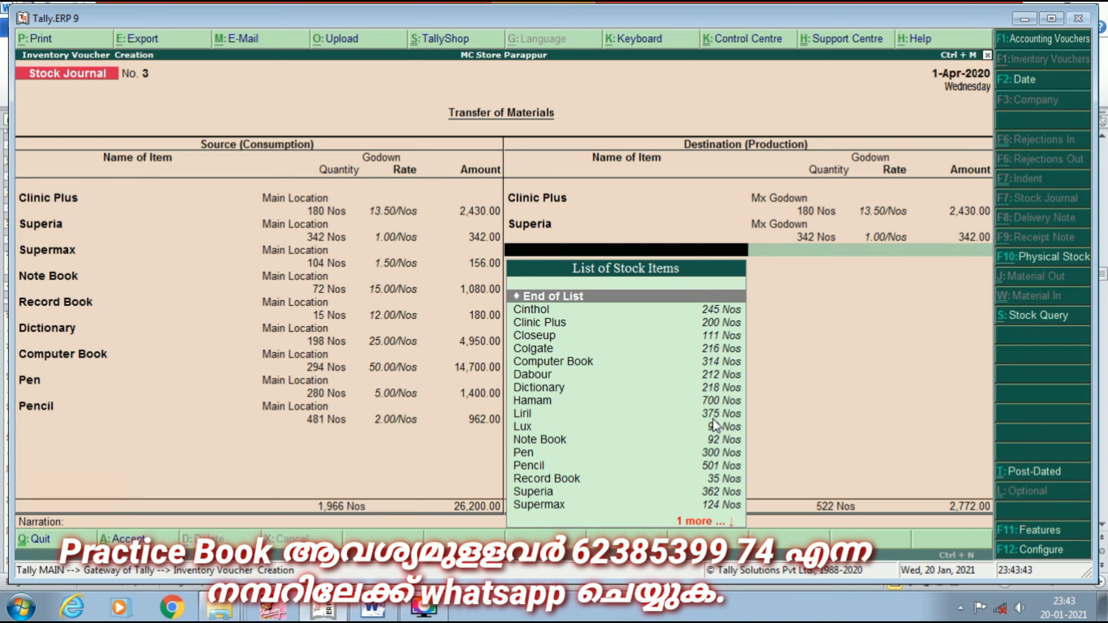
- Add Supermax to the destination items in Mx Godown with a quantity of 104 Nos
text(S)
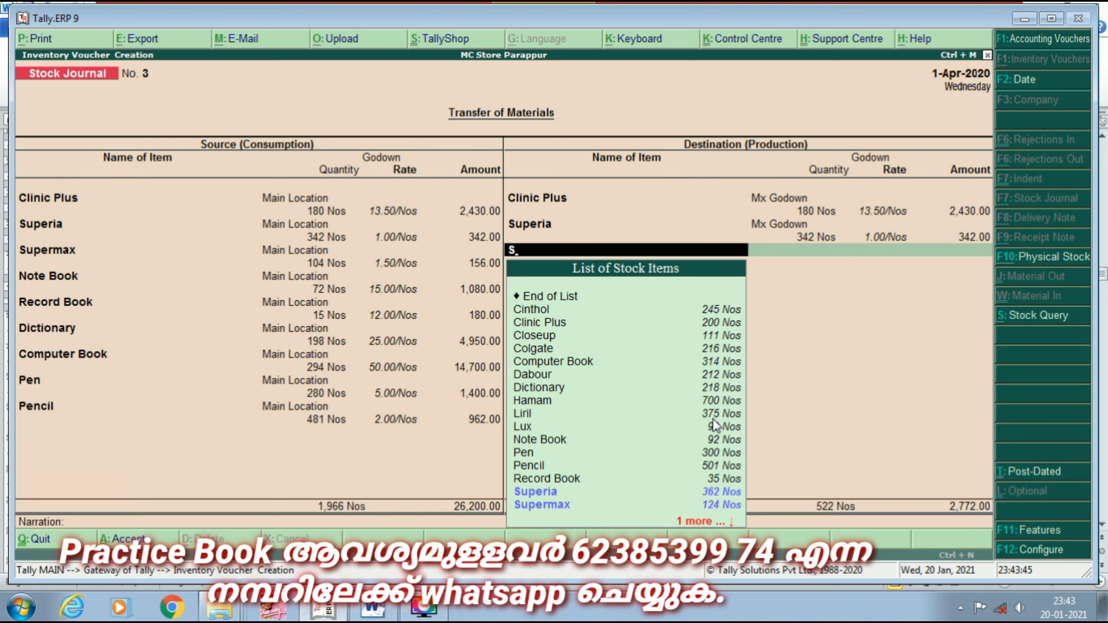
key(Down)
key(Return)
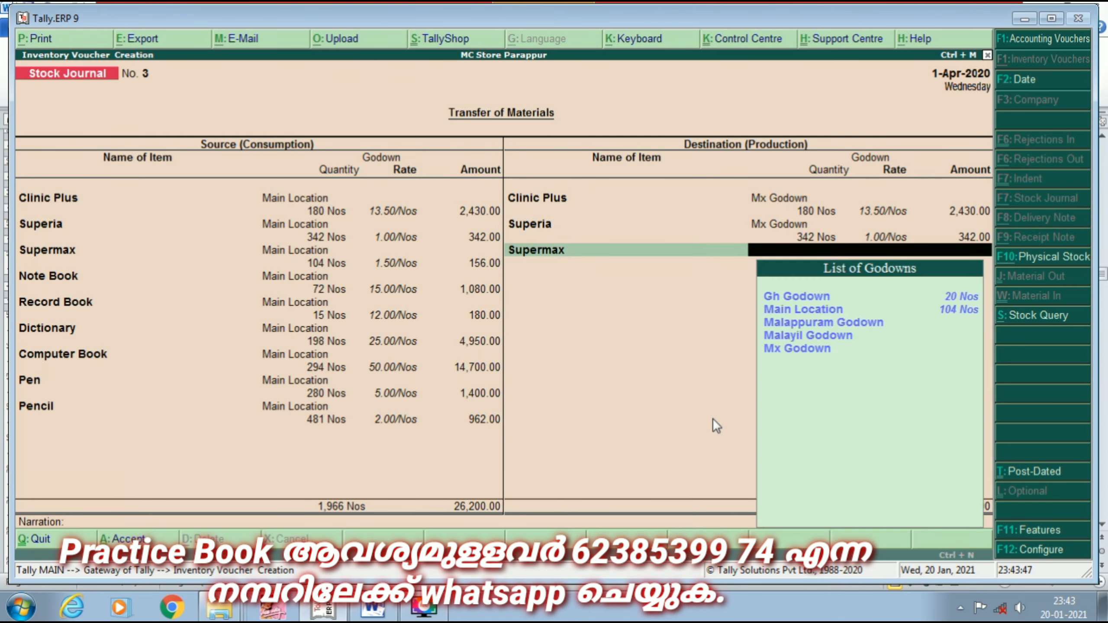
key(Down)
key(Down)
key(Down)
key(Down)
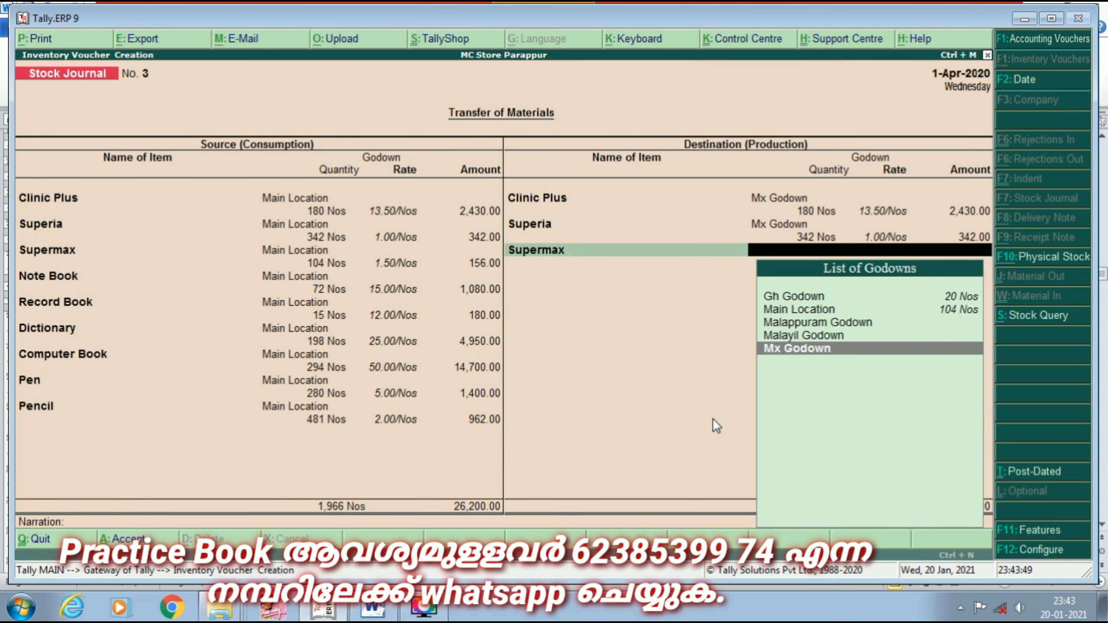
key(Return)
text(104)
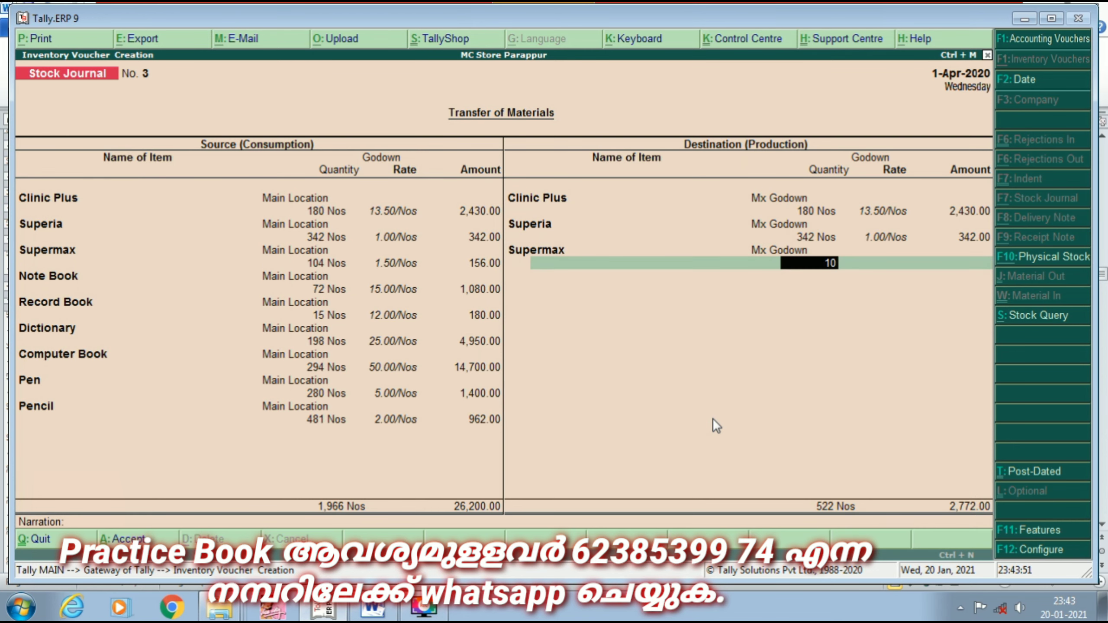
key(Return)
key(Return)
key(Return)
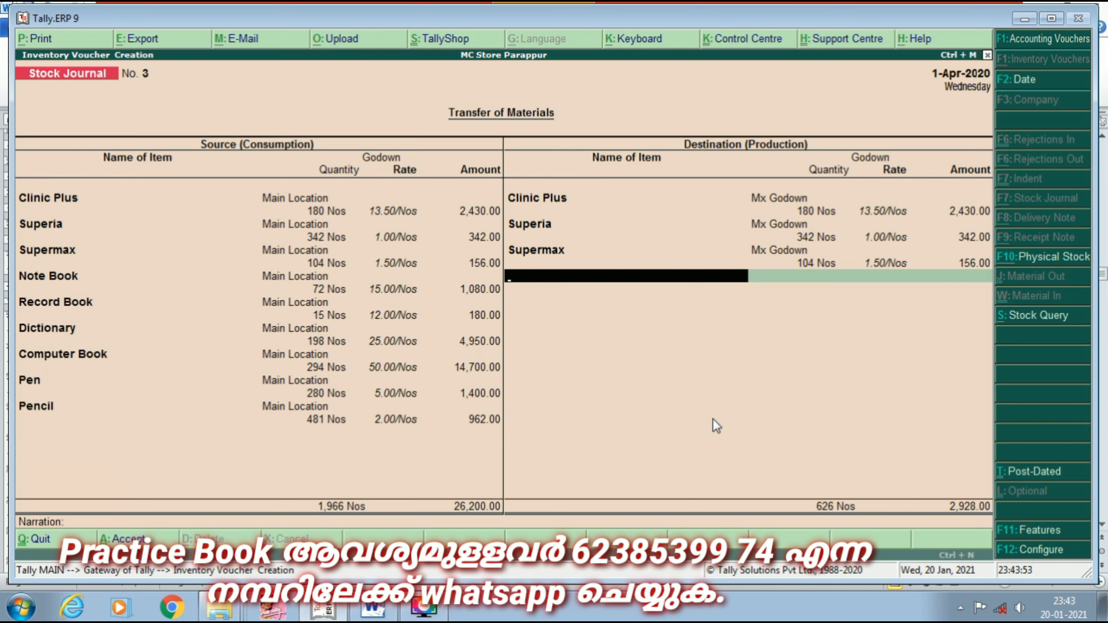
- Add Note Book to the destination items in Mx Godown with a quantity of 72 Nos
text(N)
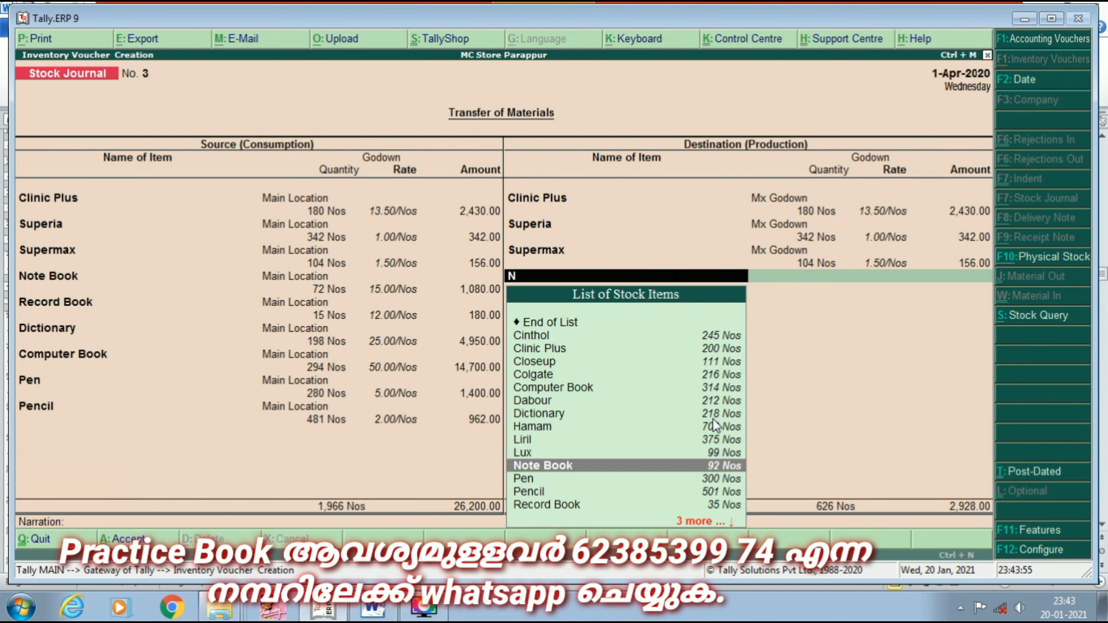
key(Return)
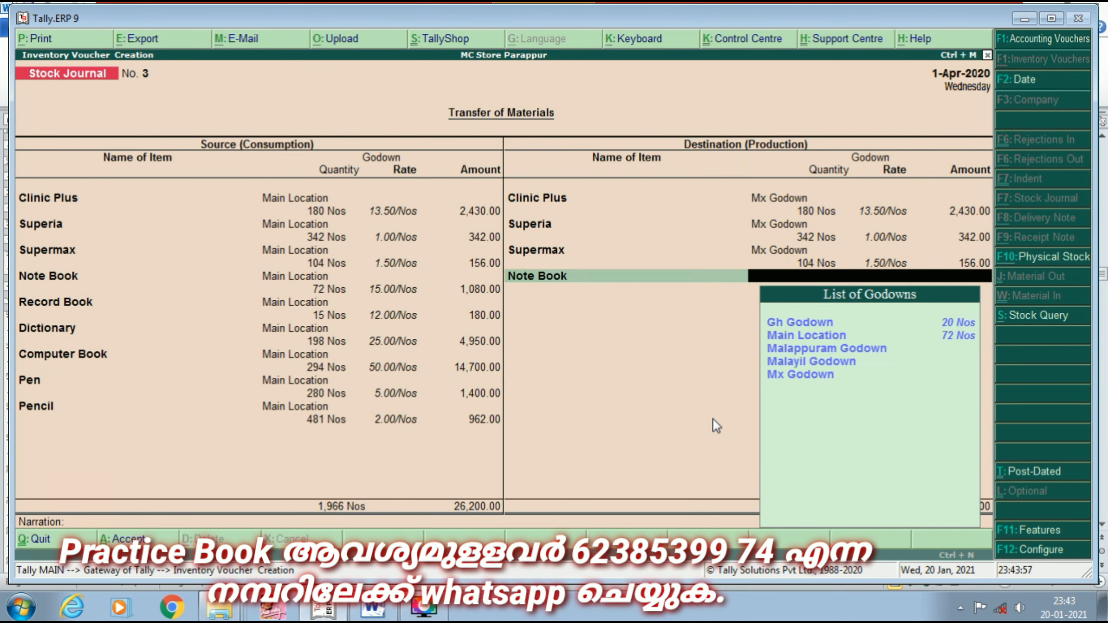
key(Down)
key(Down)
key(Down)
key(Down)
key(Down)
key(Return)
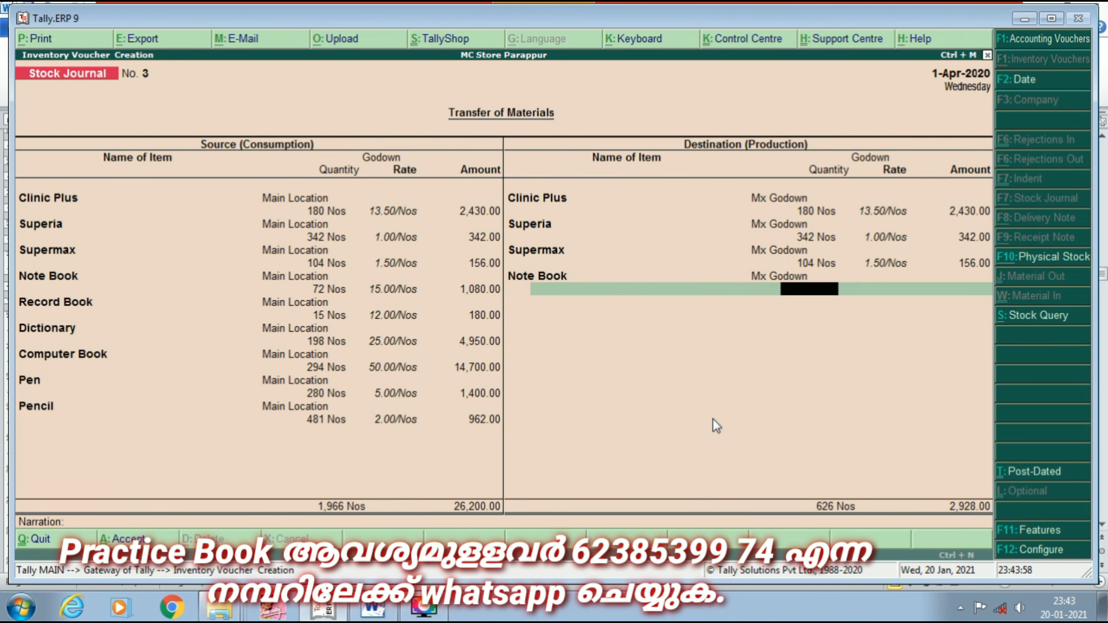
text(72)
key(Return)
key(Return)
key(Return)
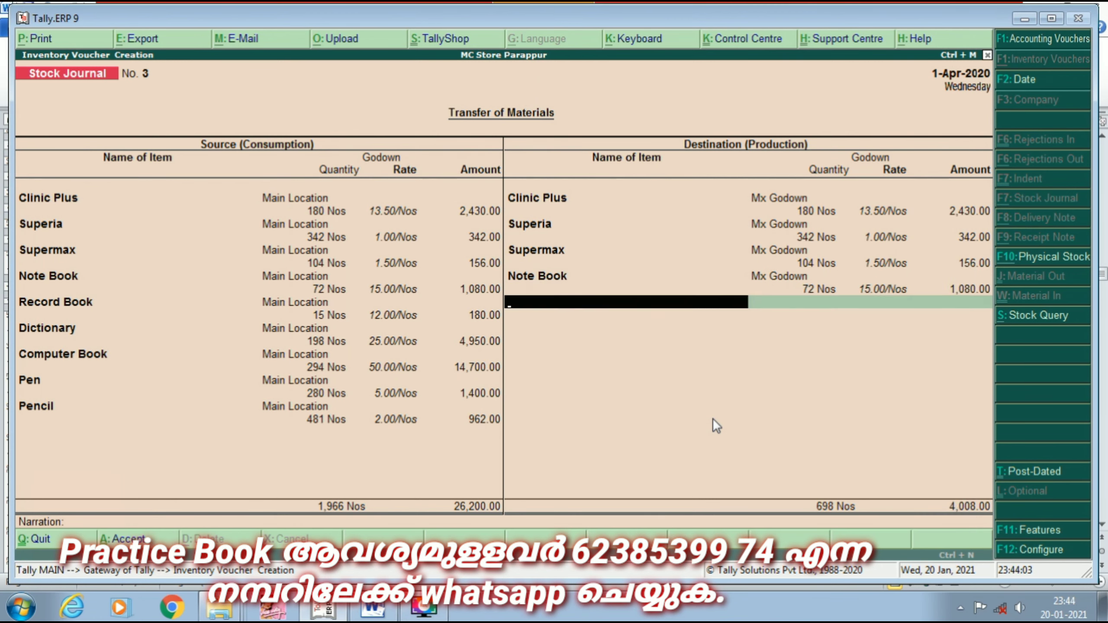
- Add Record Book to the destination items in Mx Godown with a quantity of 15 Nos
text(R)
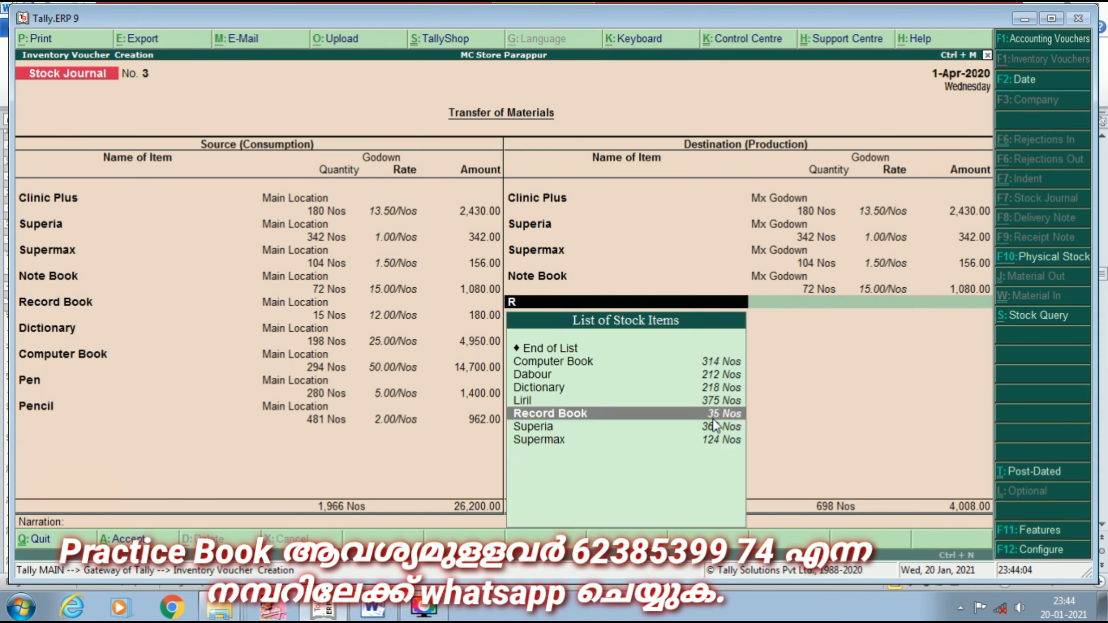
key(Return)
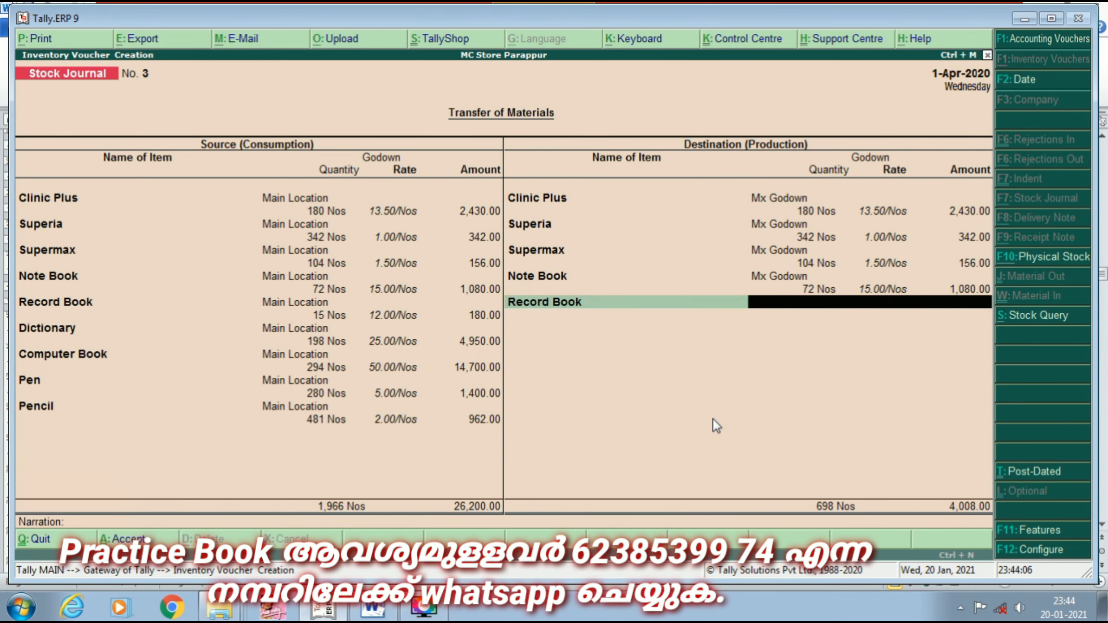
key(Down)
key(Down)
key(Down)
key(Down)
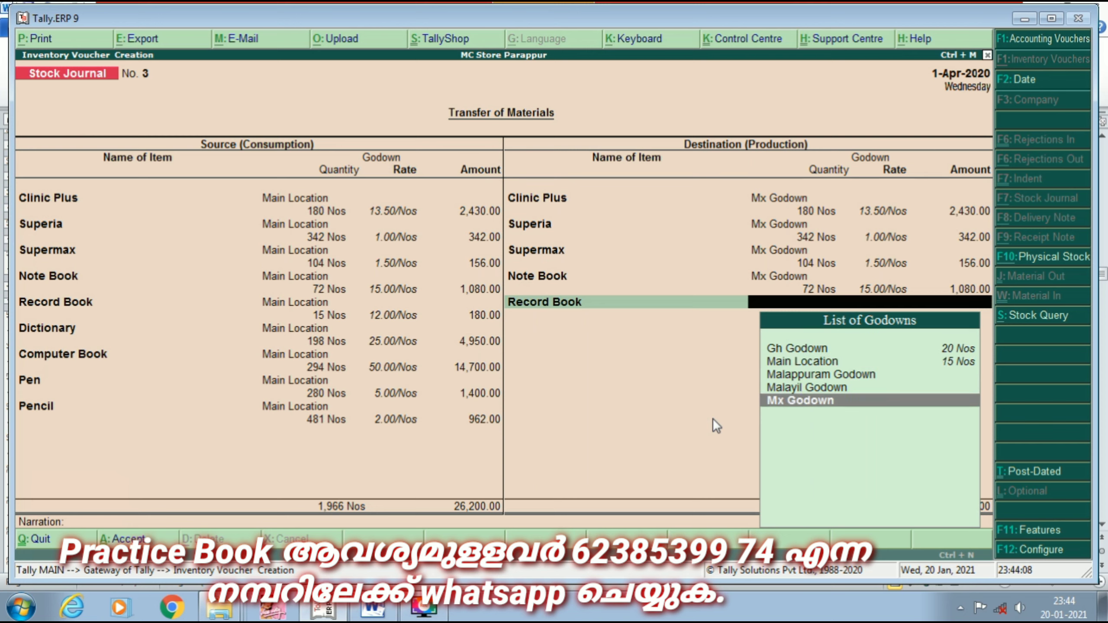
key(Return)
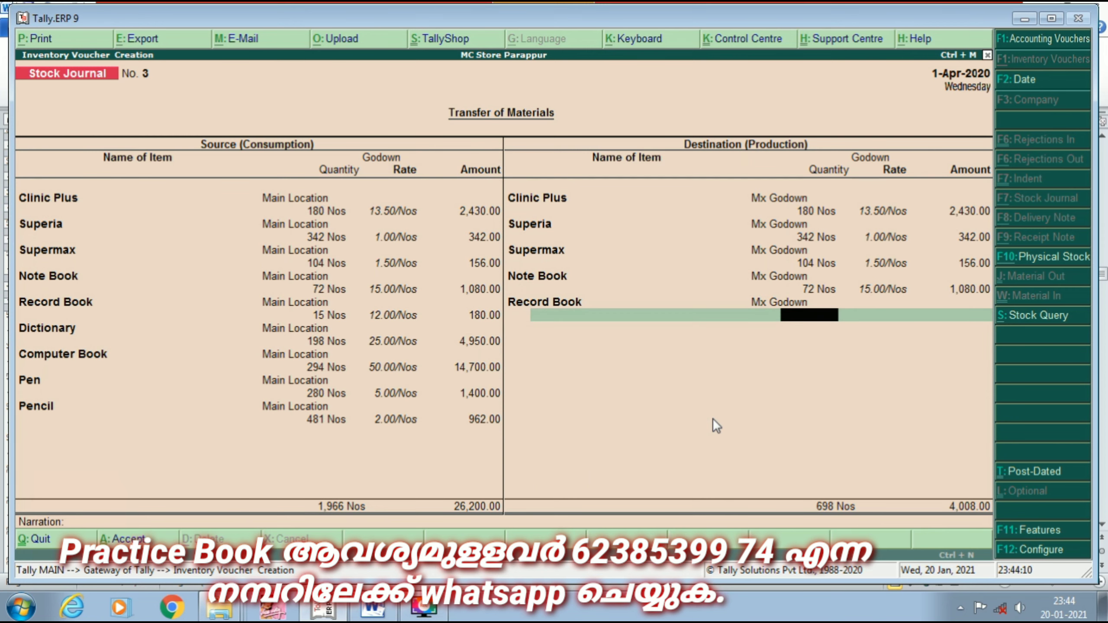
text(15)
key(Return)
key(Return)
key(Return)
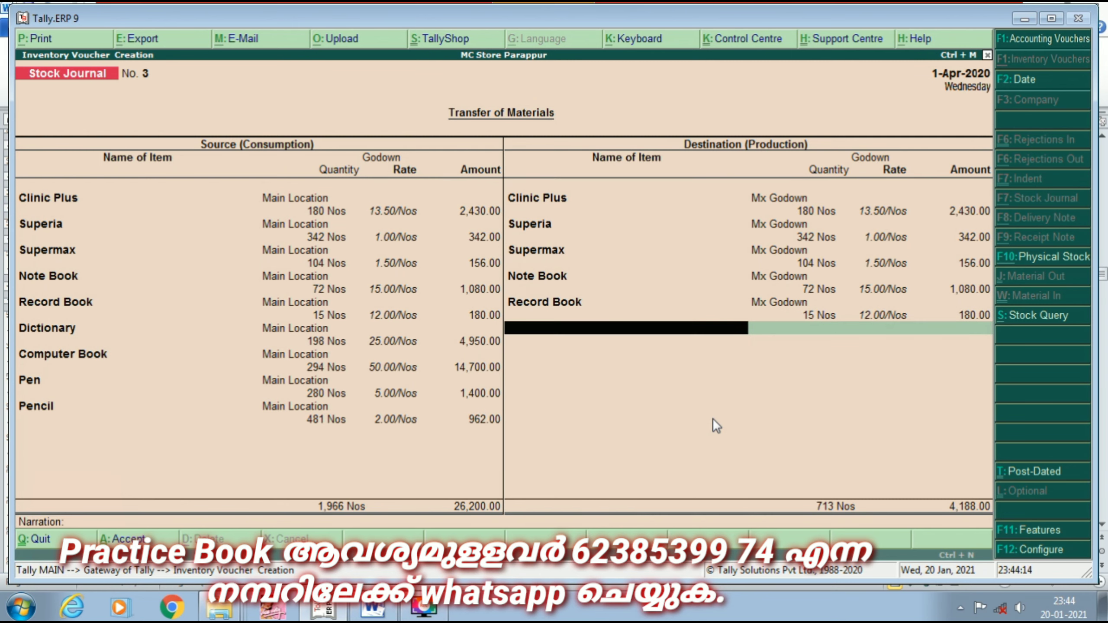
- Add Dictionary to the destination items in Mx Godown with a quantity of 198 Nos
text(D)
key(Down)
key(Return)
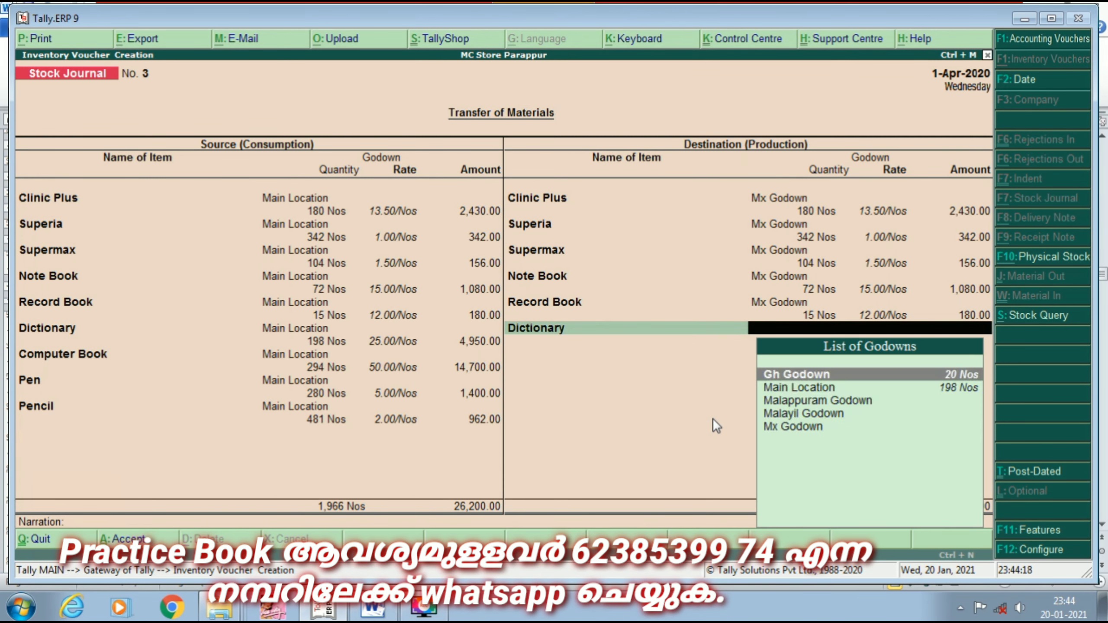
key(Down)
key(Down)
key(Down)
key(Down)
key(Return)
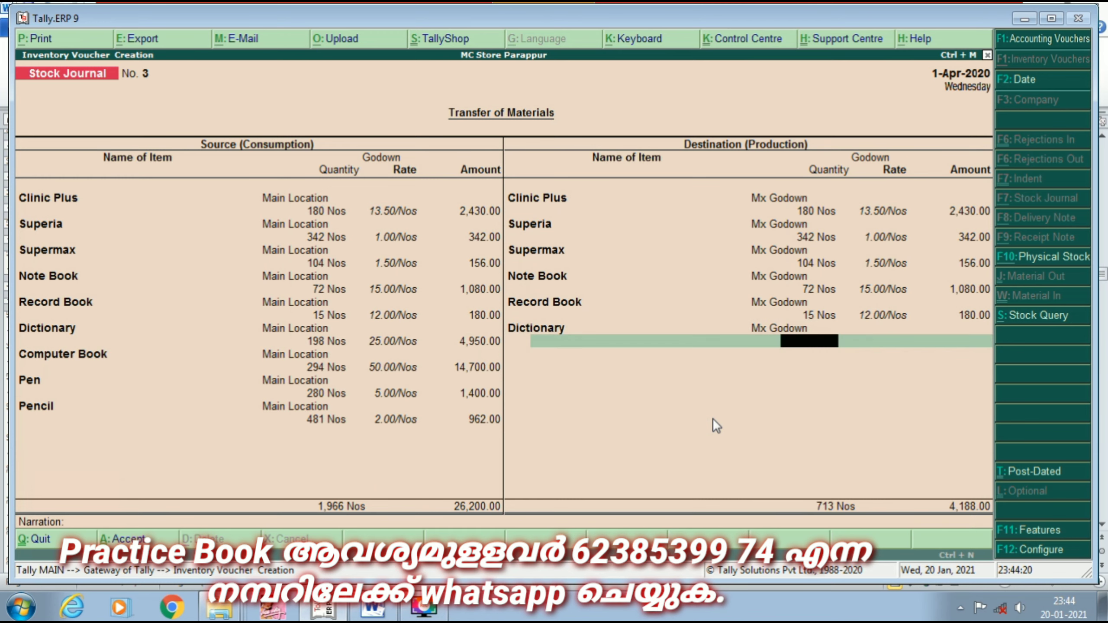
text(198)
key(Return)
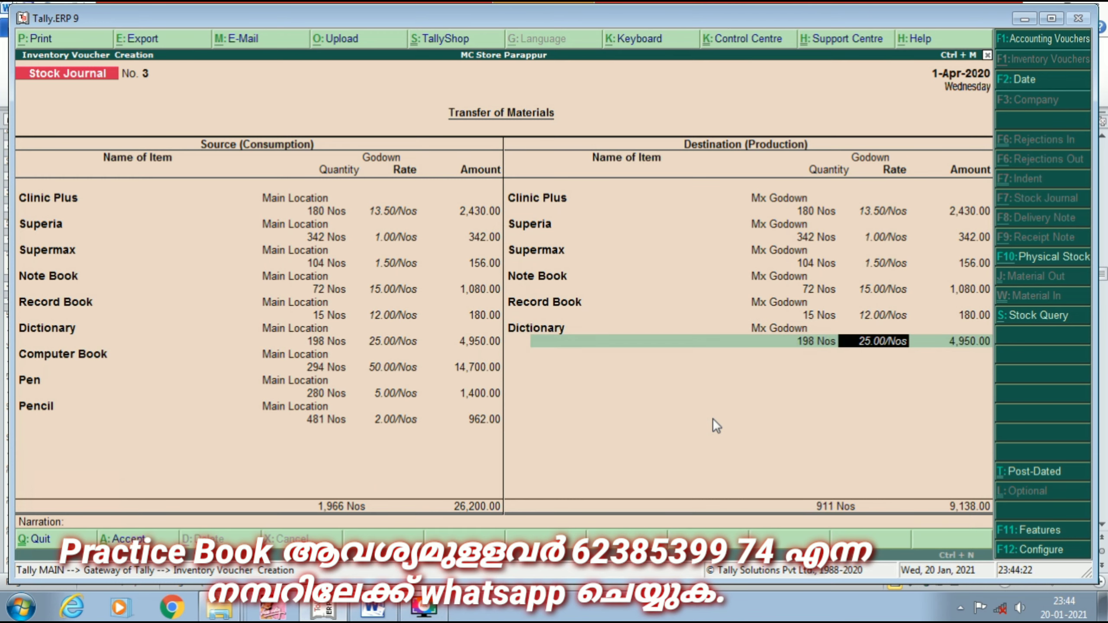
key(Return)
key(Return)
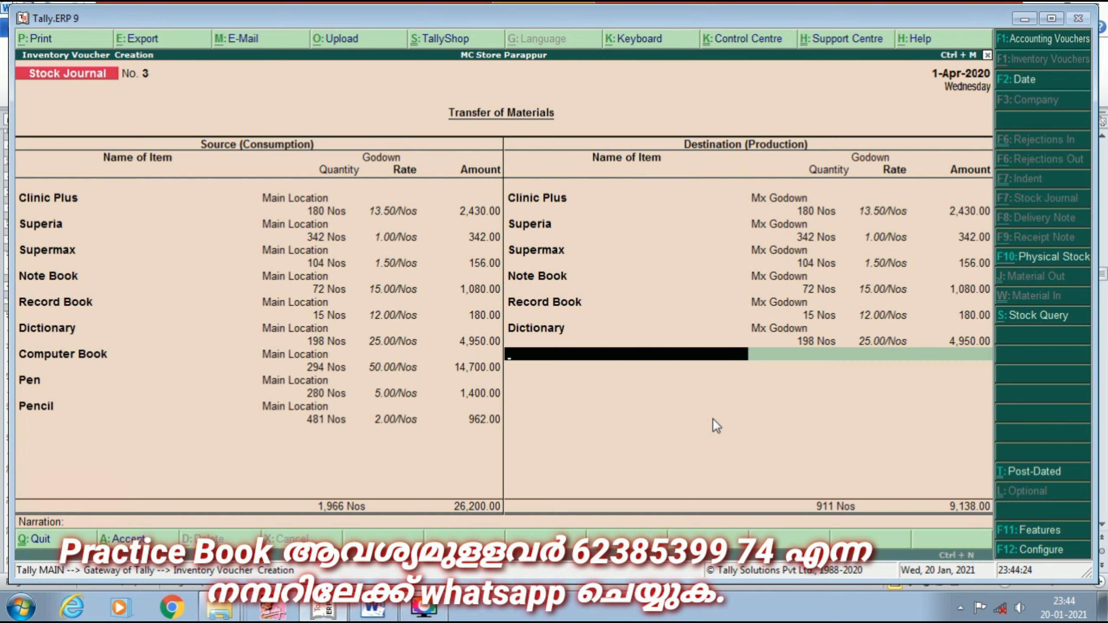
- Add Computer Book to the destination items in Mx Godown with a quantity of 294 Nos
text(C)
key(Down)
key(Down)
key(Down)
key(Down)
key(Down)
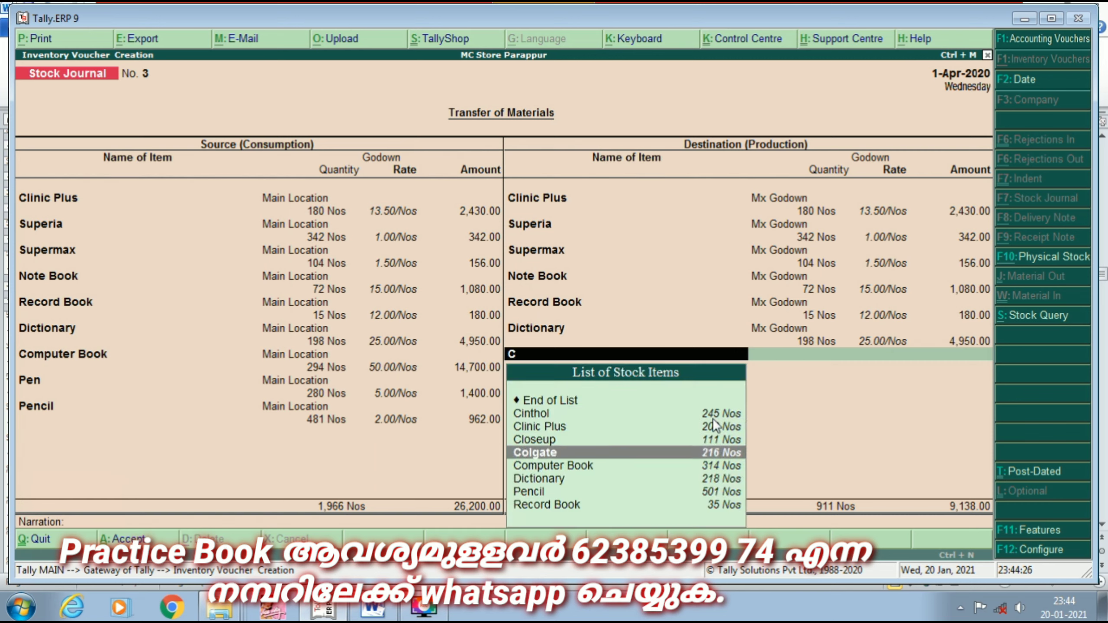
key(Return)
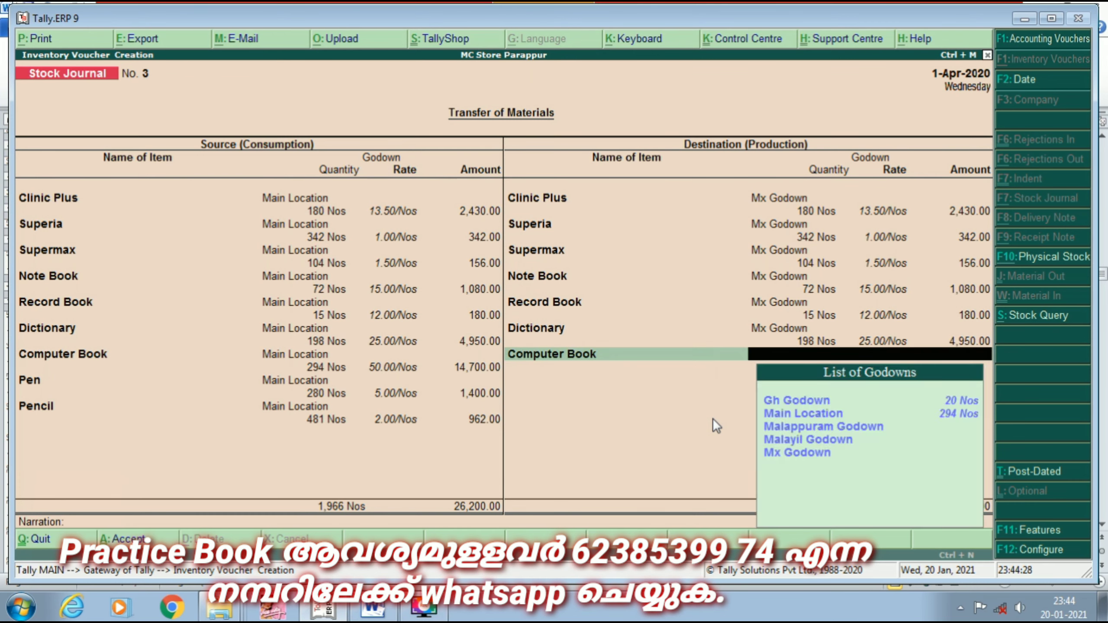
key(Down)
key(Down)
key(Down)
key(Down)
key(Return)
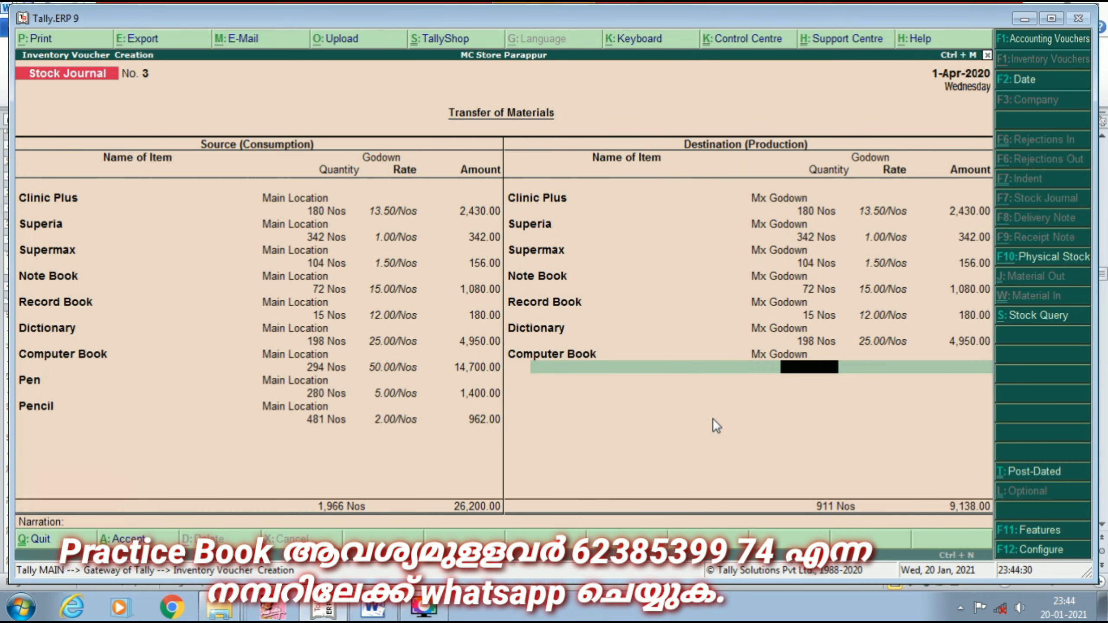
text(294)
key(Return)
key(Return)
key(Return)
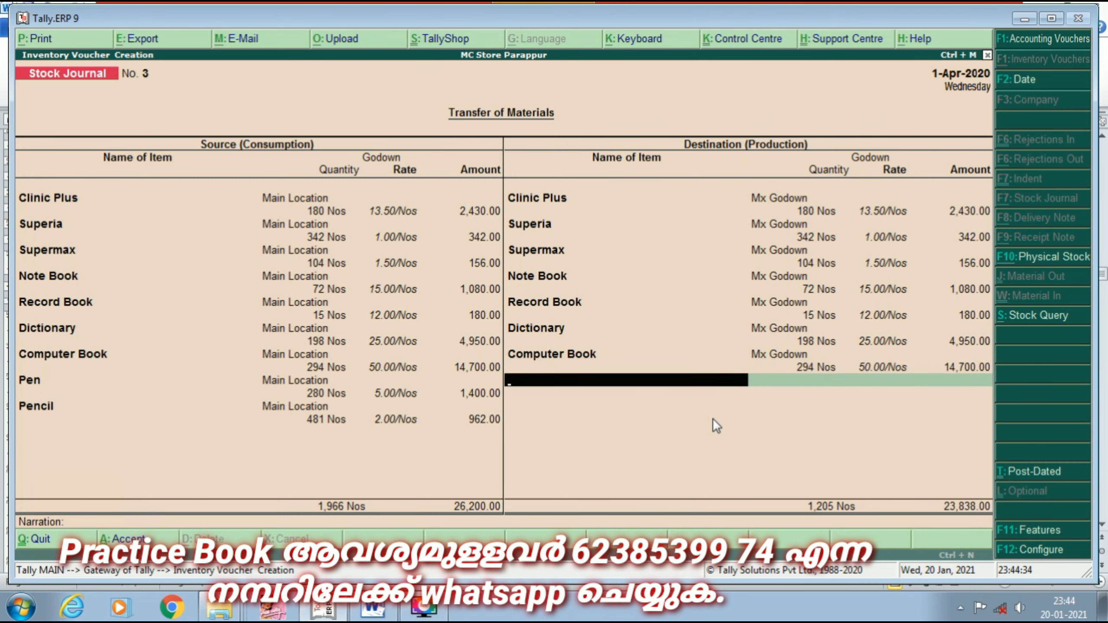
- Add Pen to the destination items in Mx Godown with a quantity of 280 Nos
text(Pe)
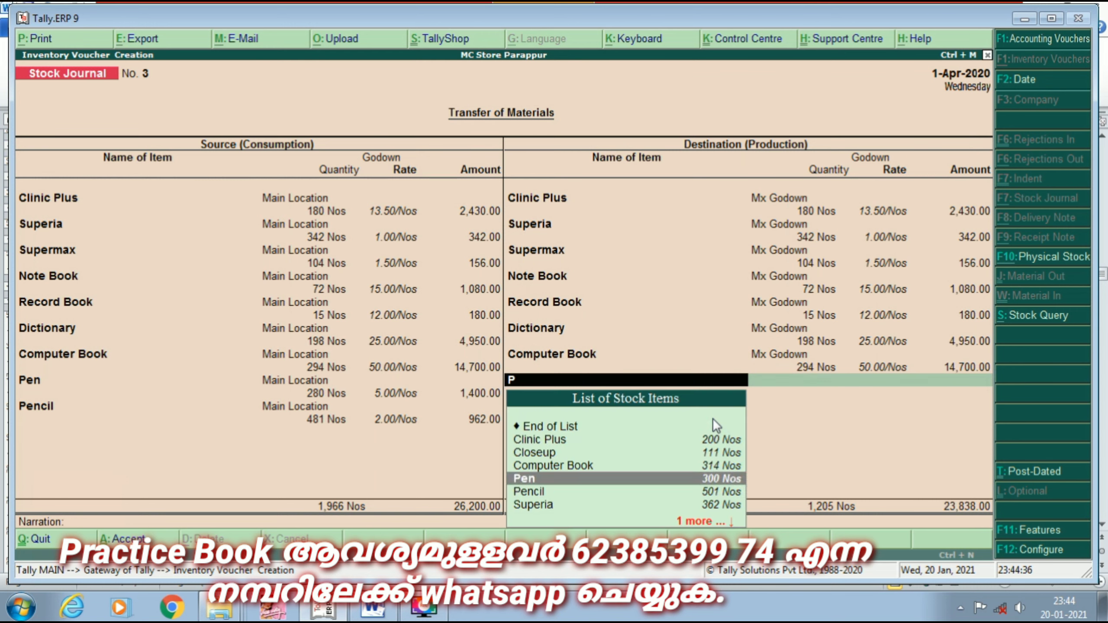
key(Return)
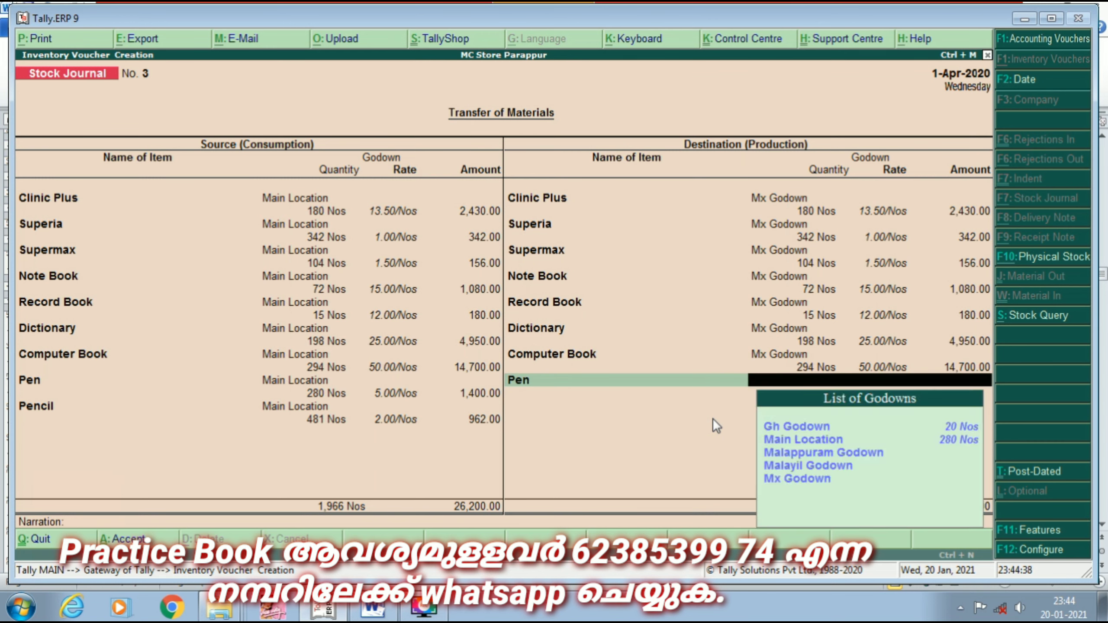
key(Down)
key(Down)
key(Down)
key(Down)
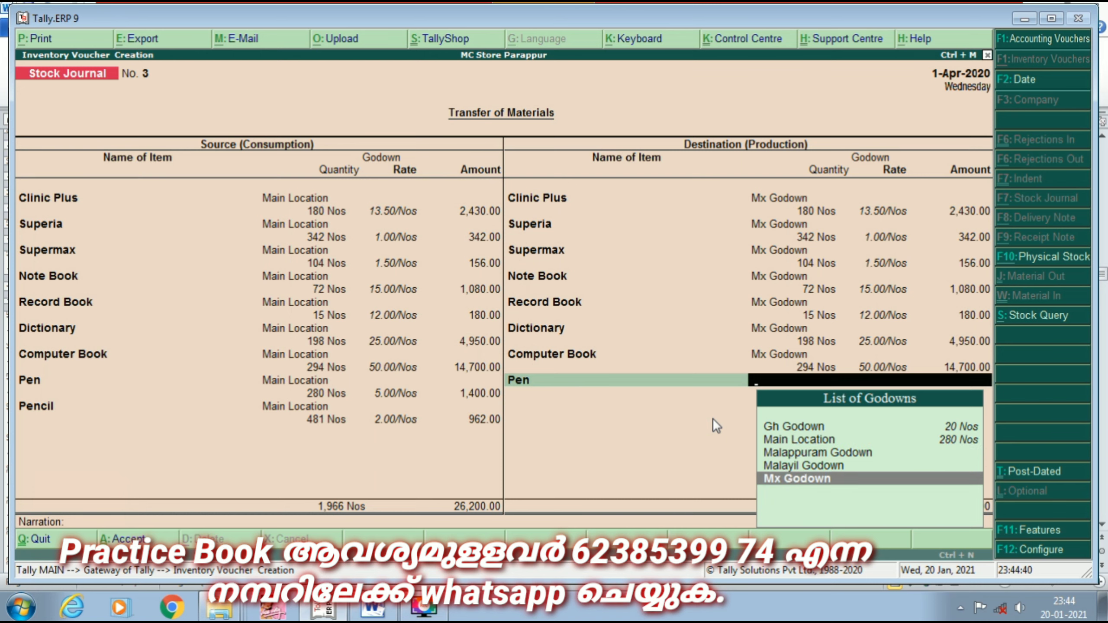
key(Return)
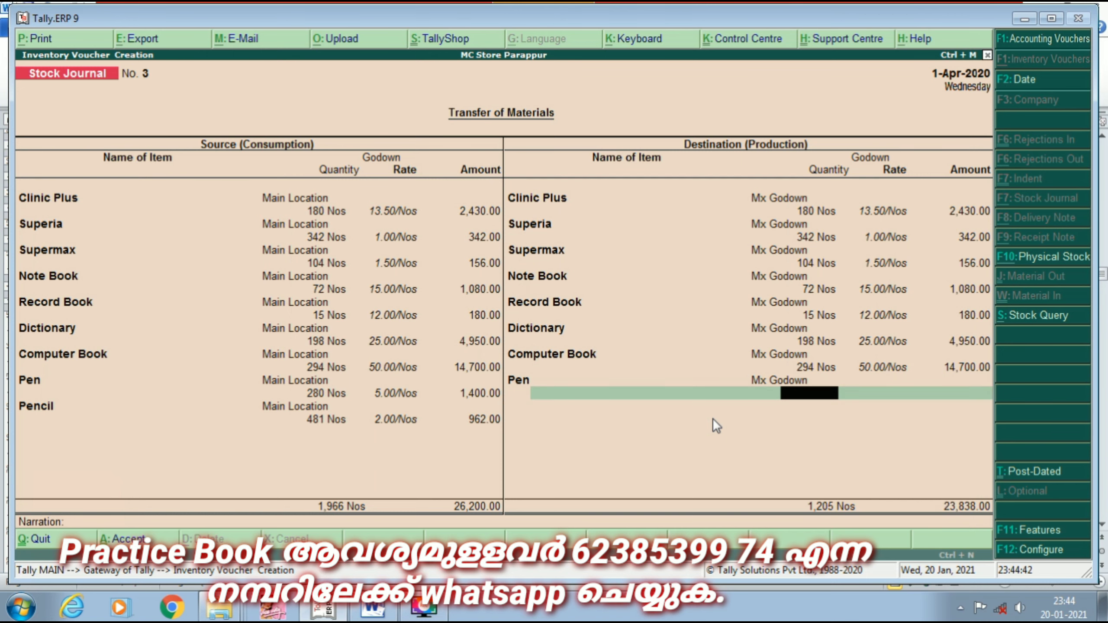
text(280)
key(Return)
key(Return)
key(Return)
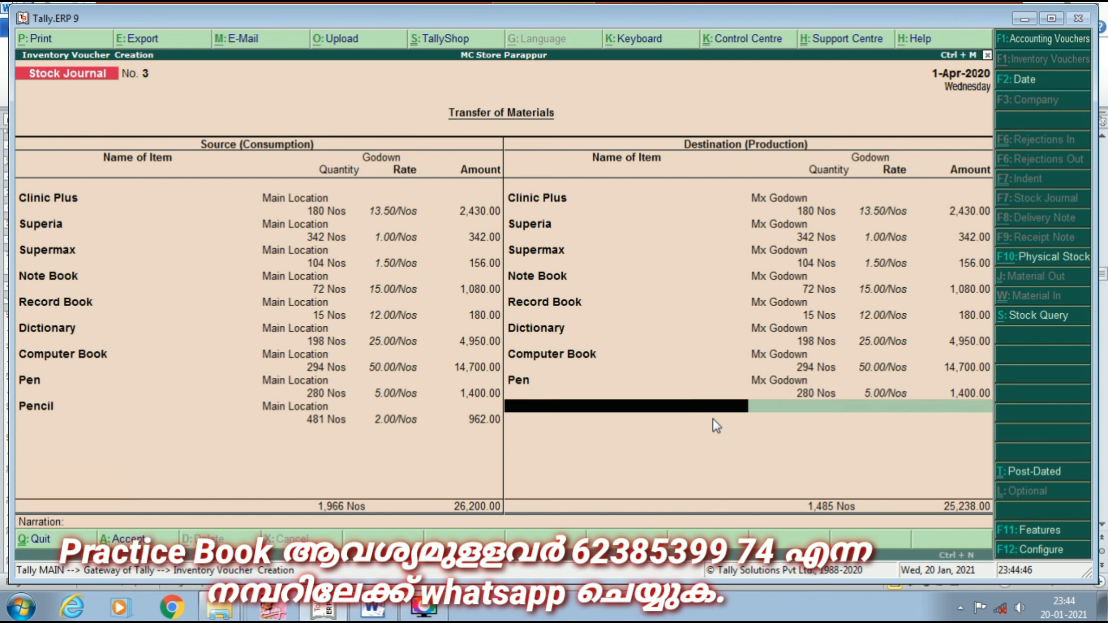
- Add Pencil to the destination items in Mx Godown with a quantity of 481 Nos and end the destination item list
text(P)
key(Down)
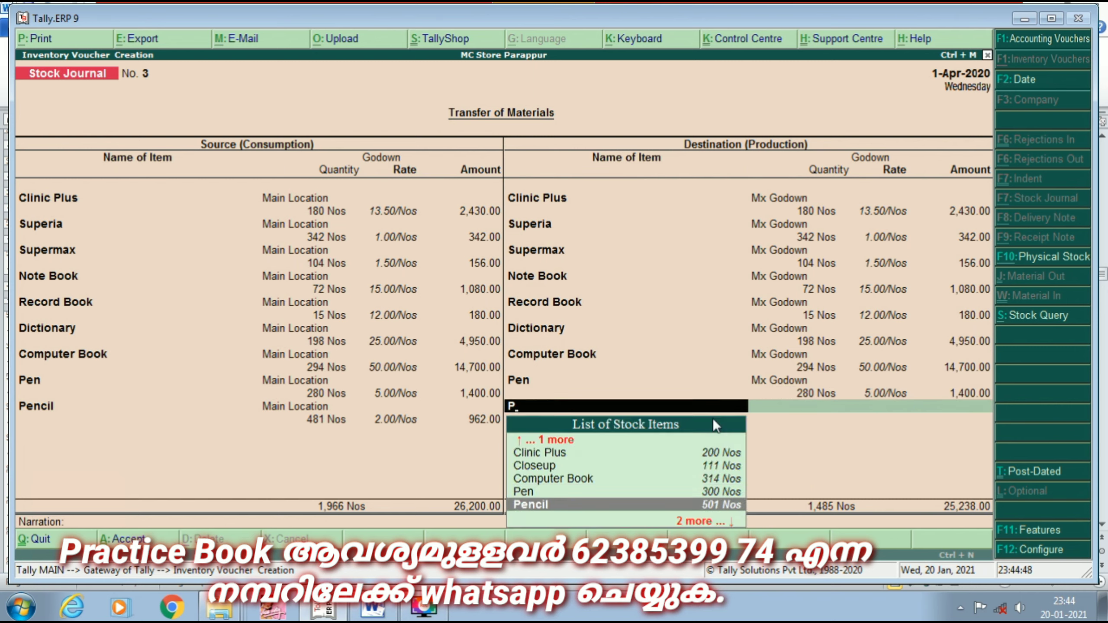
key(Return)
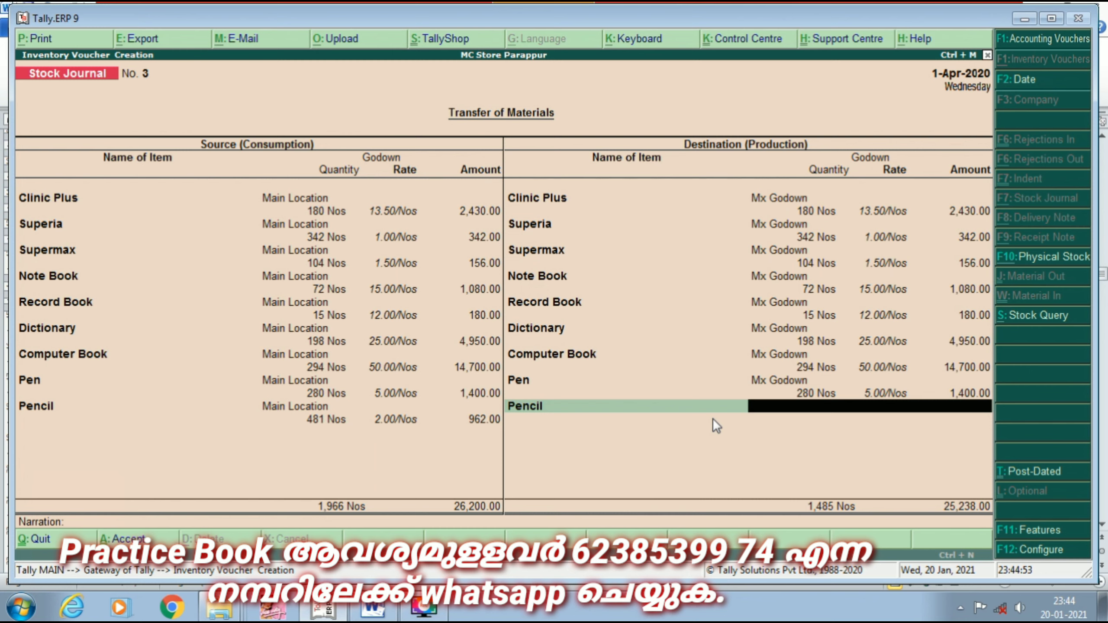
text(M)
key(Down)
key(Down)
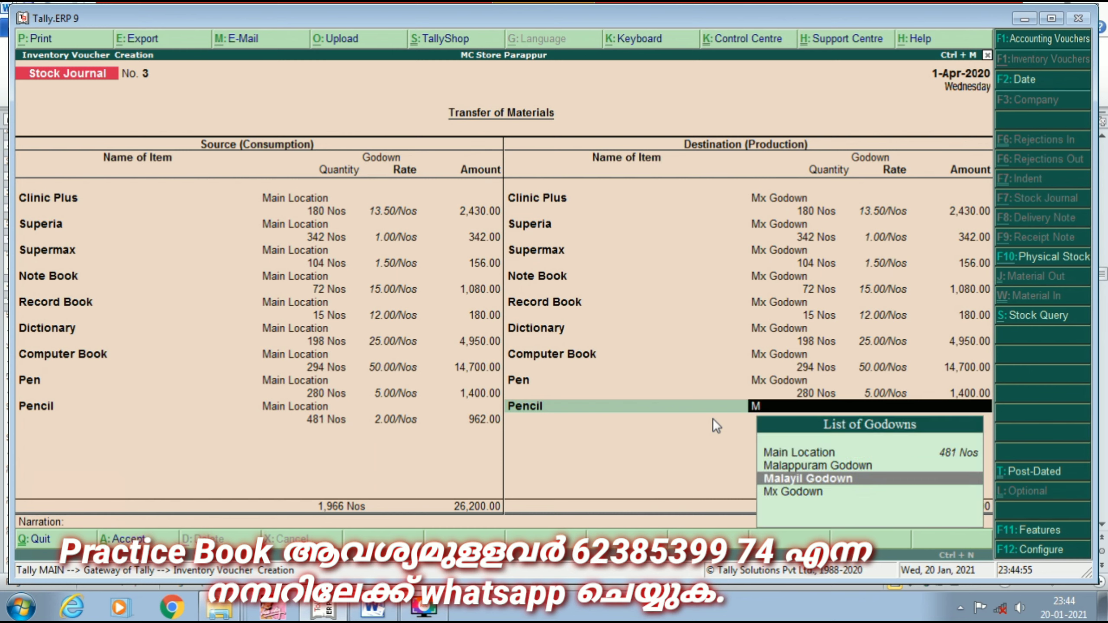
key(Down)
key(Return)
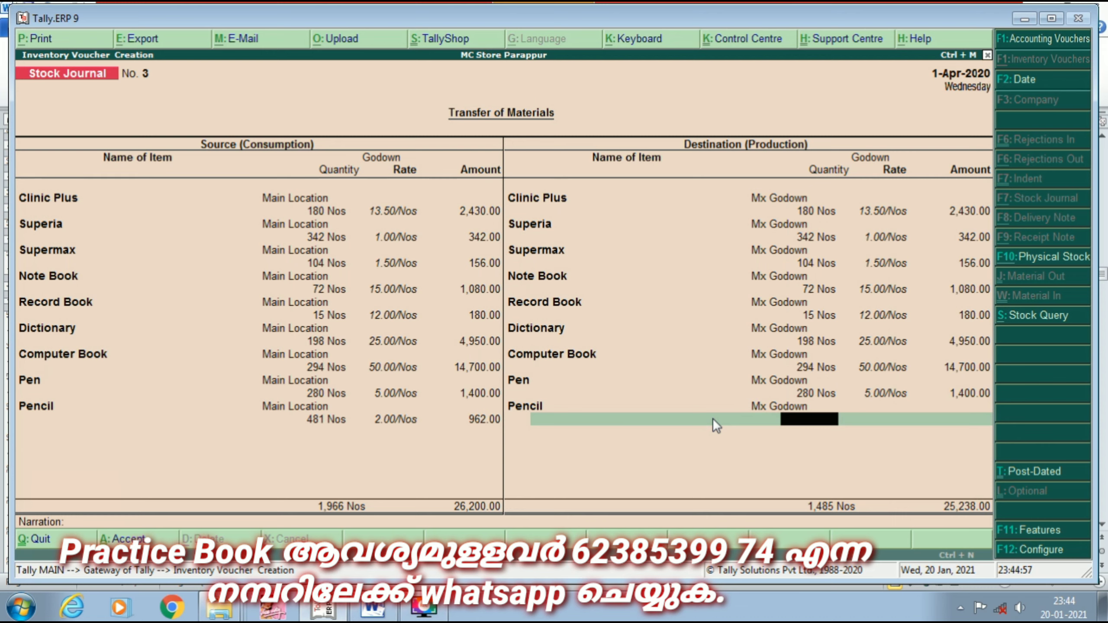
text(481)
key(Return)
key(Return)
key(Return)
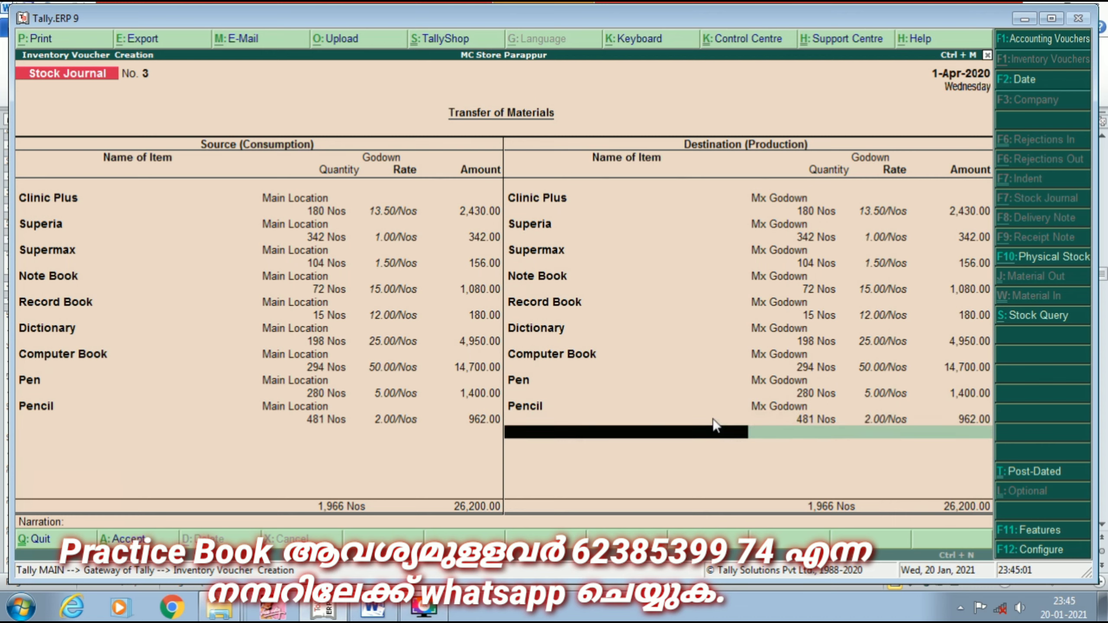
key(Return)
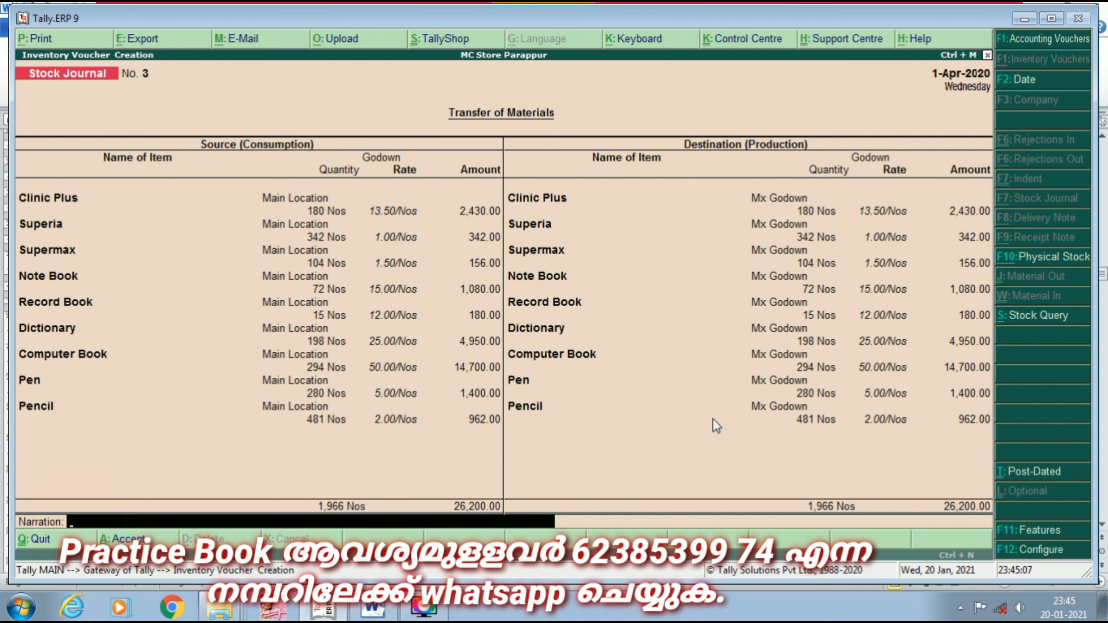
- Save the Mx Godown stock journal without a narration and check the fourth godown transfer in the Word document
key(Return)
key(Return)
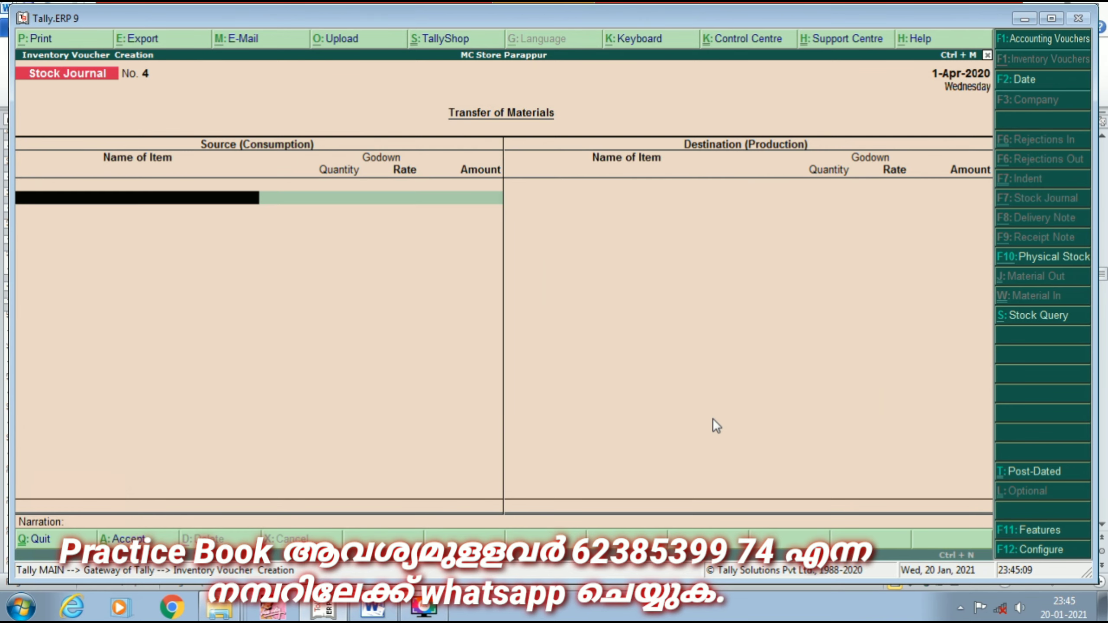
click(401, 611)
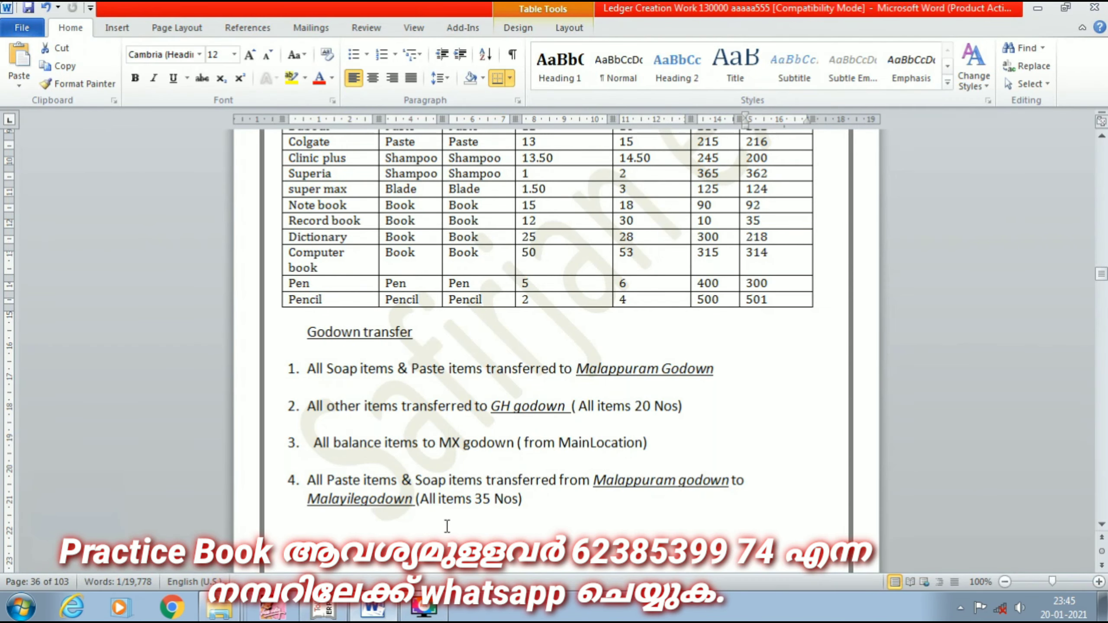
scroll(395, 383, down, 3)
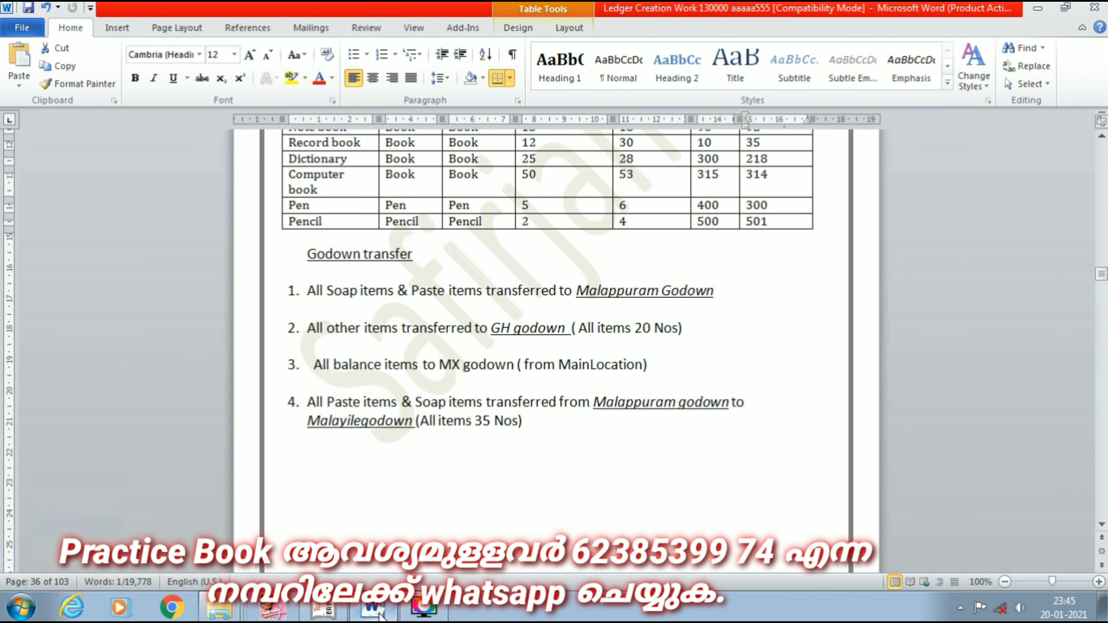
- Switch back to Tally and select Lux as the first source item of the new stock journal
click(323, 609)
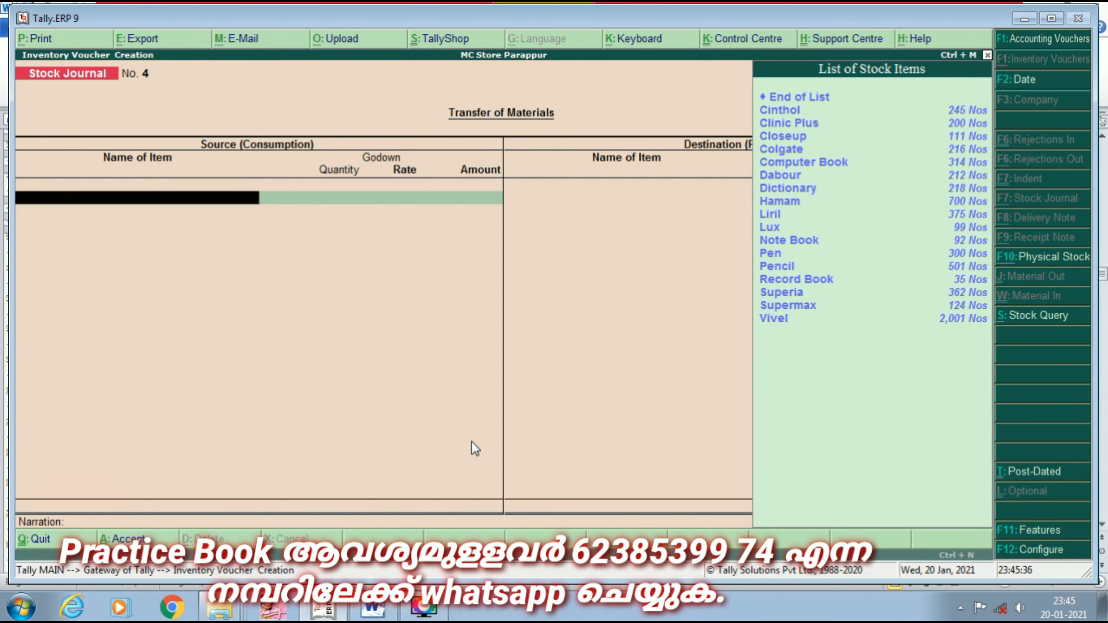
text(L)
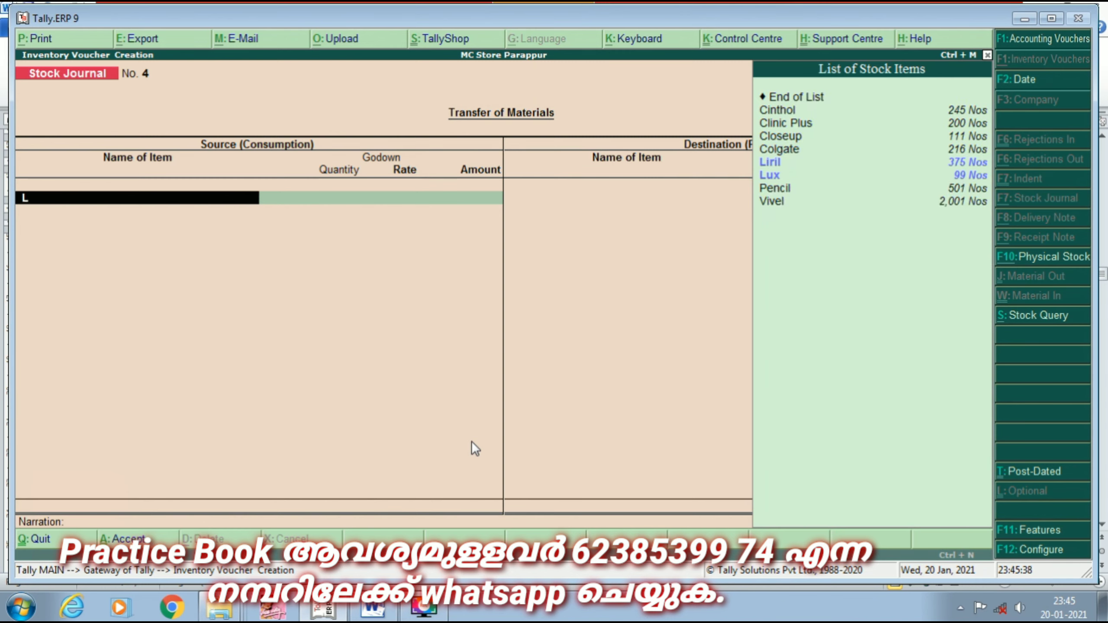
text(u)
key(Return)
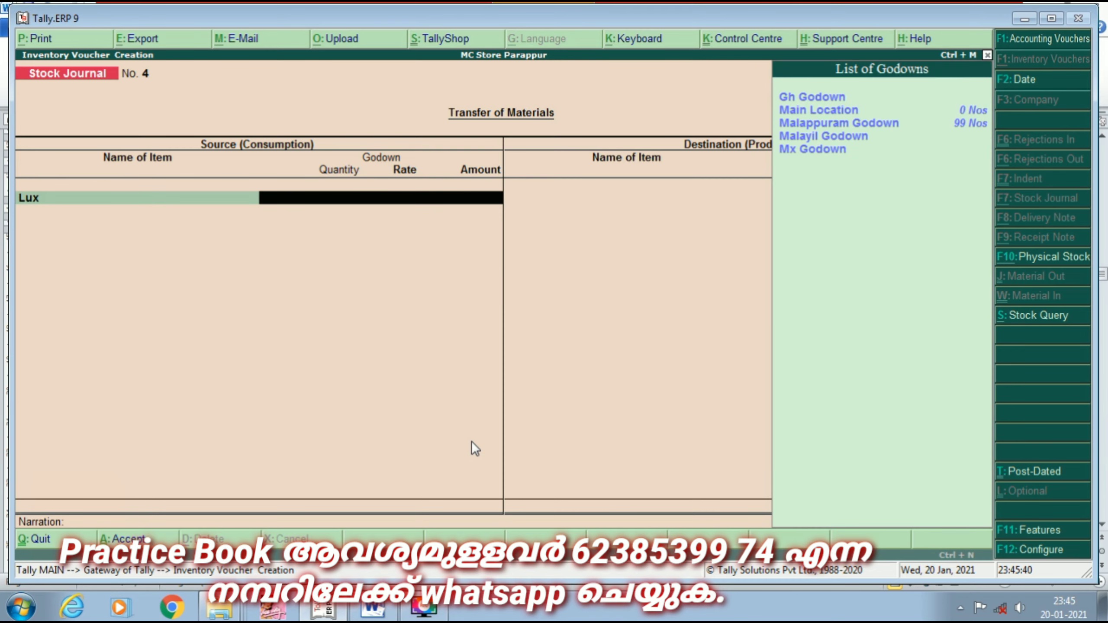